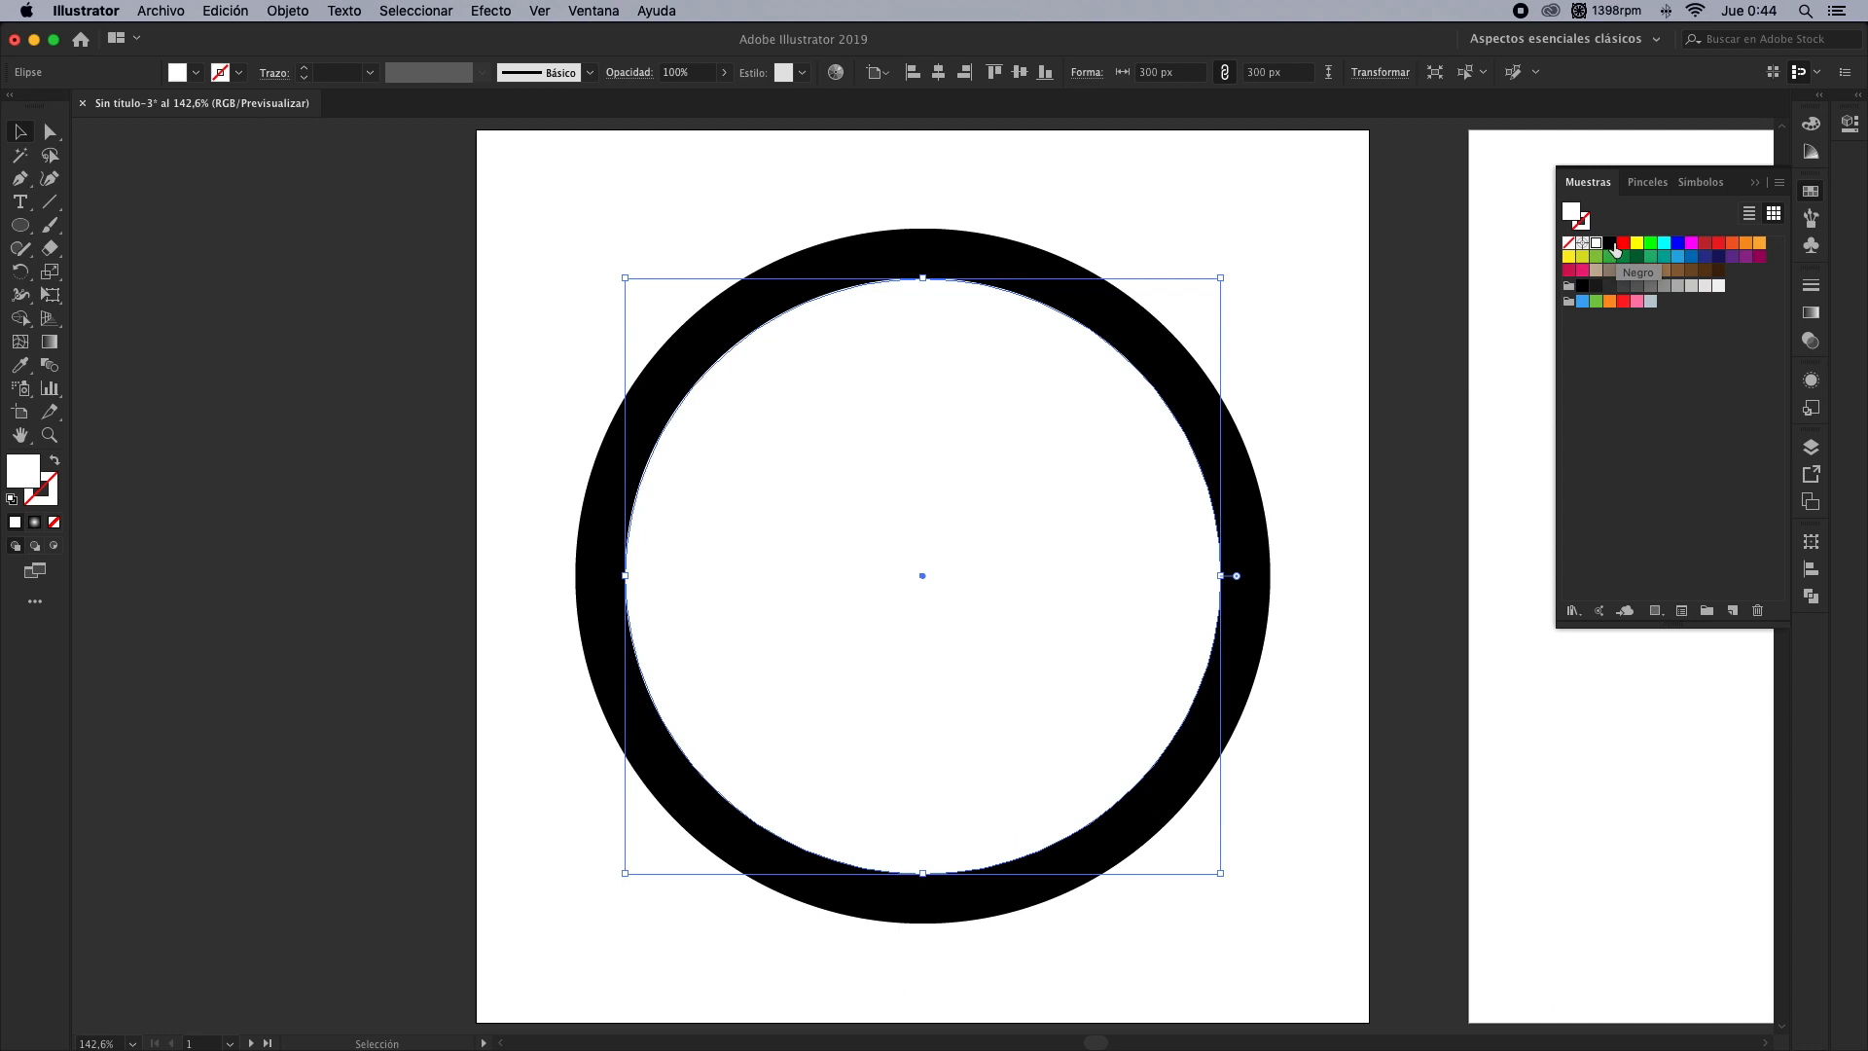
Fill the frontmost circle with black and set its diameter to 250 px
click(1173, 72)
text(250)
key(Tab)
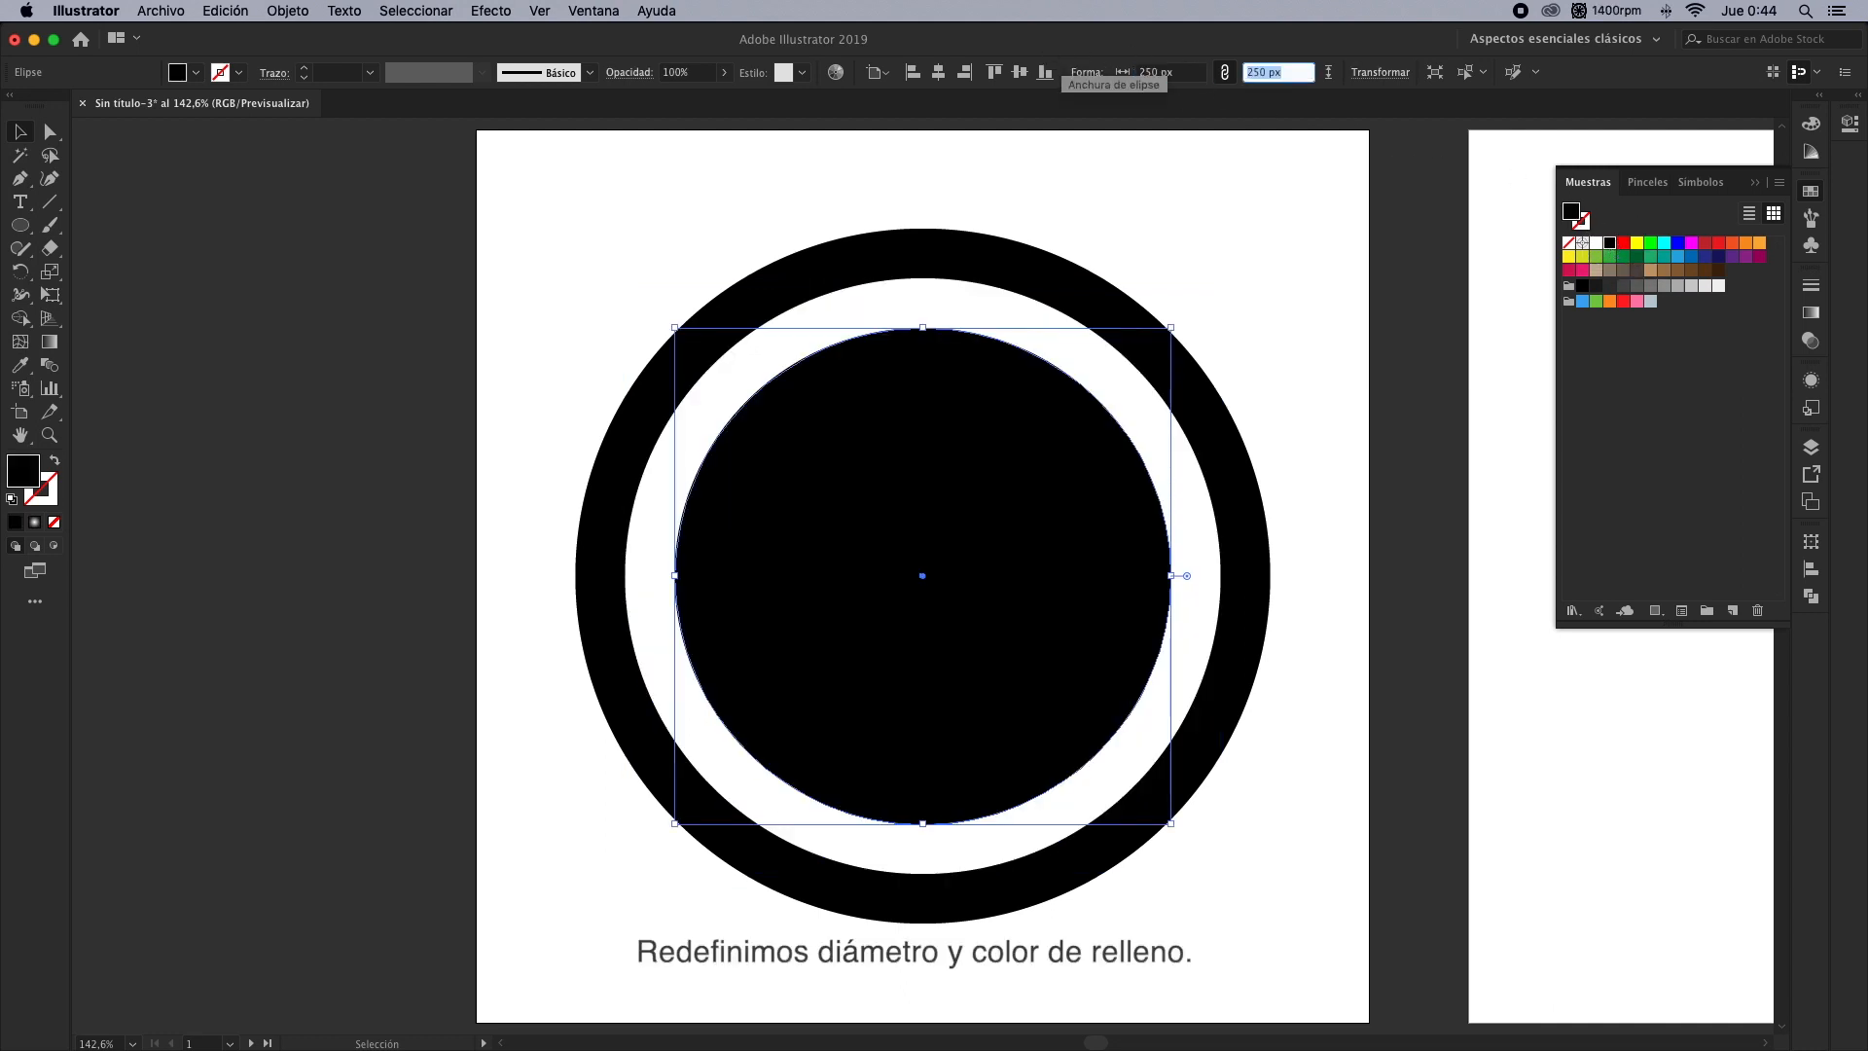
key(Return)
Duplicate the 250 px circle in front, set the copy's diameter to 200 px and fill it with white
key(super+c)
key(super+f)
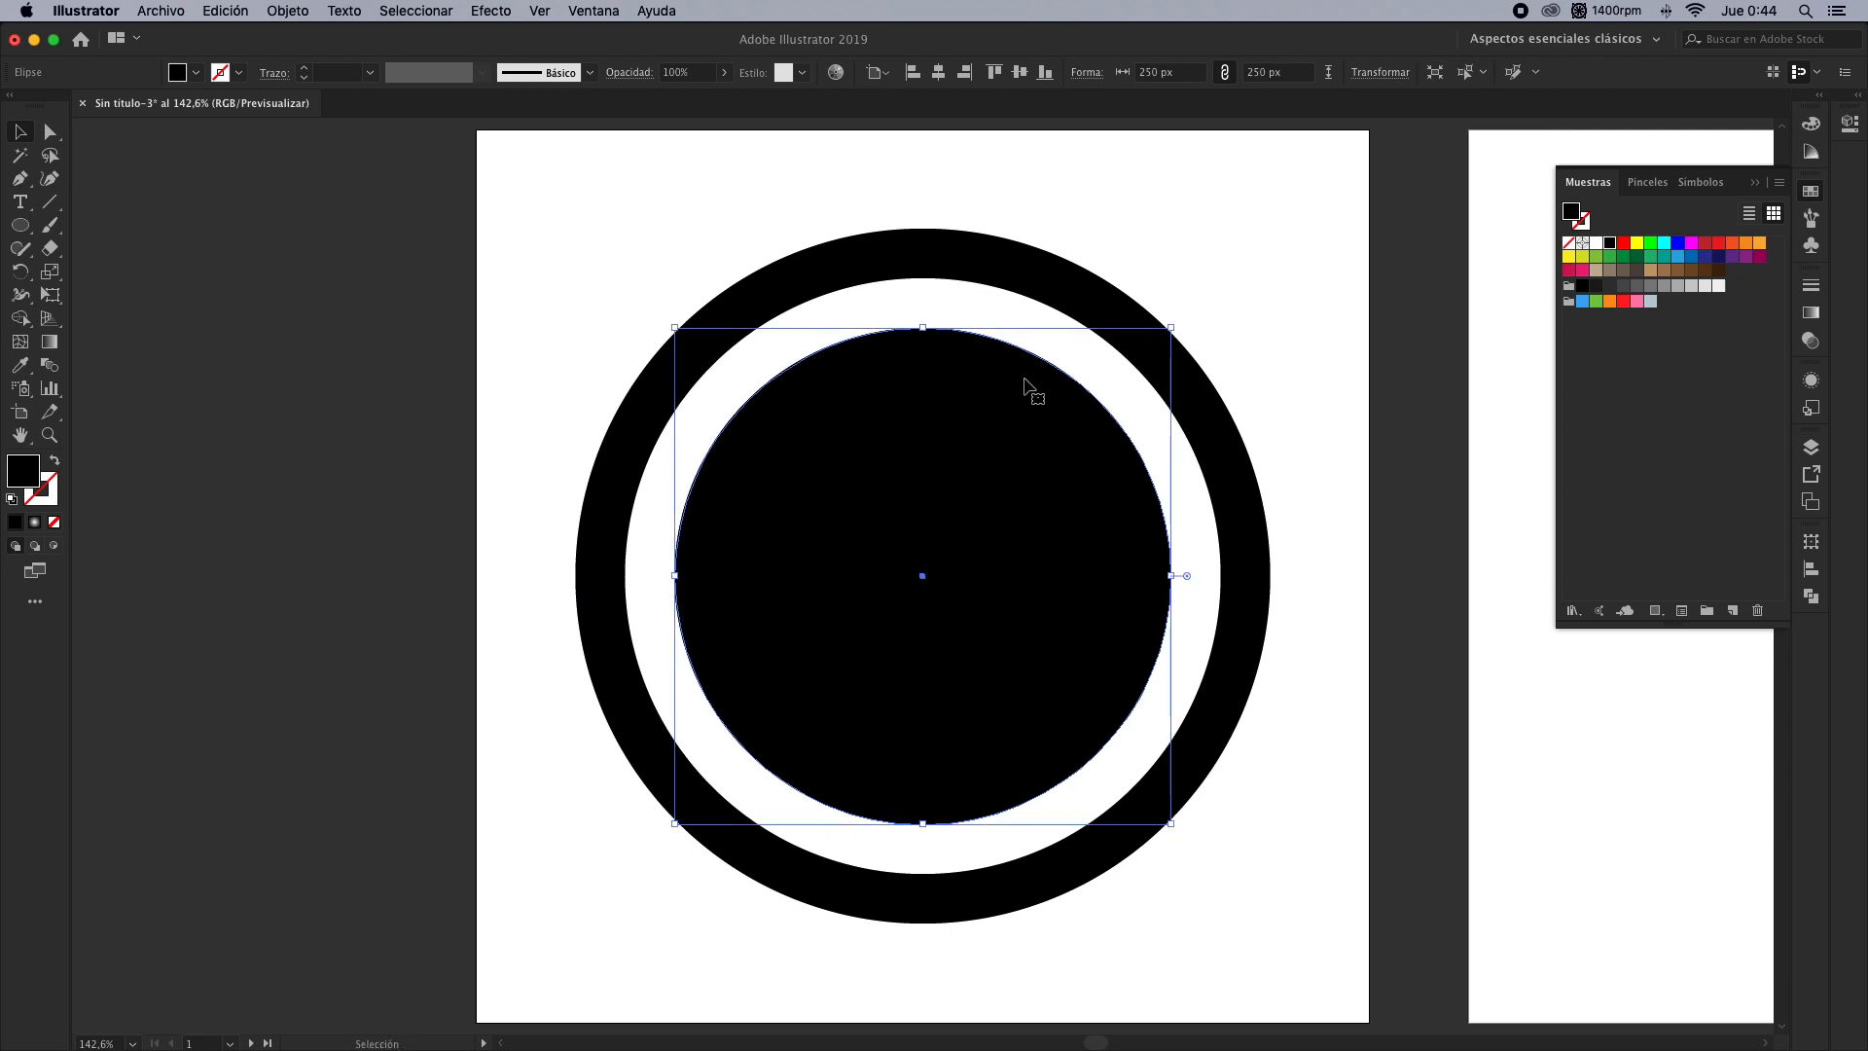
click(1121, 67)
text(200)
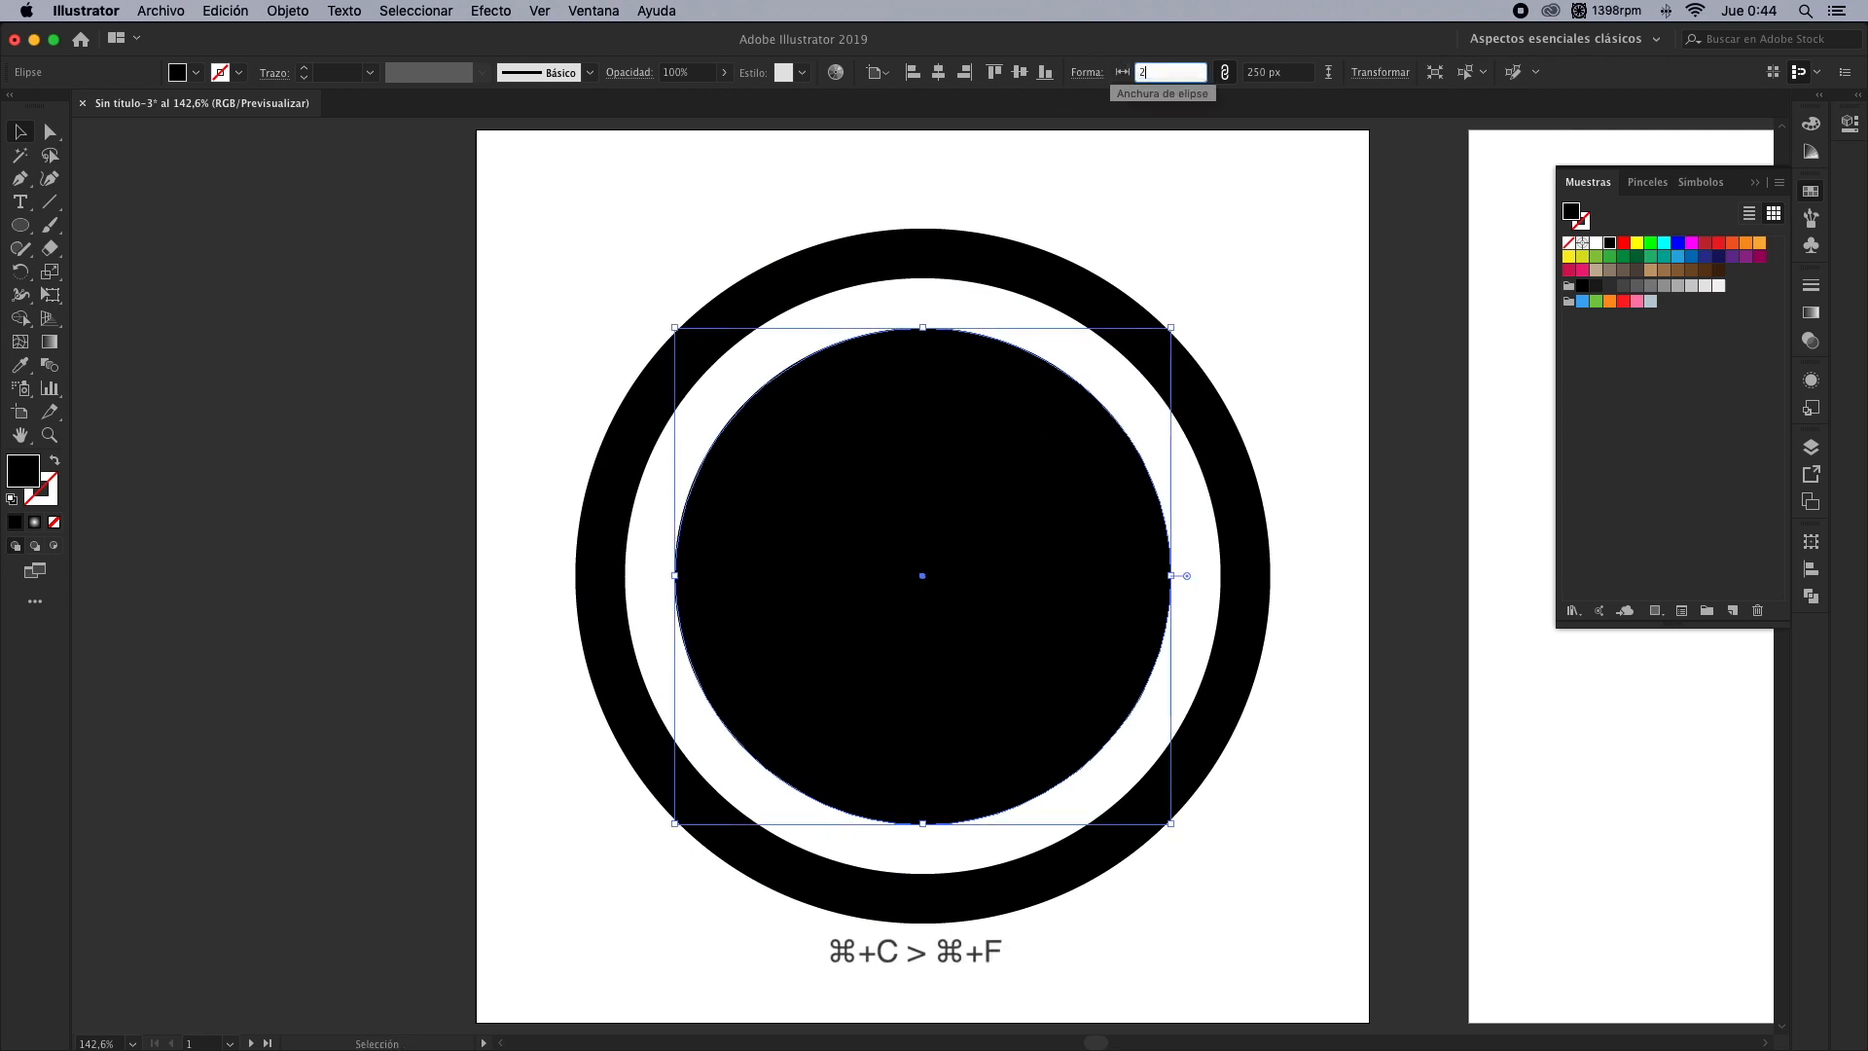
key(Tab)
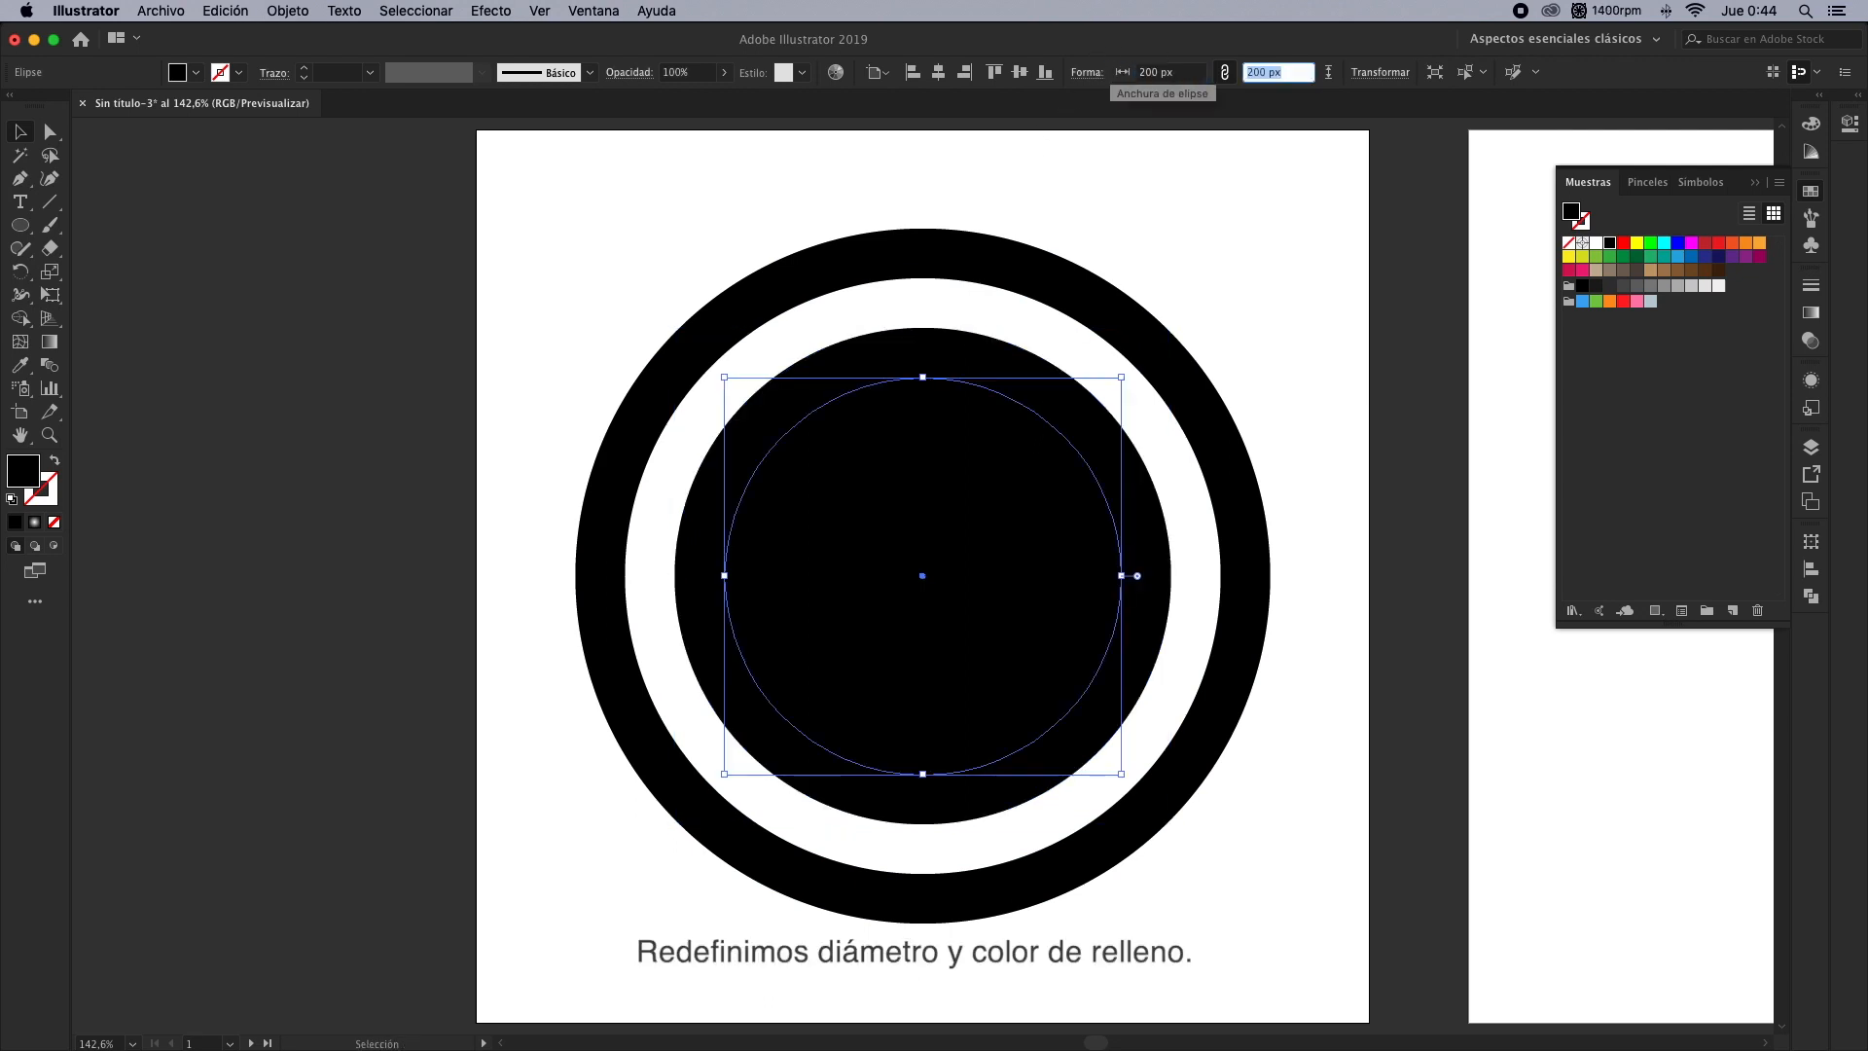
click(1598, 244)
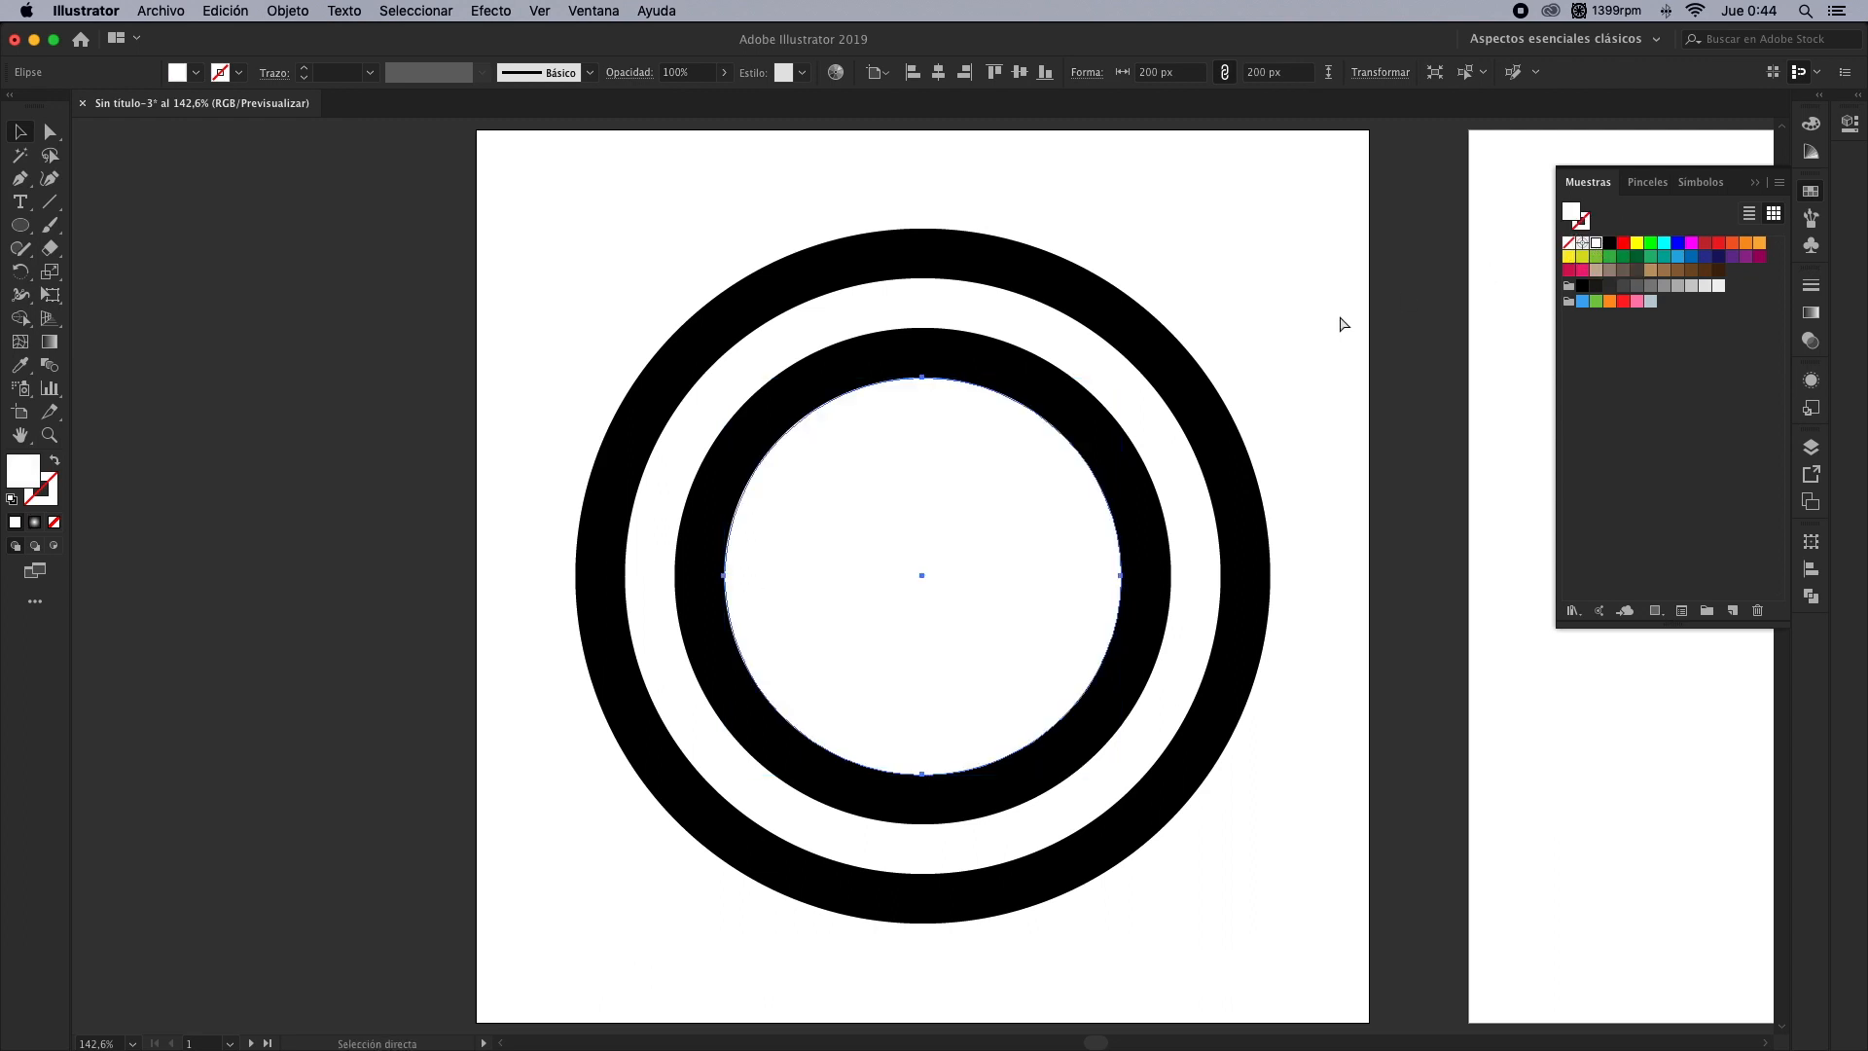
Duplicate the 200 px circle in front, set the copy's diameter to 150 px and fill it with black
key(super+c)
key(super+f)
drag(1188, 74, 1106, 58)
text(150)
key(Return)
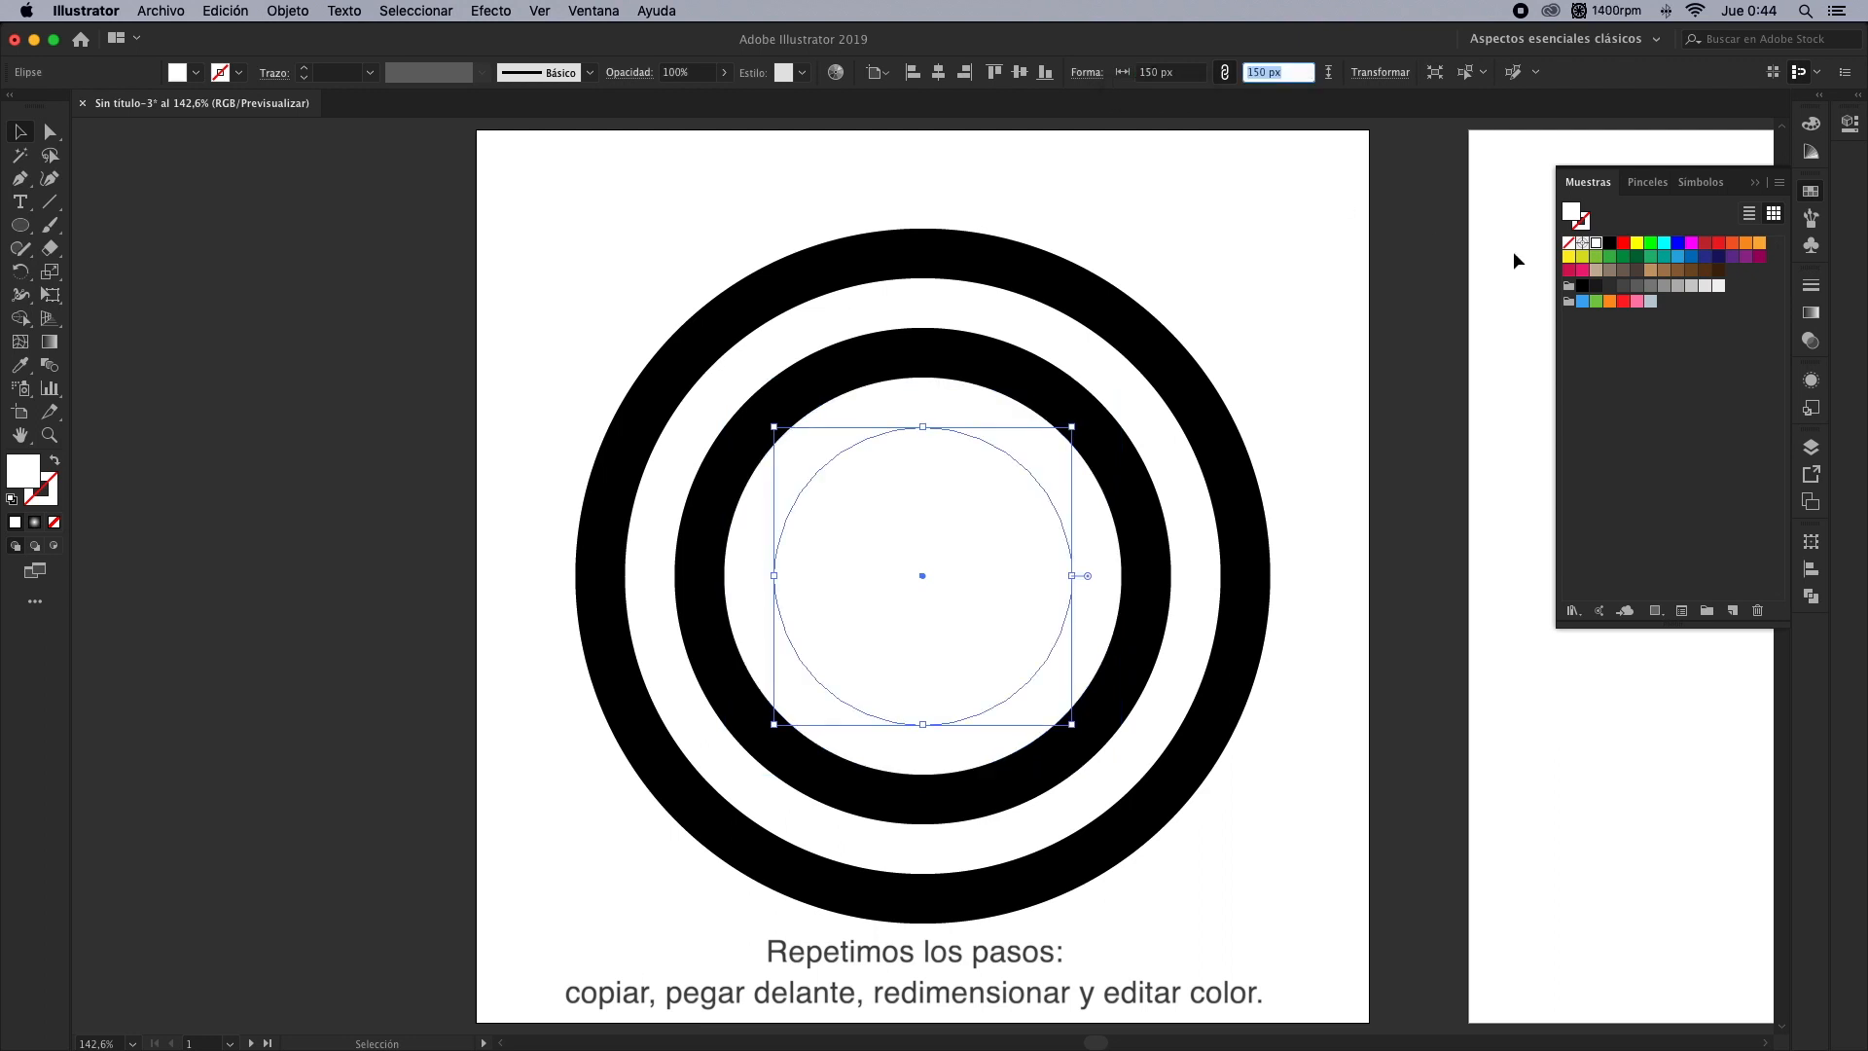
click(1612, 246)
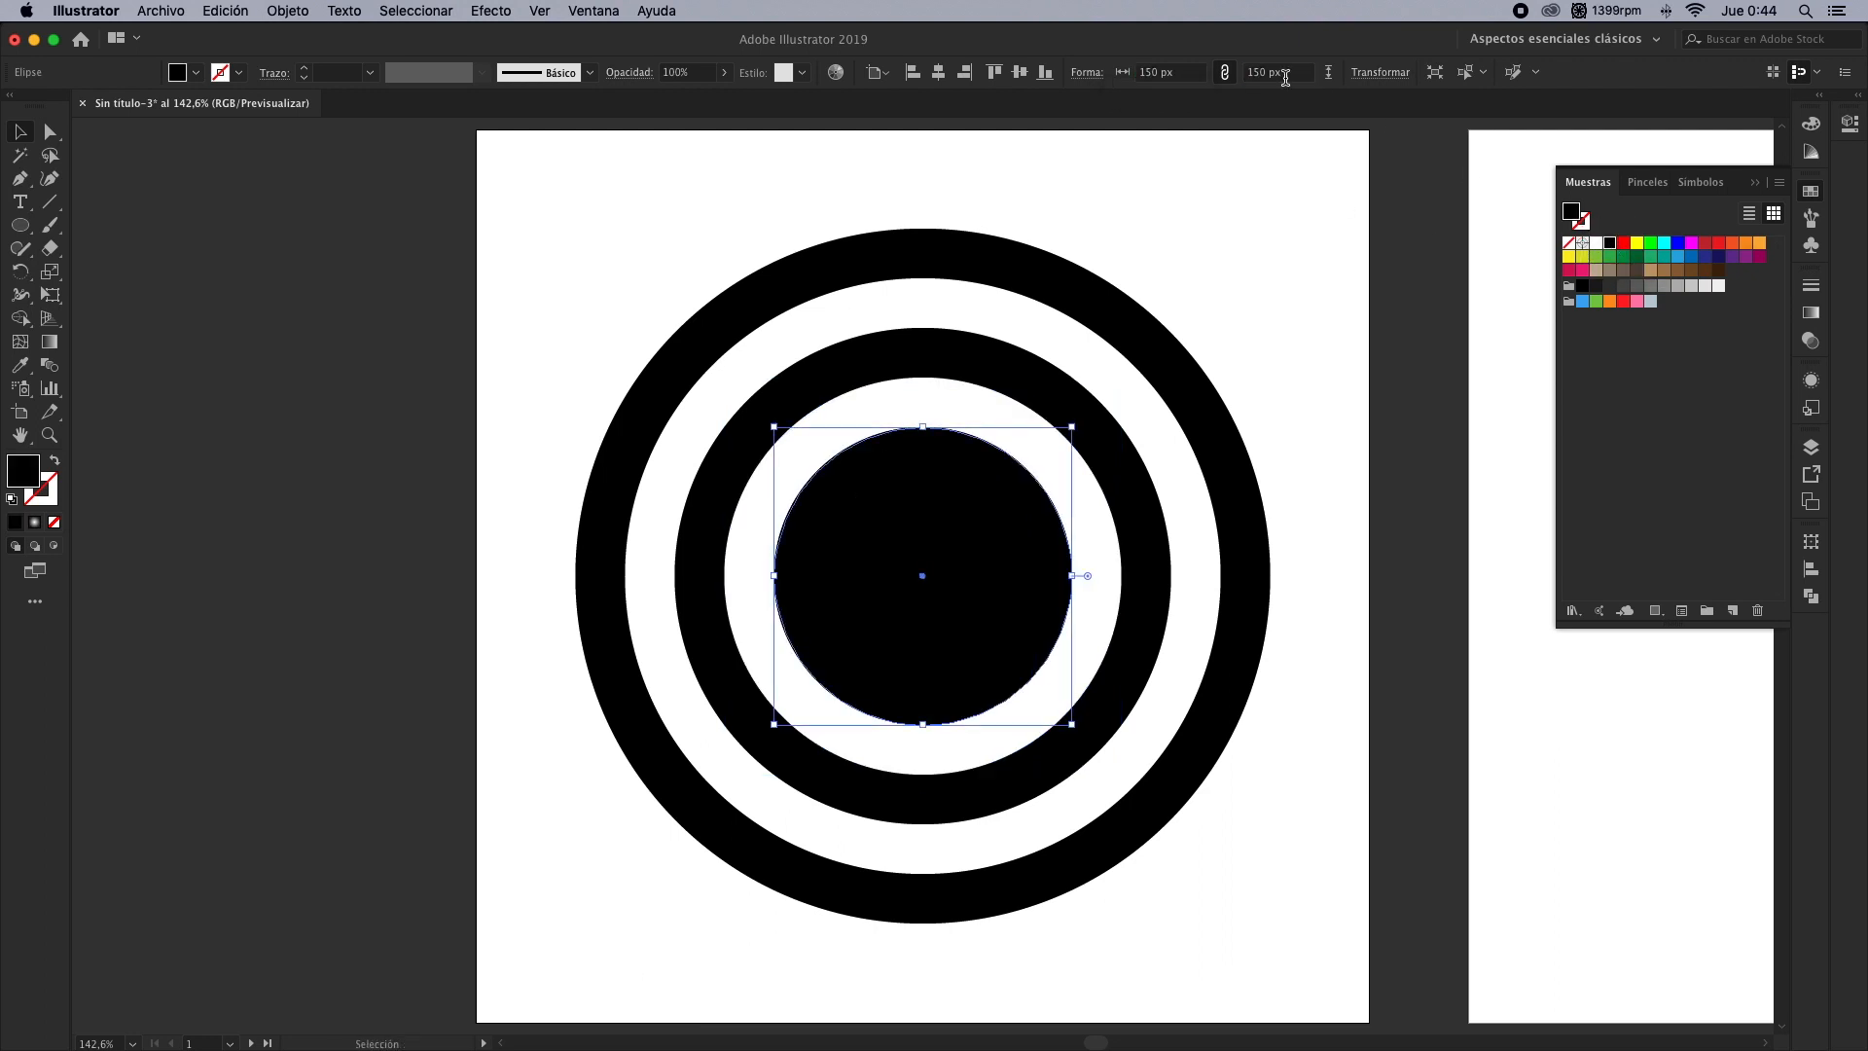
Add a copy of the 150 px circle in front, with a diameter of 100 px and a white fill
drag(1196, 73, 1042, 62)
text(100)
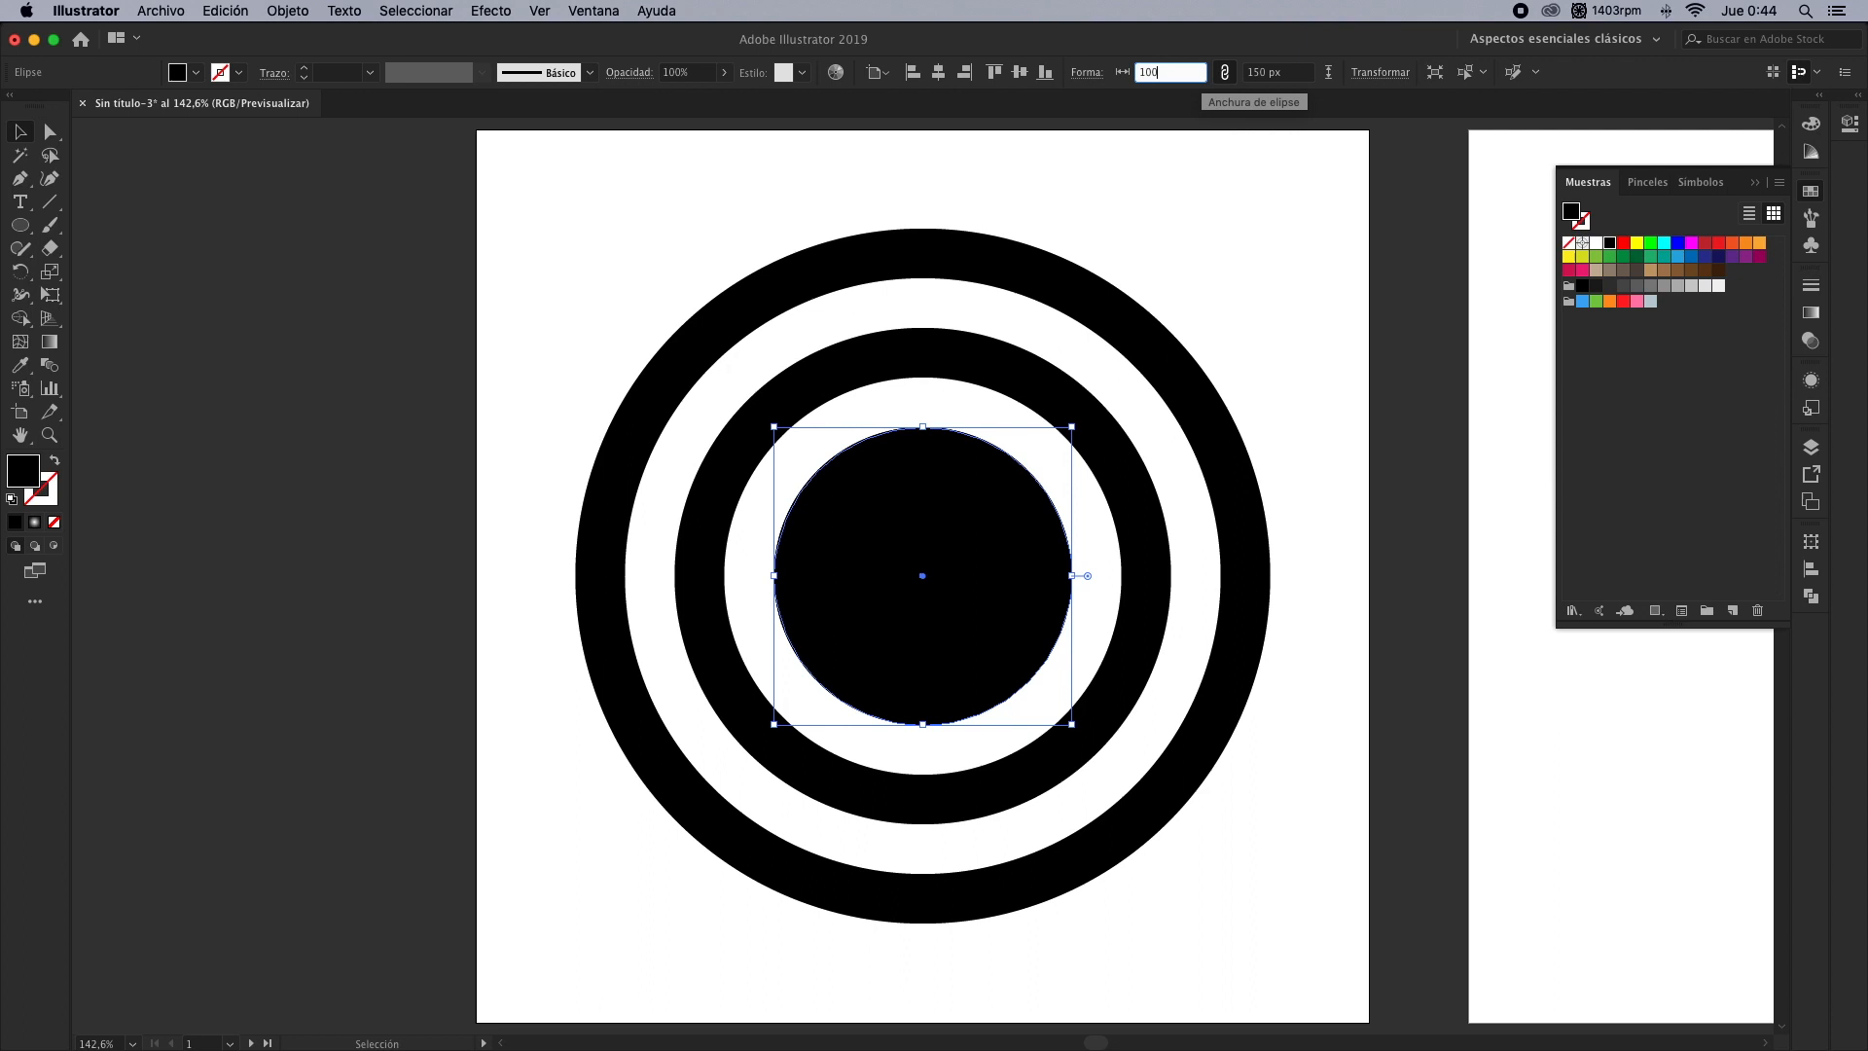
key(Tab)
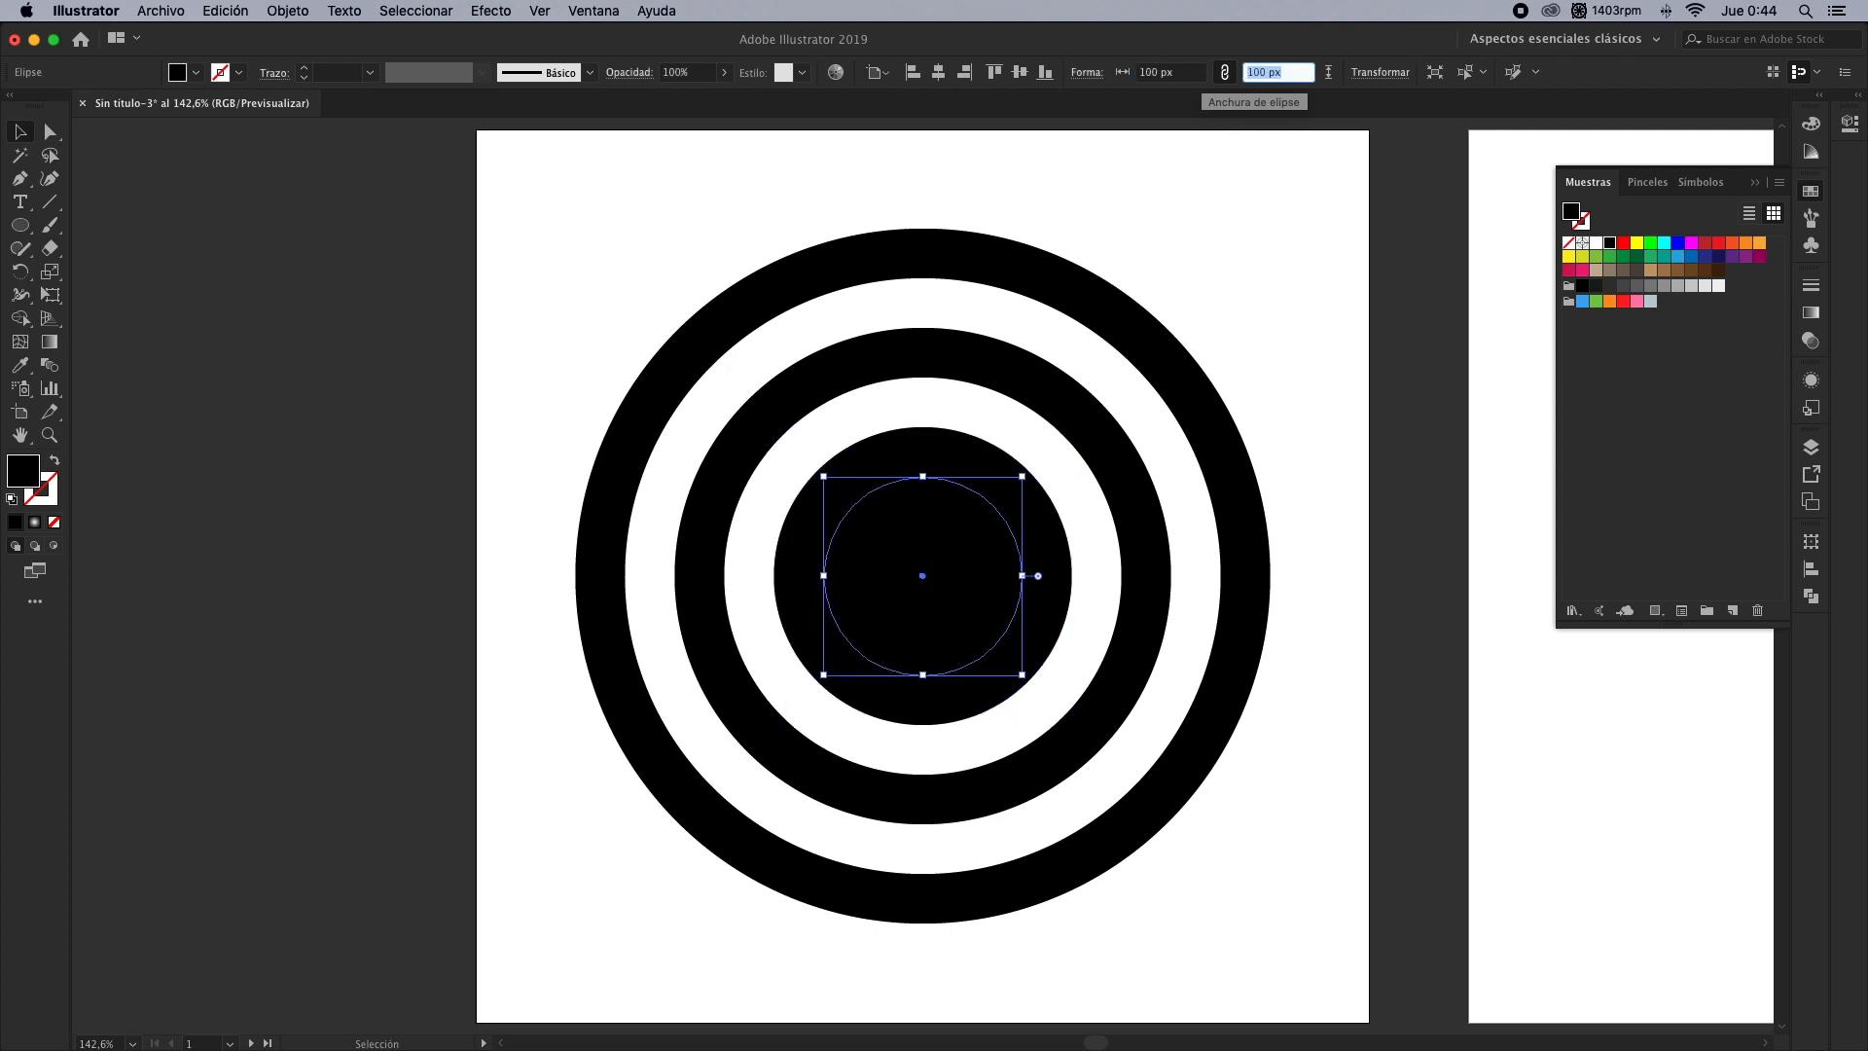
click(1597, 243)
Add a centred 50 px copy of the innermost circle, fill it with black and deselect it
key(v)
click(1177, 72)
text(50)
key(Tab)
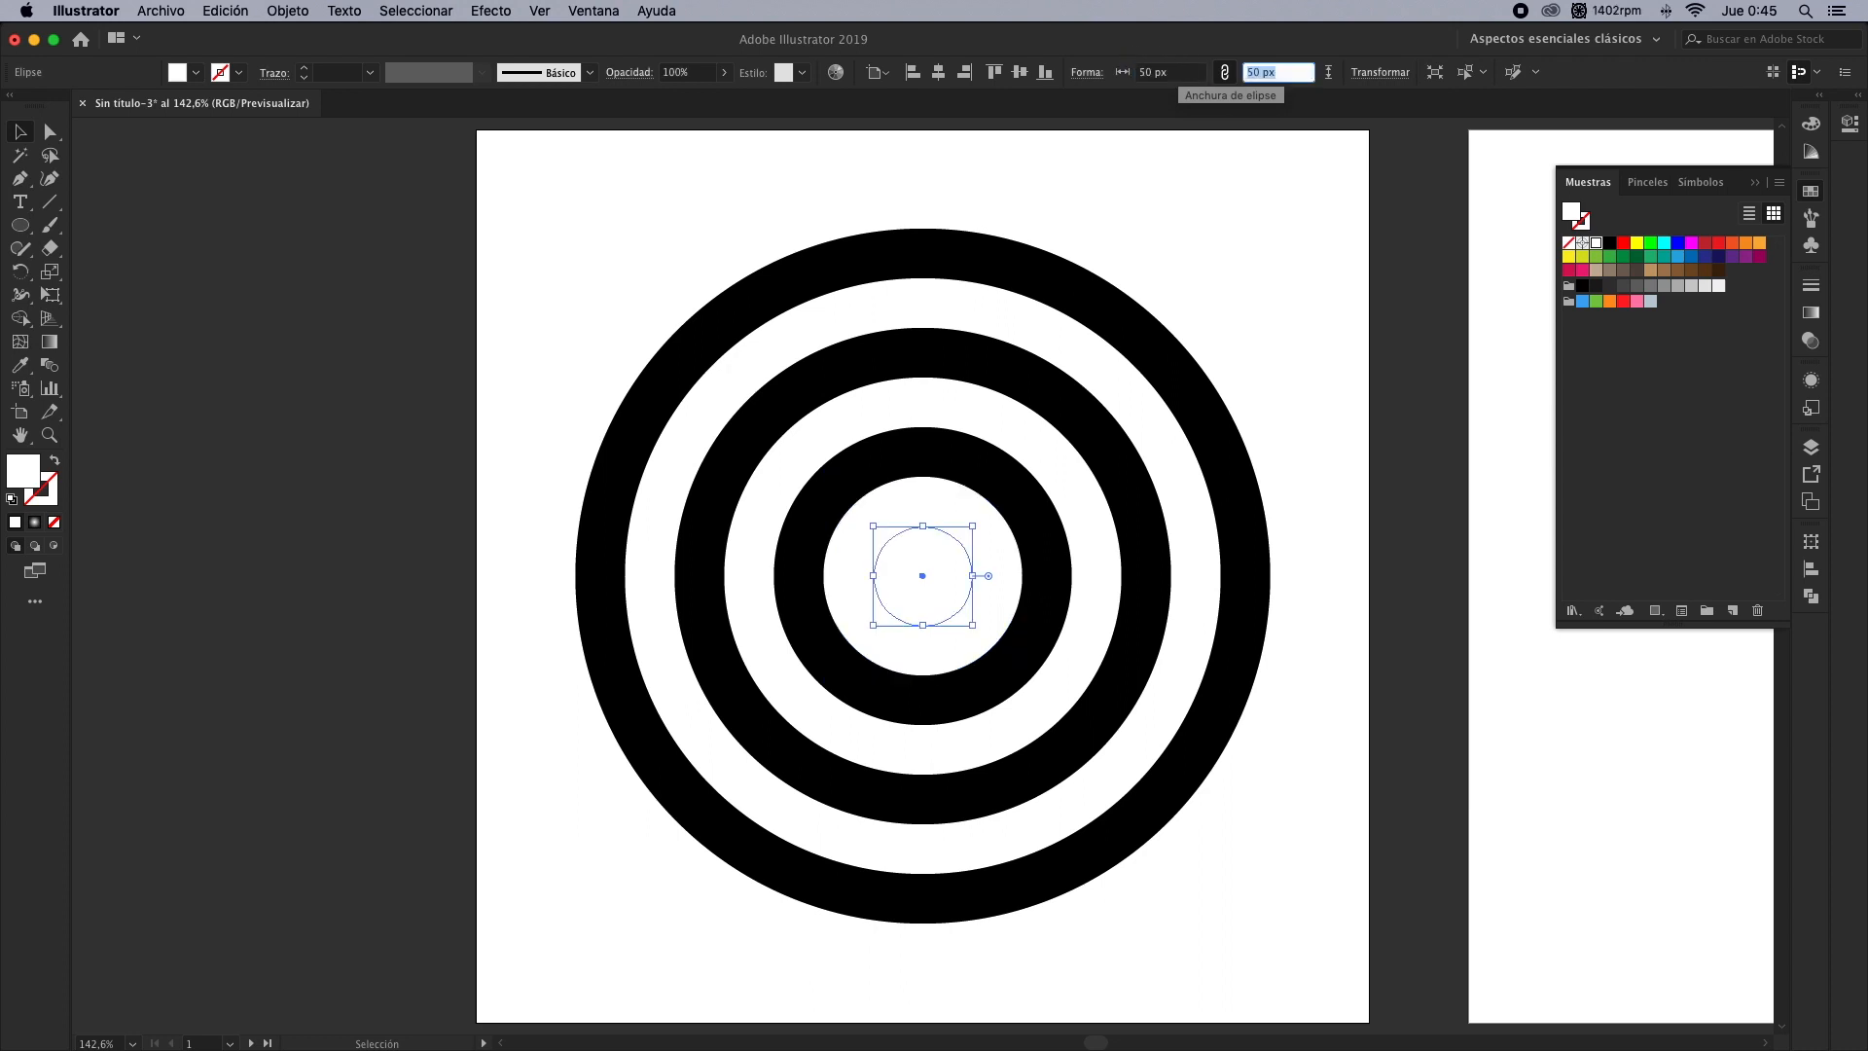
click(1610, 244)
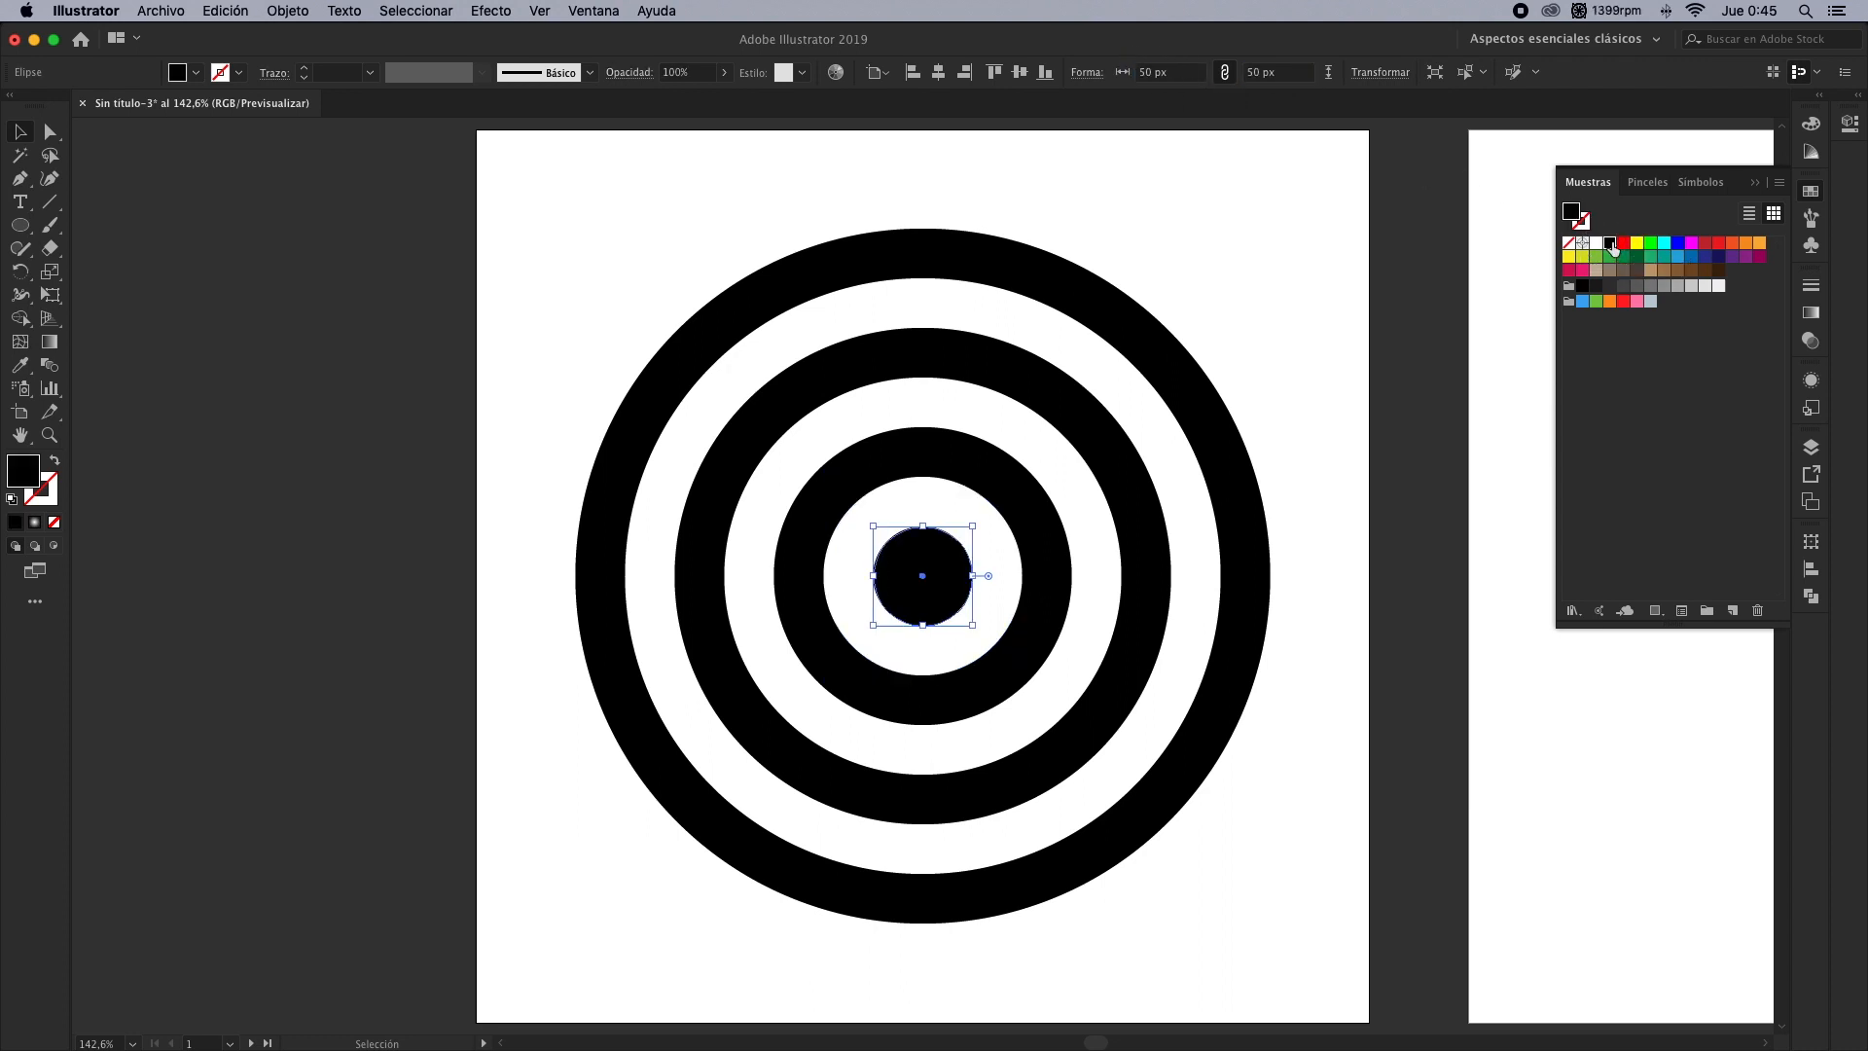
click(1757, 184)
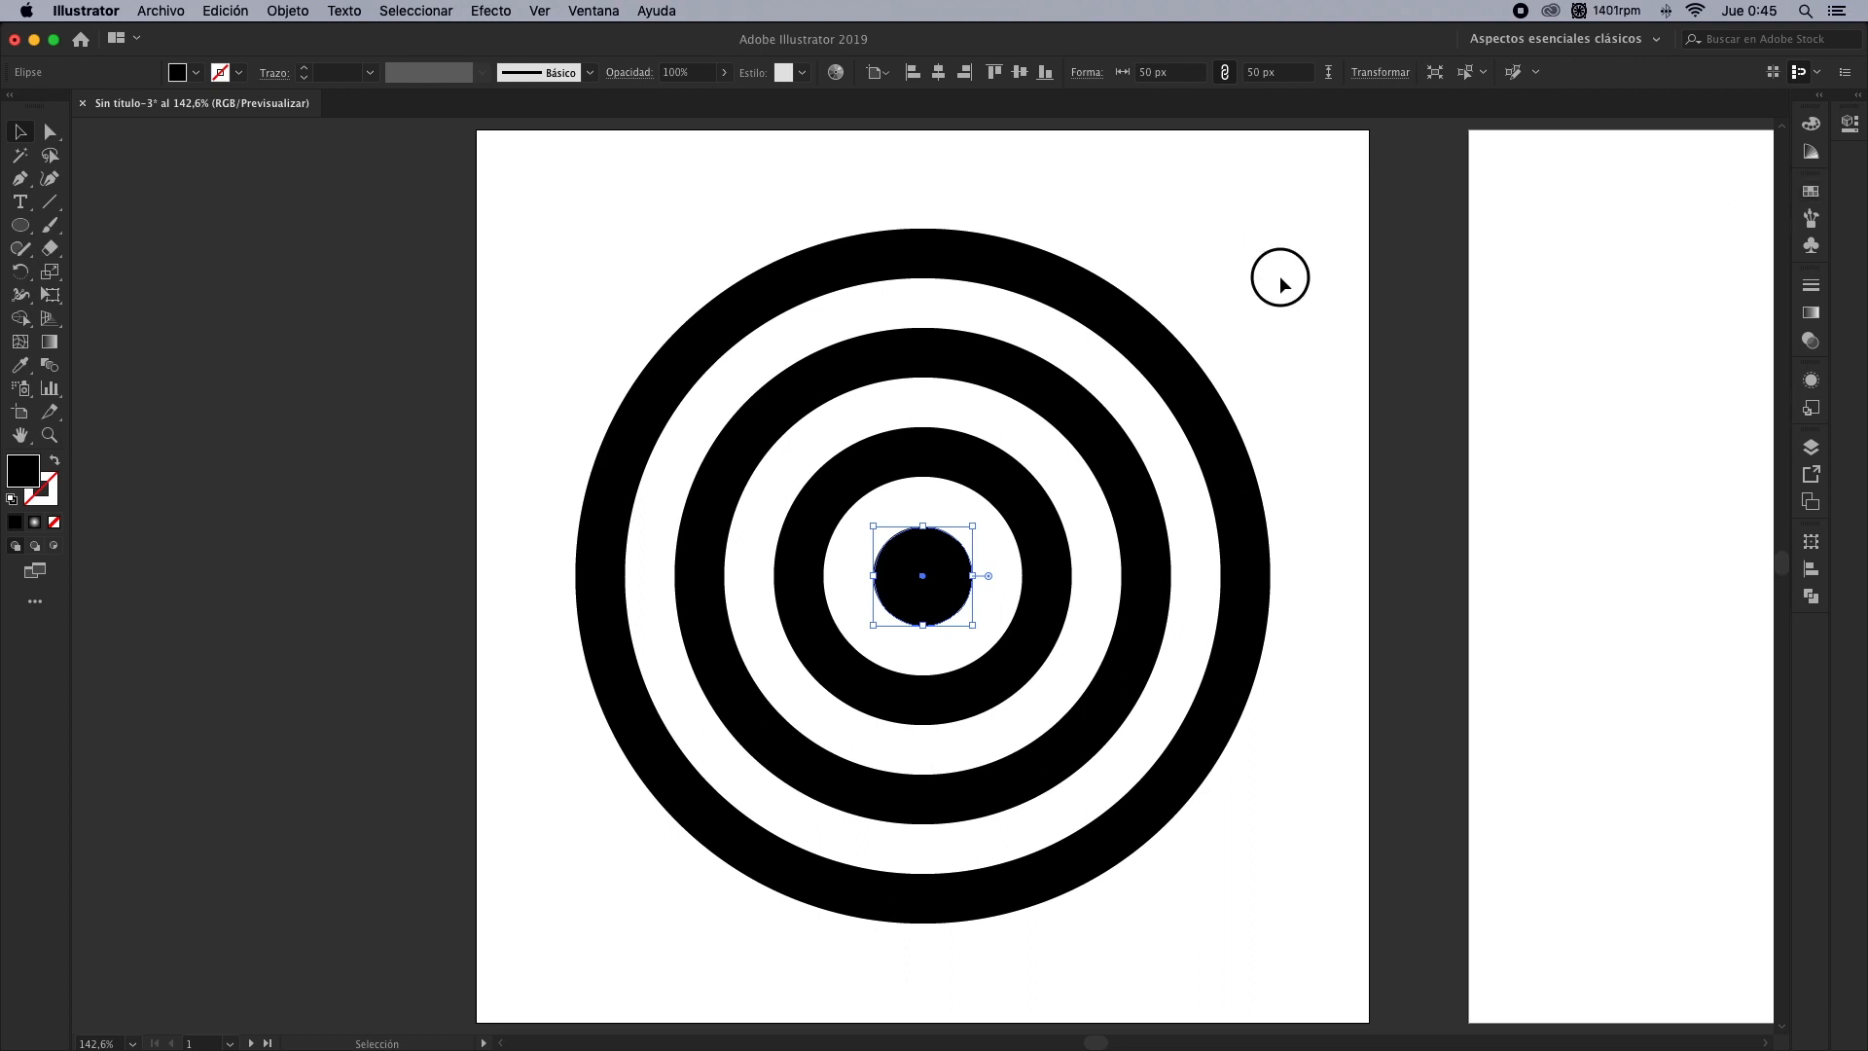
click(1280, 278)
Draw a polar grid about 299 px wide on the second artboard, with seven concentric circles and no radial dividers
click(1491, 300)
key(super+0)
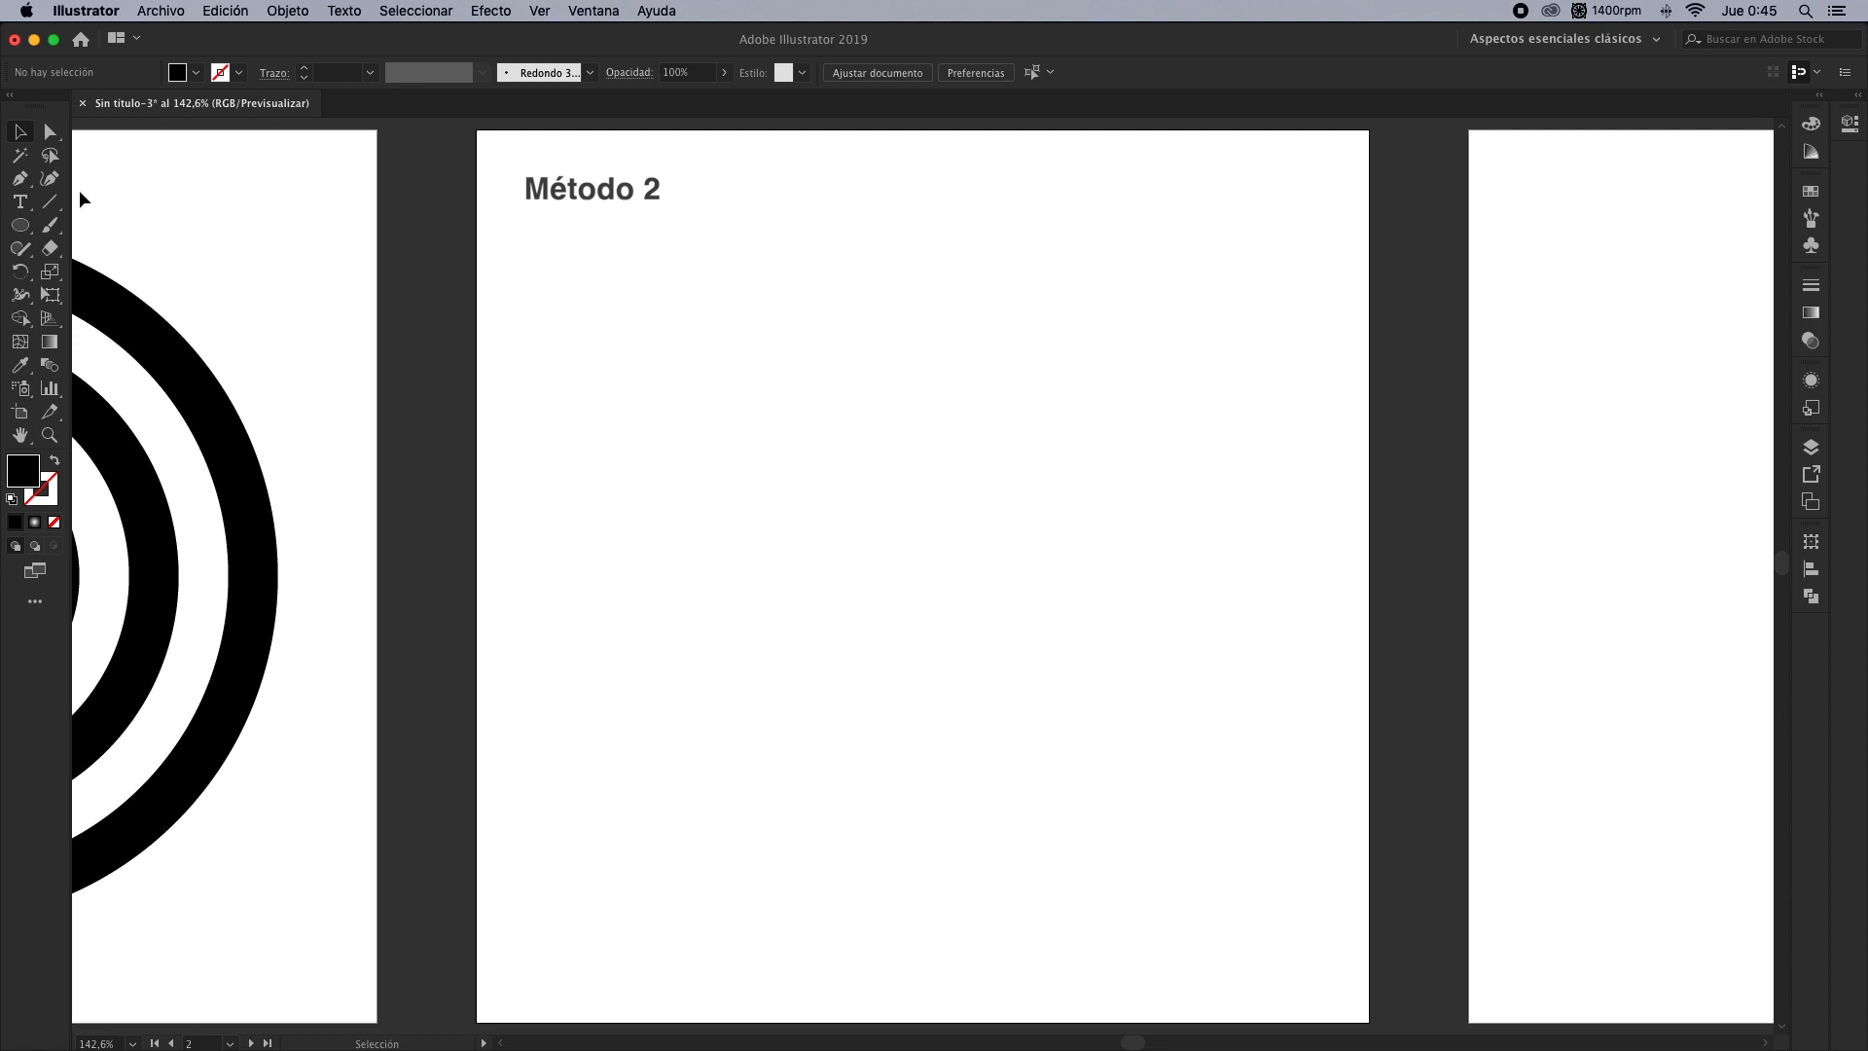
drag(55, 212, 119, 298)
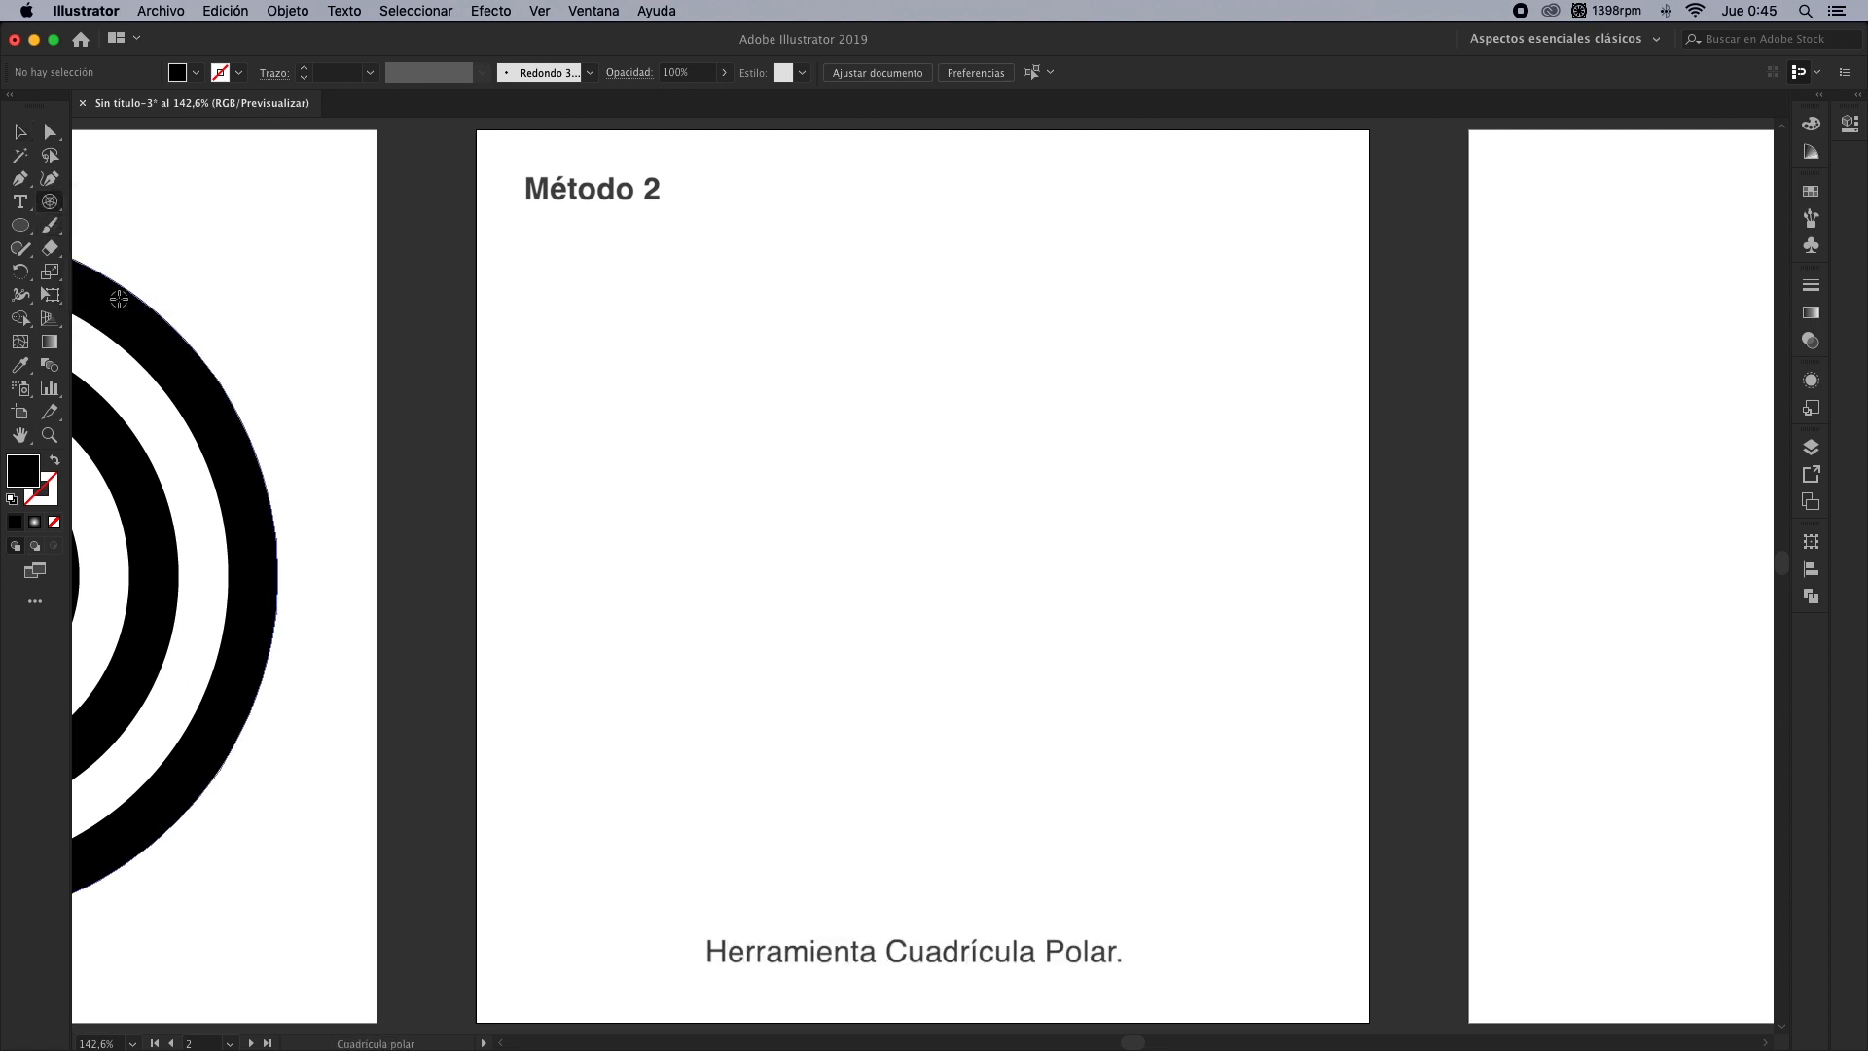
drag(672, 263, 1263, 854)
key(Left)
key(Left)
key(Left)
key(Left)
key(Left)
key(Left)
key(Left)
key(Left)
key(Left)
key(Left)
key(Left)
key(Left)
key(Left)
key(Left)
key(Left)
key(Left)
key(Down)
key(Down)
key(Down)
key(Down)
key(Down)
key(Down)
key(Down)
key(Down)
key(Down)
key(Up)
key(Up)
key(Up)
key(Up)
key(Up)
key(Up)
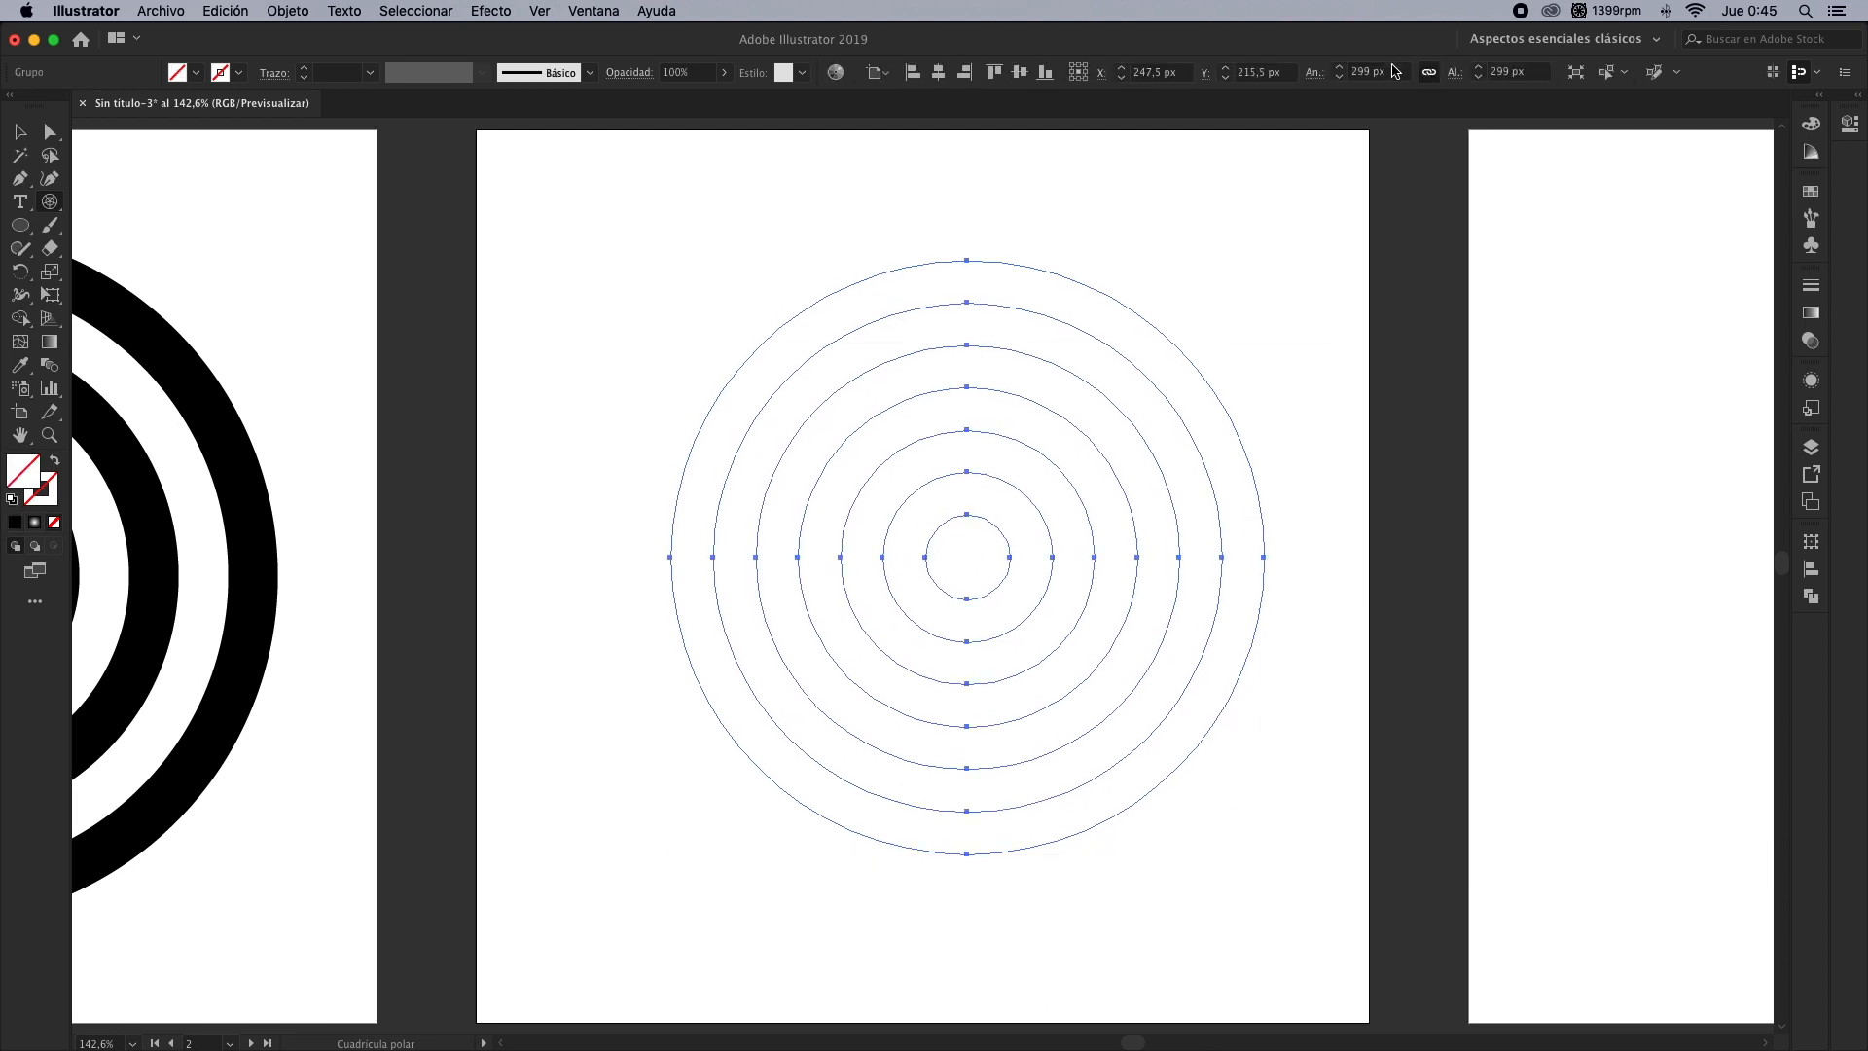
Resize the polar grid proportionally to 350 px and move it near the artboard's centre
click(1392, 70)
text(3)
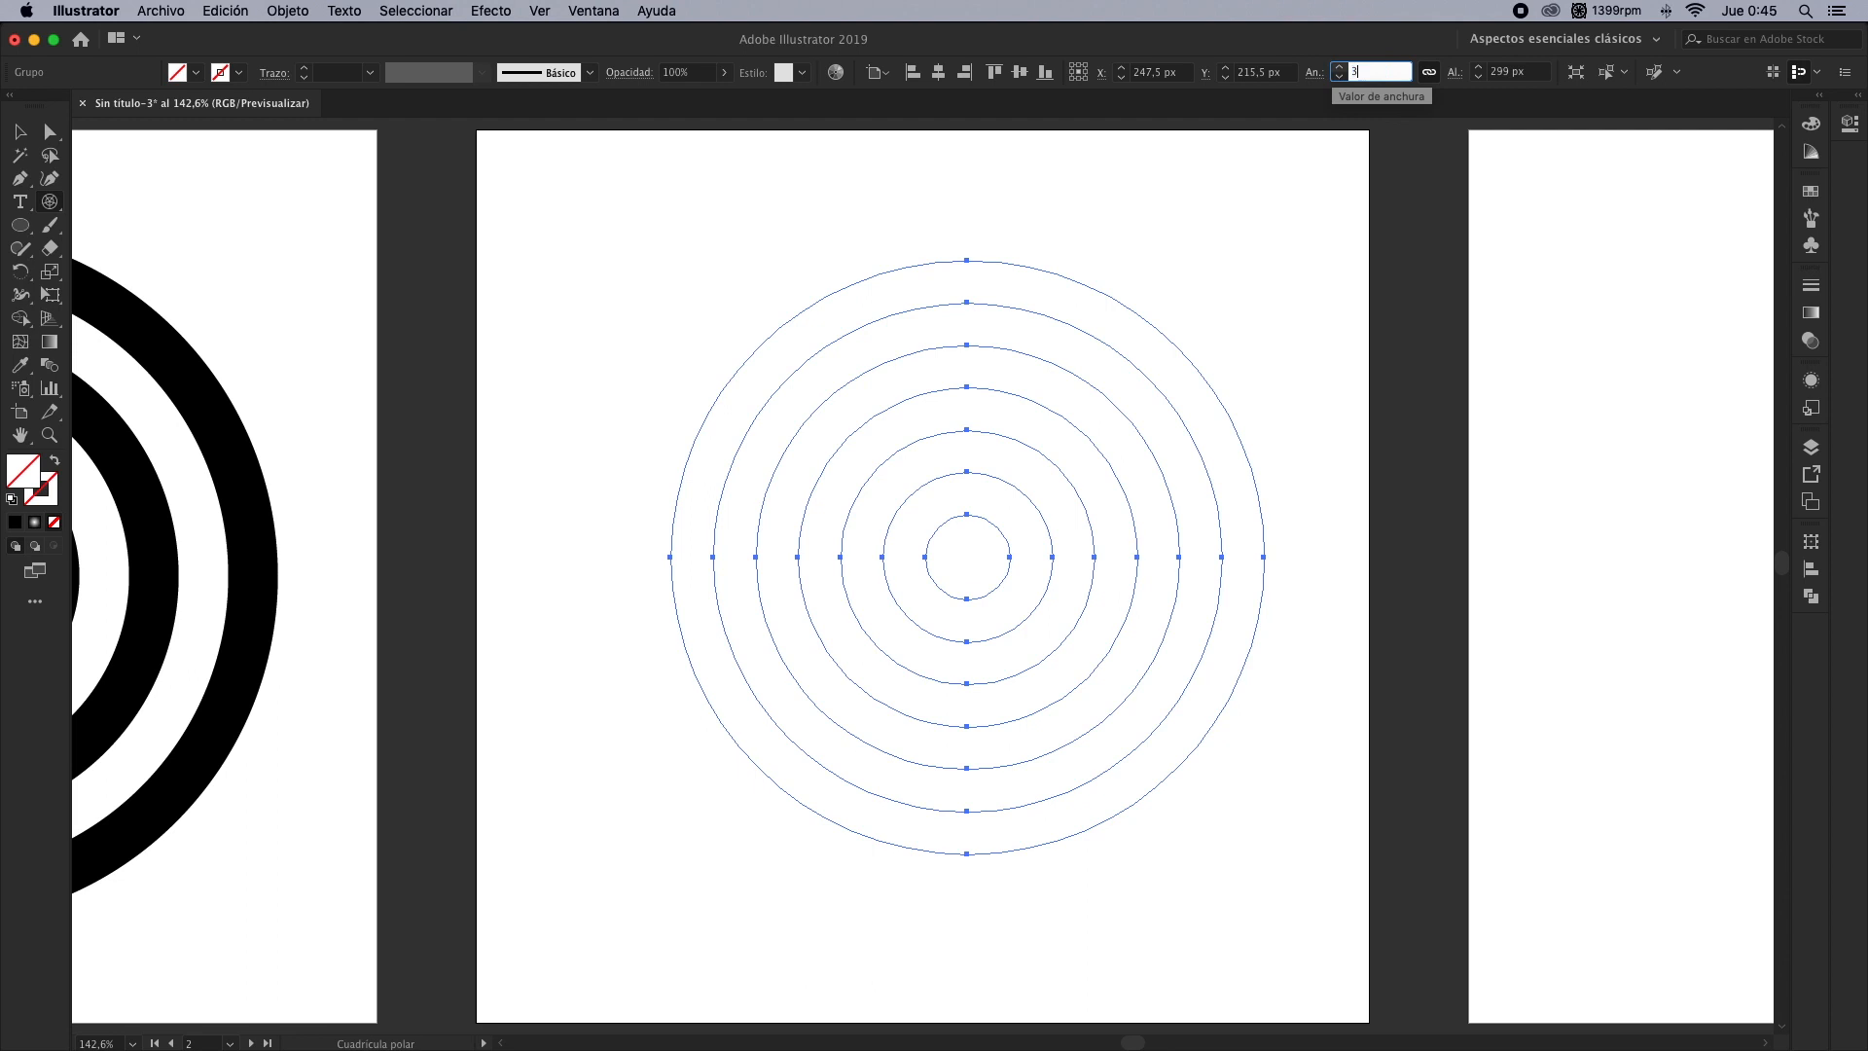
text(50)
key(Tab)
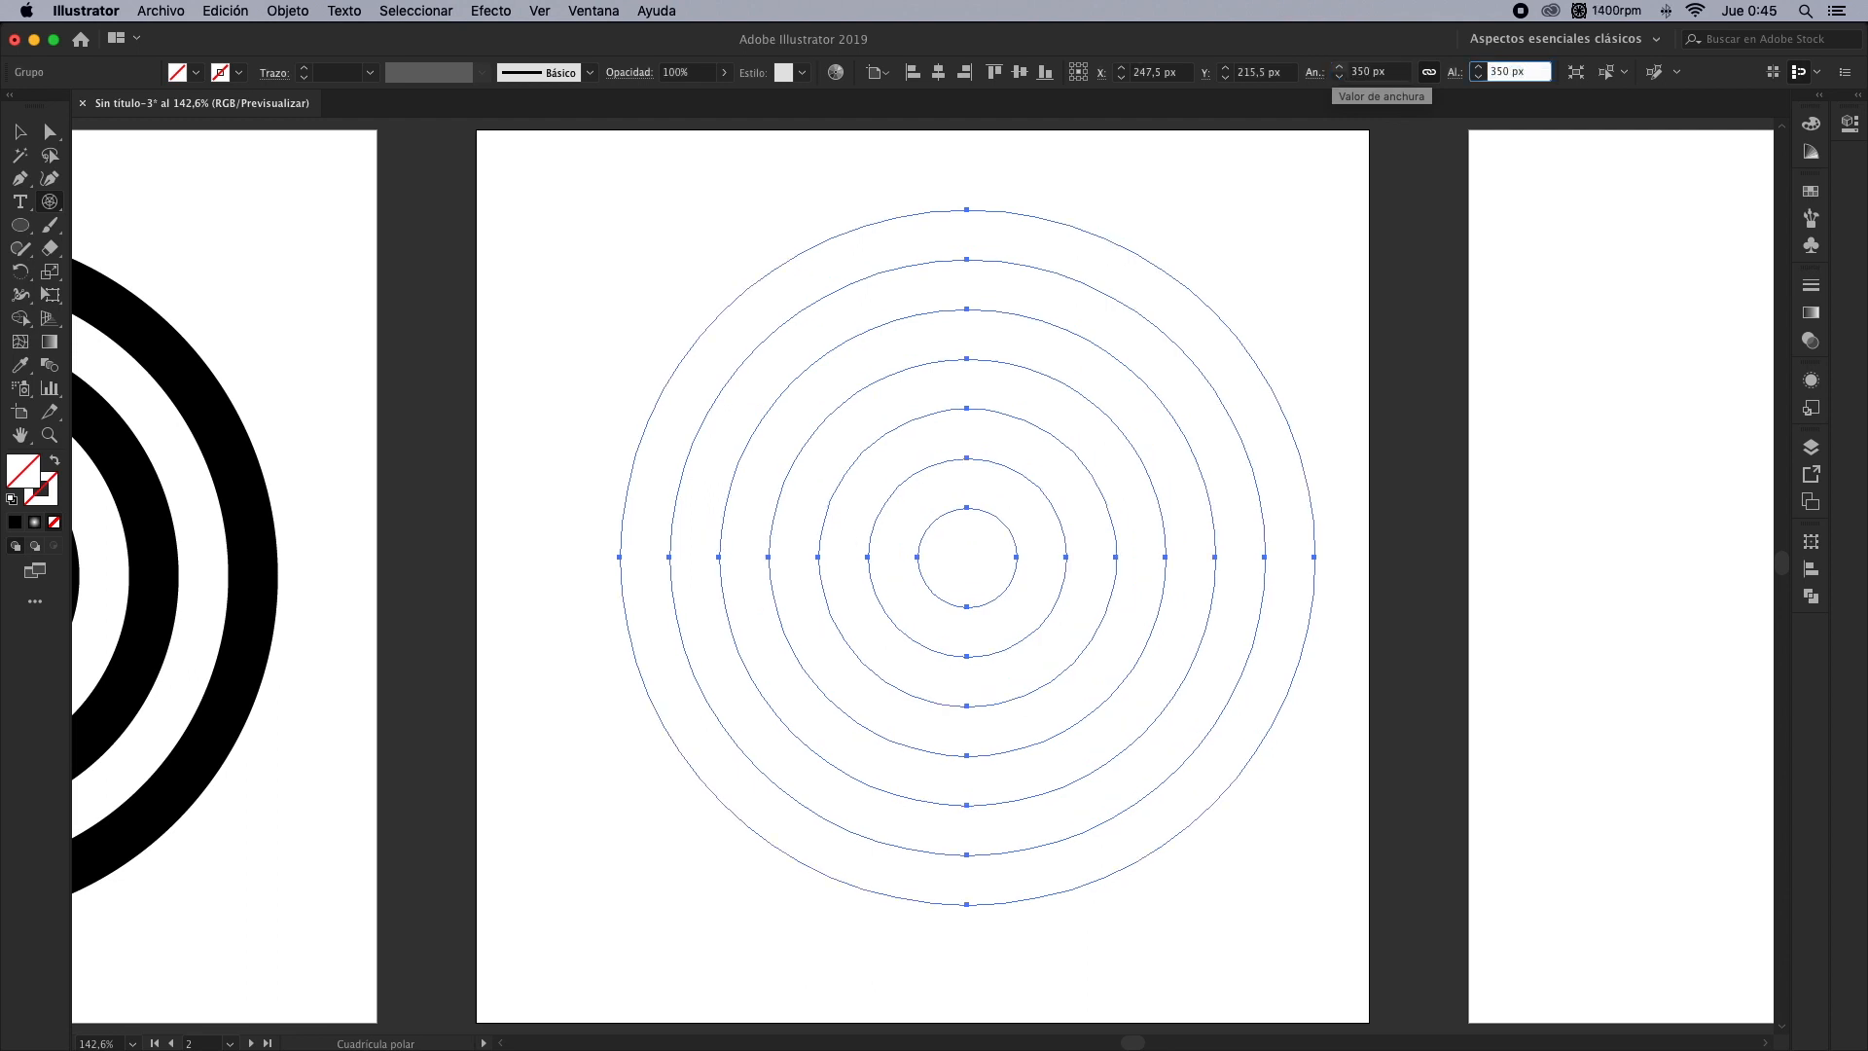
key(Return)
drag(988, 545, 930, 528)
key(v)
key(a)
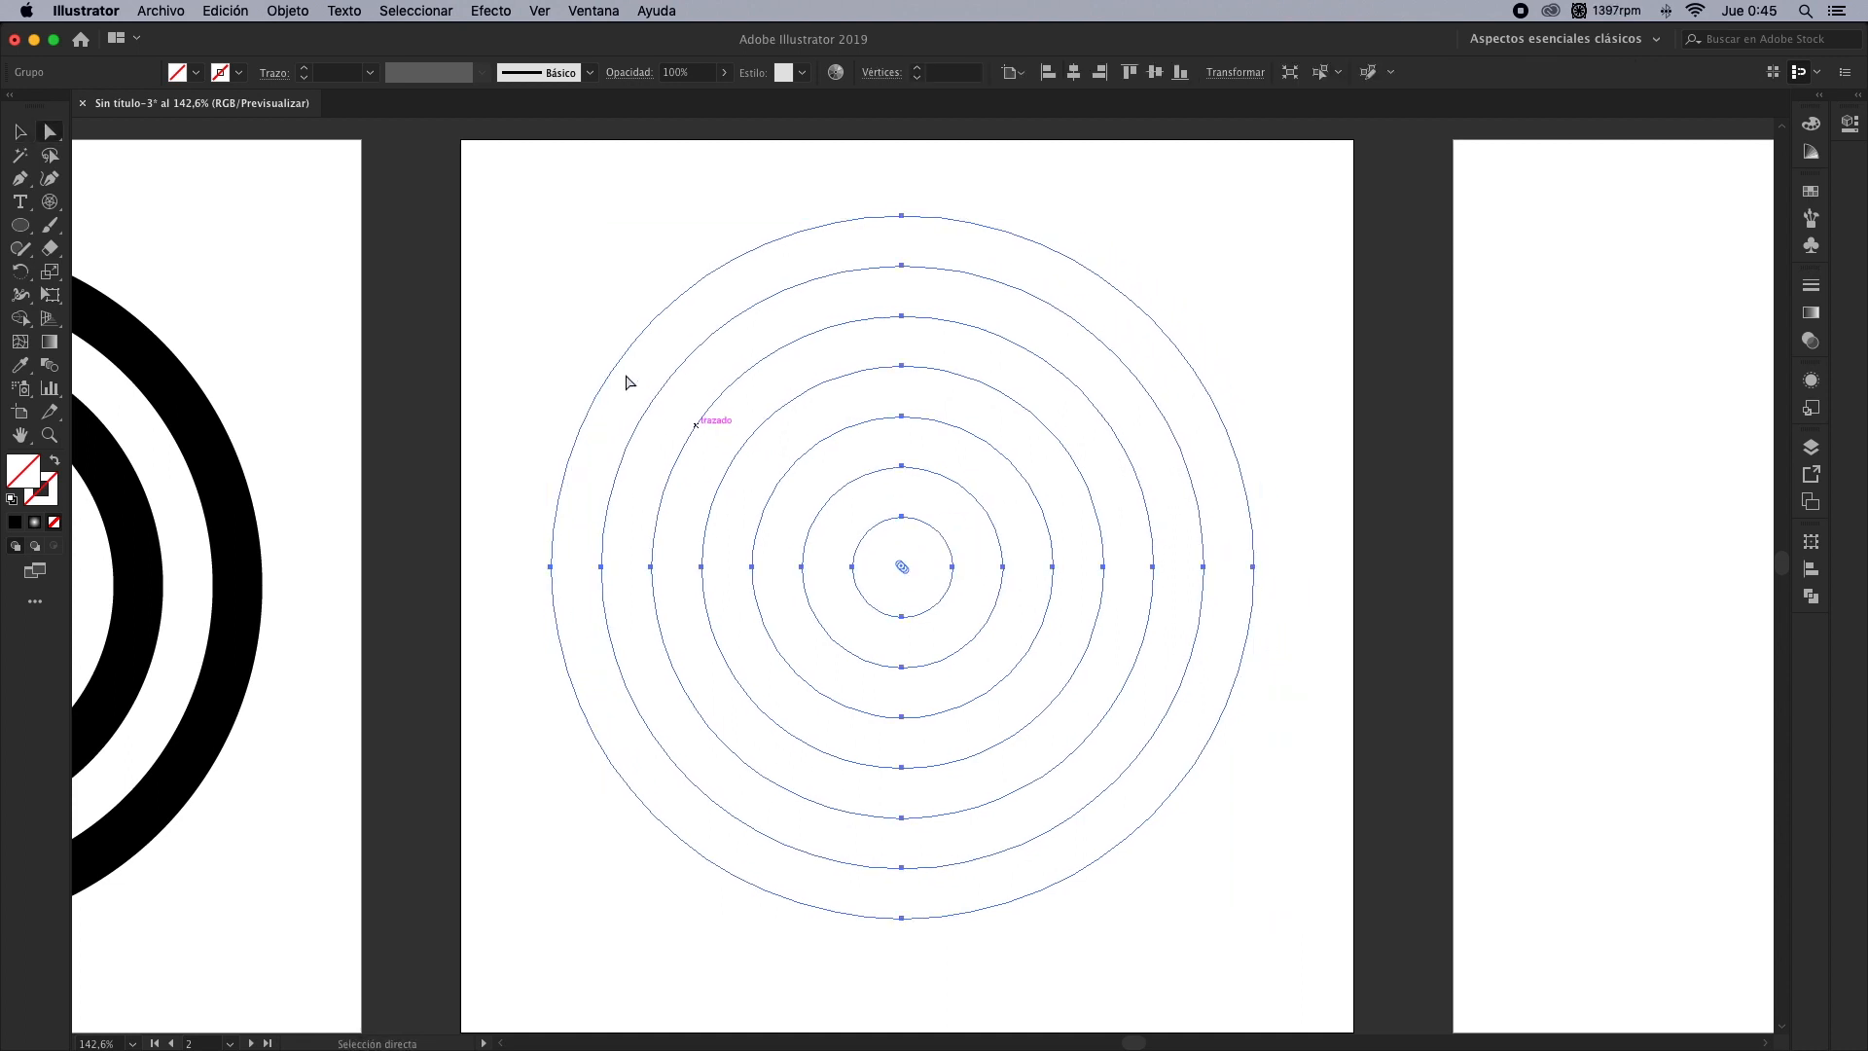
Fill the four outermost circles of the polar grid alternately with black and white, starting with black on the outside
click(652, 323)
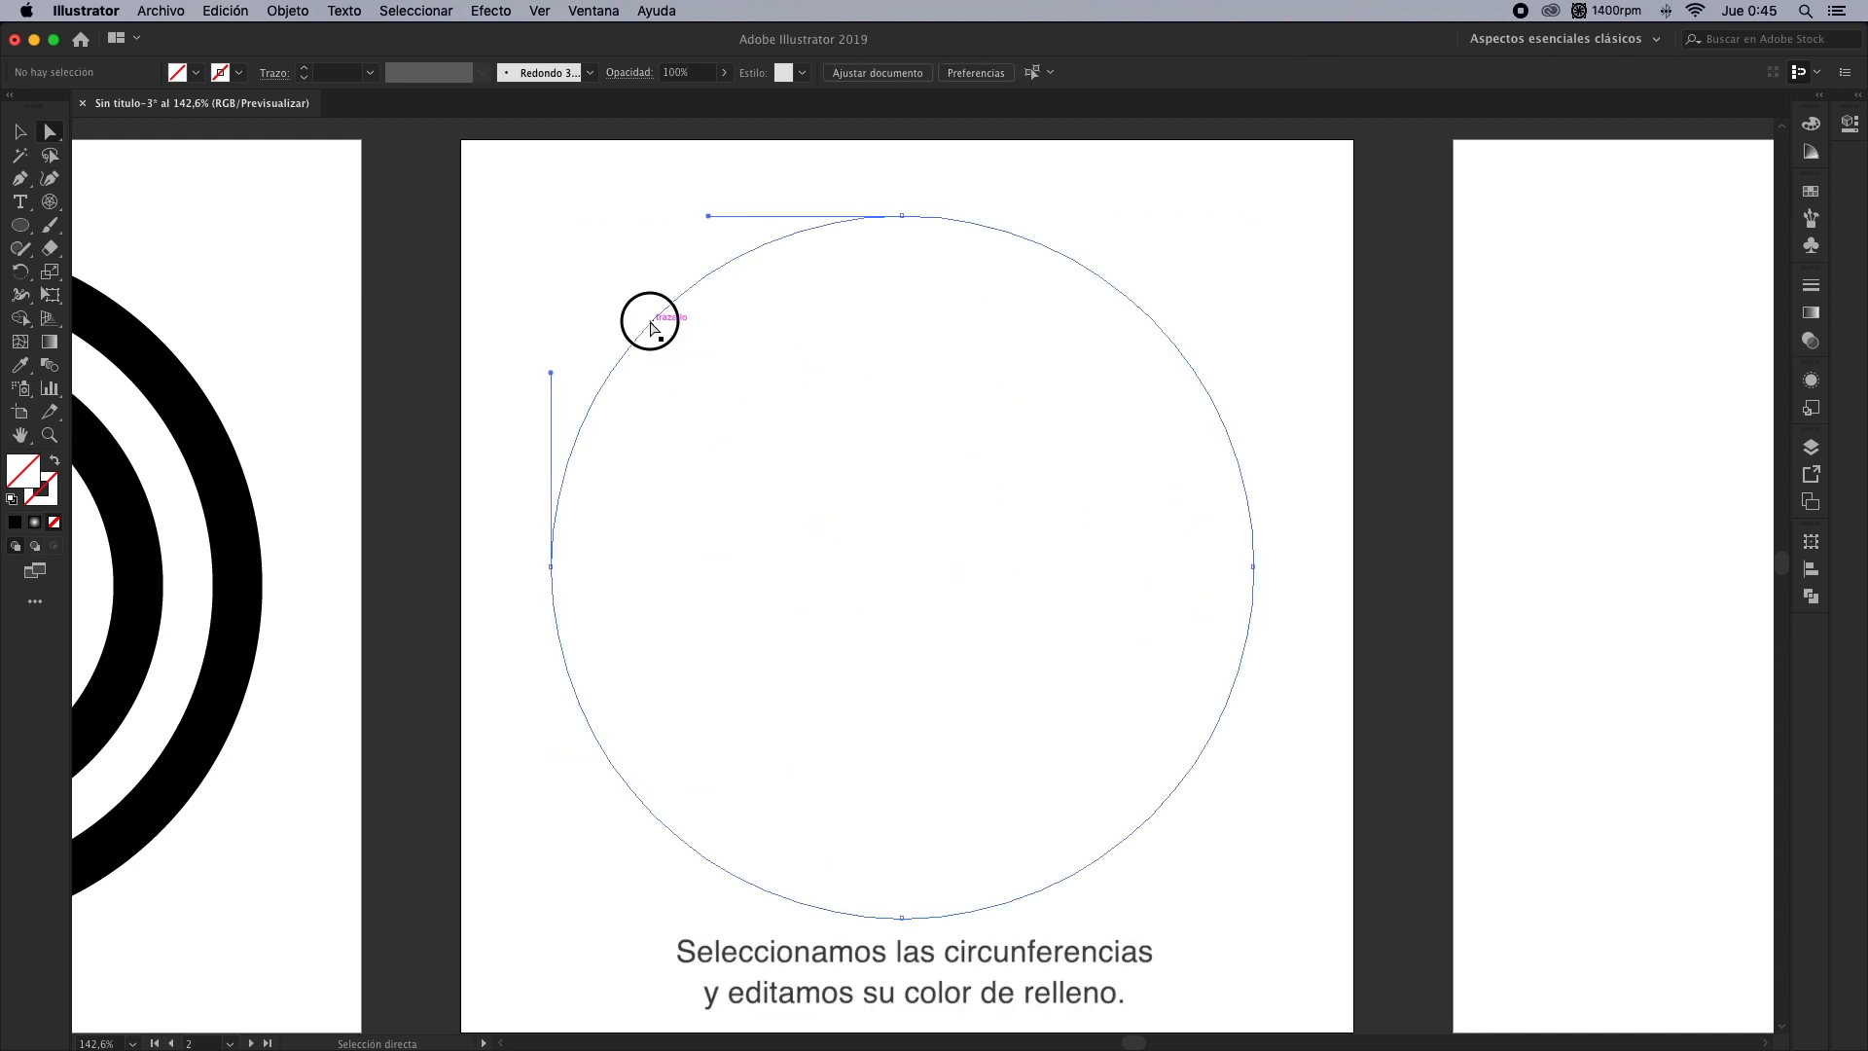
click(1811, 192)
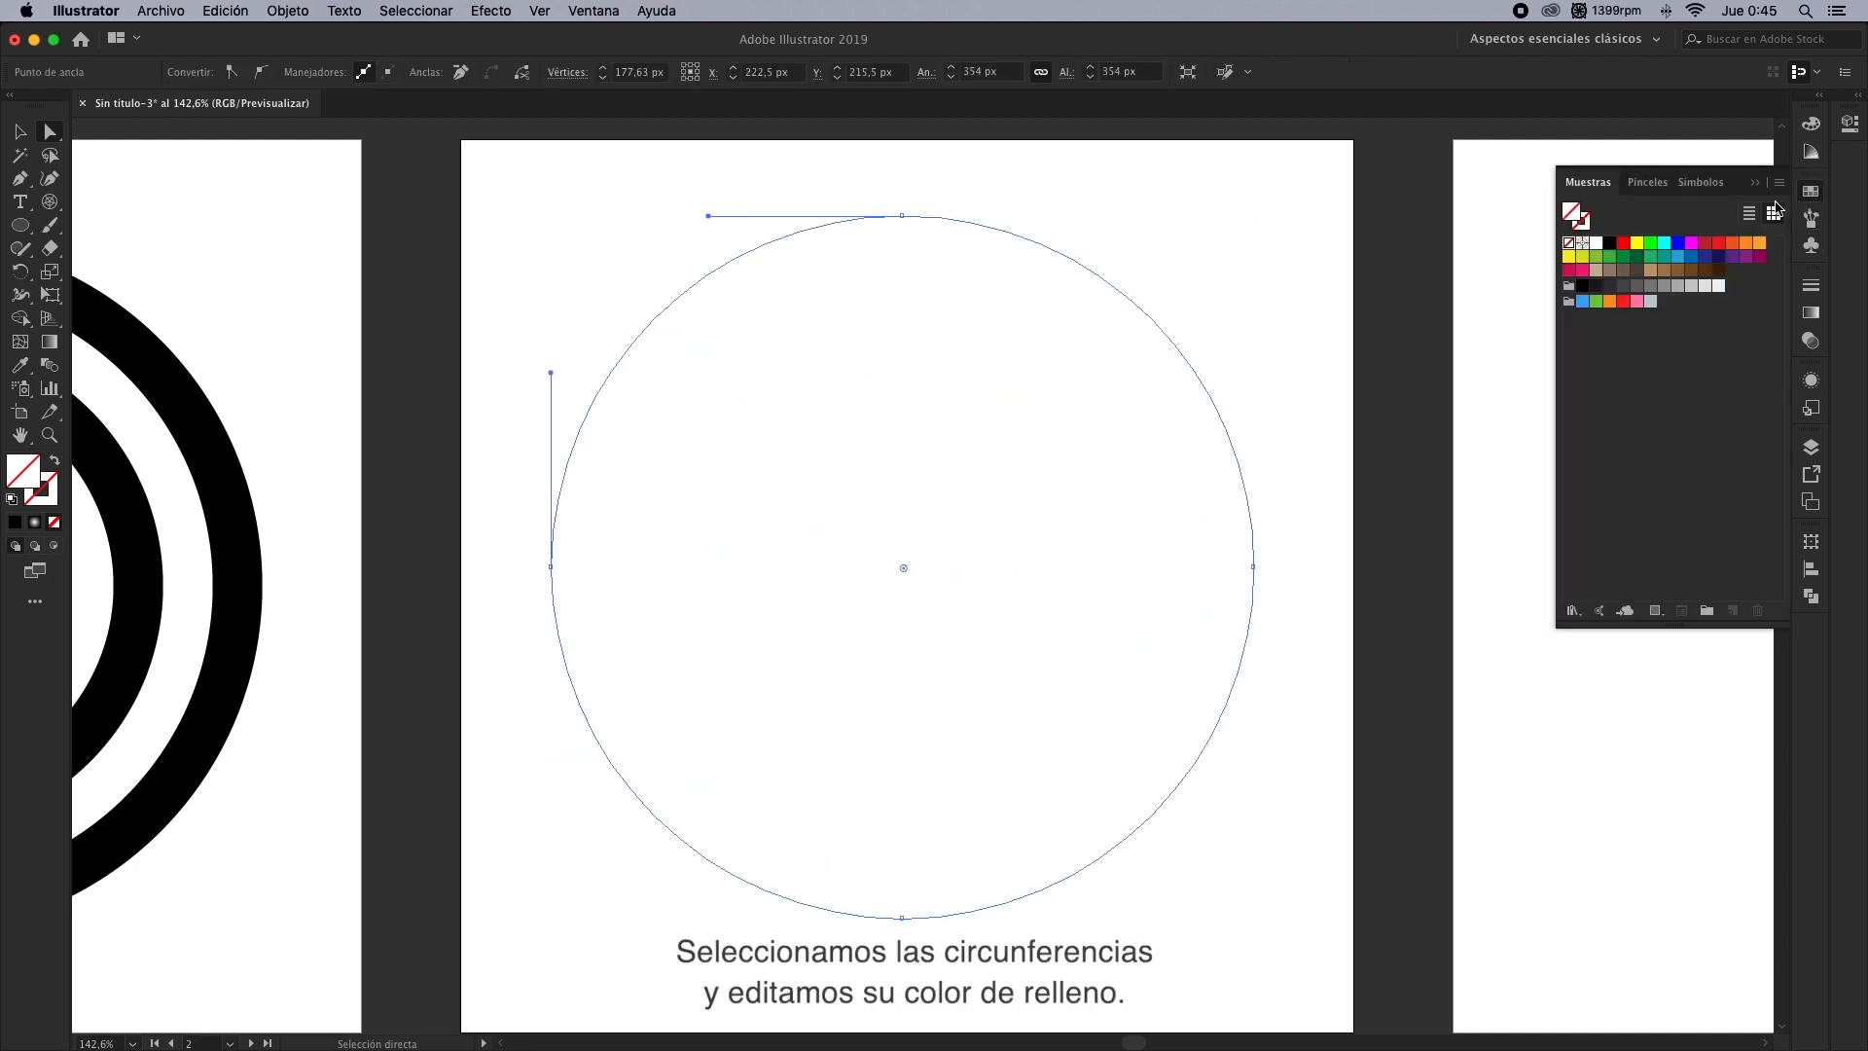
click(1609, 244)
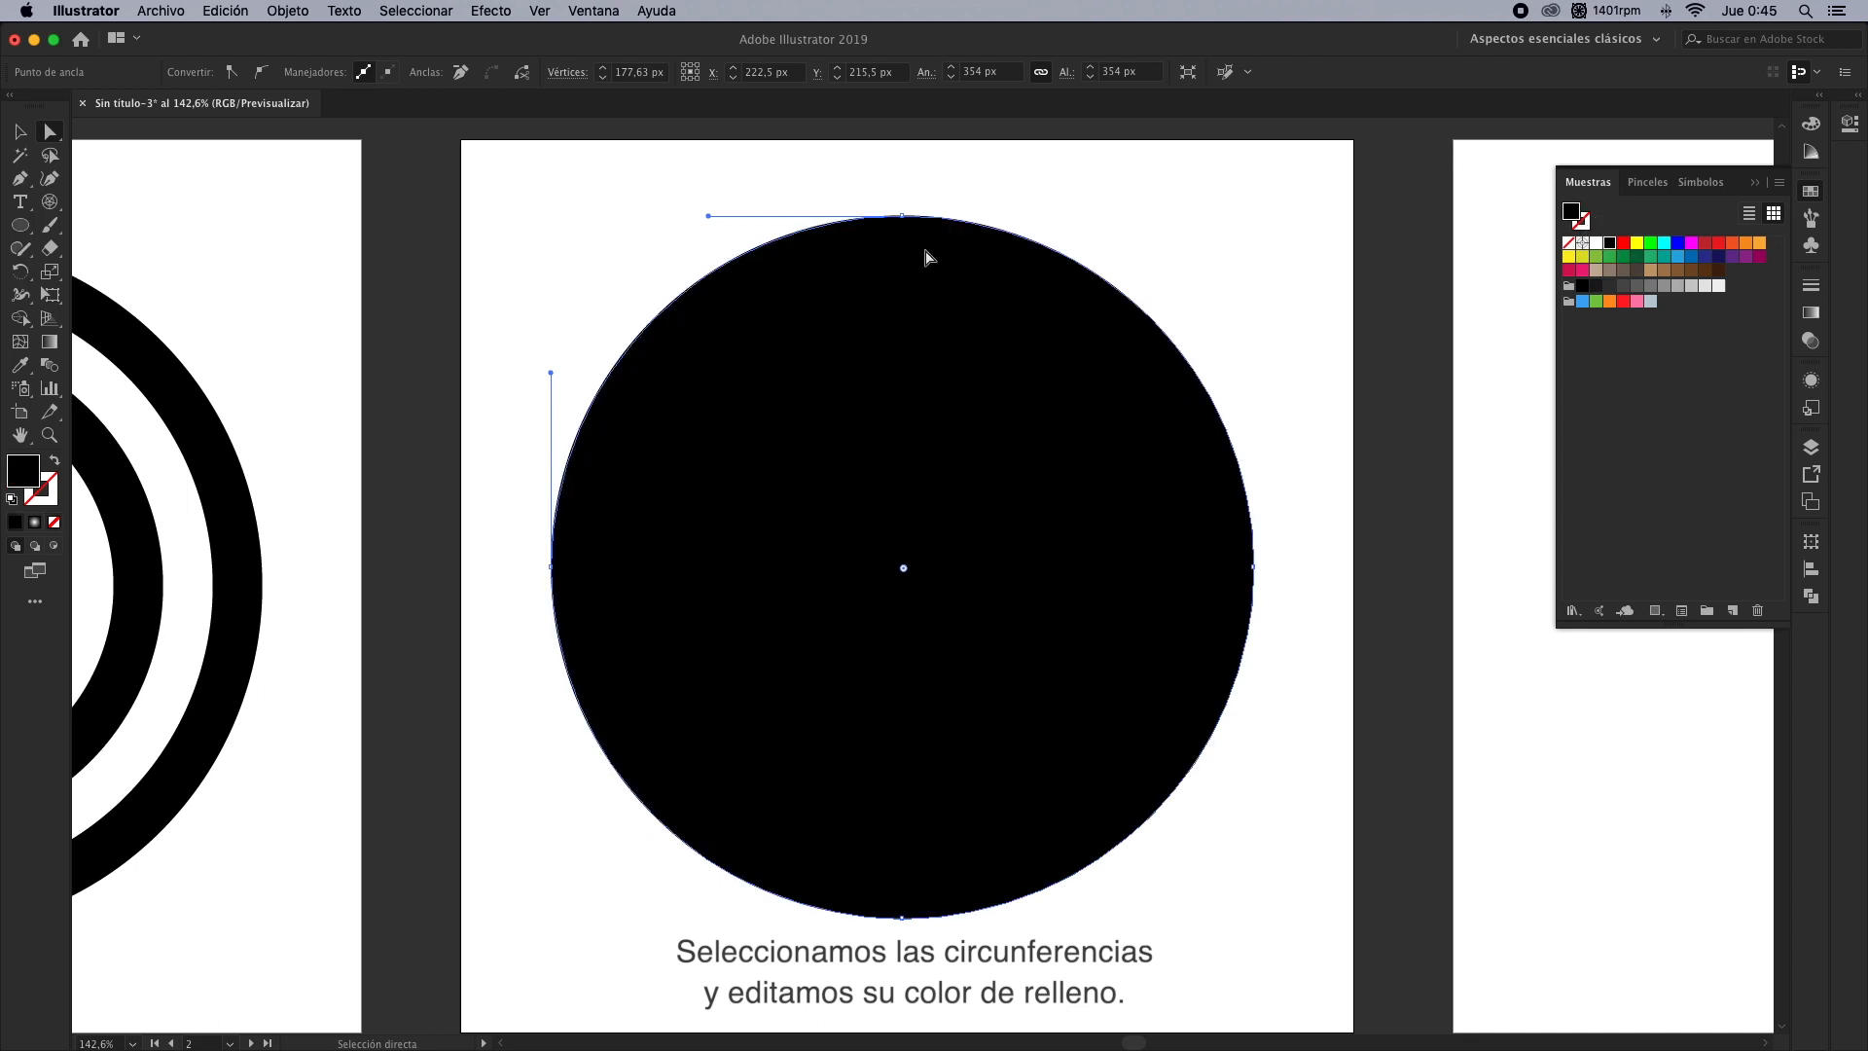
click(894, 266)
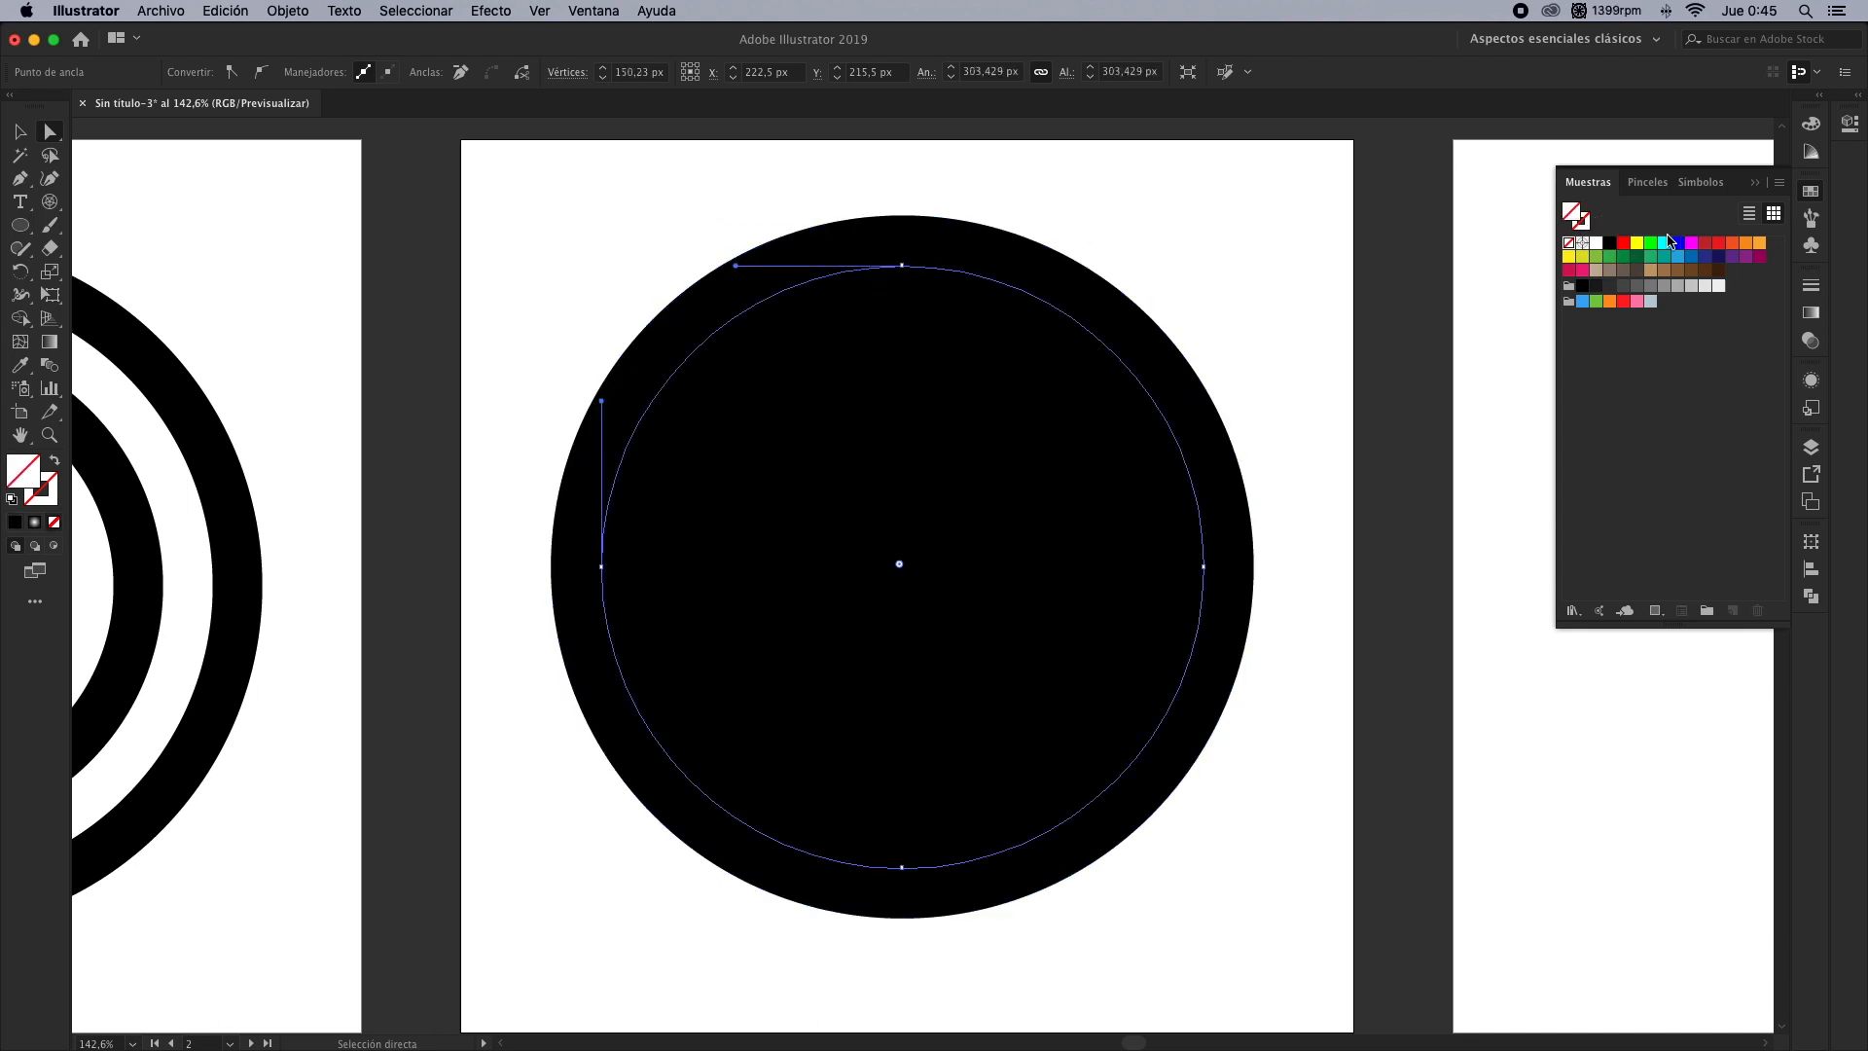
click(1596, 246)
click(879, 318)
click(1610, 244)
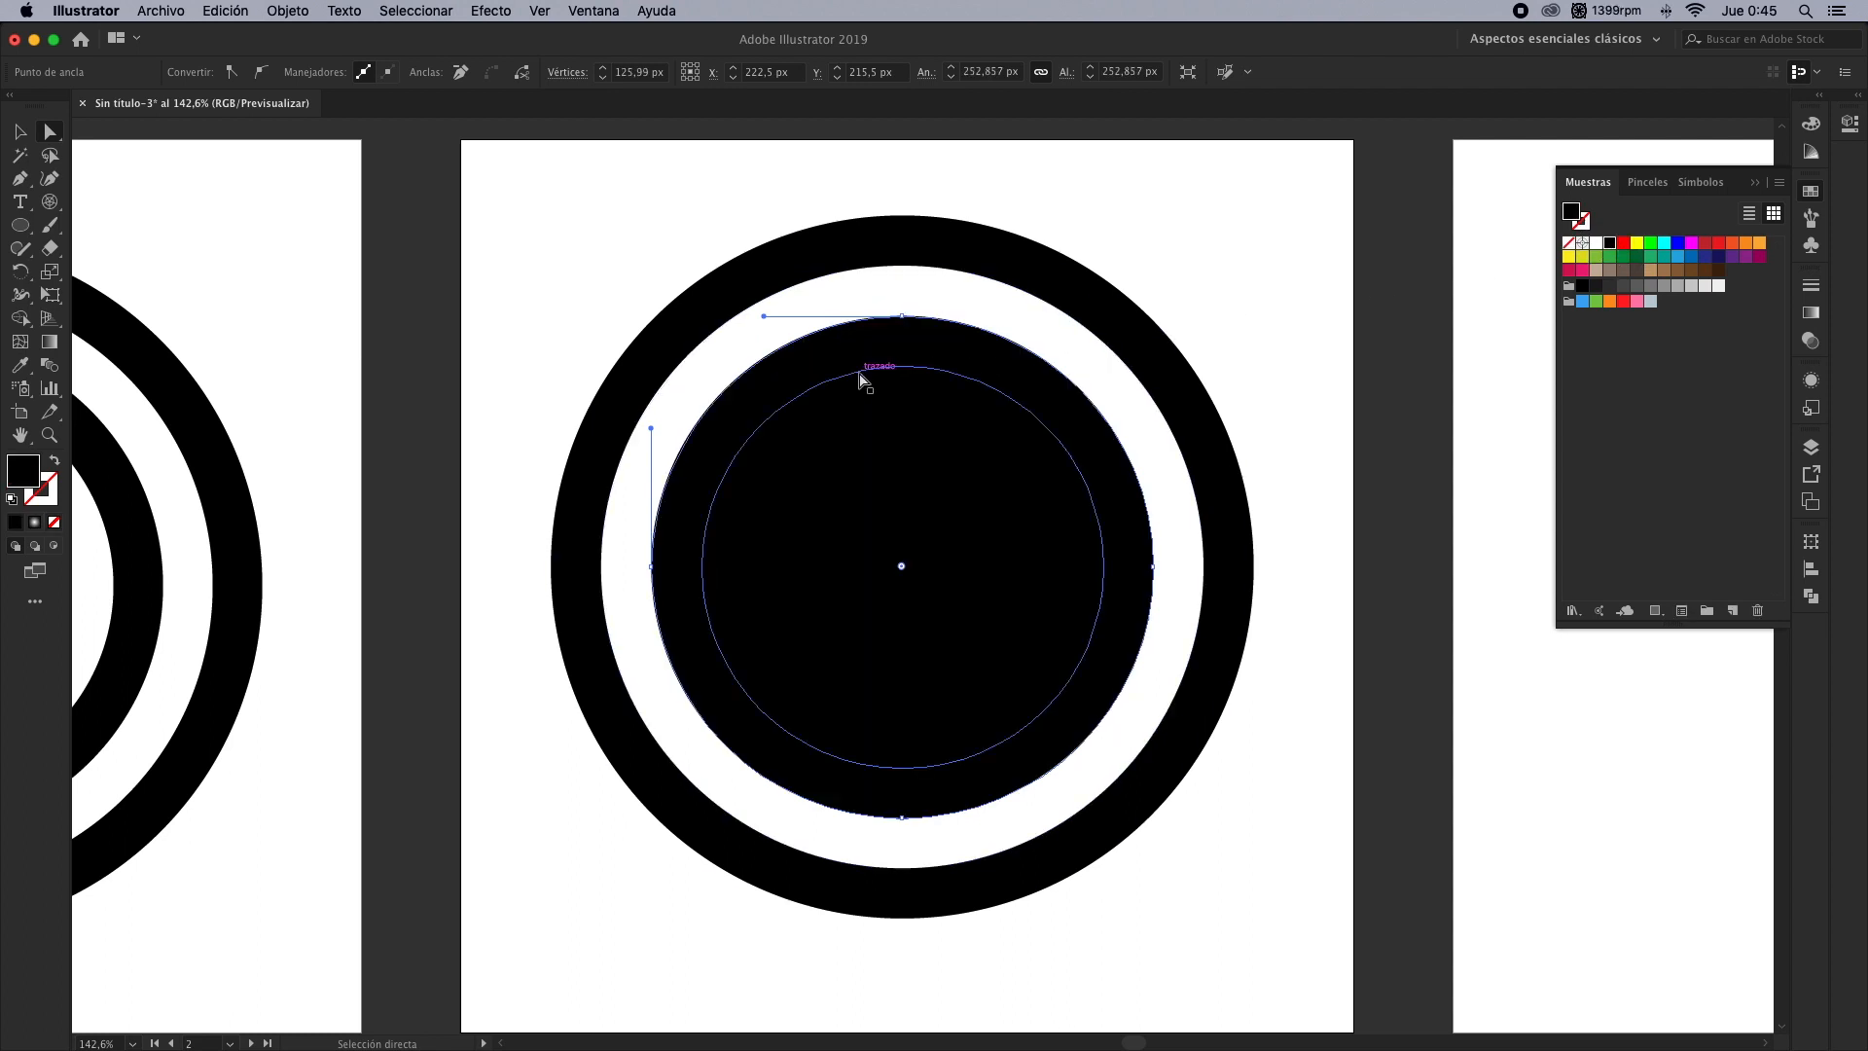
click(859, 372)
click(1598, 243)
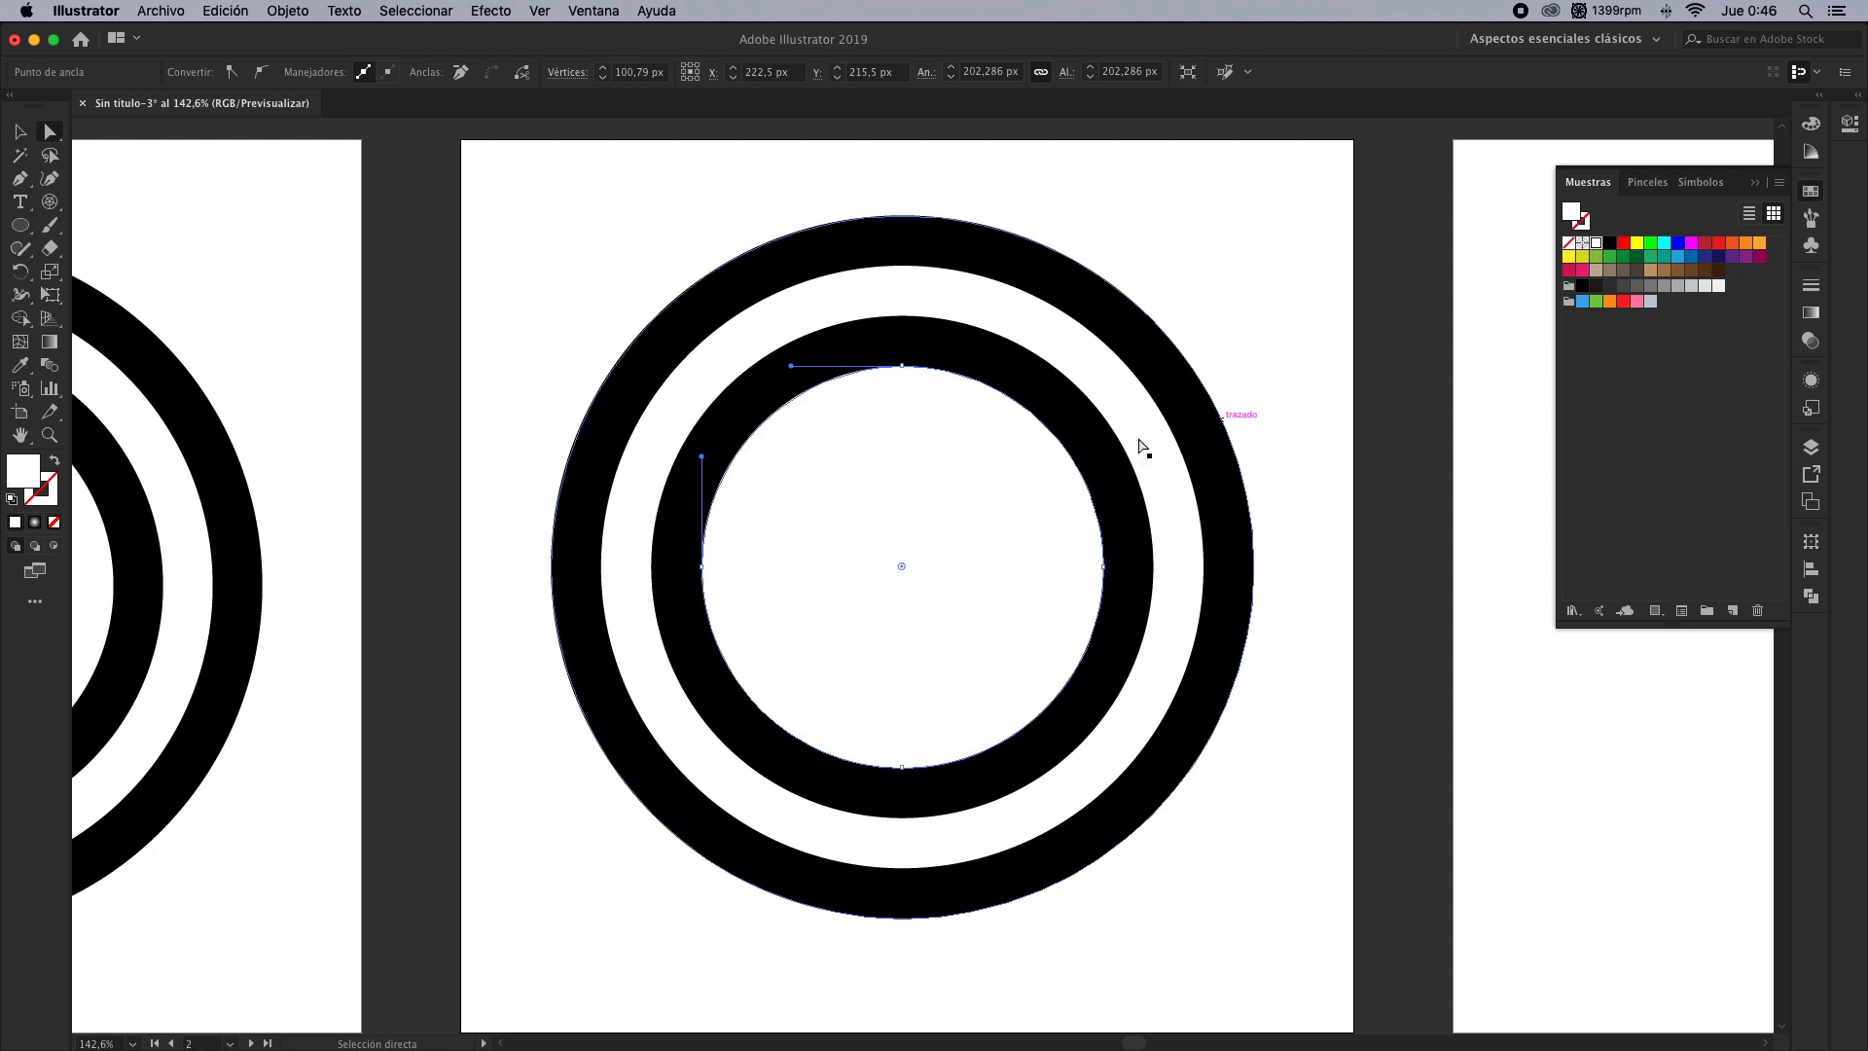
Fill the three innermost circles of the polar grid with black, white and black, working inward, and deselect
click(867, 420)
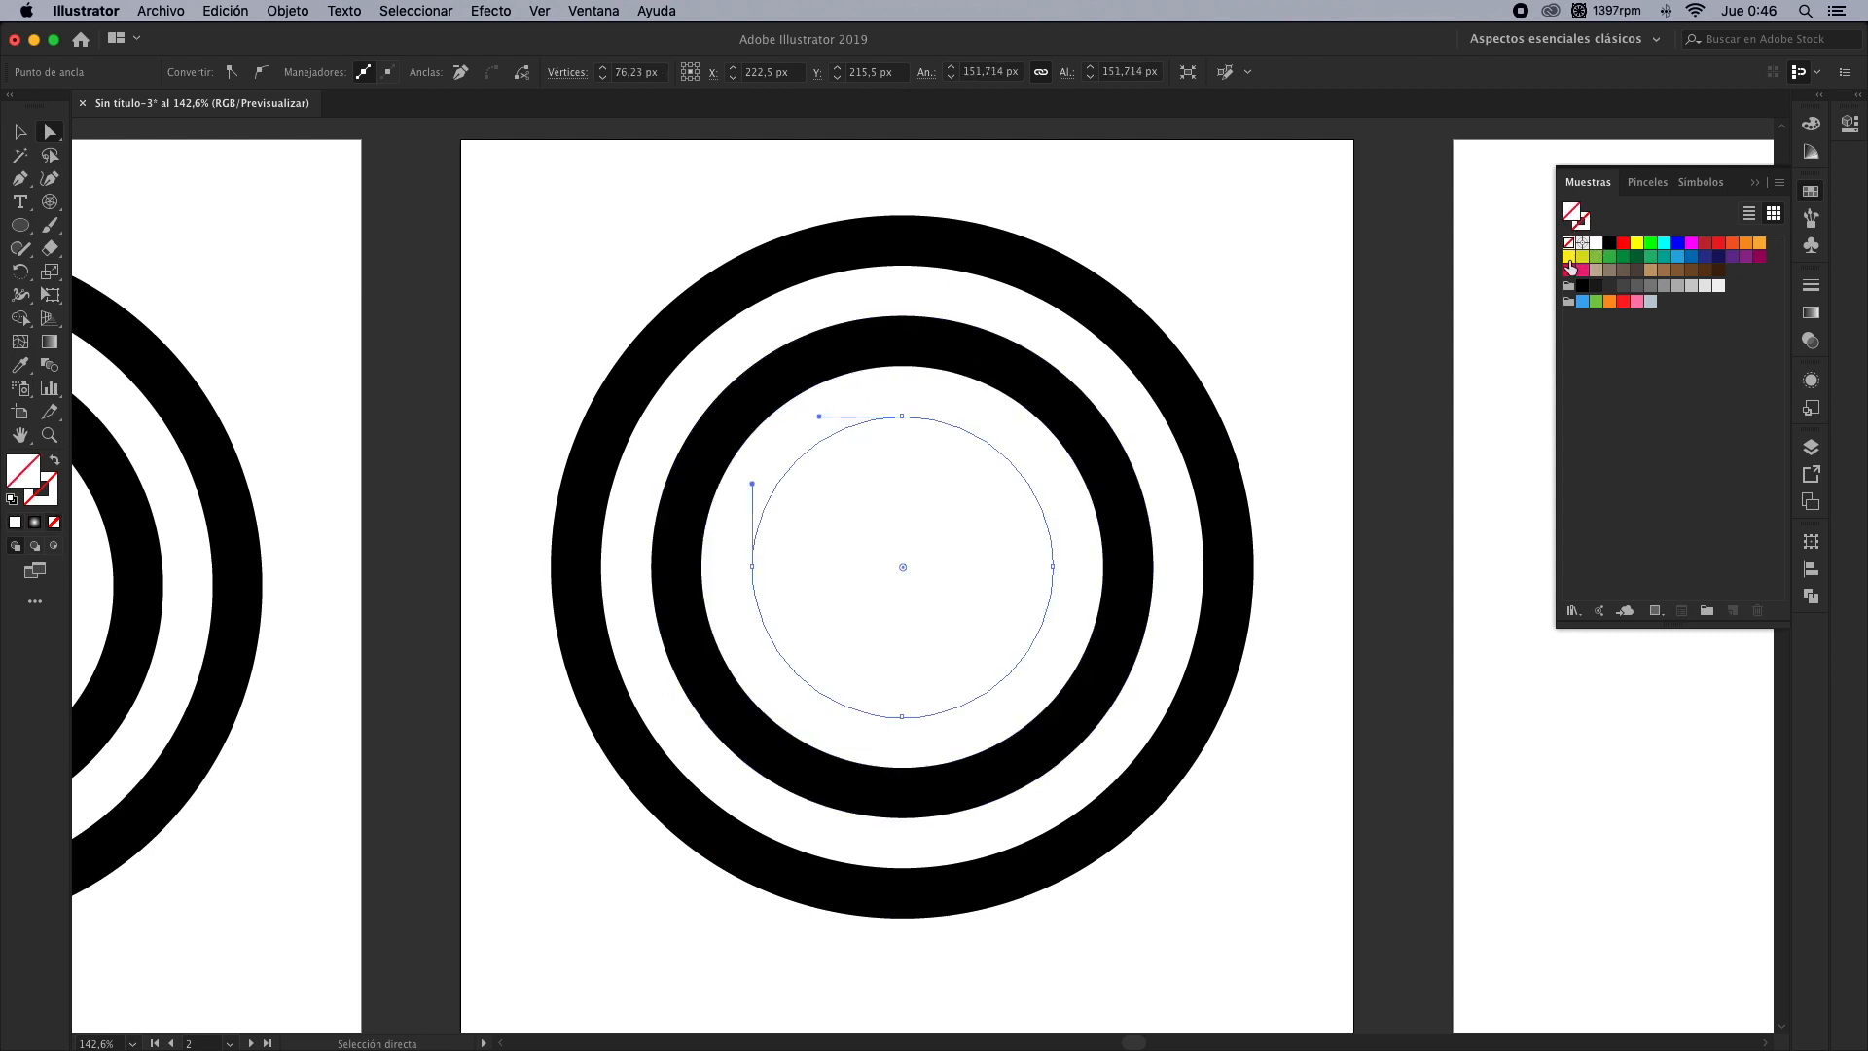
click(1610, 246)
click(861, 485)
key(/)
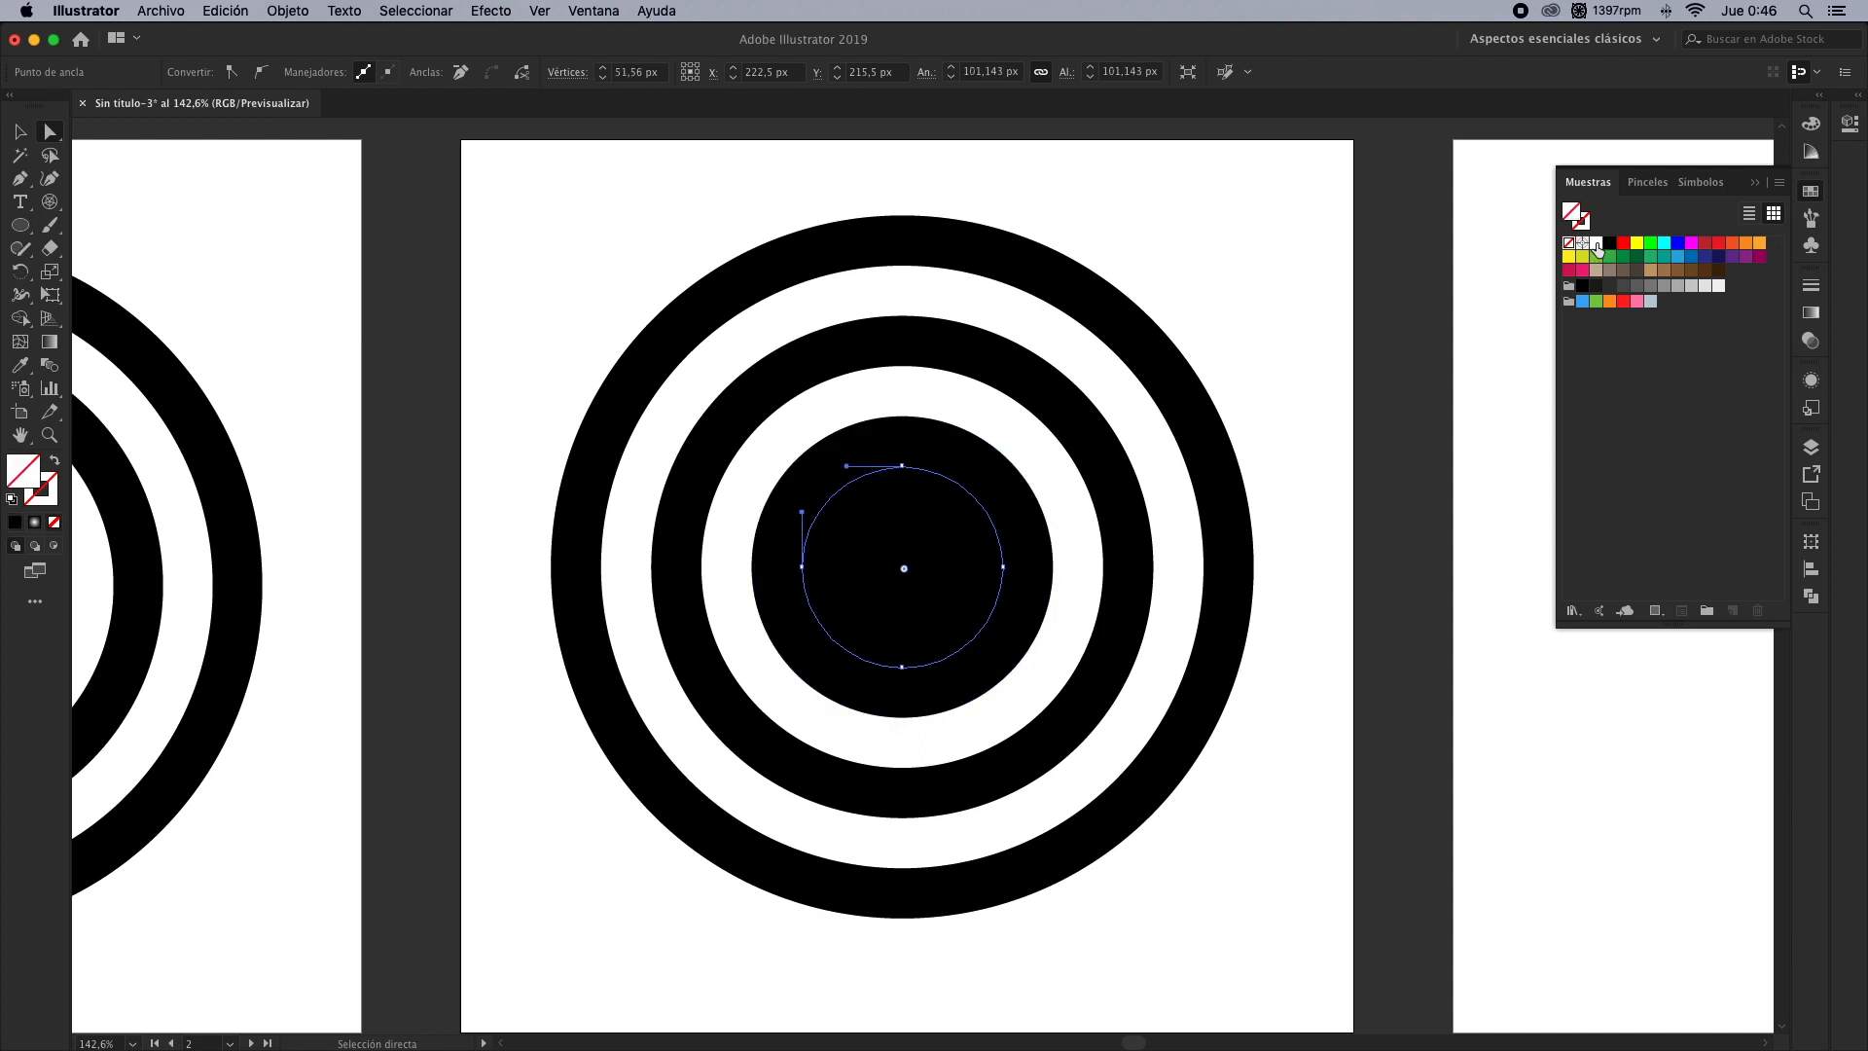
click(1598, 244)
click(885, 522)
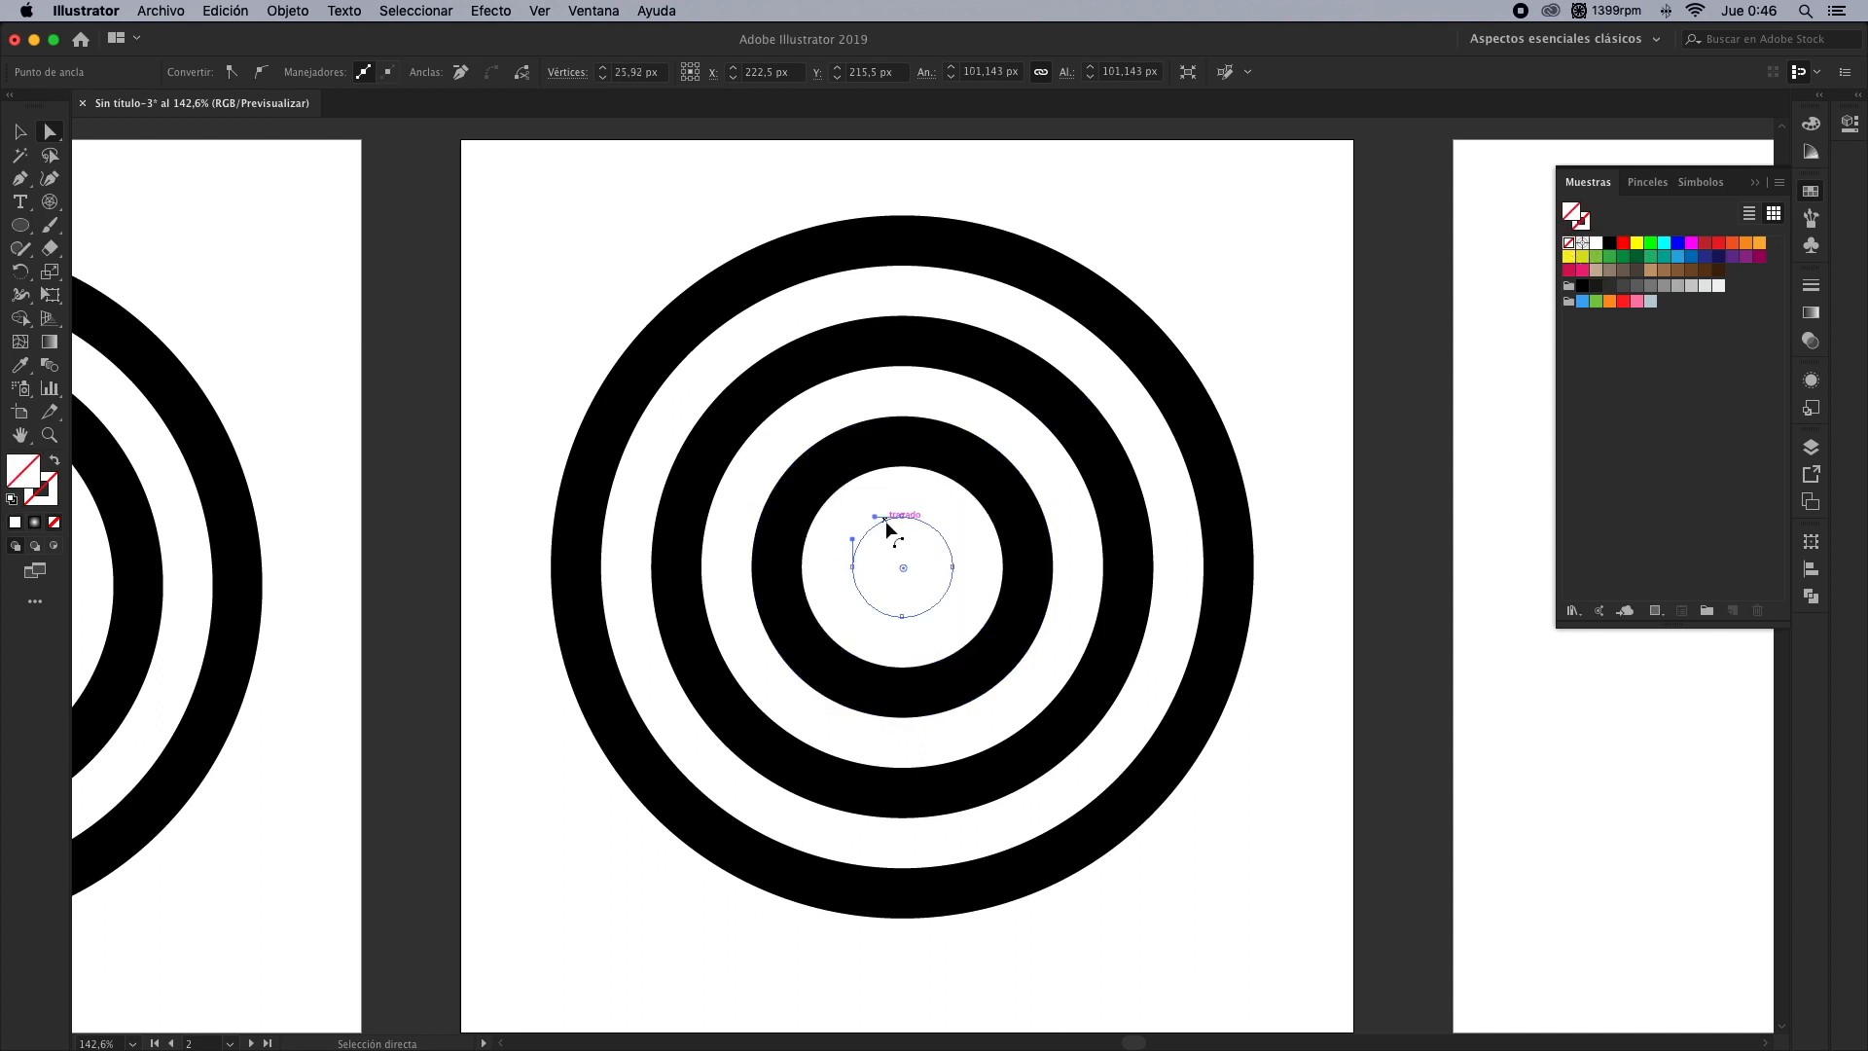
click(1609, 244)
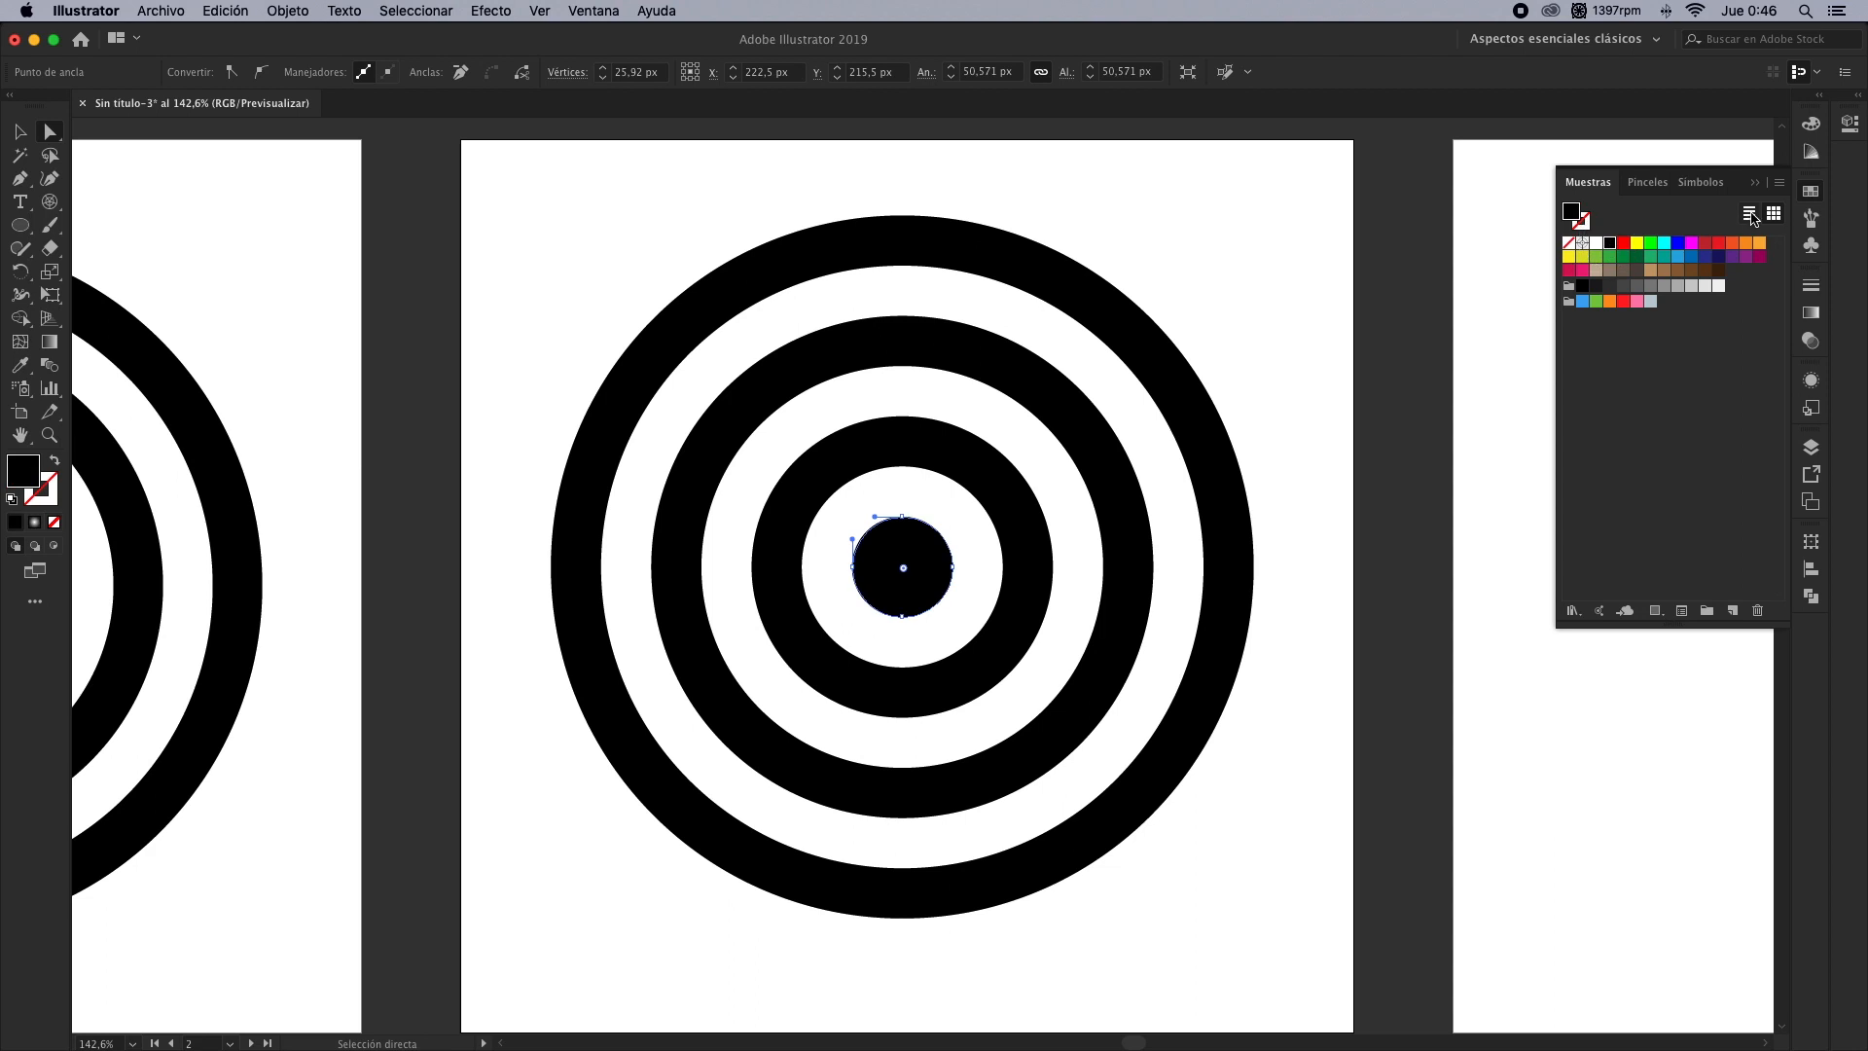
click(1756, 184)
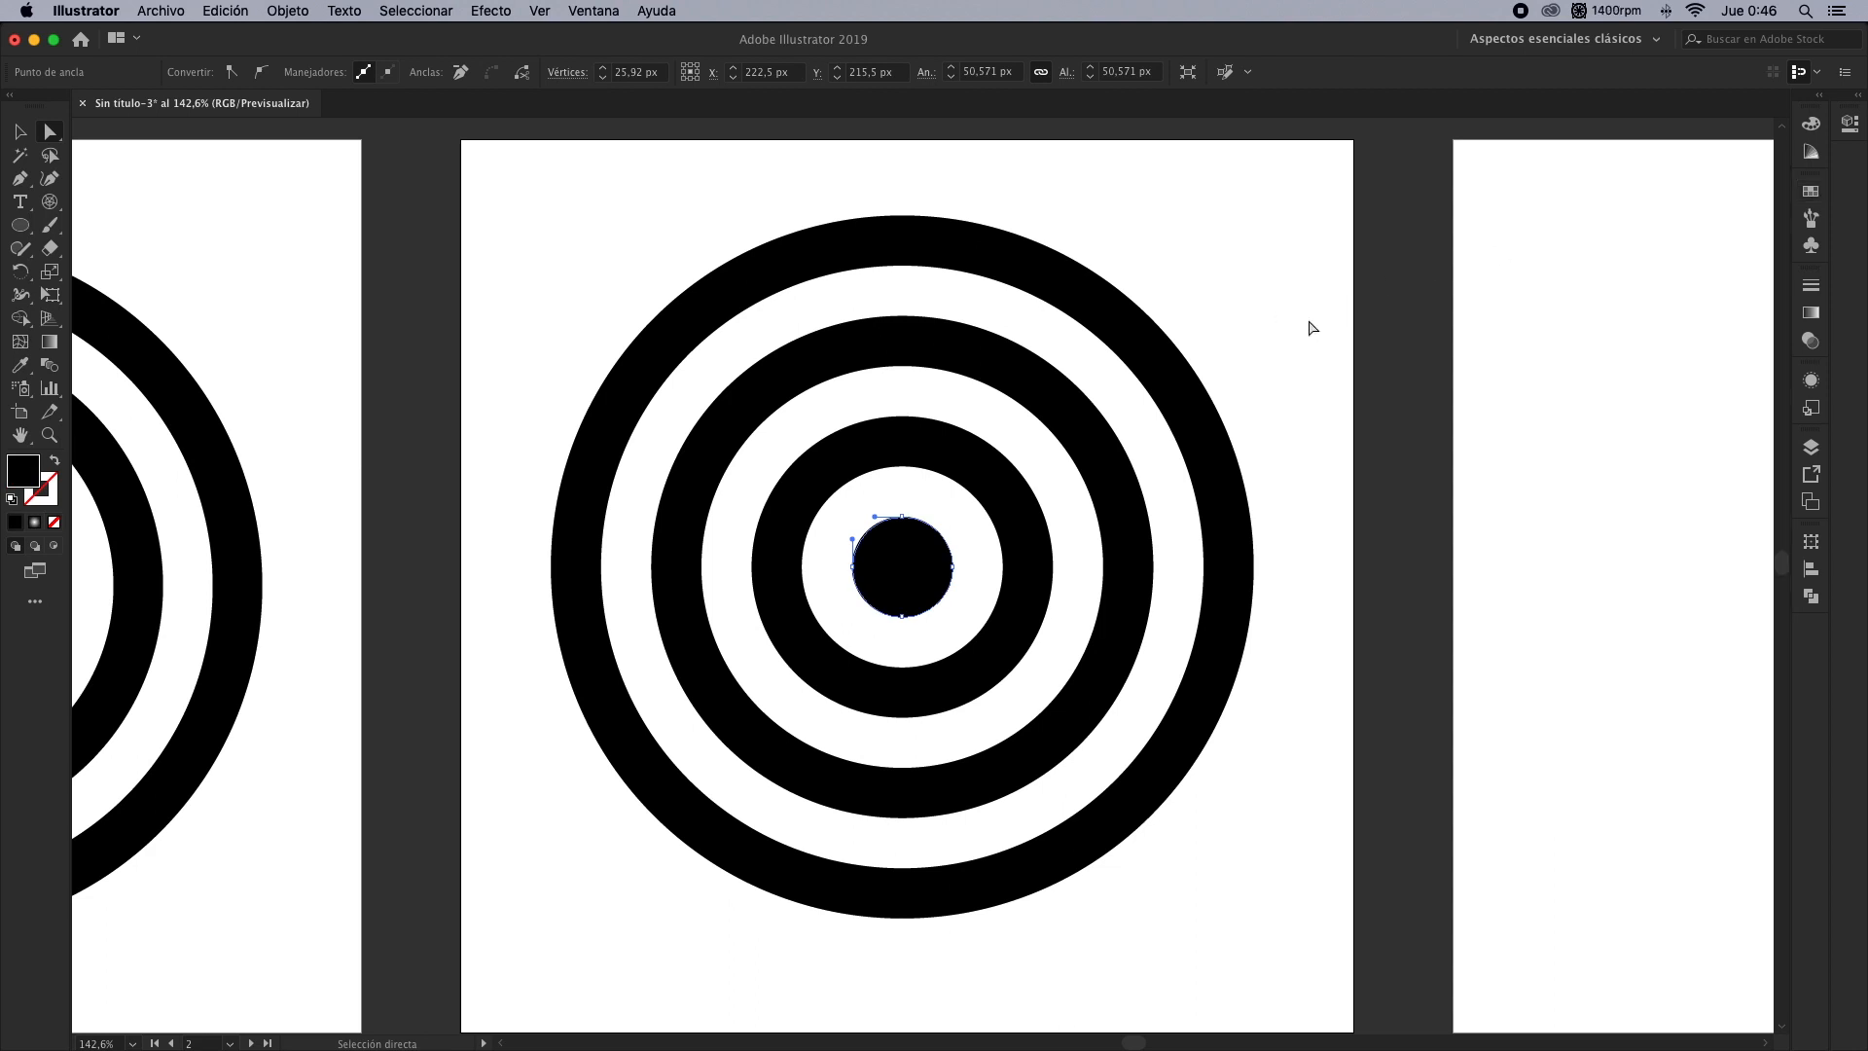
click(1313, 328)
Draw a black circle on the third artboard and set its diameter to 350 px
click(1498, 406)
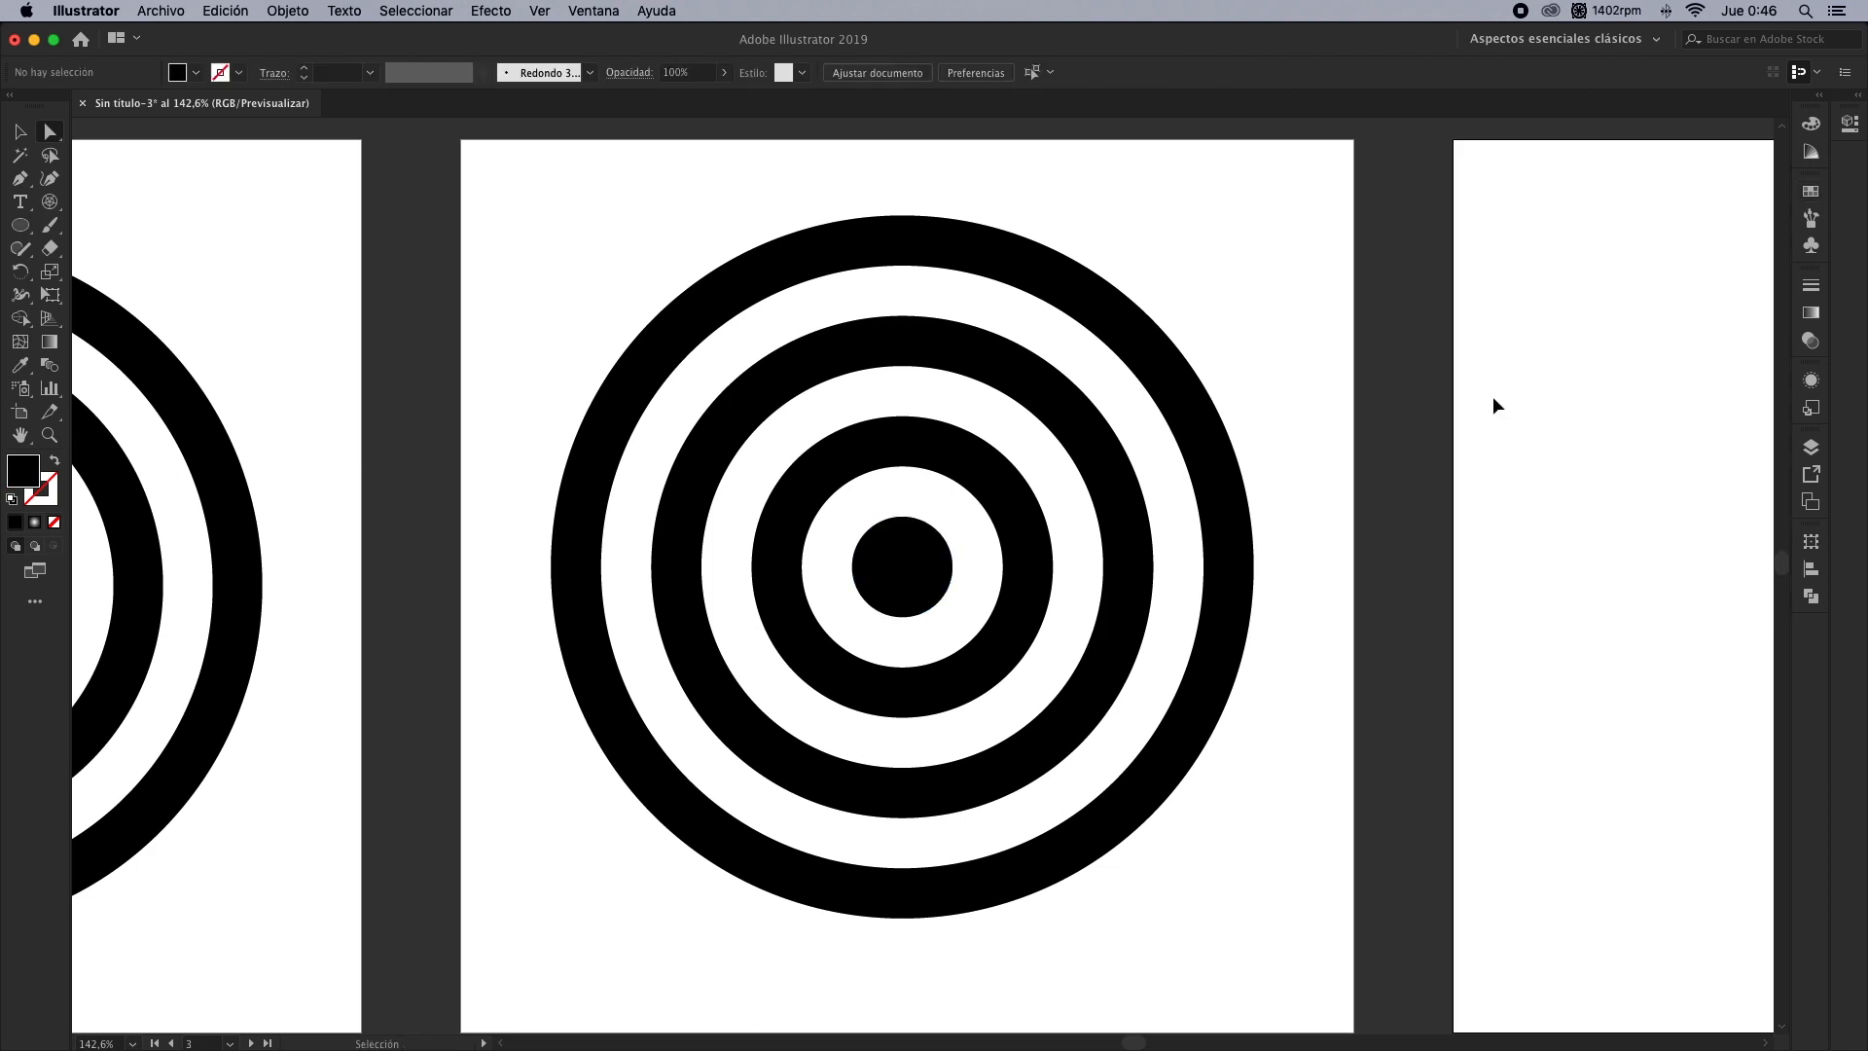
key(super+0)
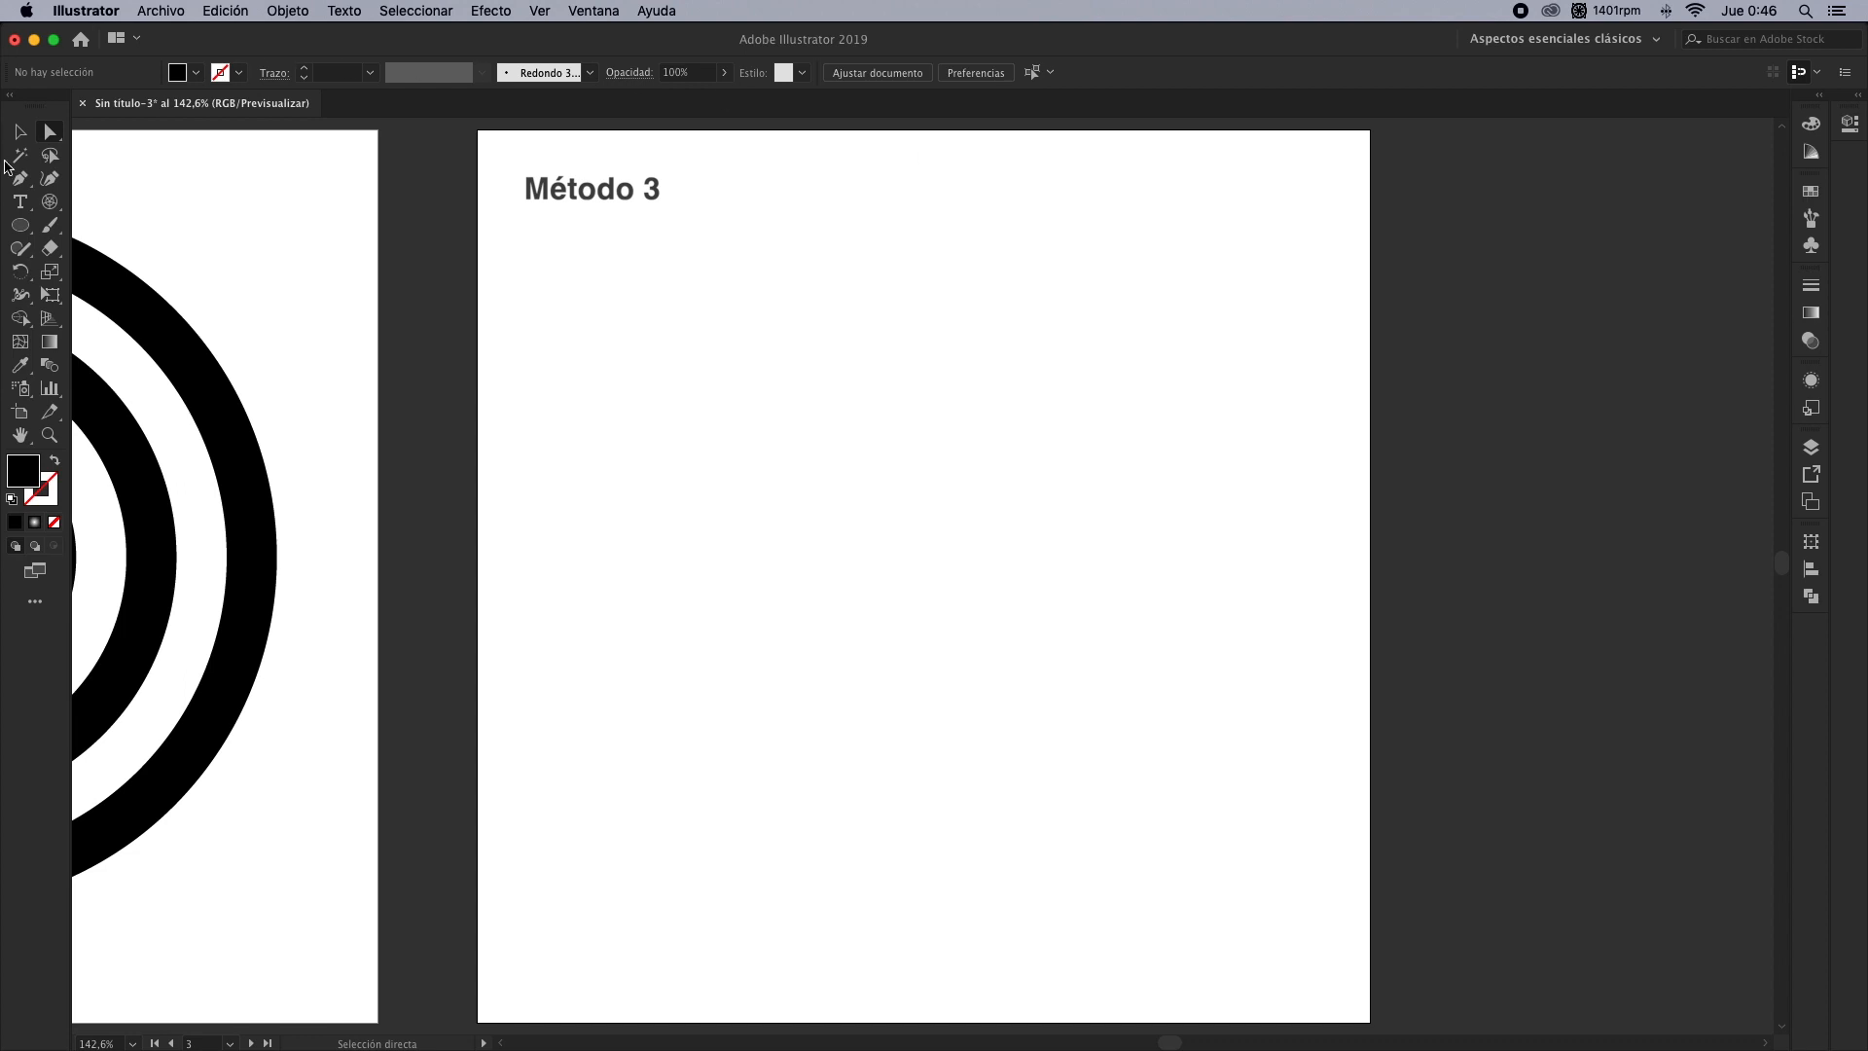
click(19, 225)
drag(590, 256, 1038, 633)
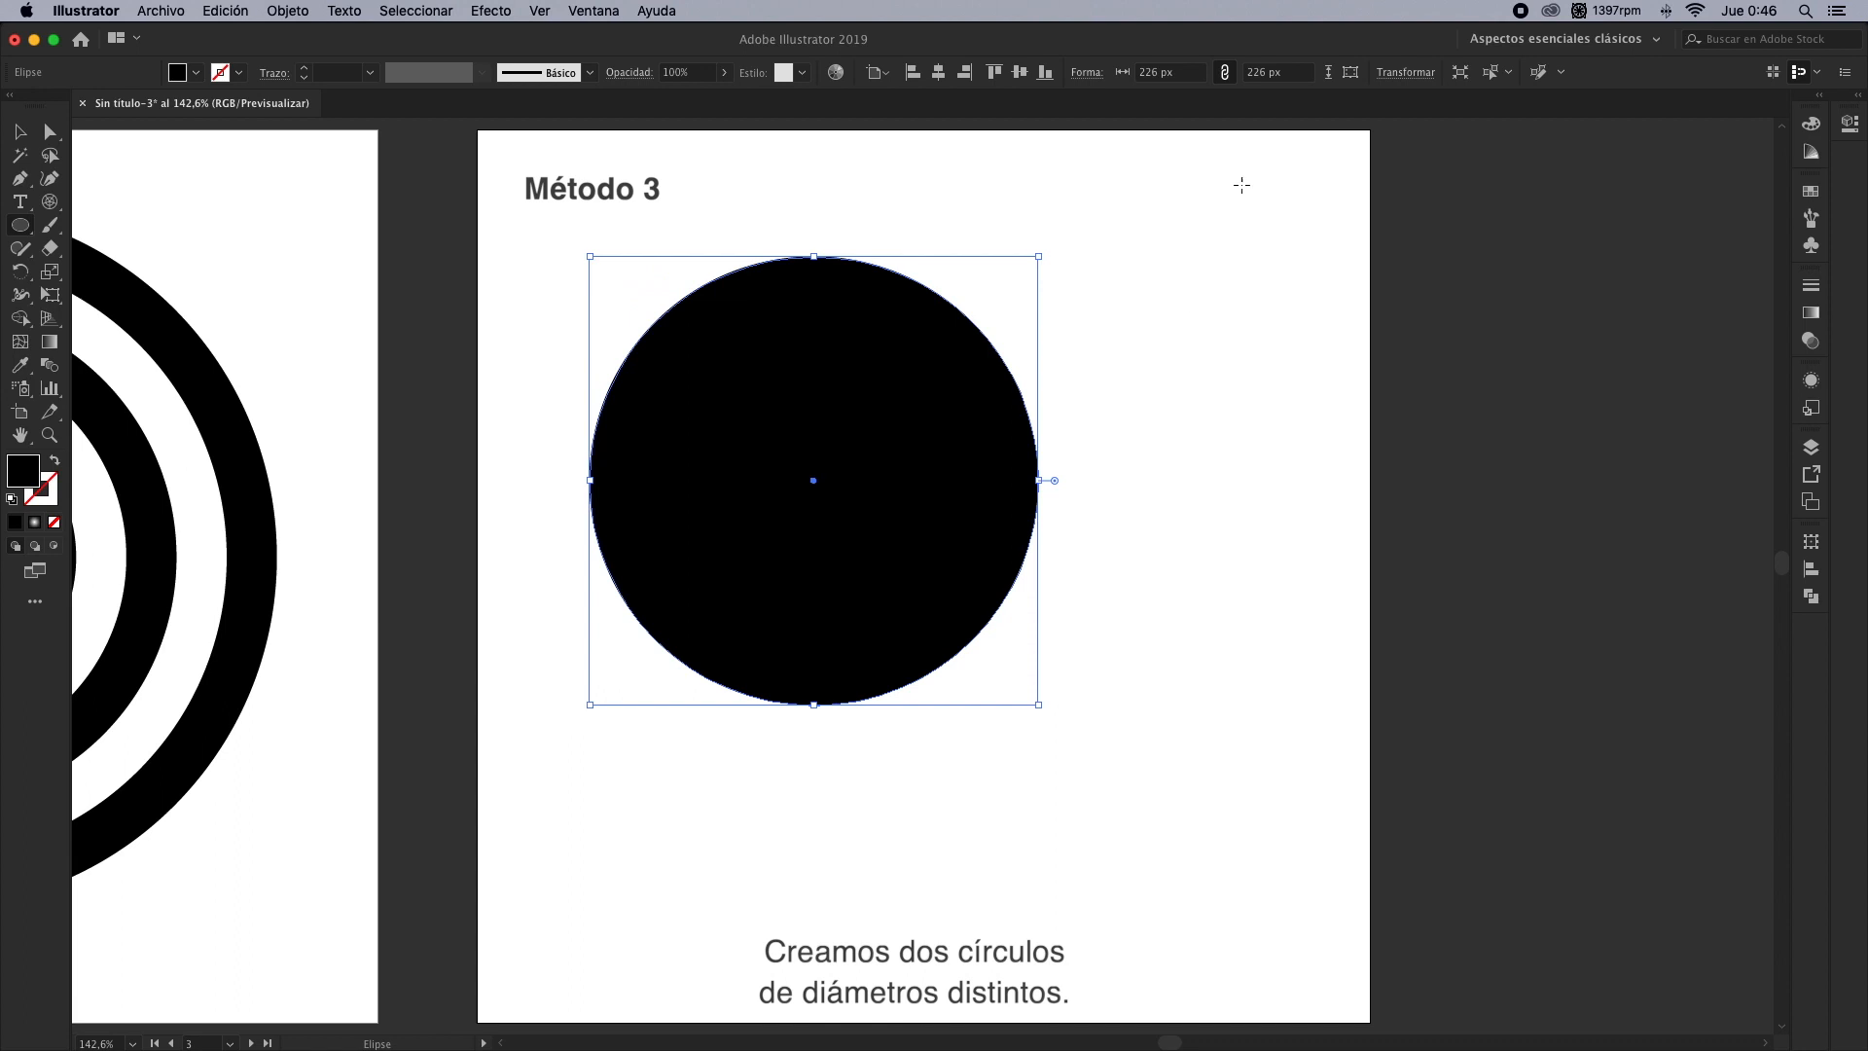
click(1168, 73)
text(350)
key(Tab)
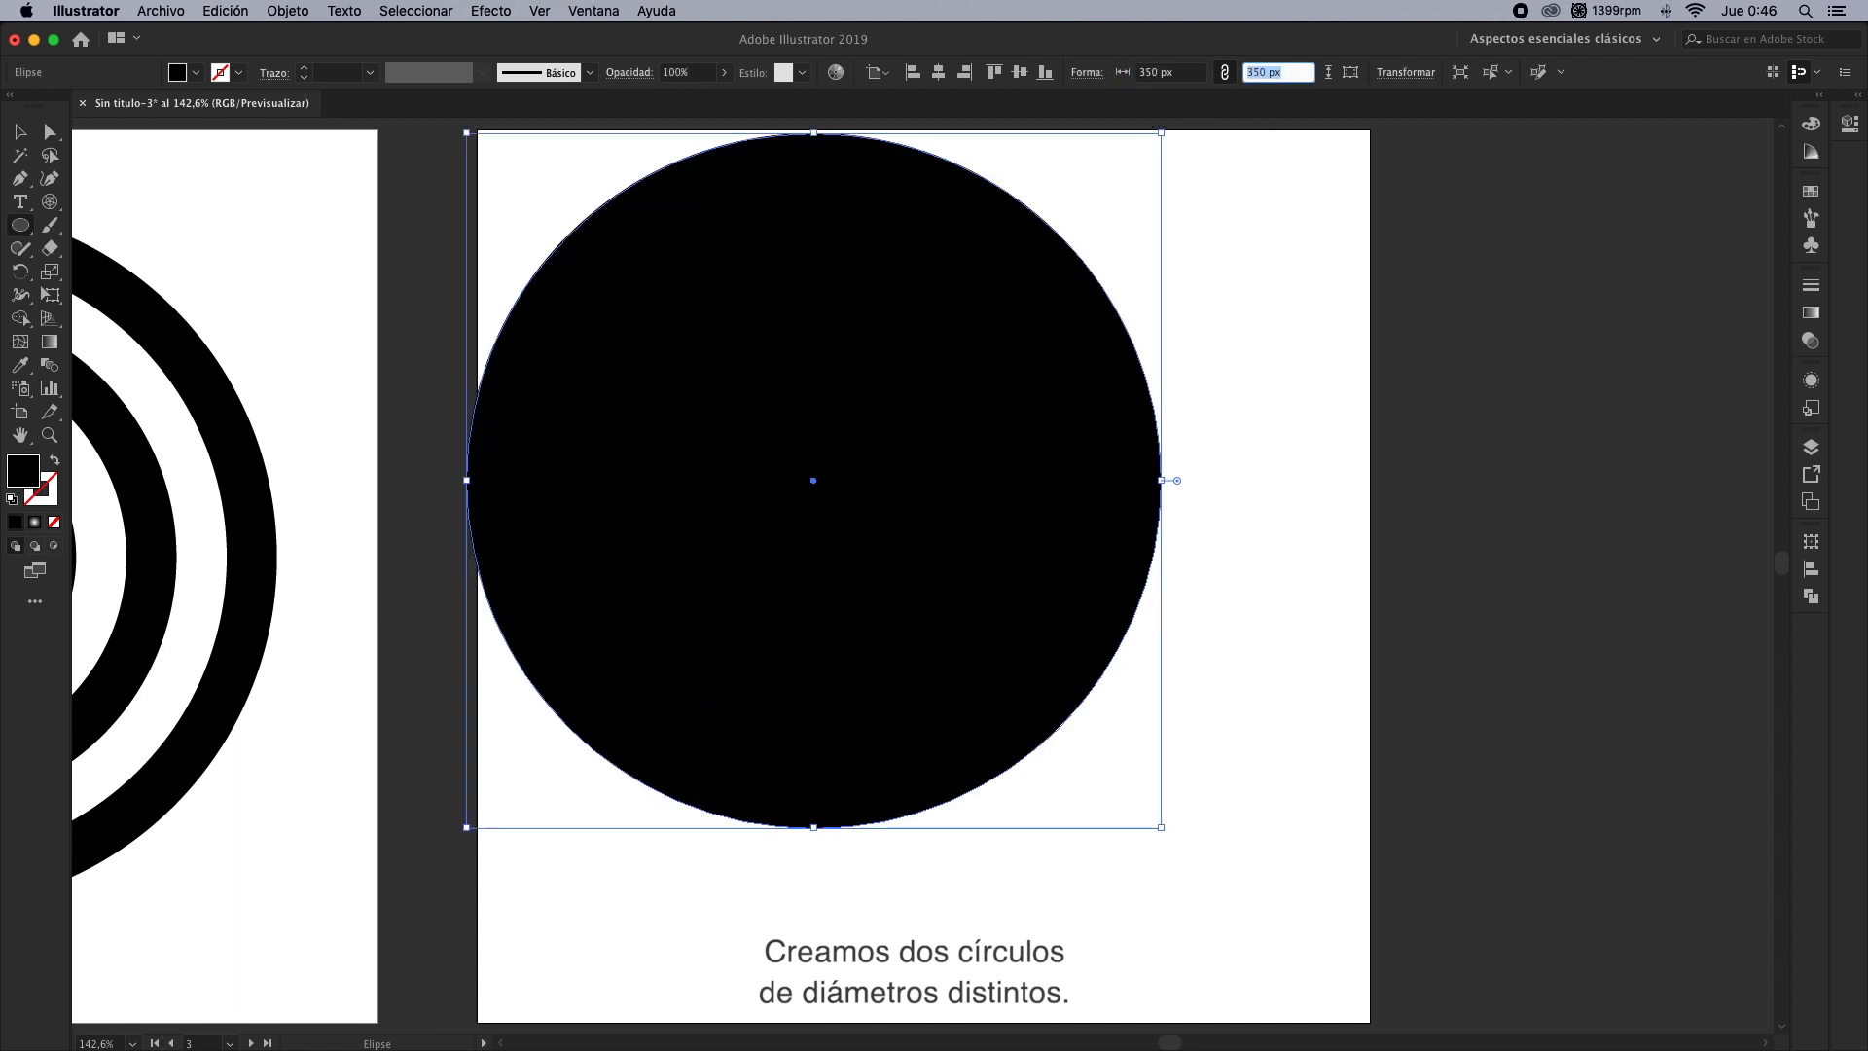
Duplicate the 350 px circle beside the original and set the copy's diameter to 50 px
click(20, 133)
drag(901, 412, 1182, 435)
double_click(1183, 74)
text(50)
key(Tab)
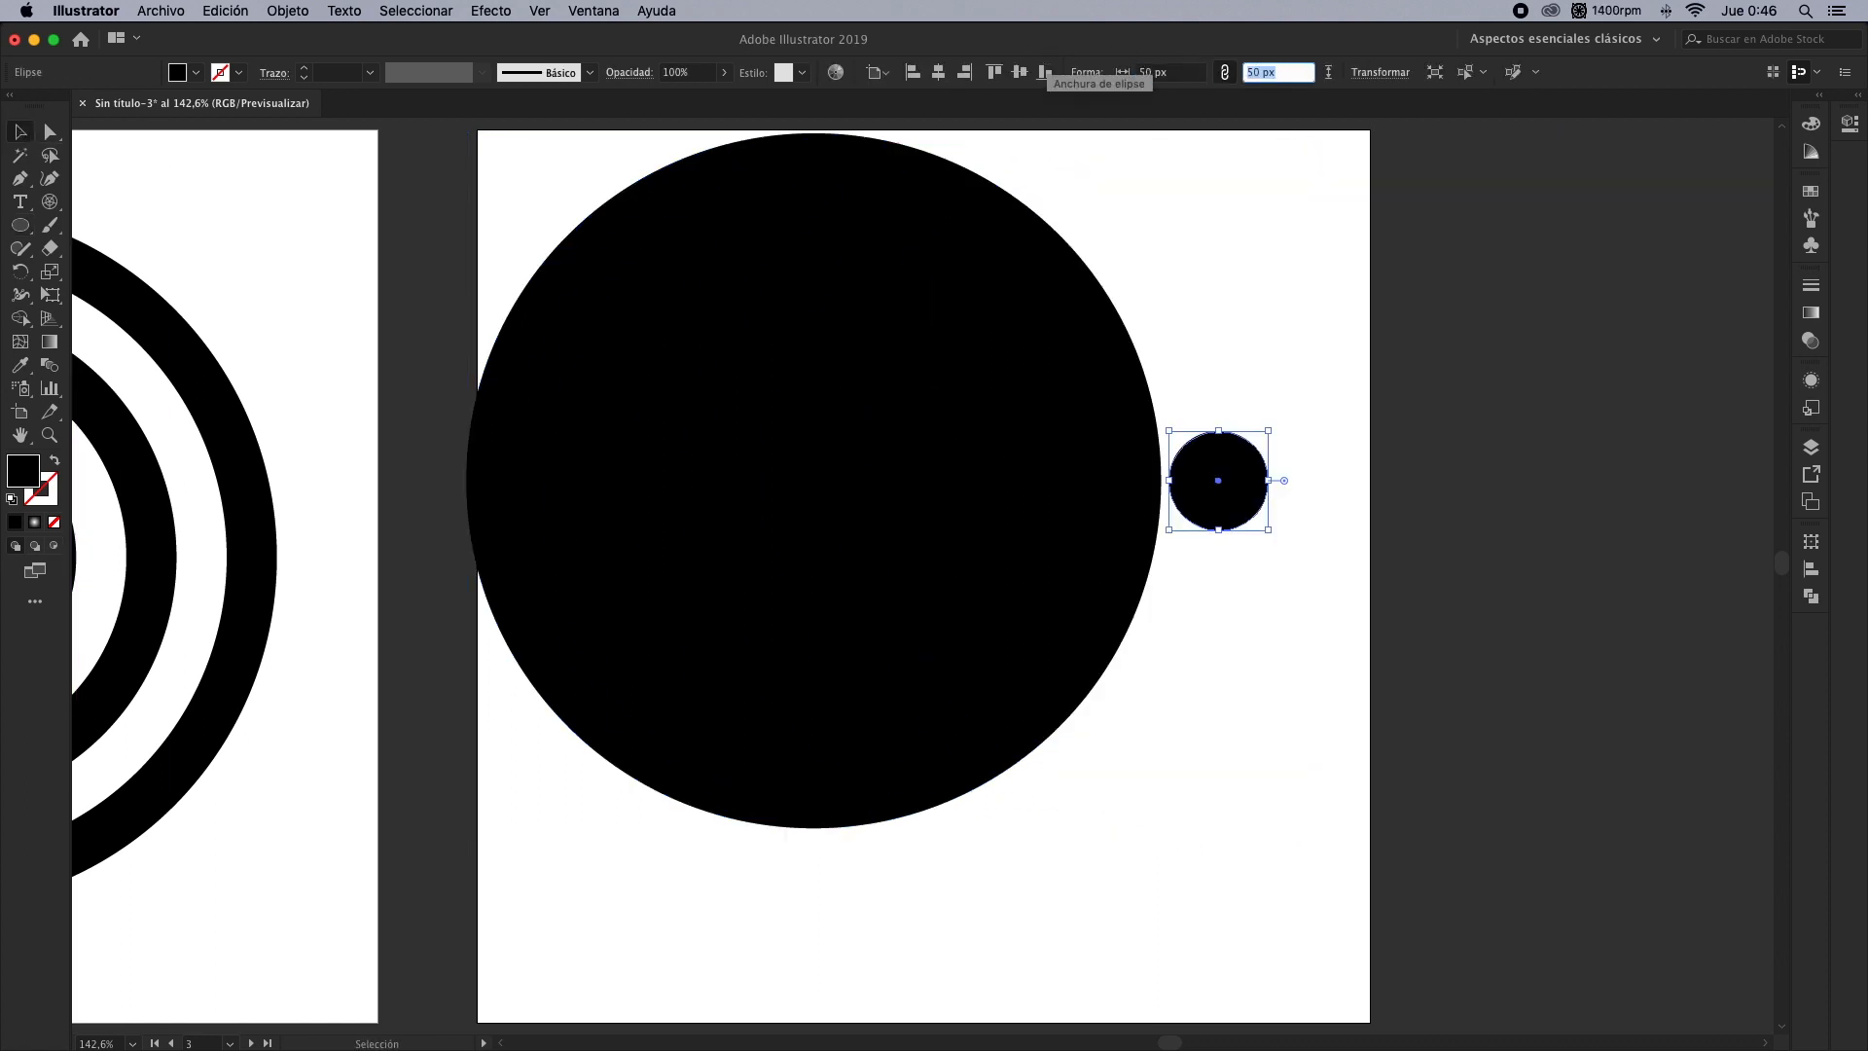
Centre the 350 px and 50 px circles on each other, horizontally and vertically, in the middle of the artboard
drag(1272, 370, 959, 451)
click(938, 72)
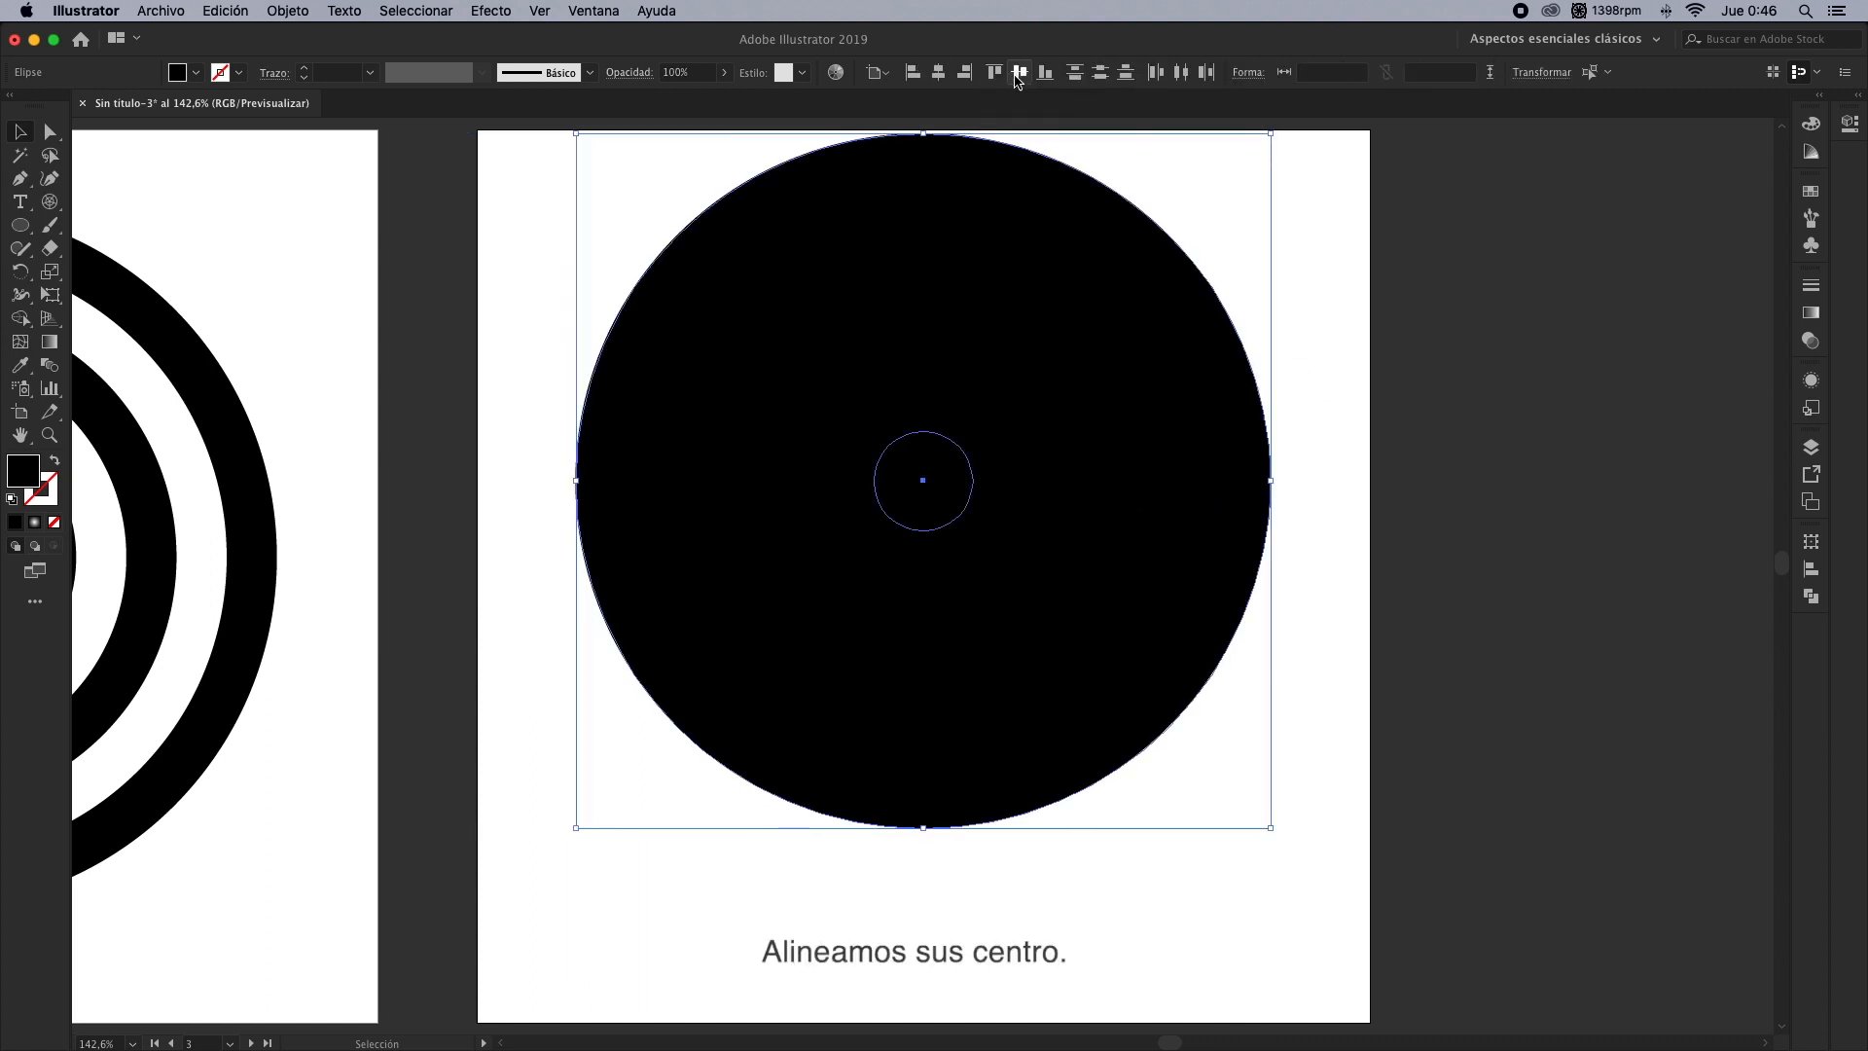
click(1021, 73)
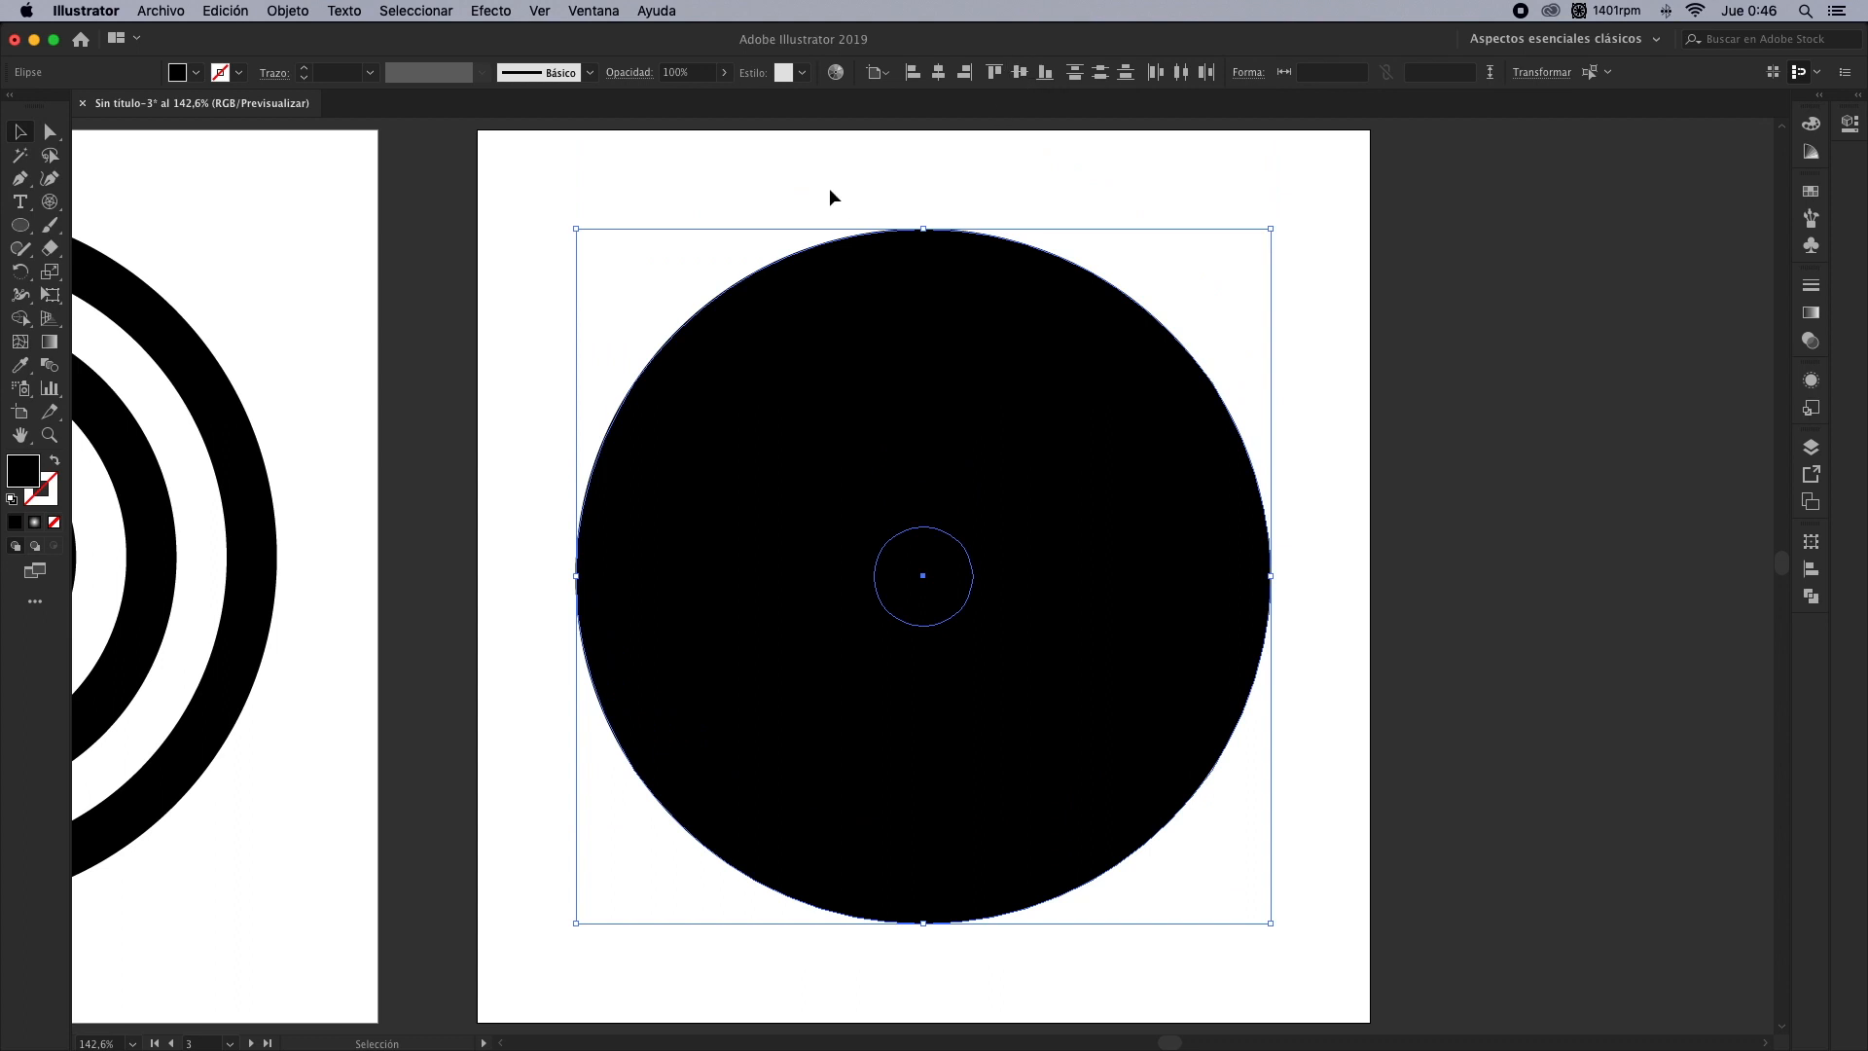
Create a blend between the two circles and apply the Exclude pathfinder effect to it
click(309, 14)
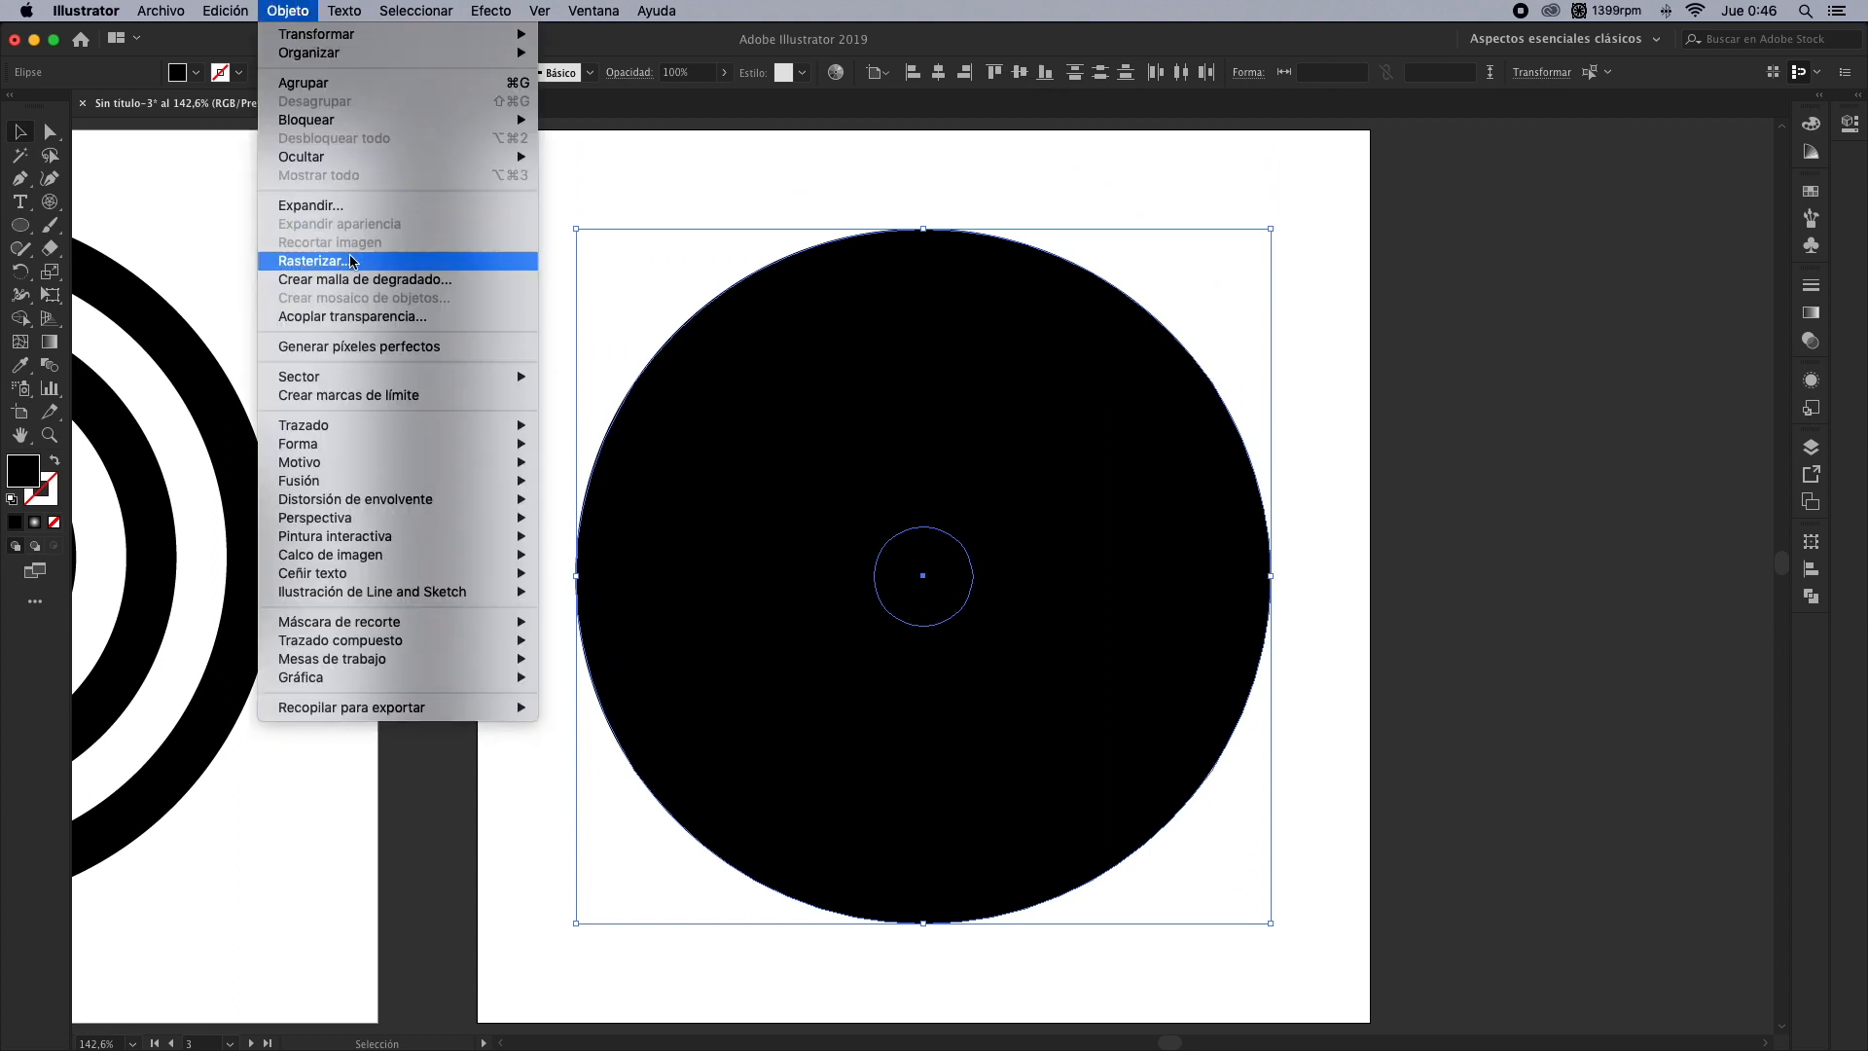
mouse_move(312, 478)
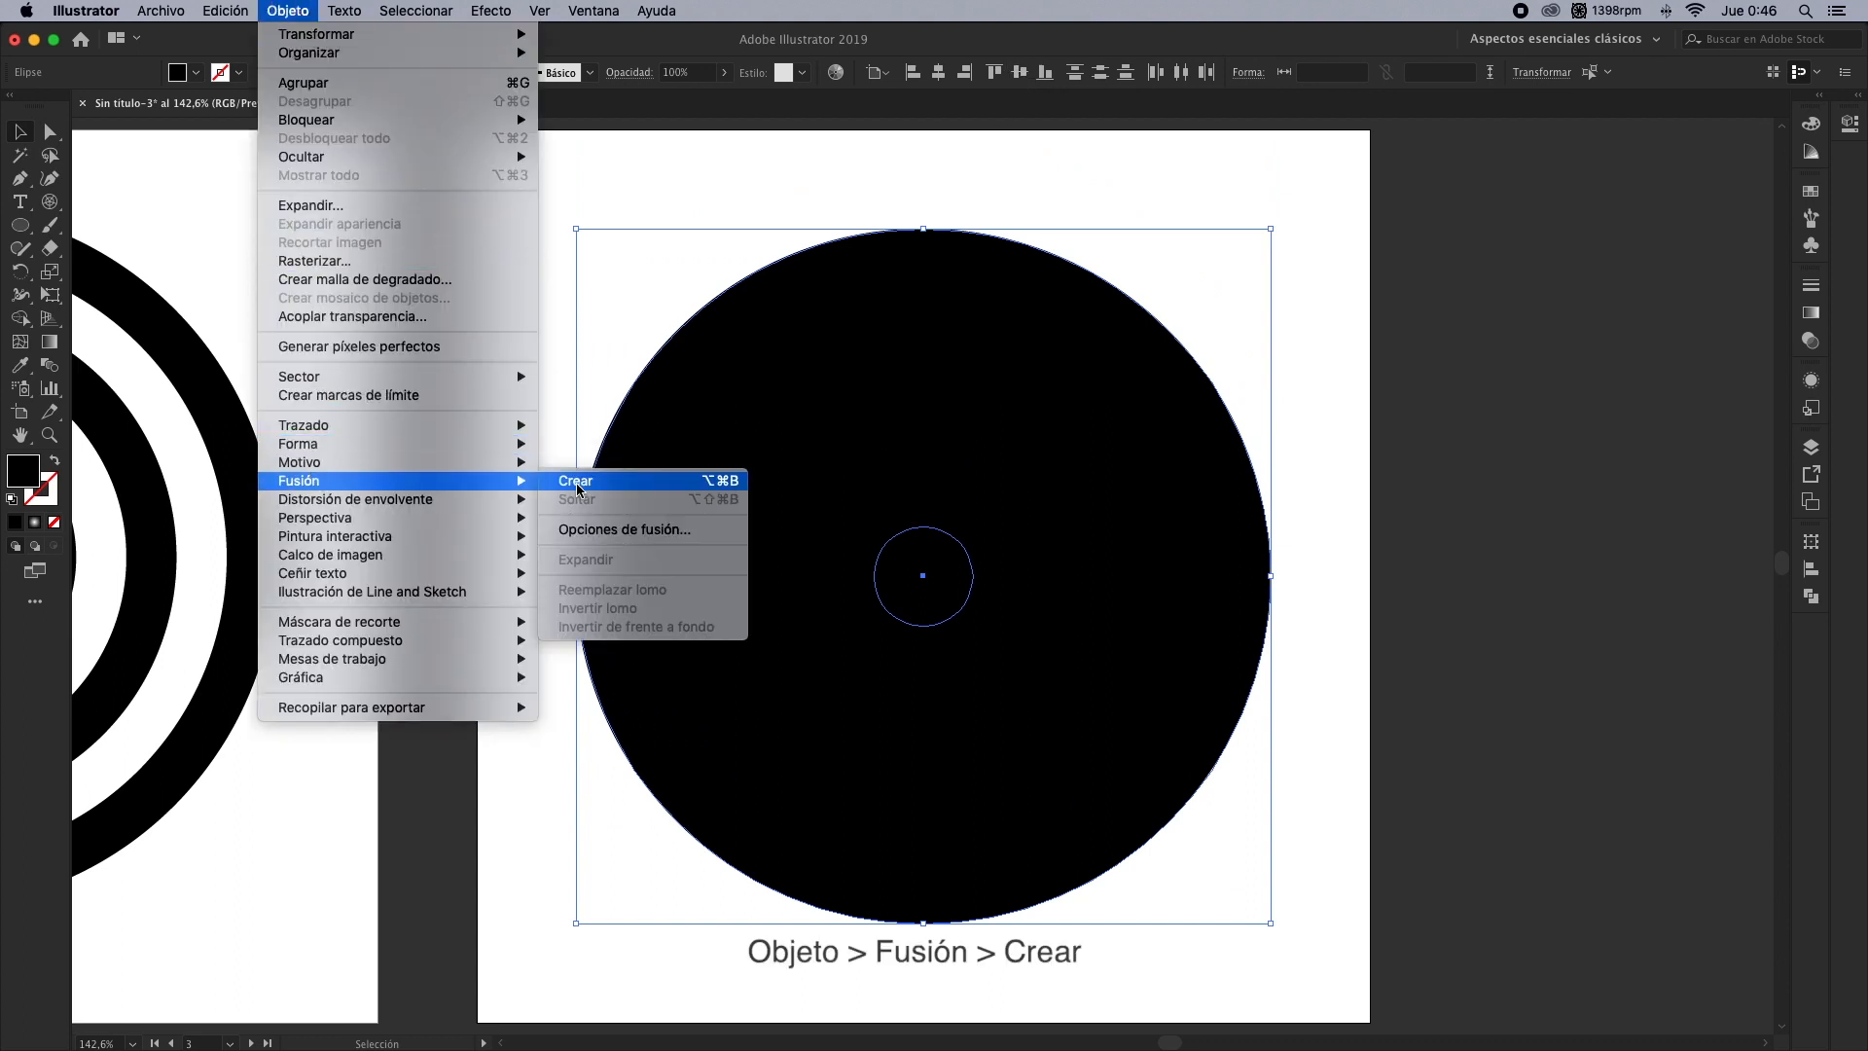
click(577, 487)
click(492, 17)
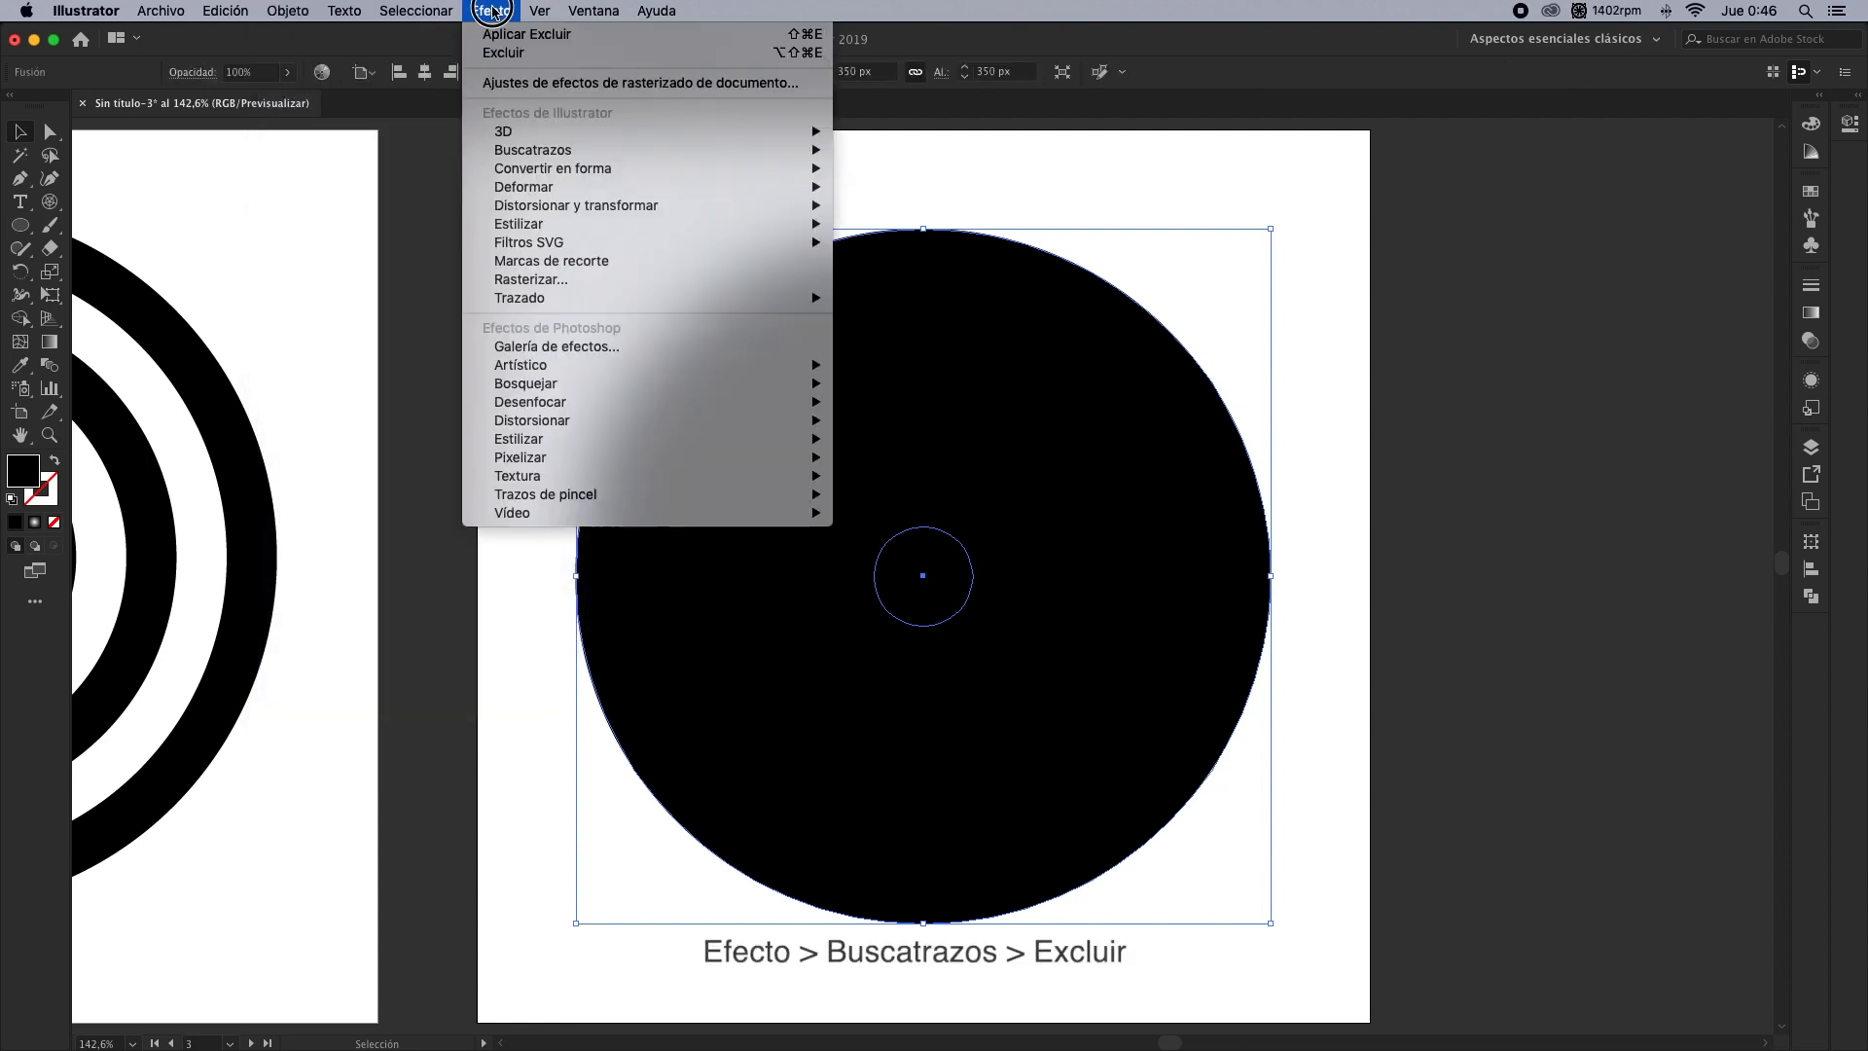
mouse_move(536, 156)
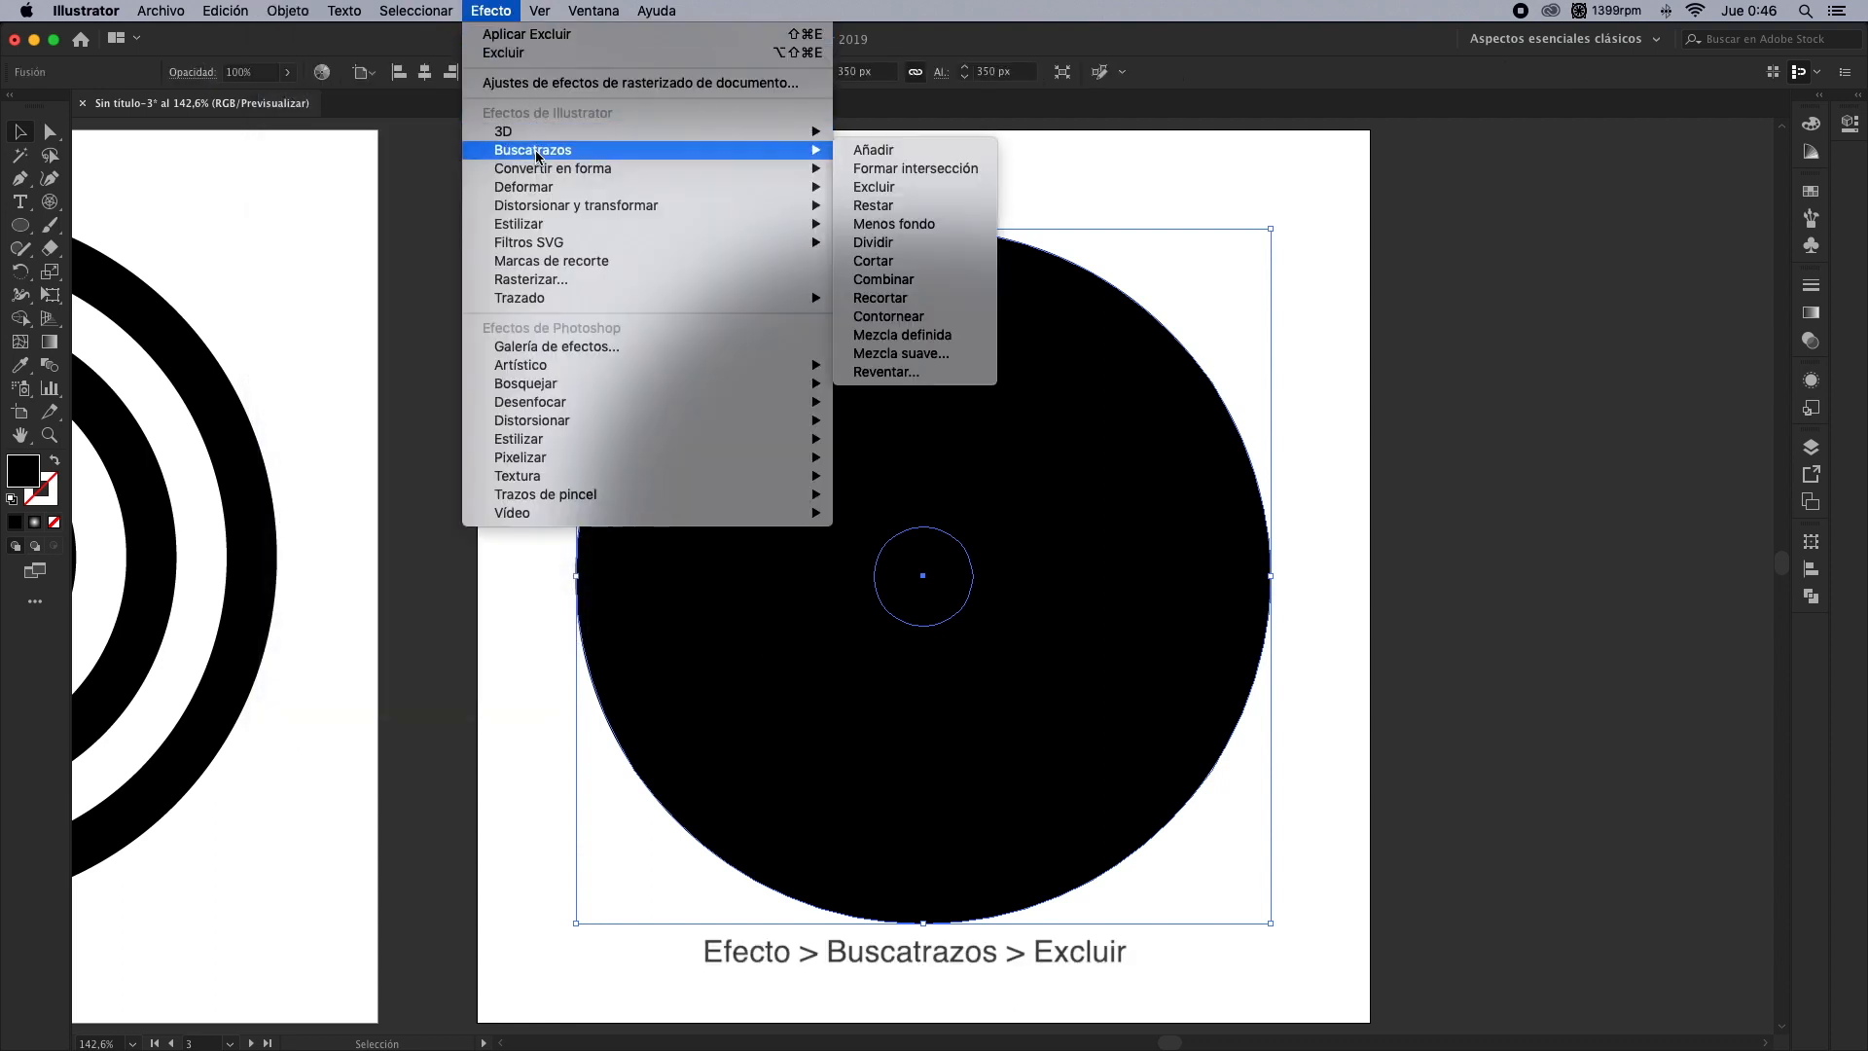
click(874, 186)
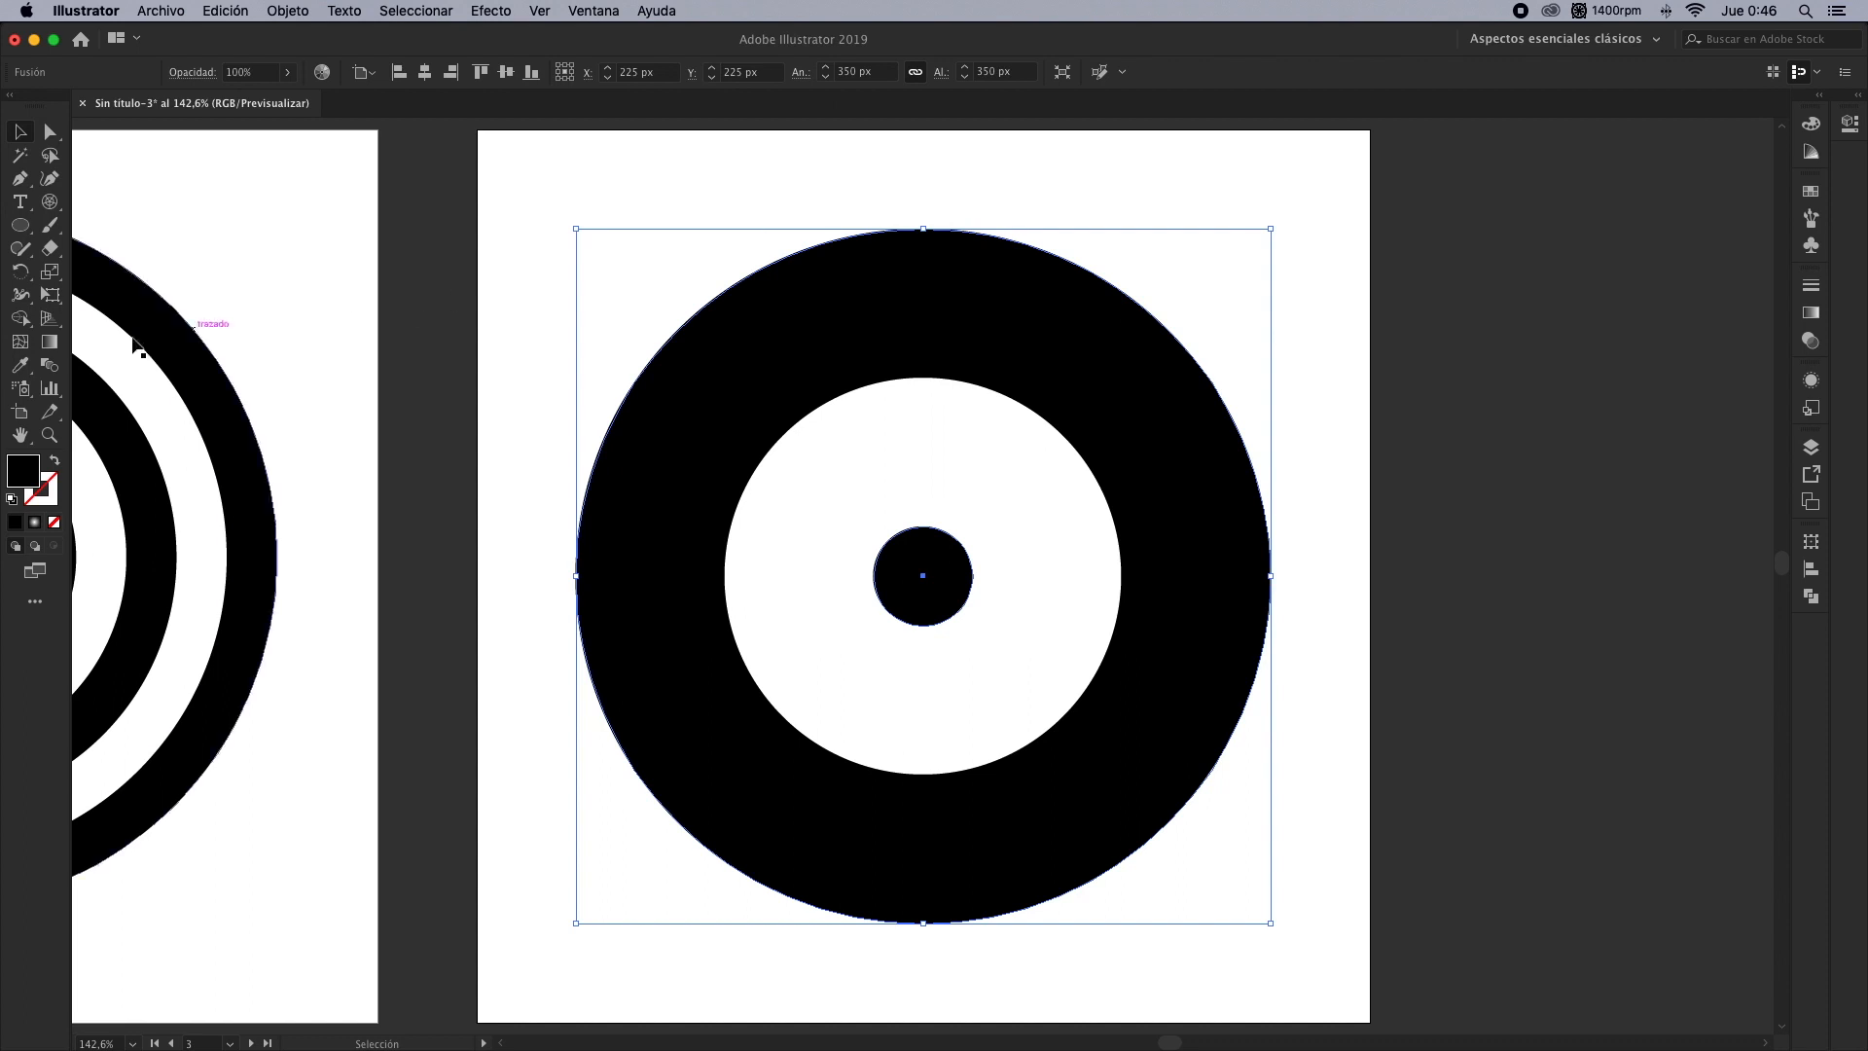
Set the blend spacing to 5 specified steps with preview on, and deselect the finished target
double_click(50, 365)
click(1288, 649)
click(1457, 571)
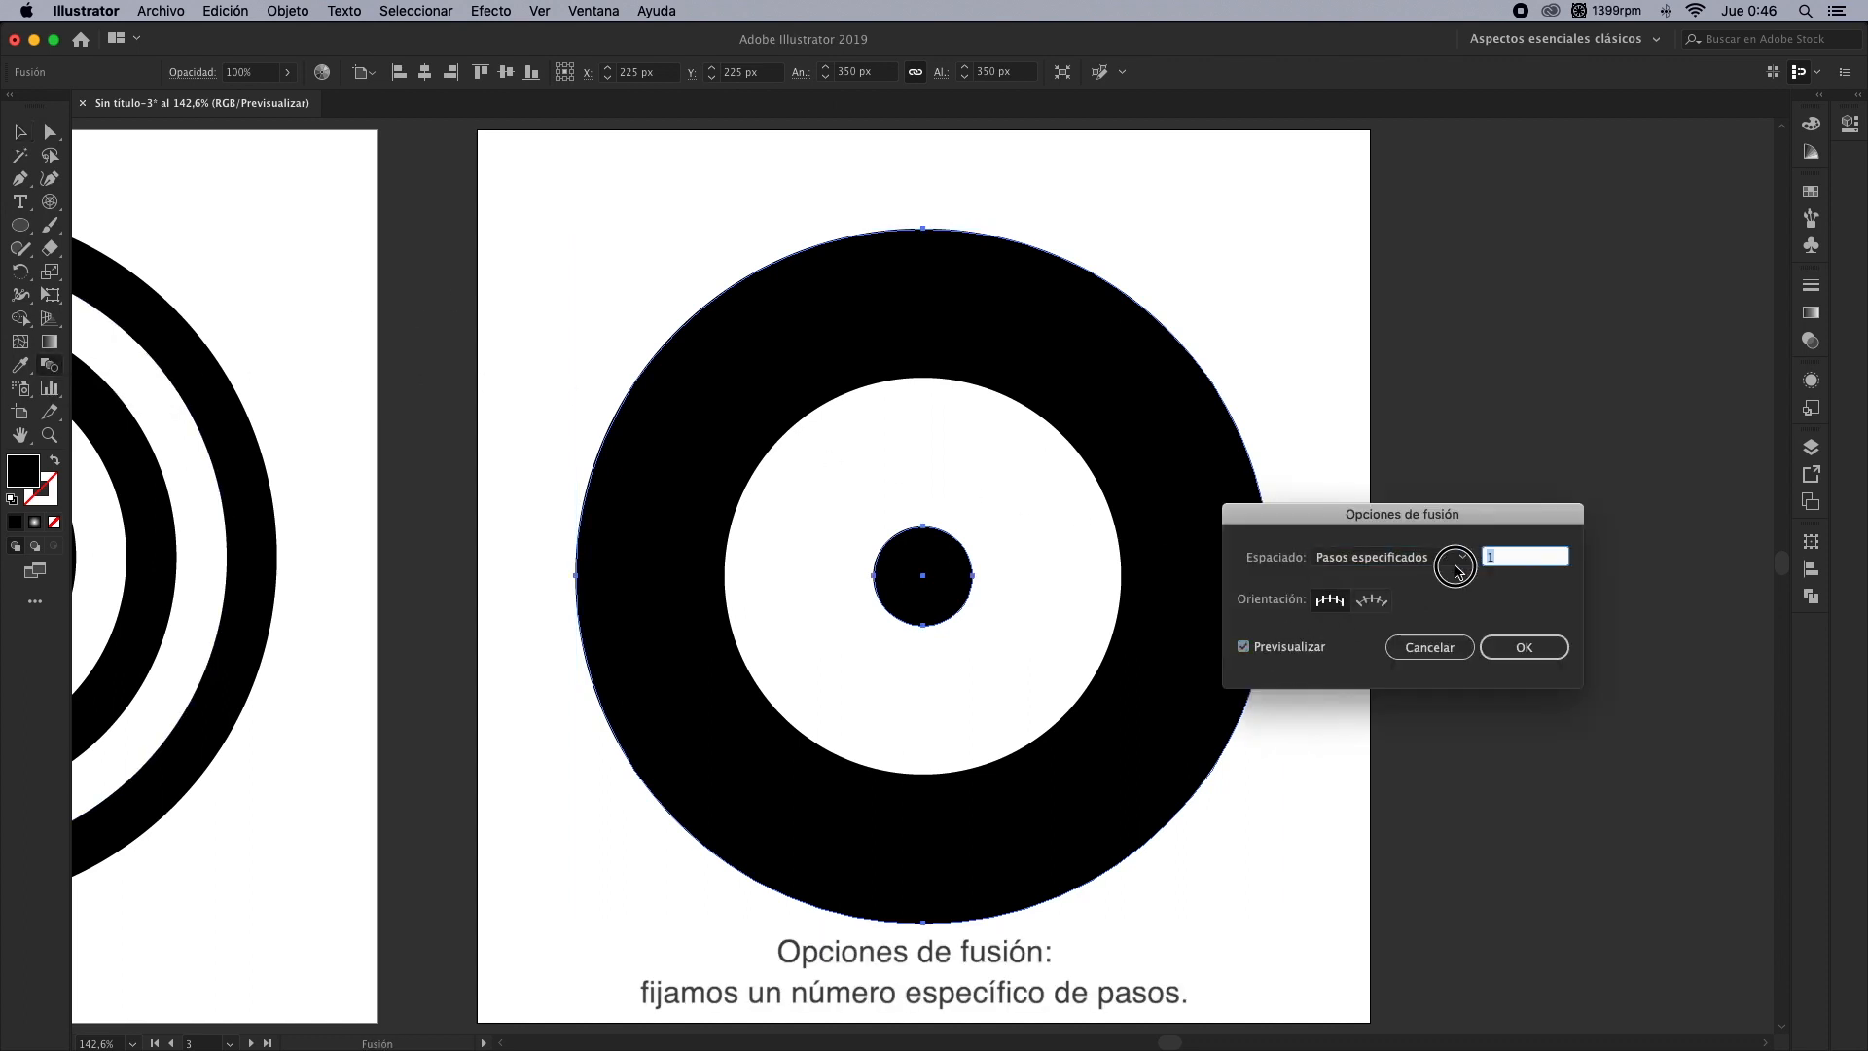
key(Up)
key(Up)
key(Up)
key(Up)
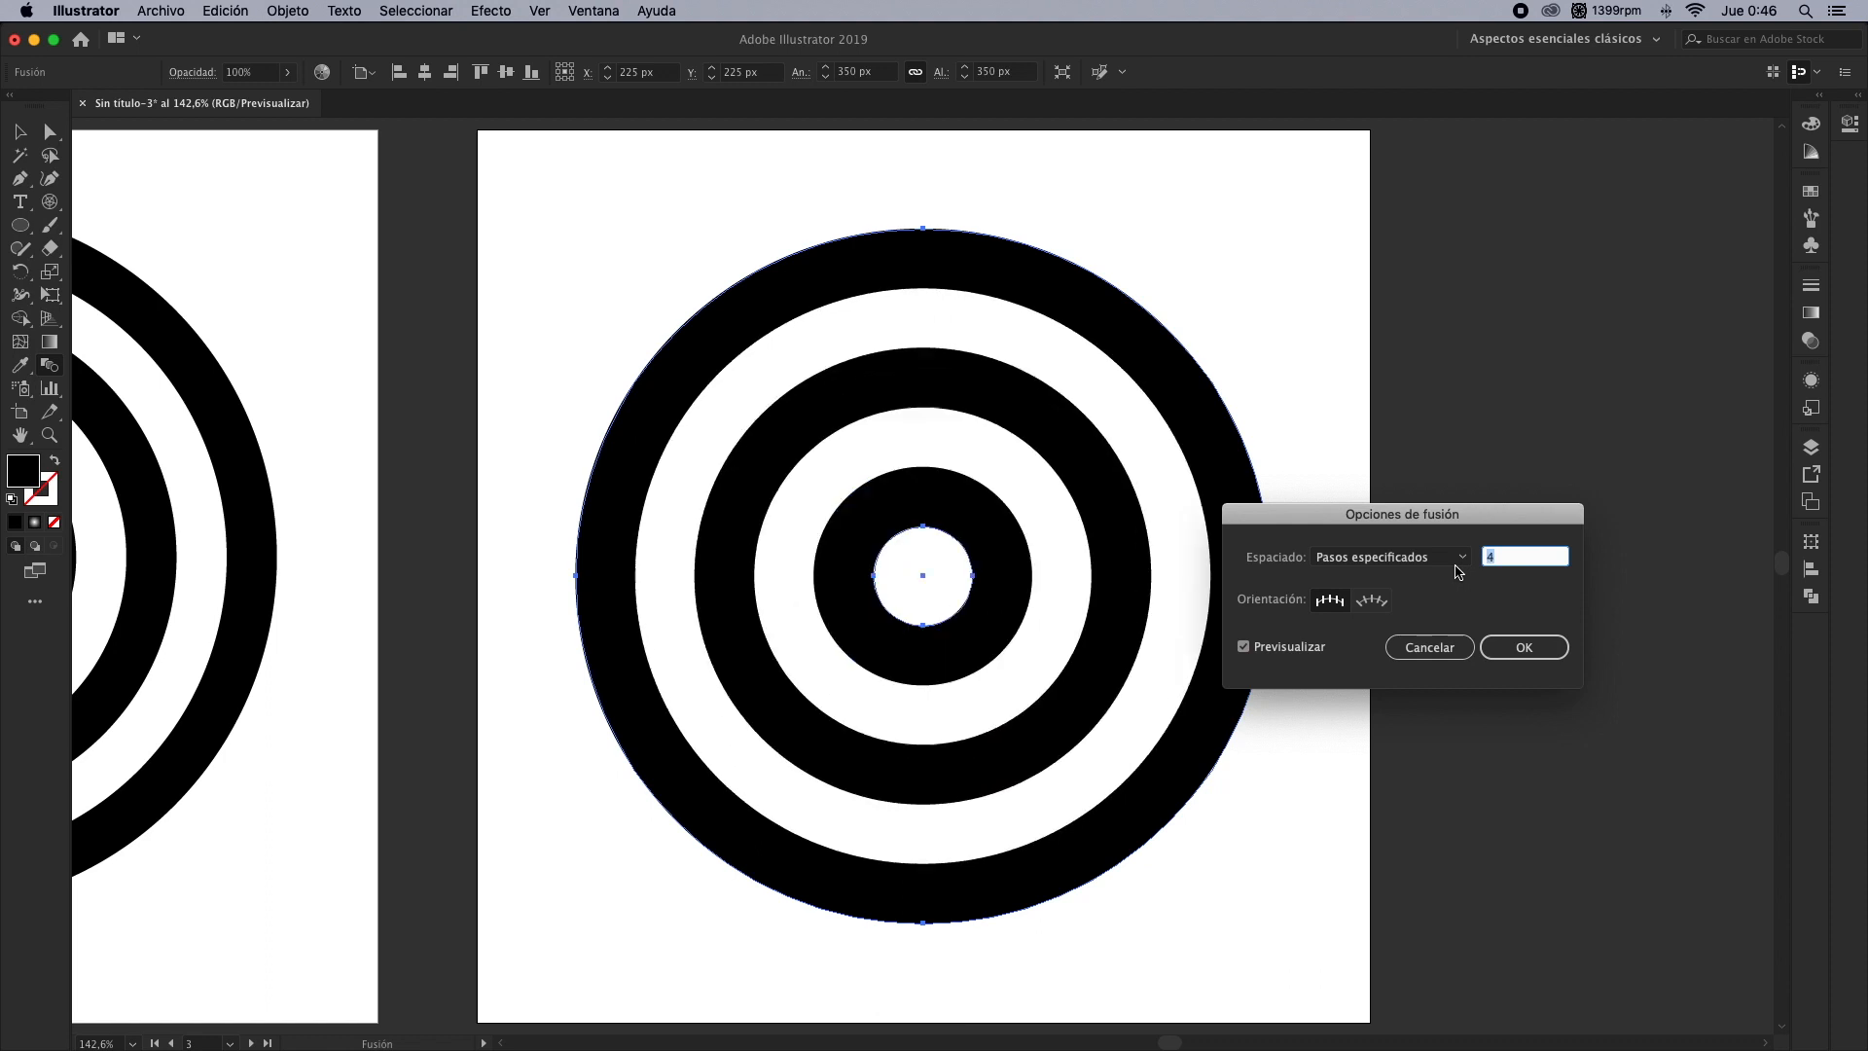
click(1524, 647)
key(v)
click(1296, 461)
Create a black circle 50 px wide and 50 px high in the middle of the fourth artboard
key(super+alt+0)
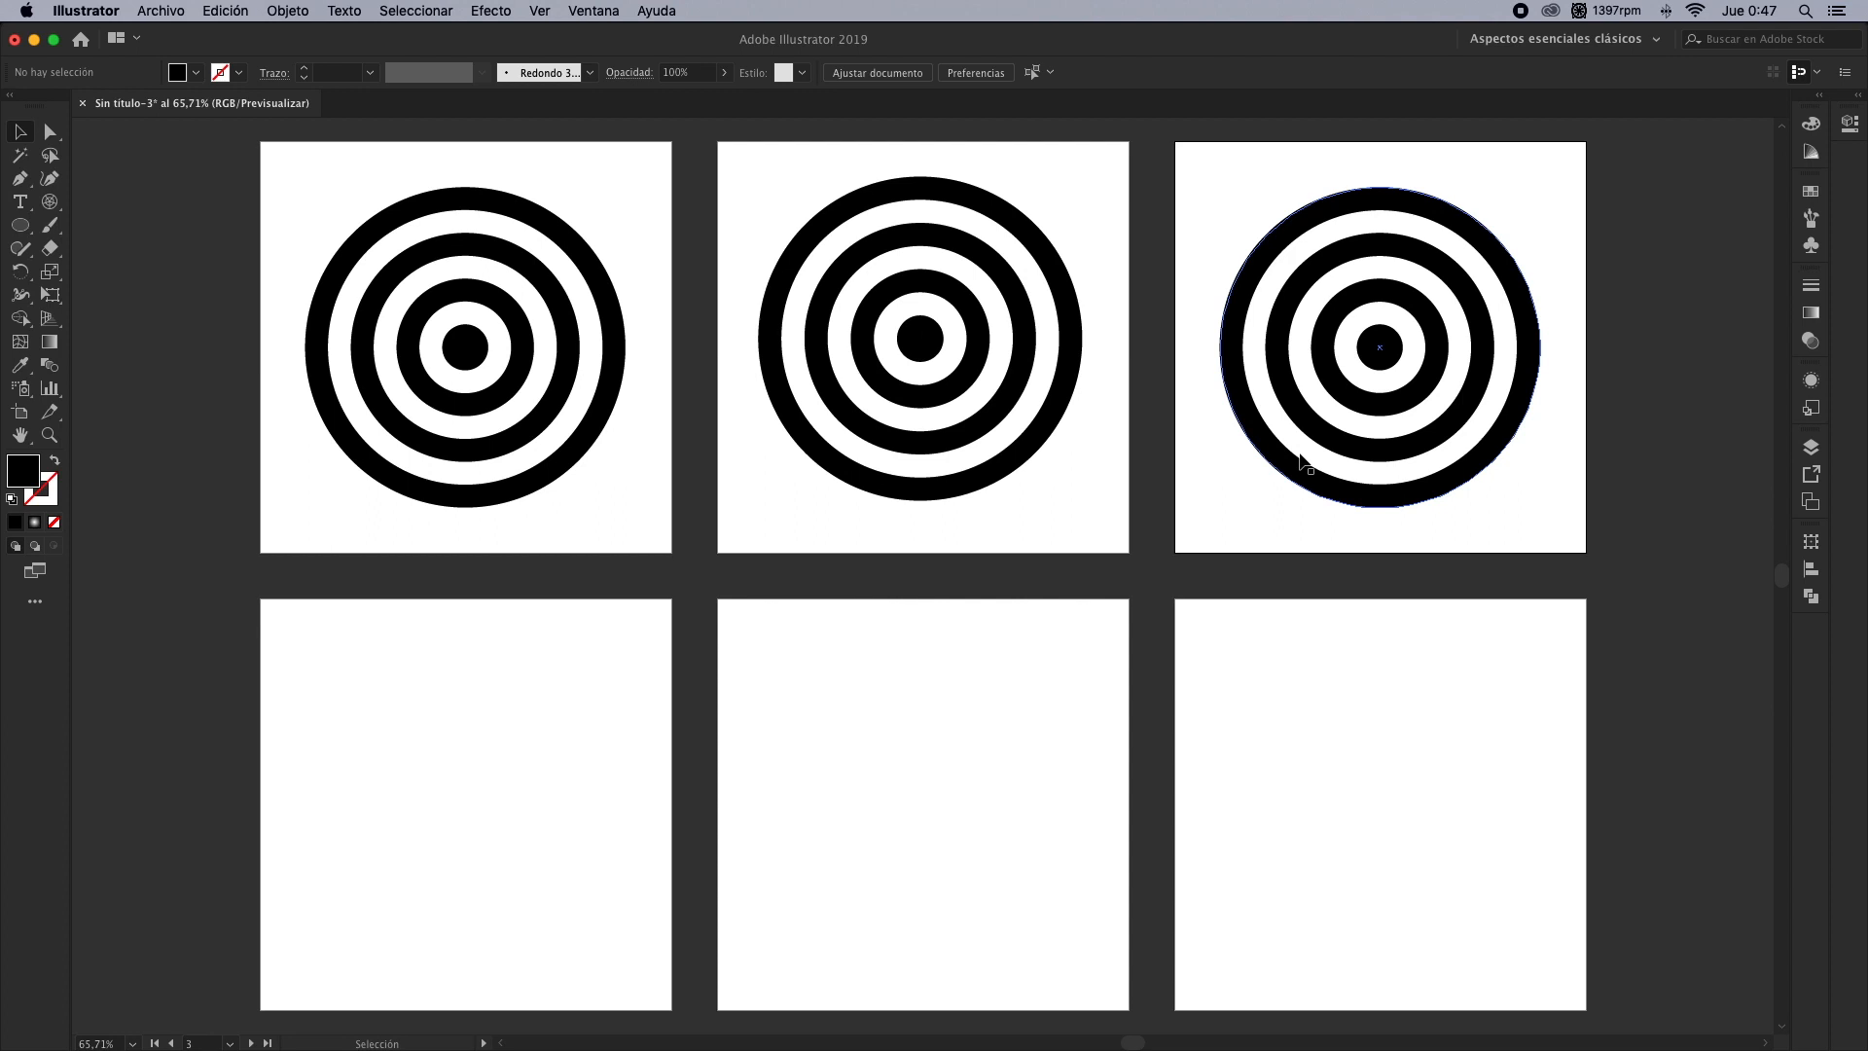
click(590, 702)
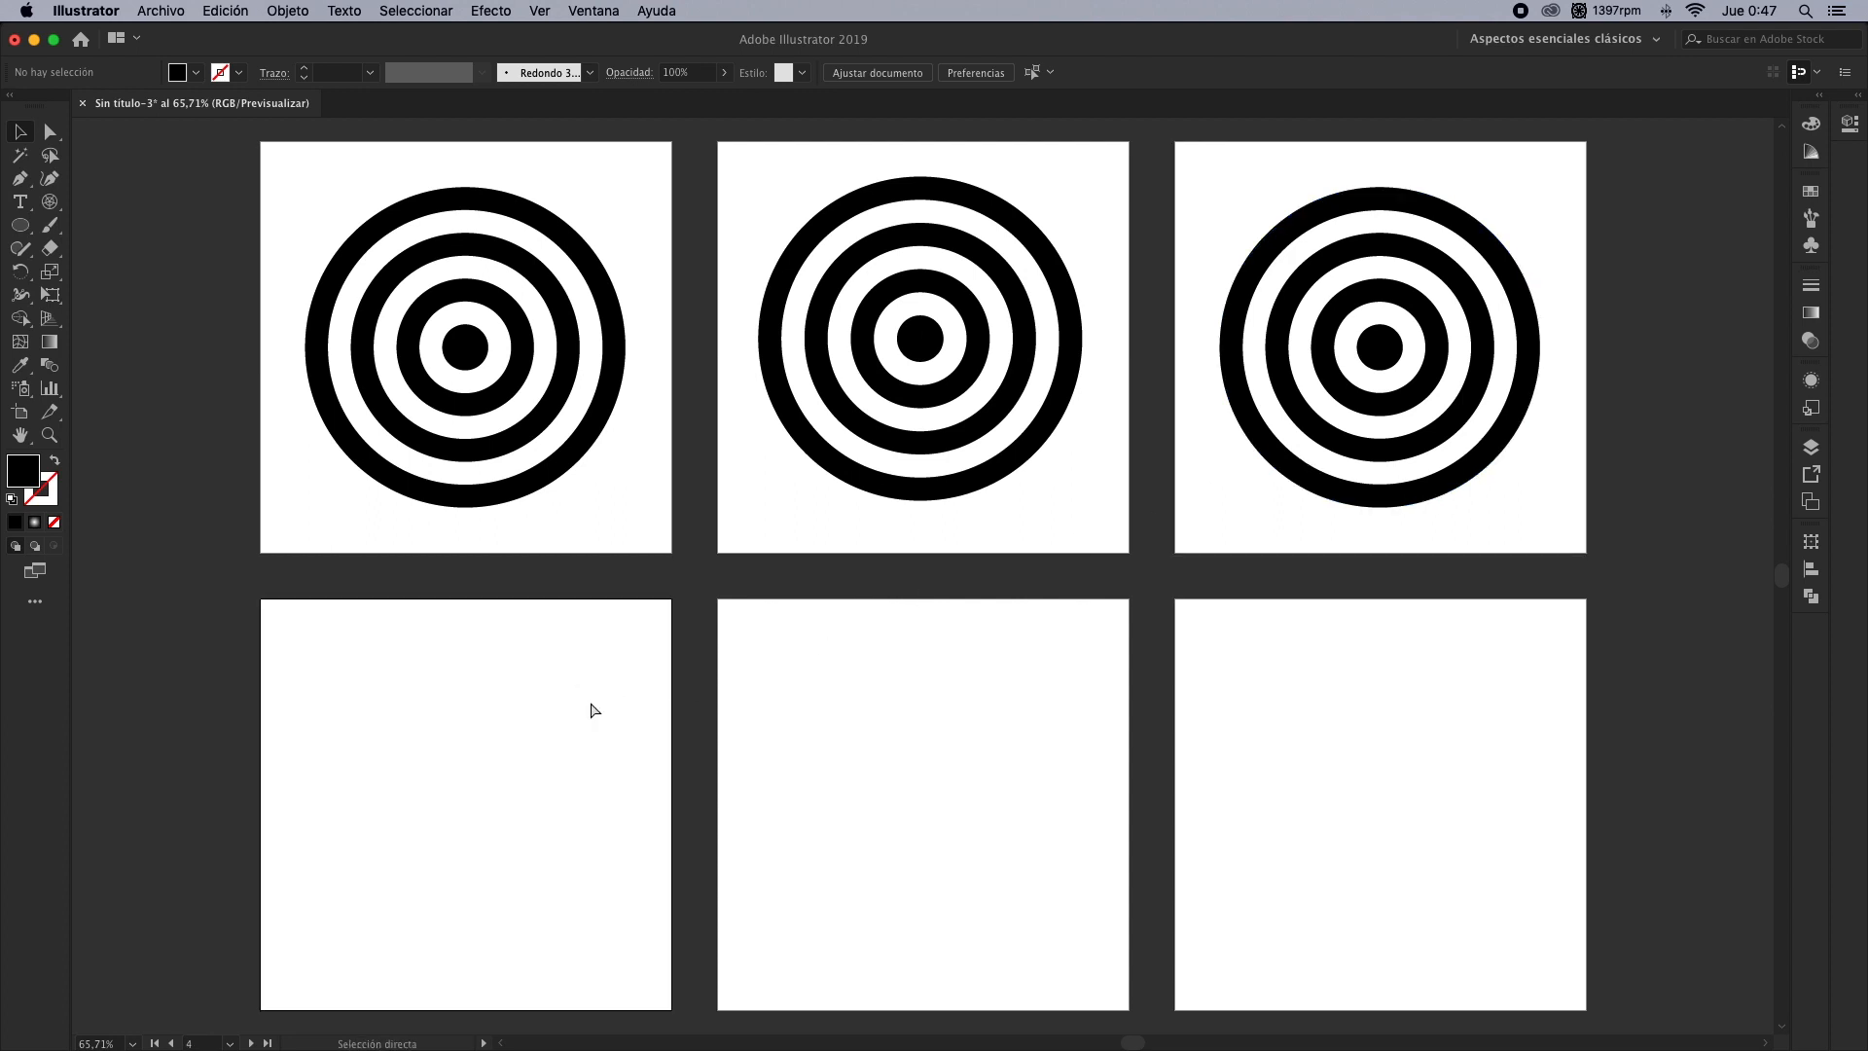
key(super+0)
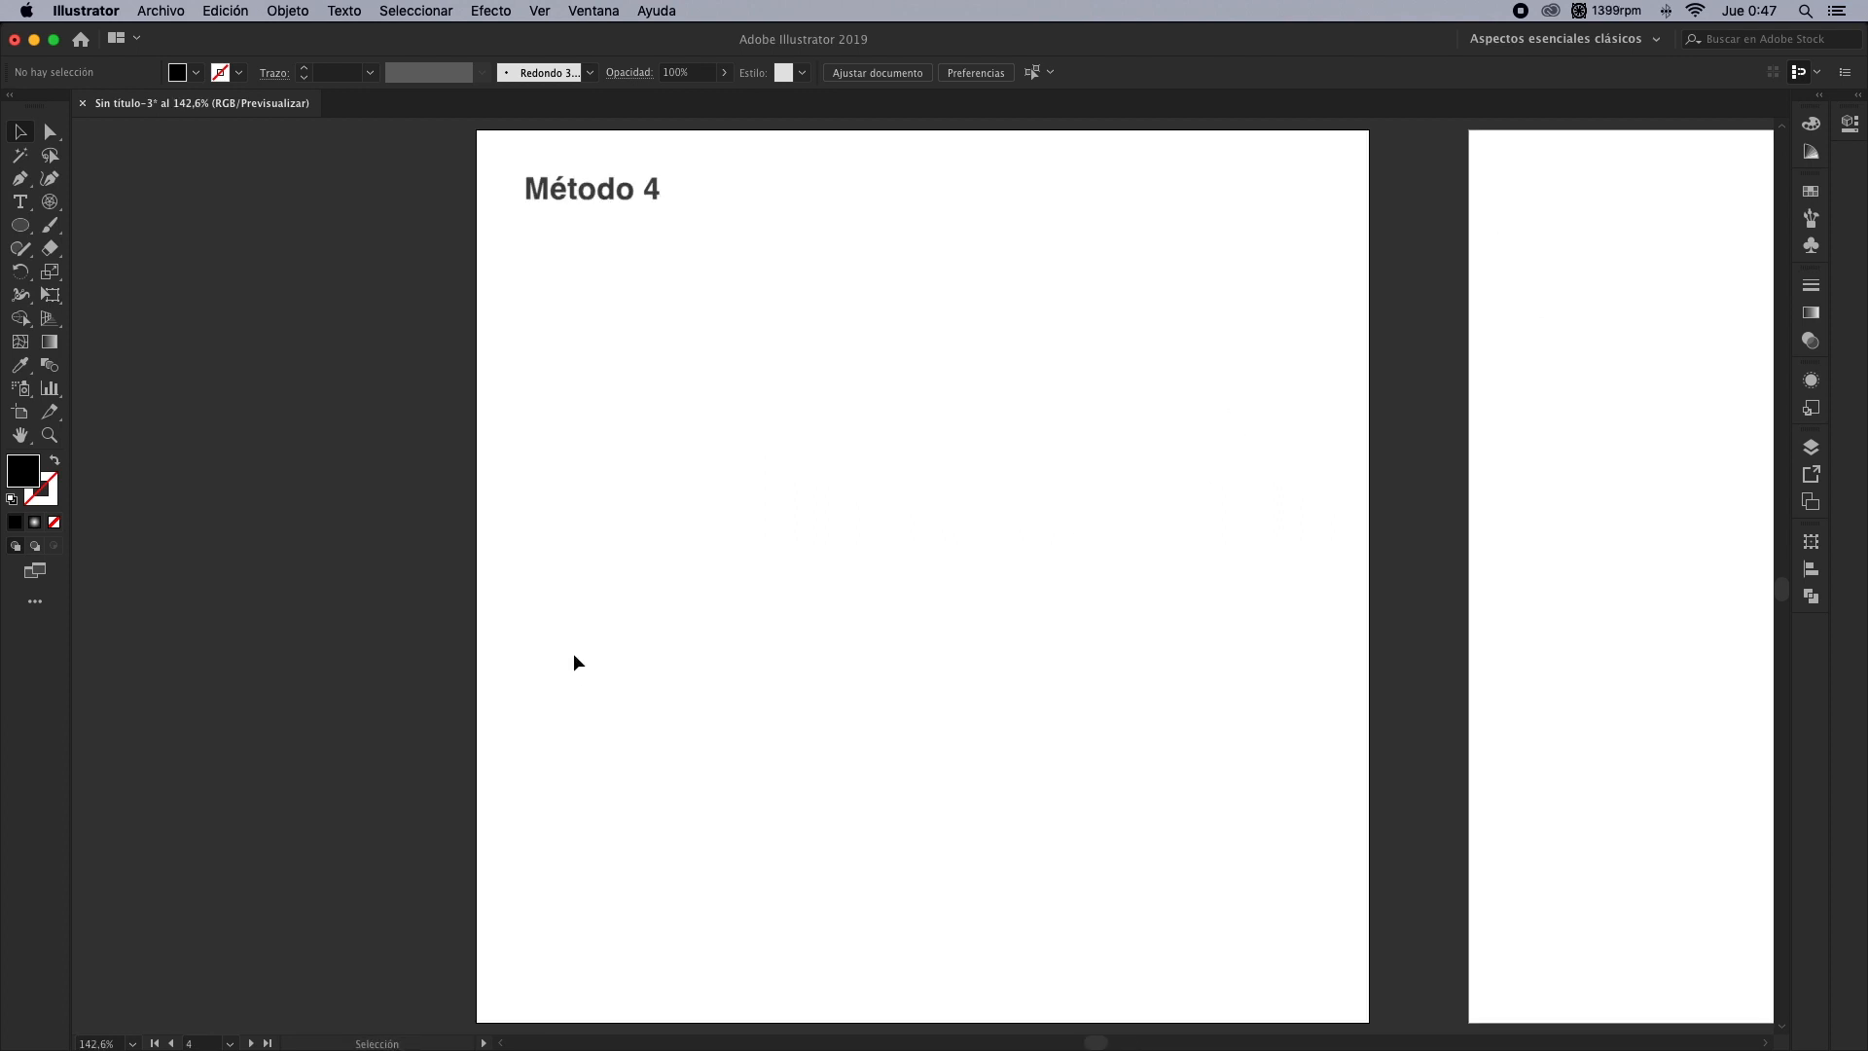
click(21, 227)
click(871, 527)
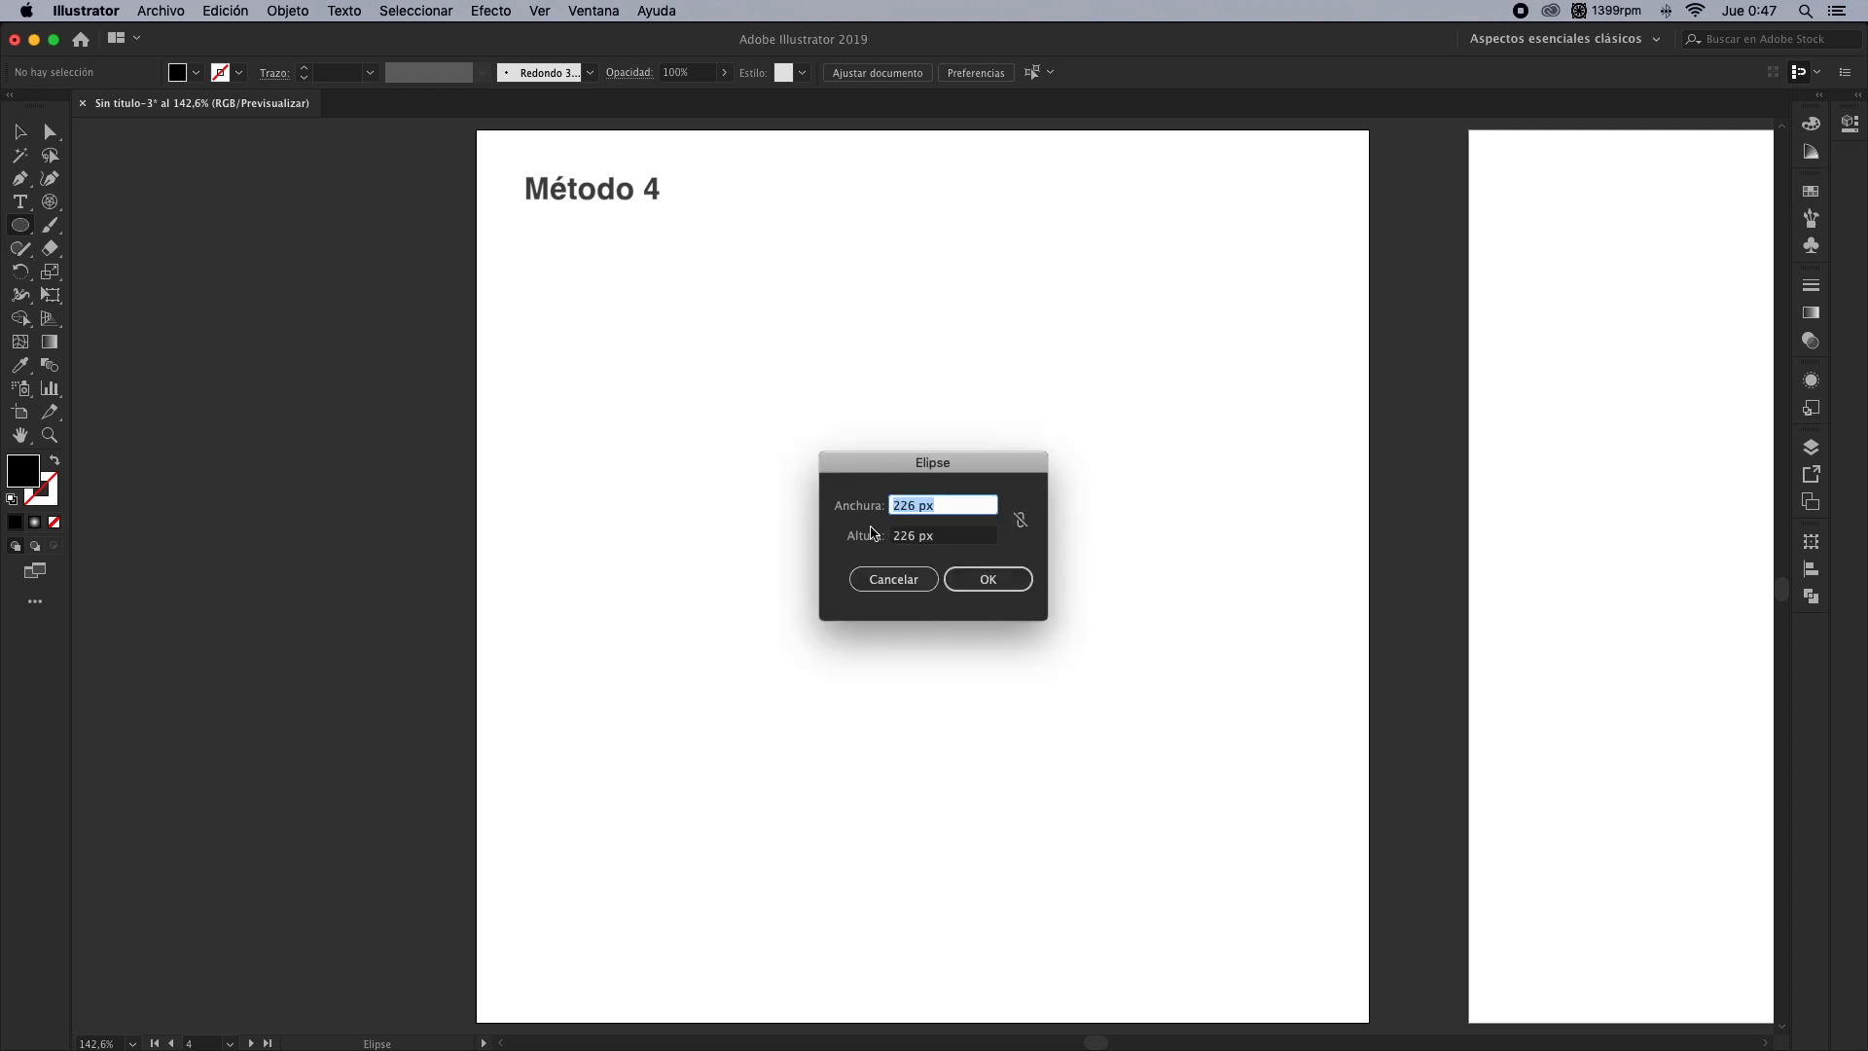
text(50)
key(Tab)
text(5)
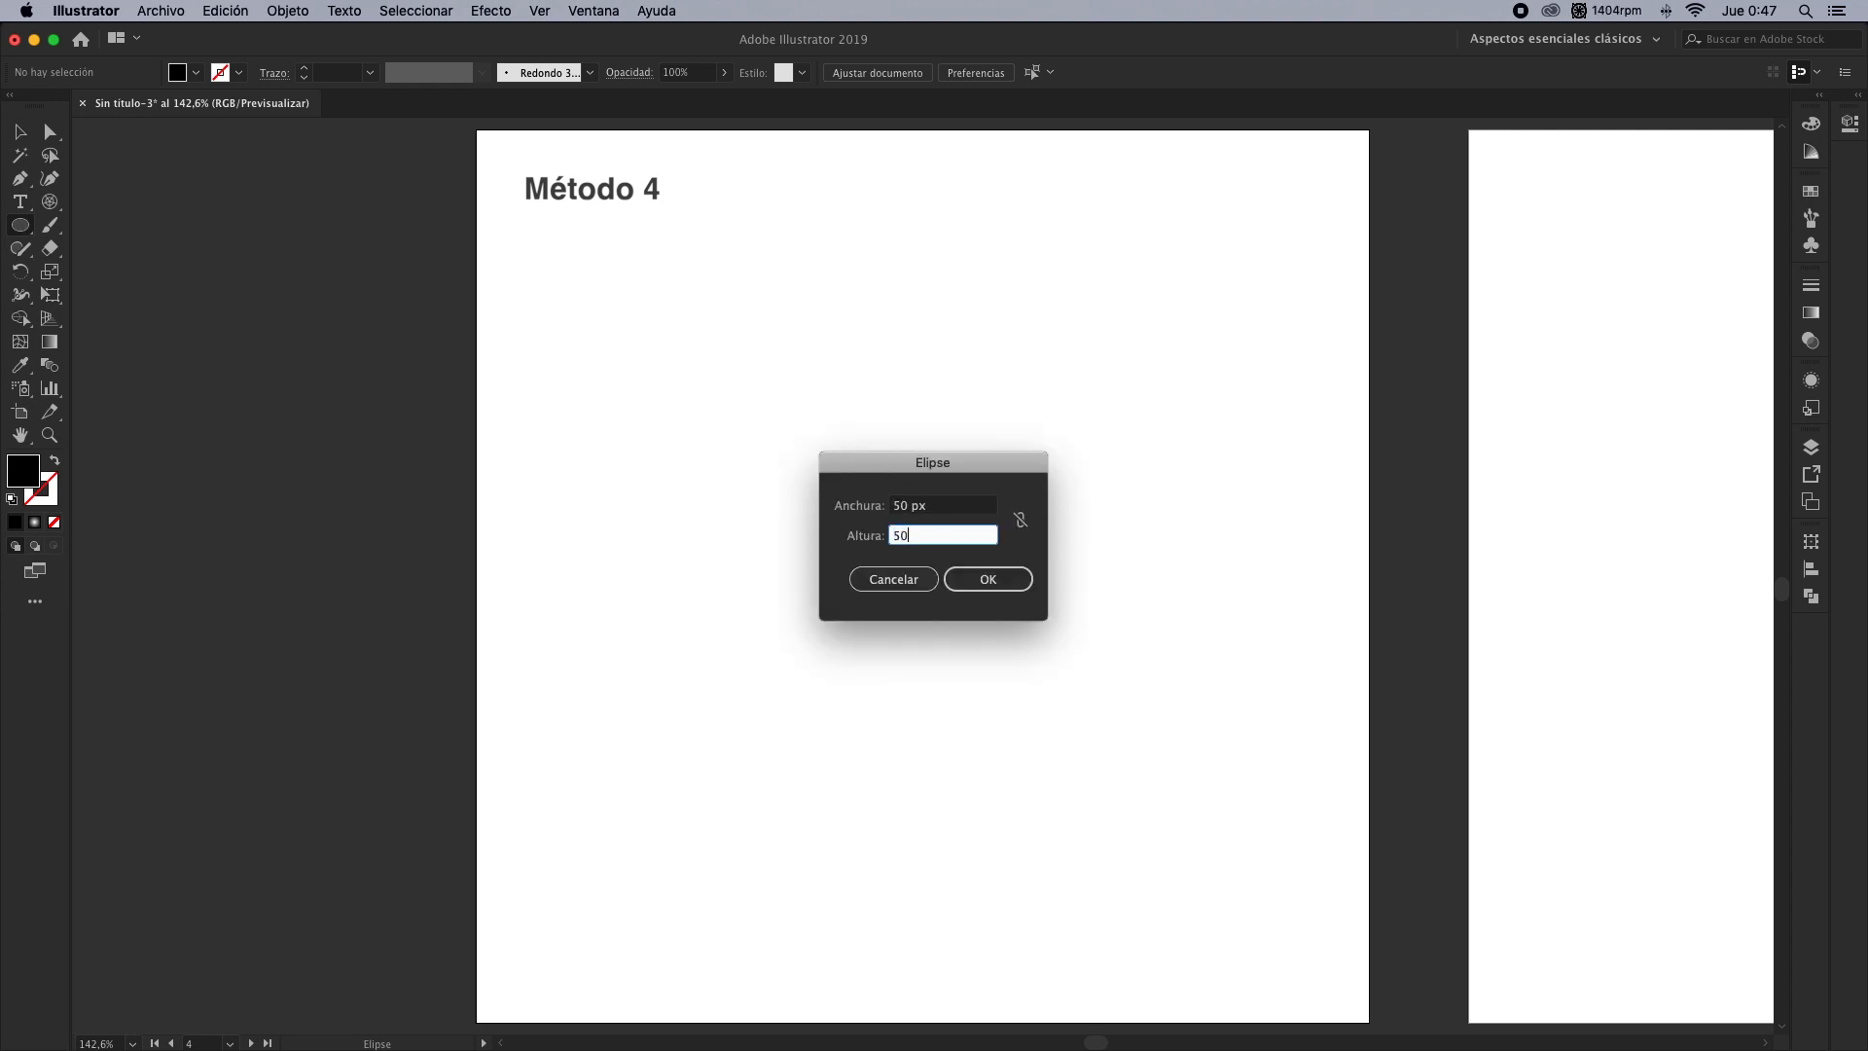
text(0)
key(Return)
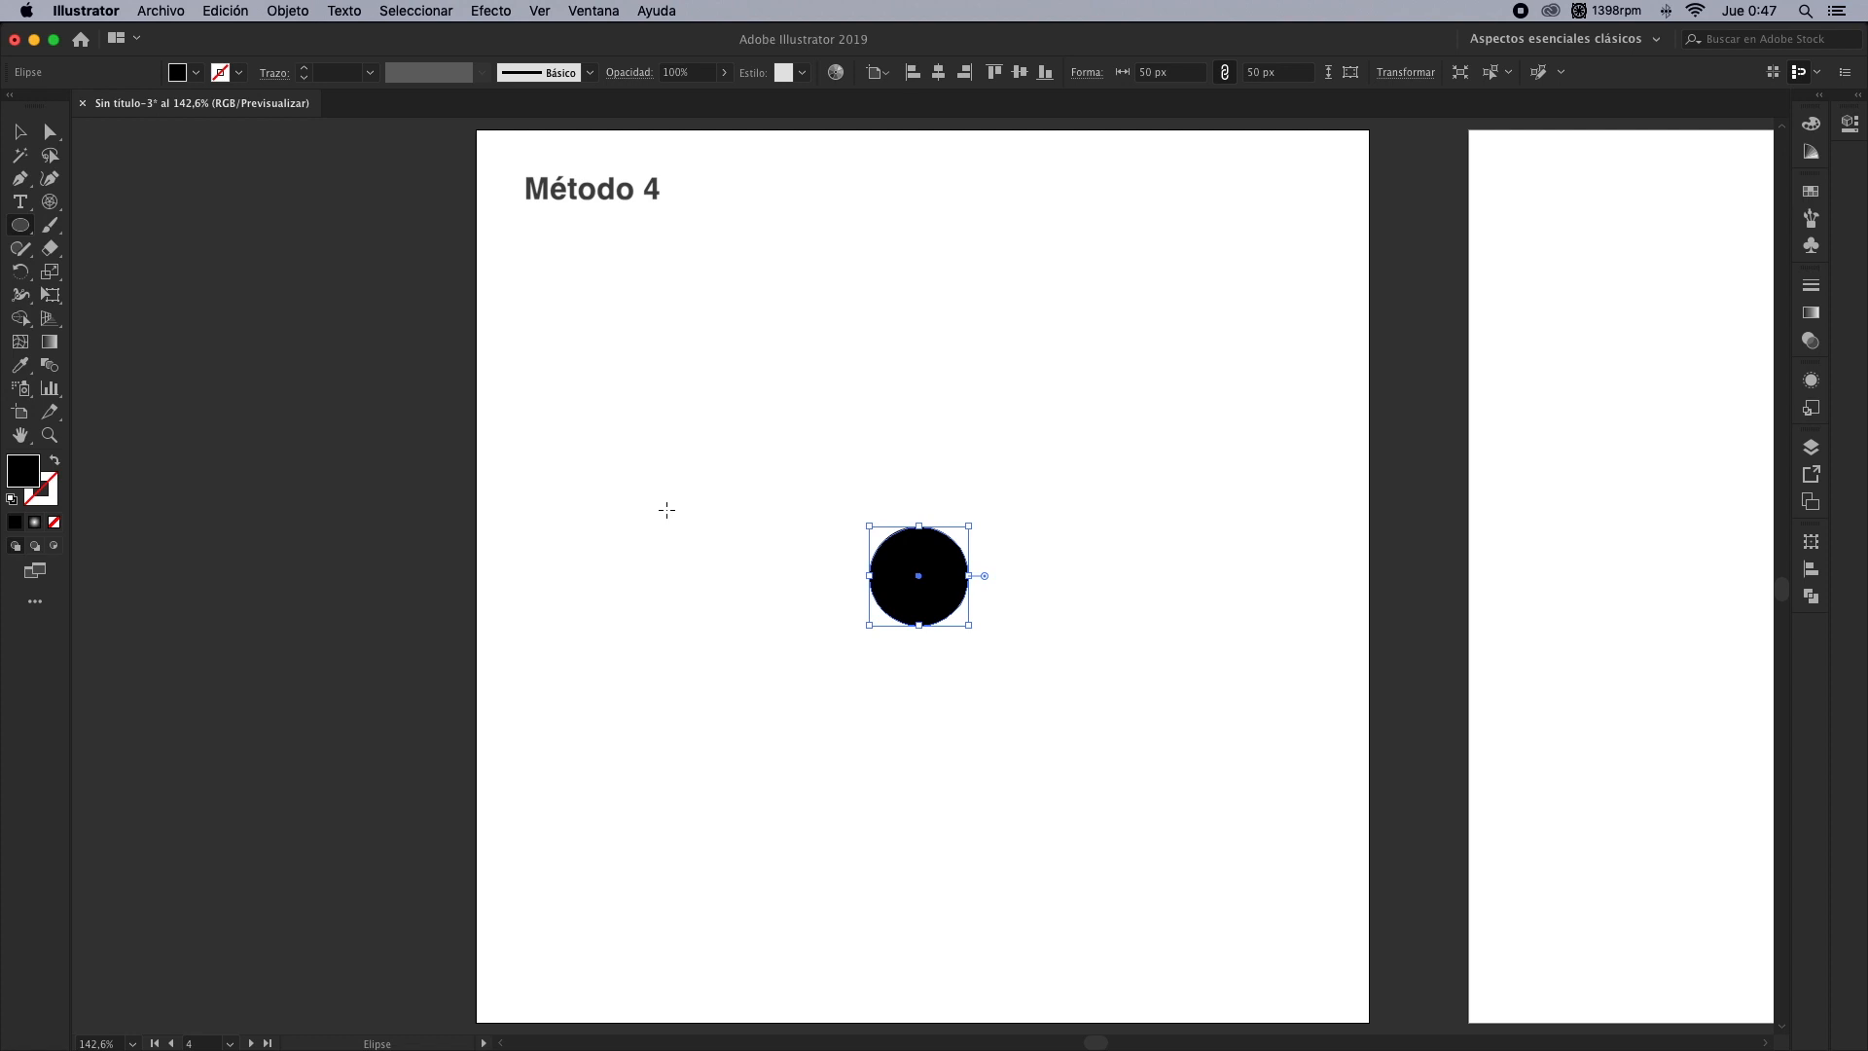
Give the 50 px circle a white stroke while keeping its black fill
key(x)
click(1811, 192)
click(1596, 242)
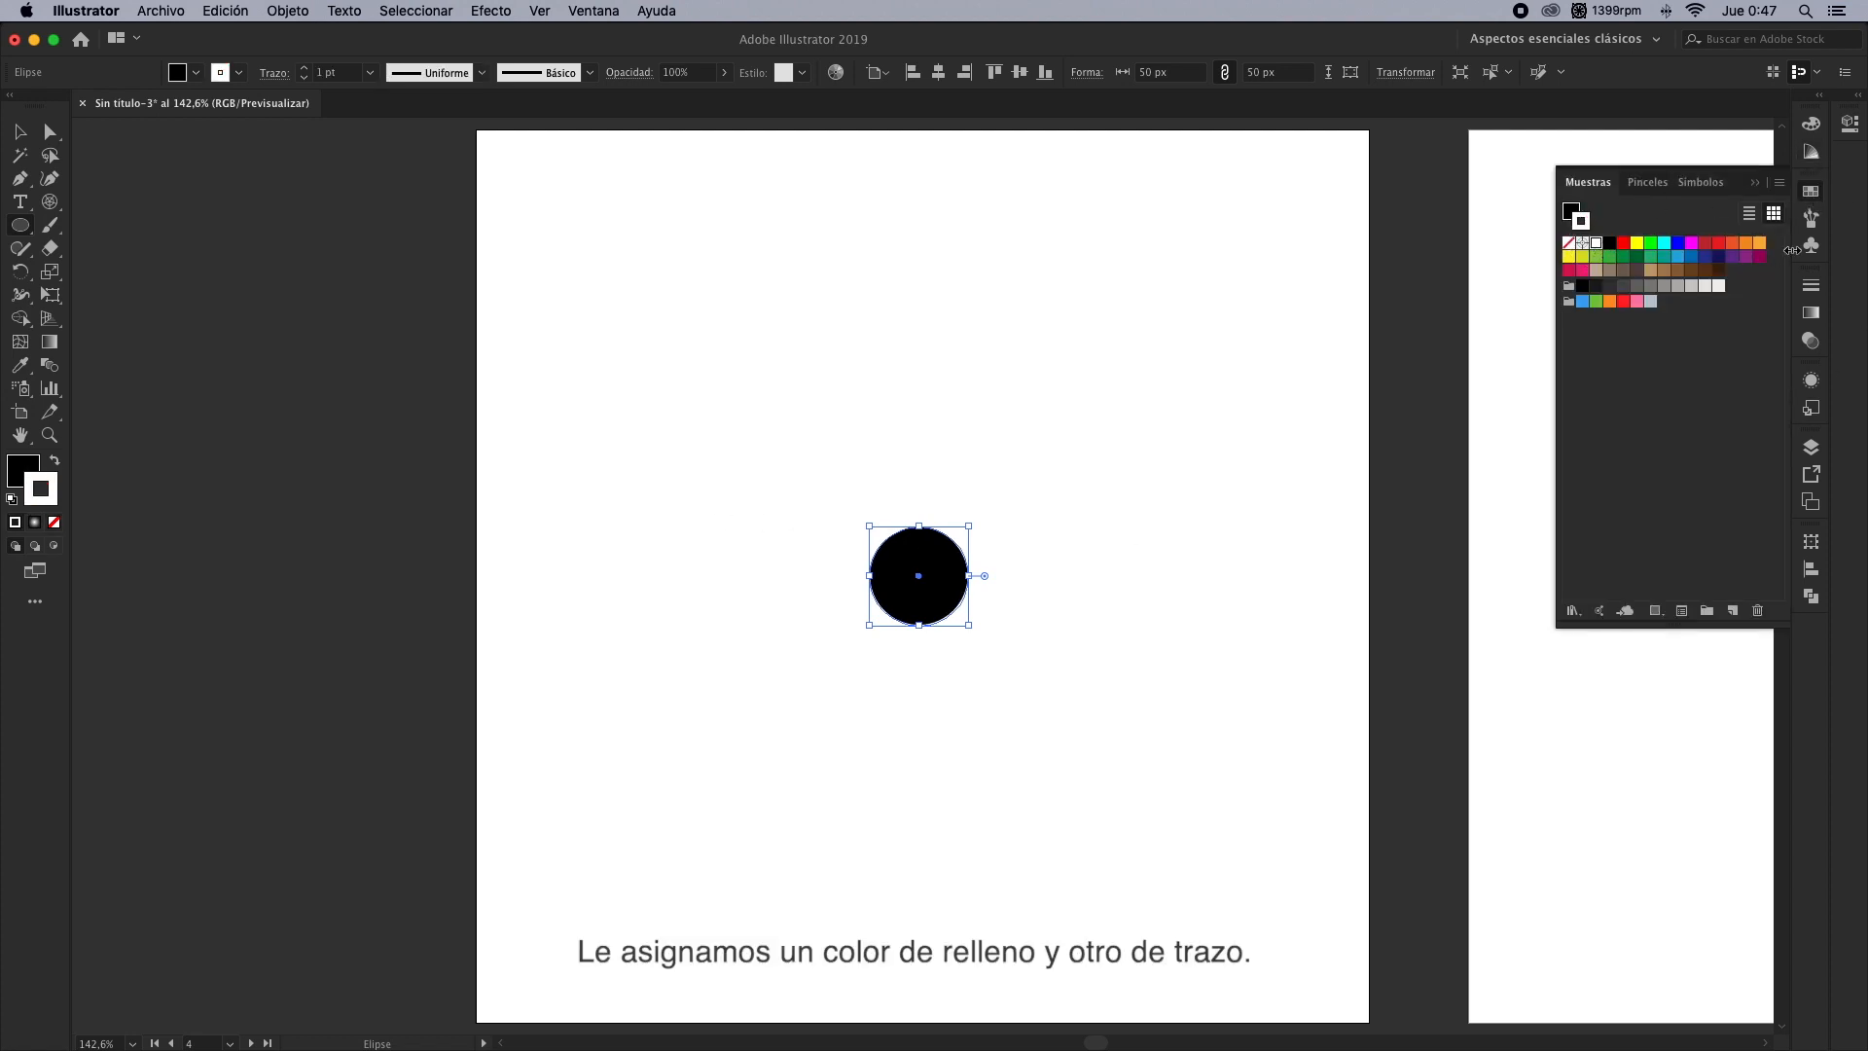
Set the circle's white stroke weight to 25 pt and align the stroke to the outside
click(1809, 287)
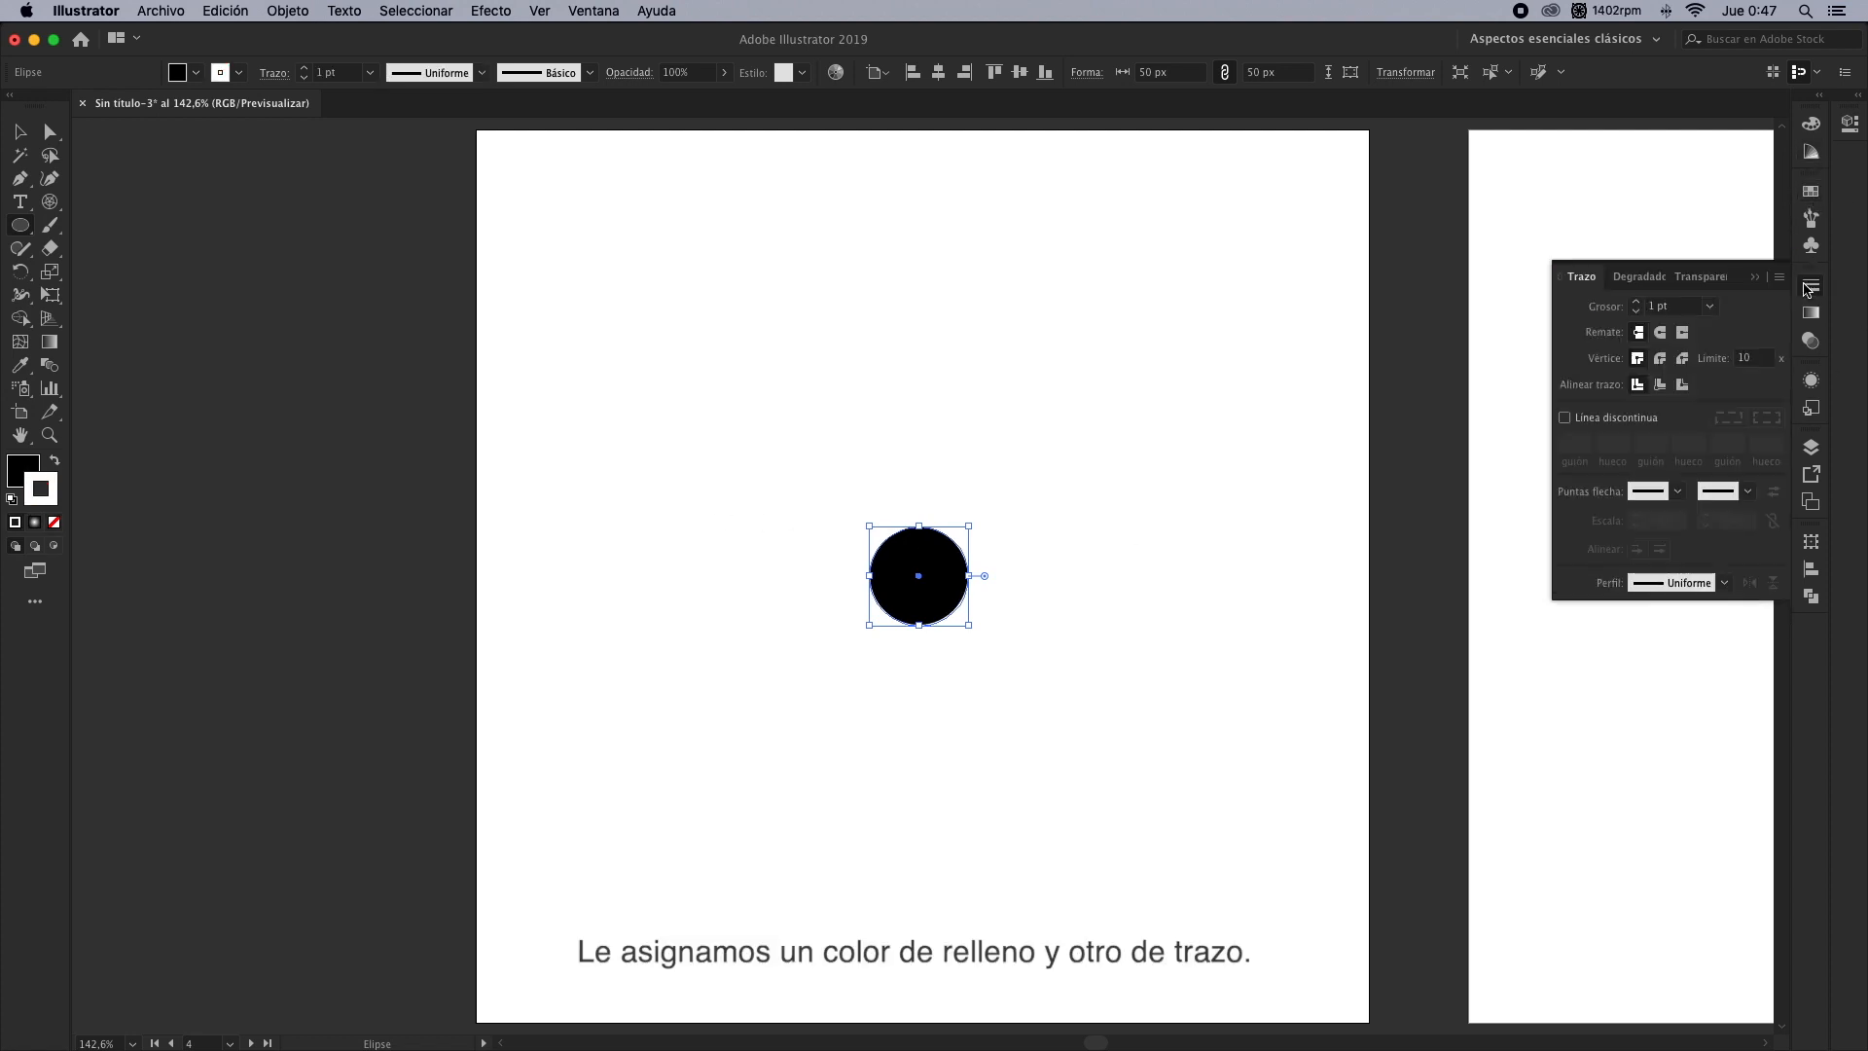
shift+click(1640, 303)
shift+click(1640, 303)
click(1640, 303)
click(1640, 302)
click(1639, 302)
click(1640, 302)
click(1640, 302)
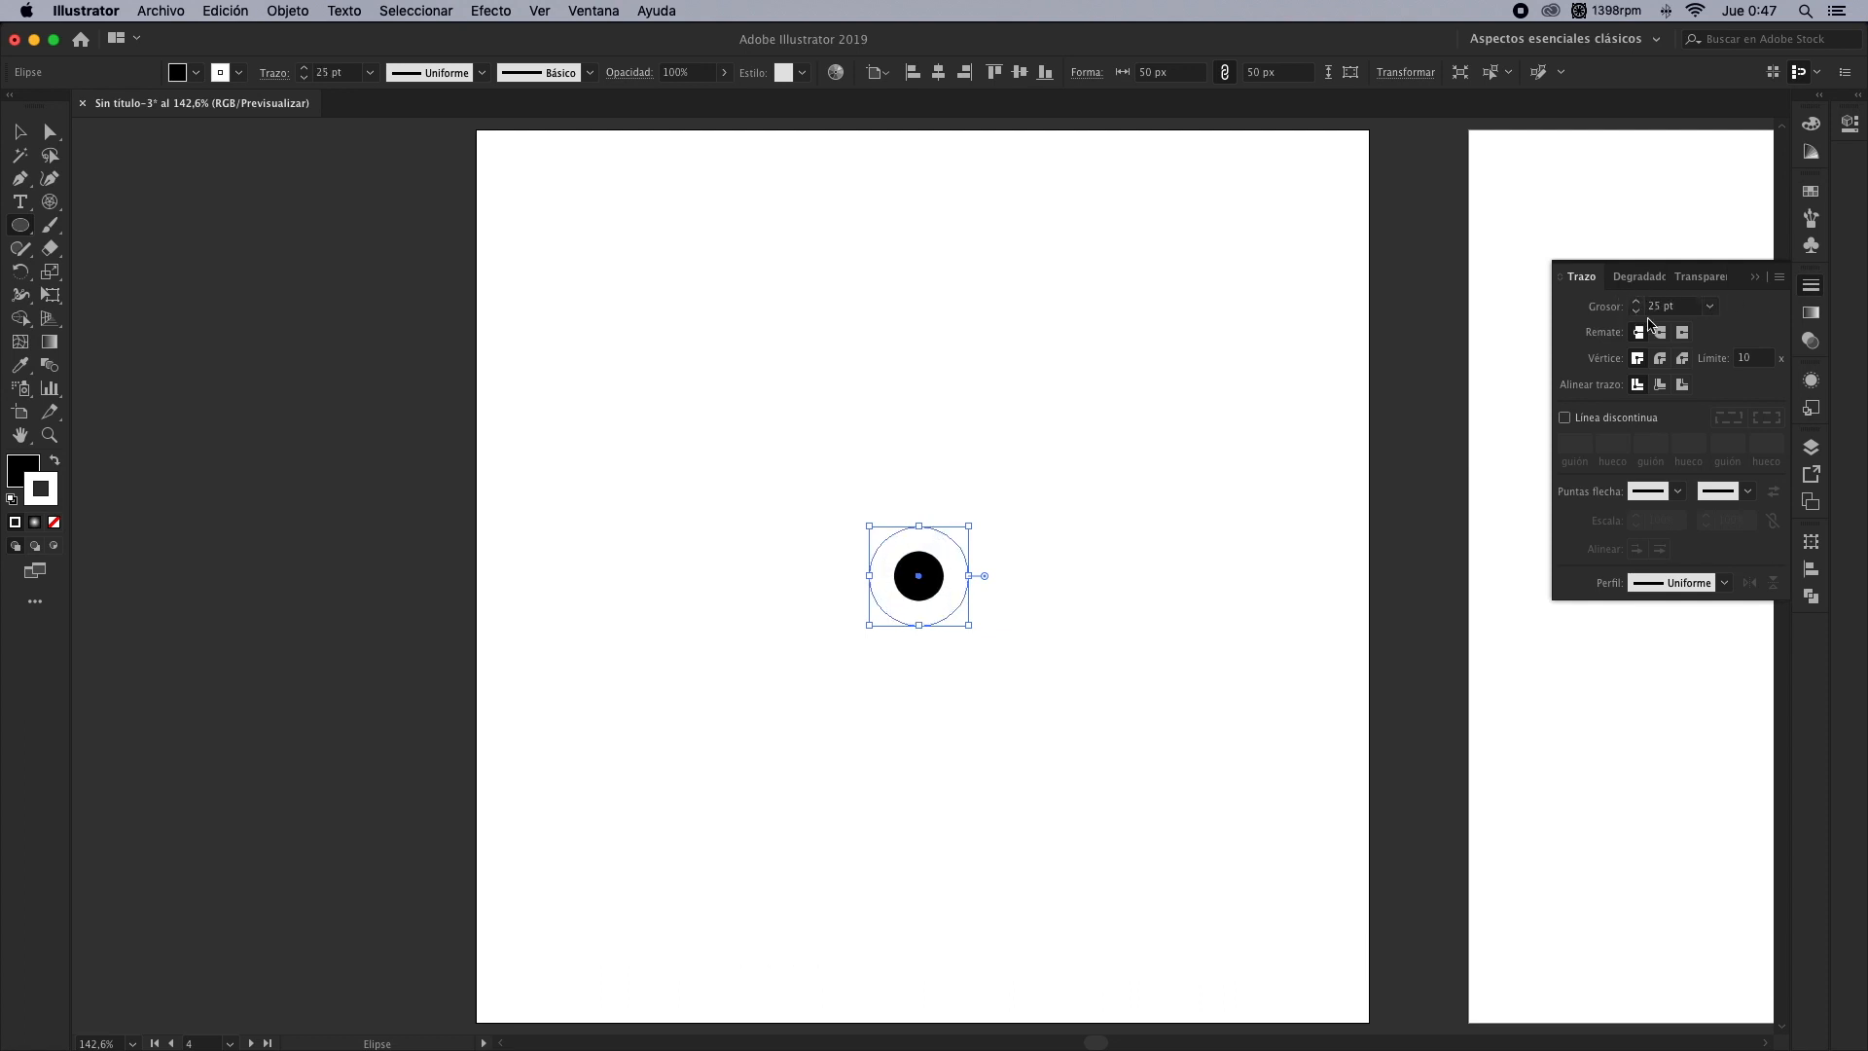
click(1683, 386)
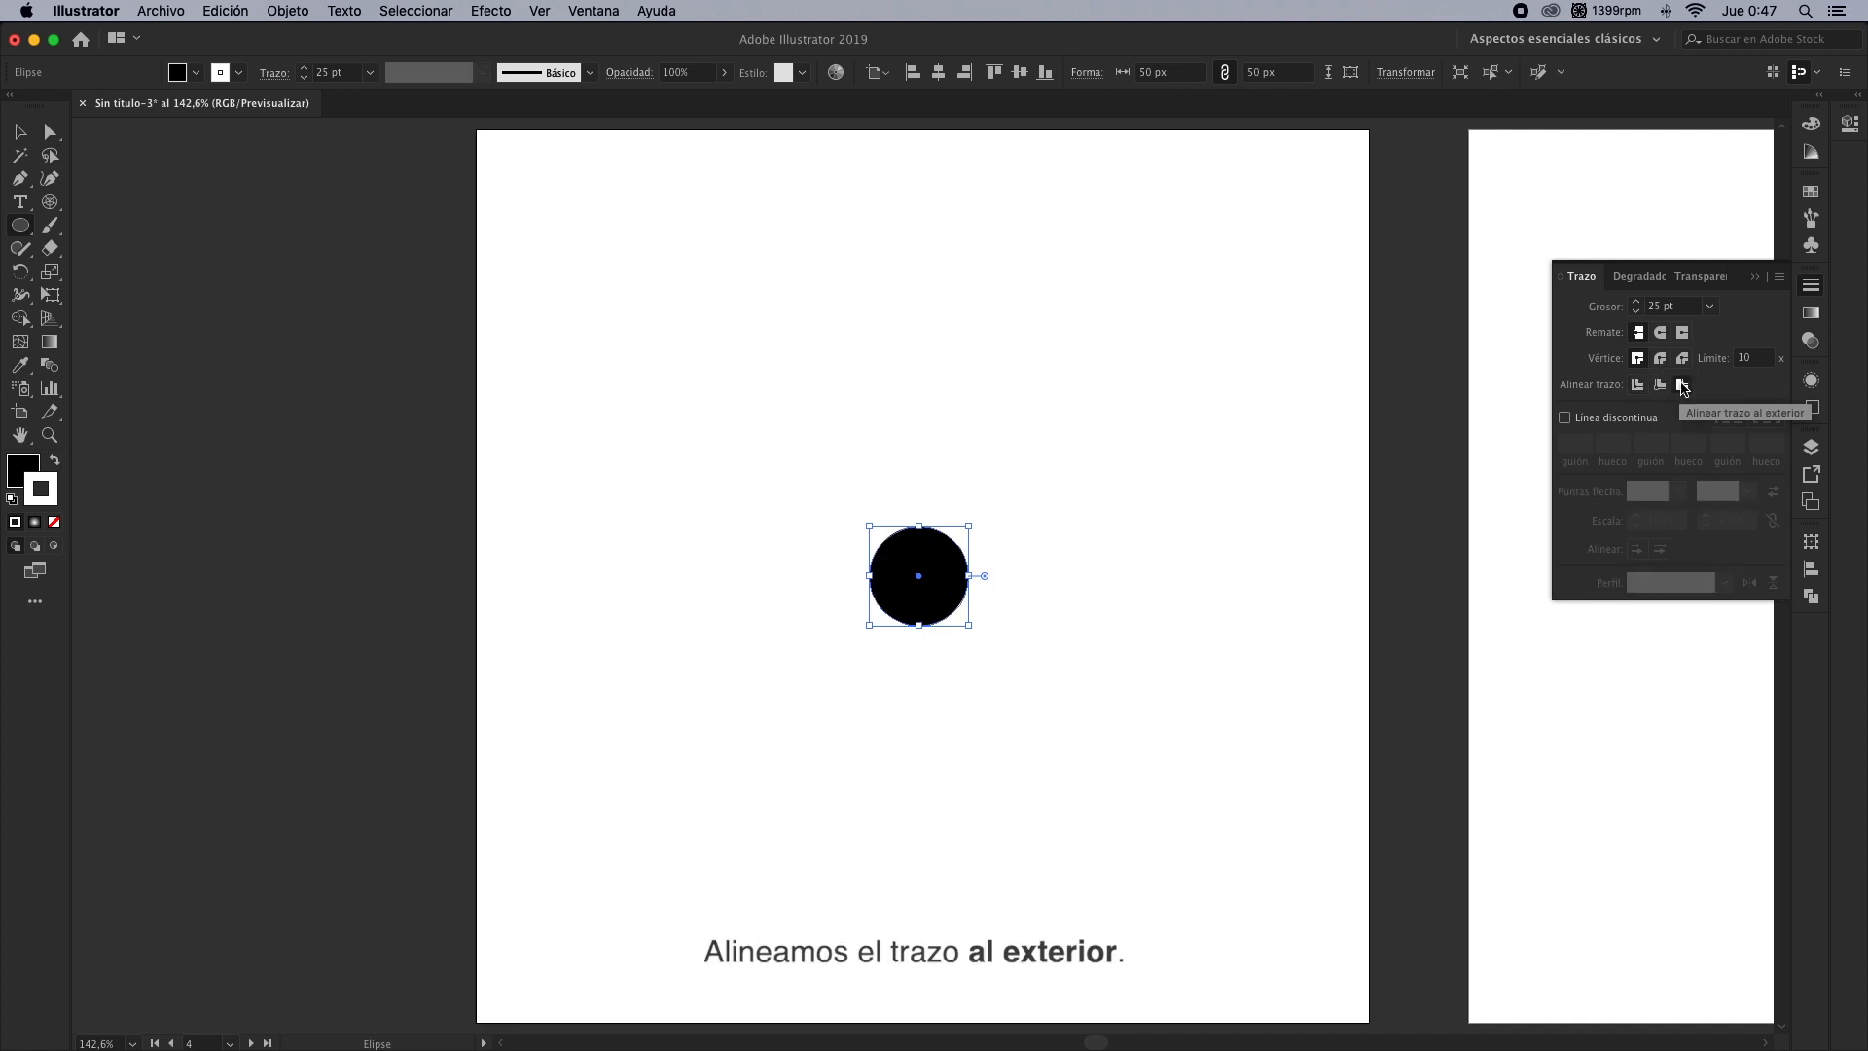
click(1757, 279)
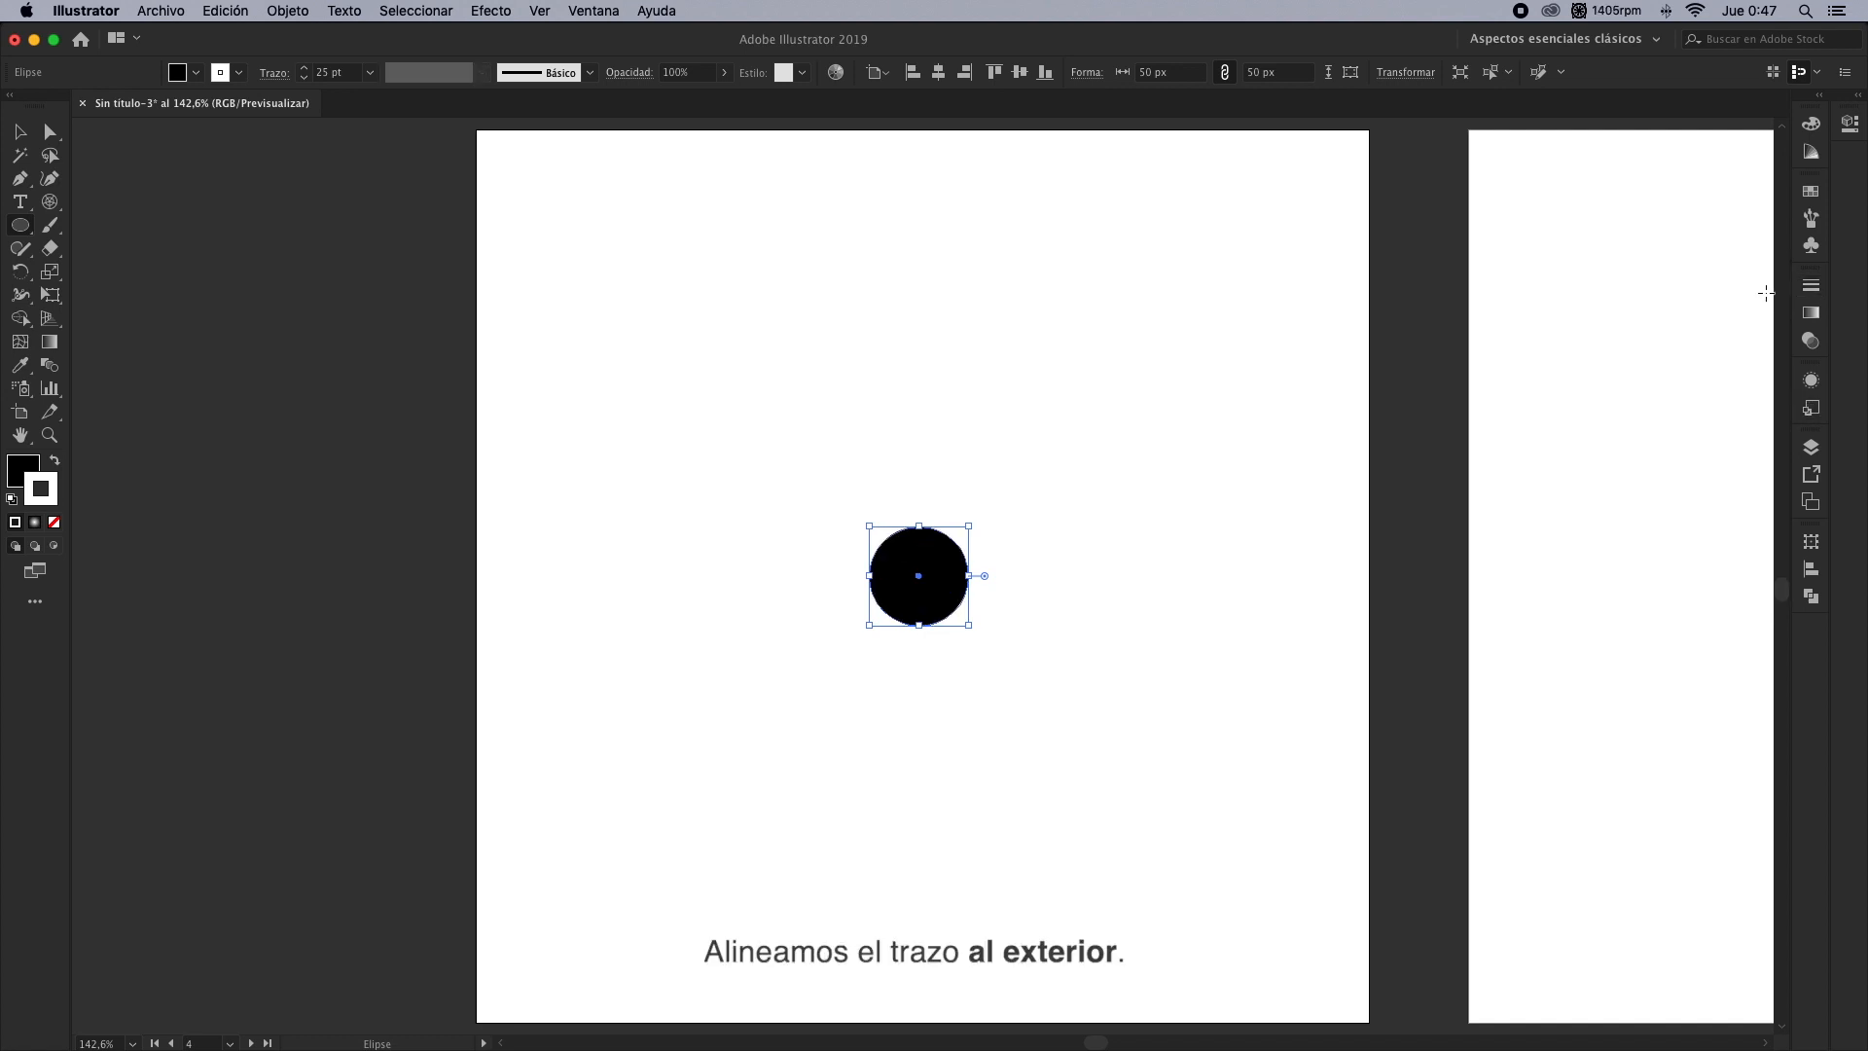
Duplicate the 25 pt stroke in the circle's appearance and make the lower copy black with a 50 pt weight
click(1811, 380)
click(1741, 431)
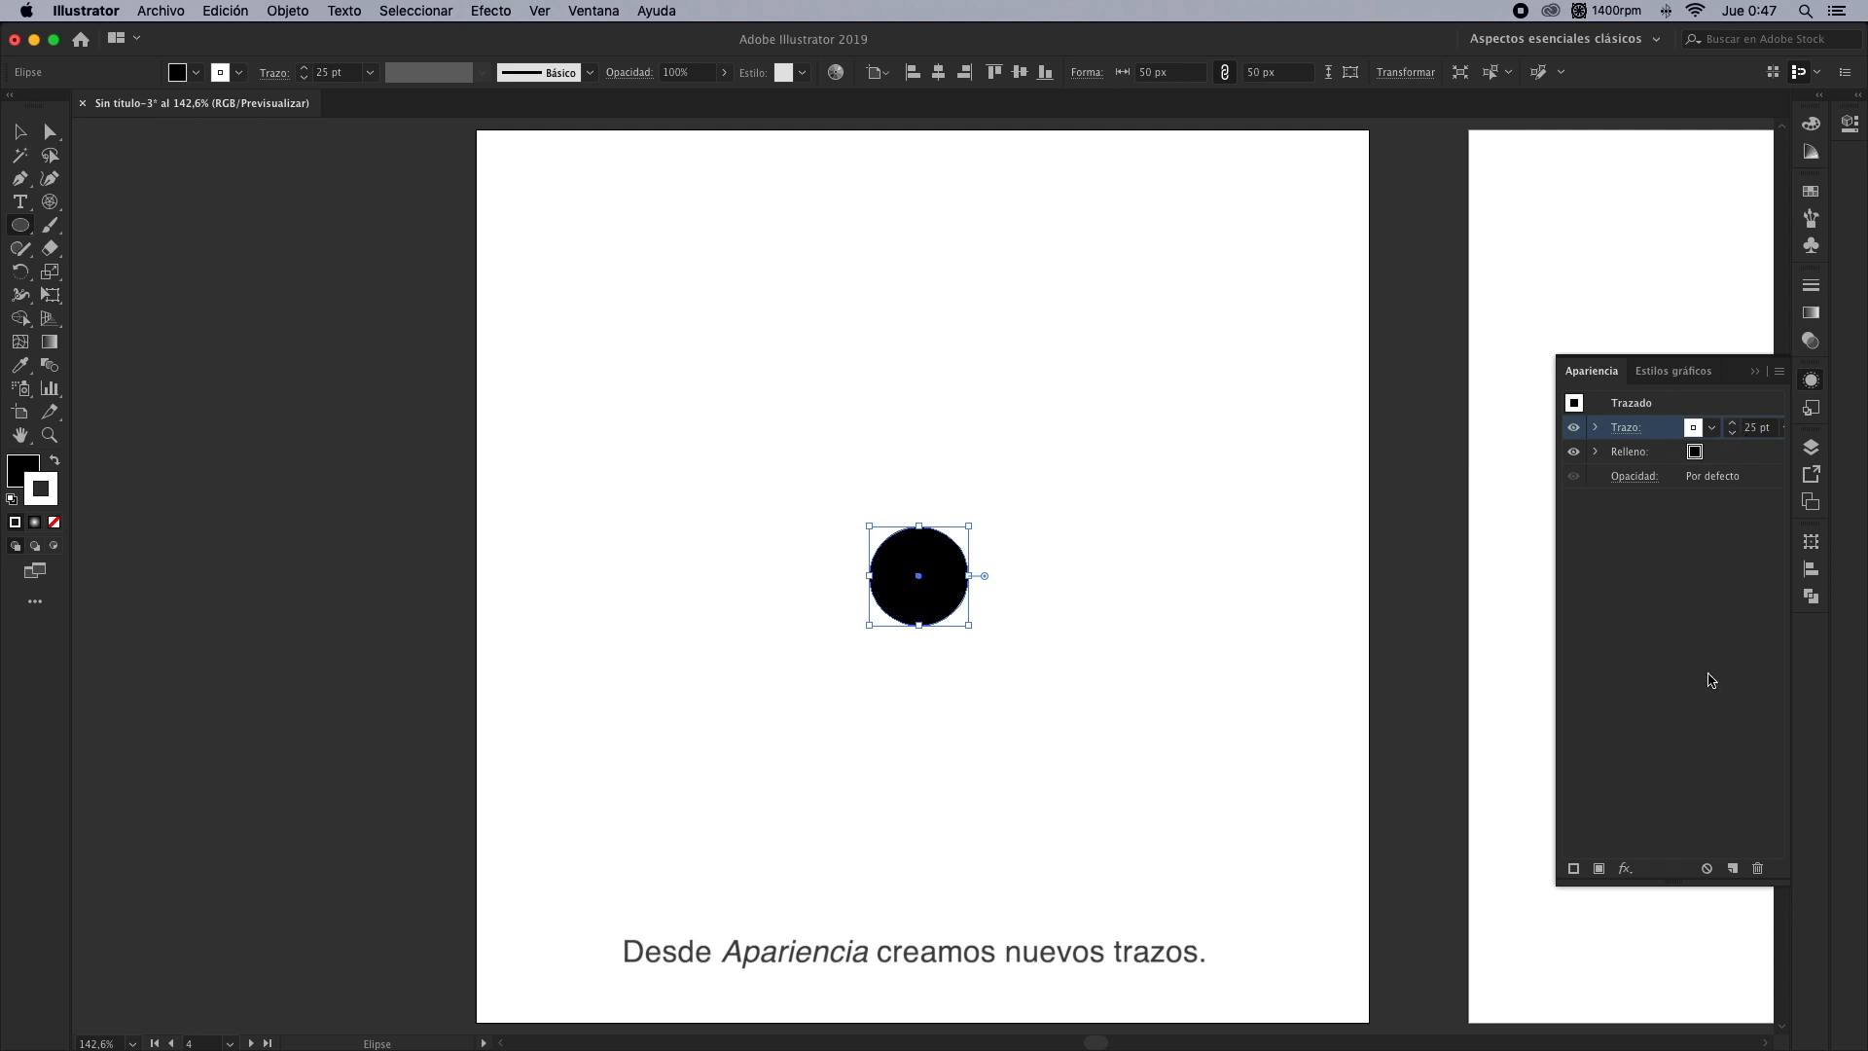
click(1732, 868)
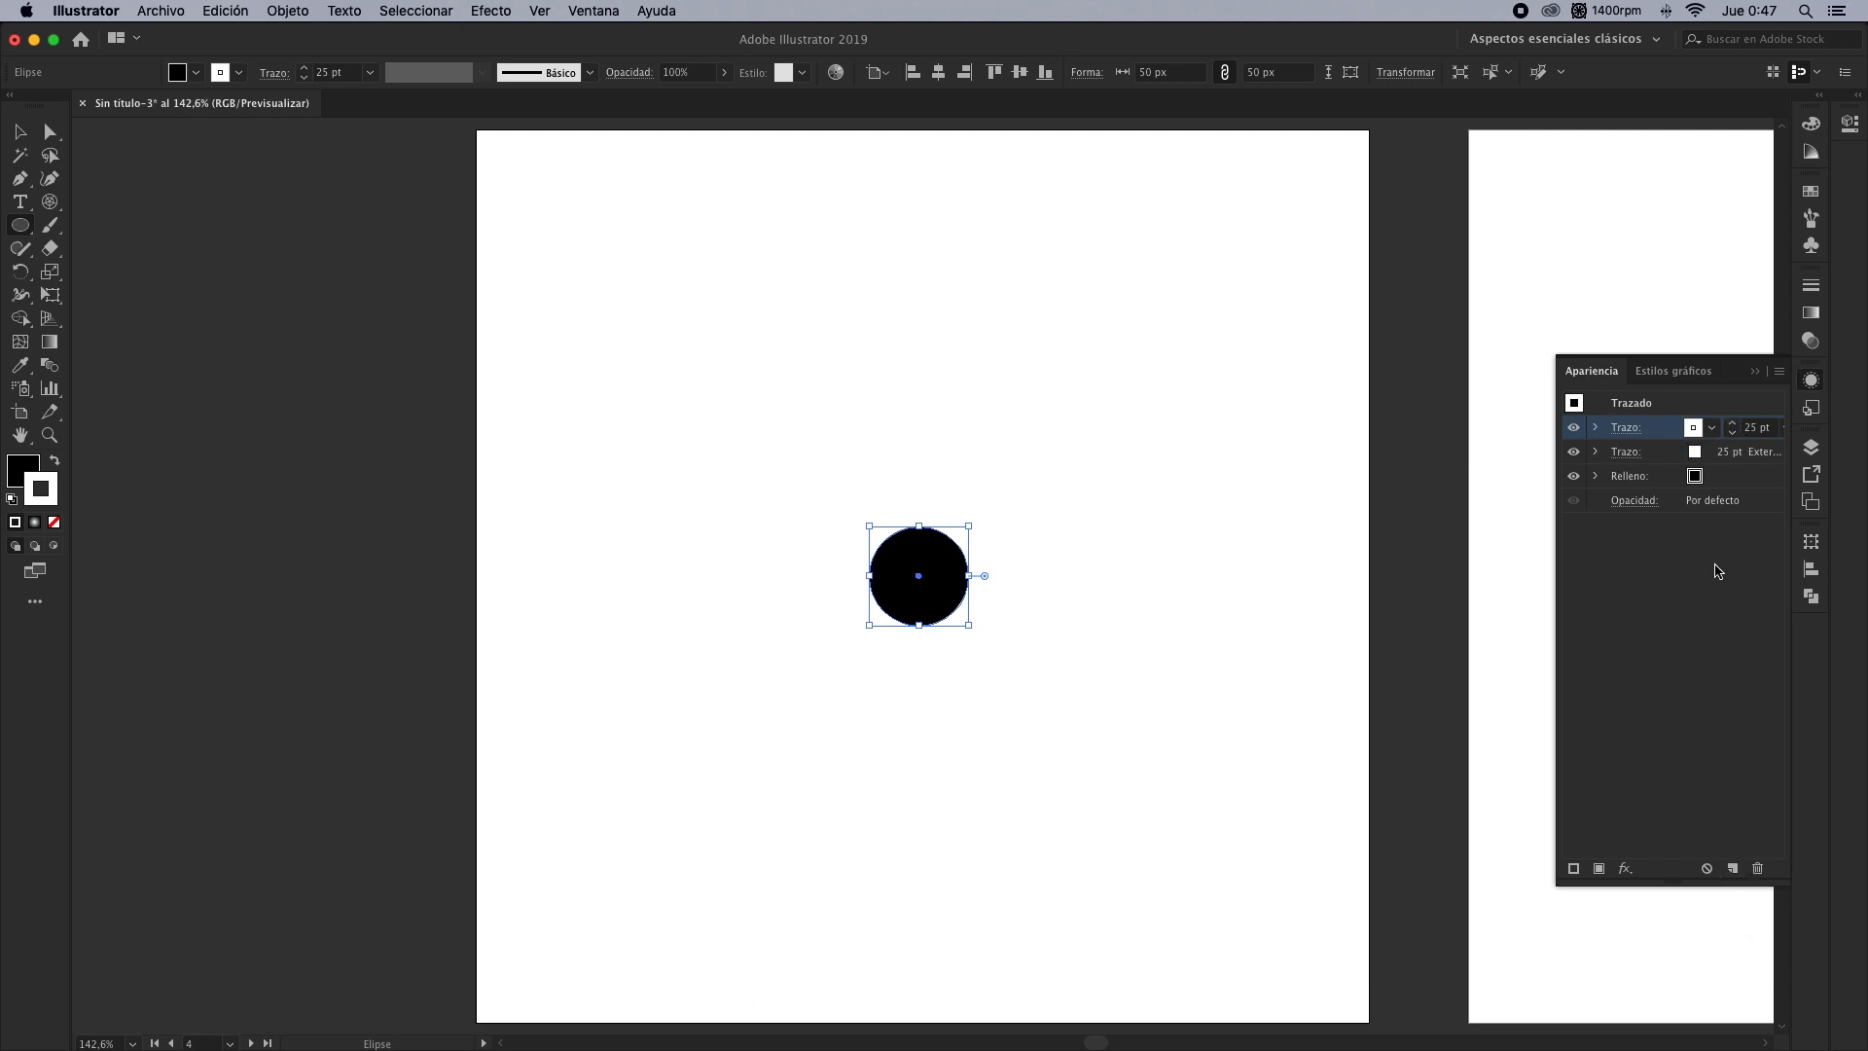
click(1695, 452)
click(1714, 457)
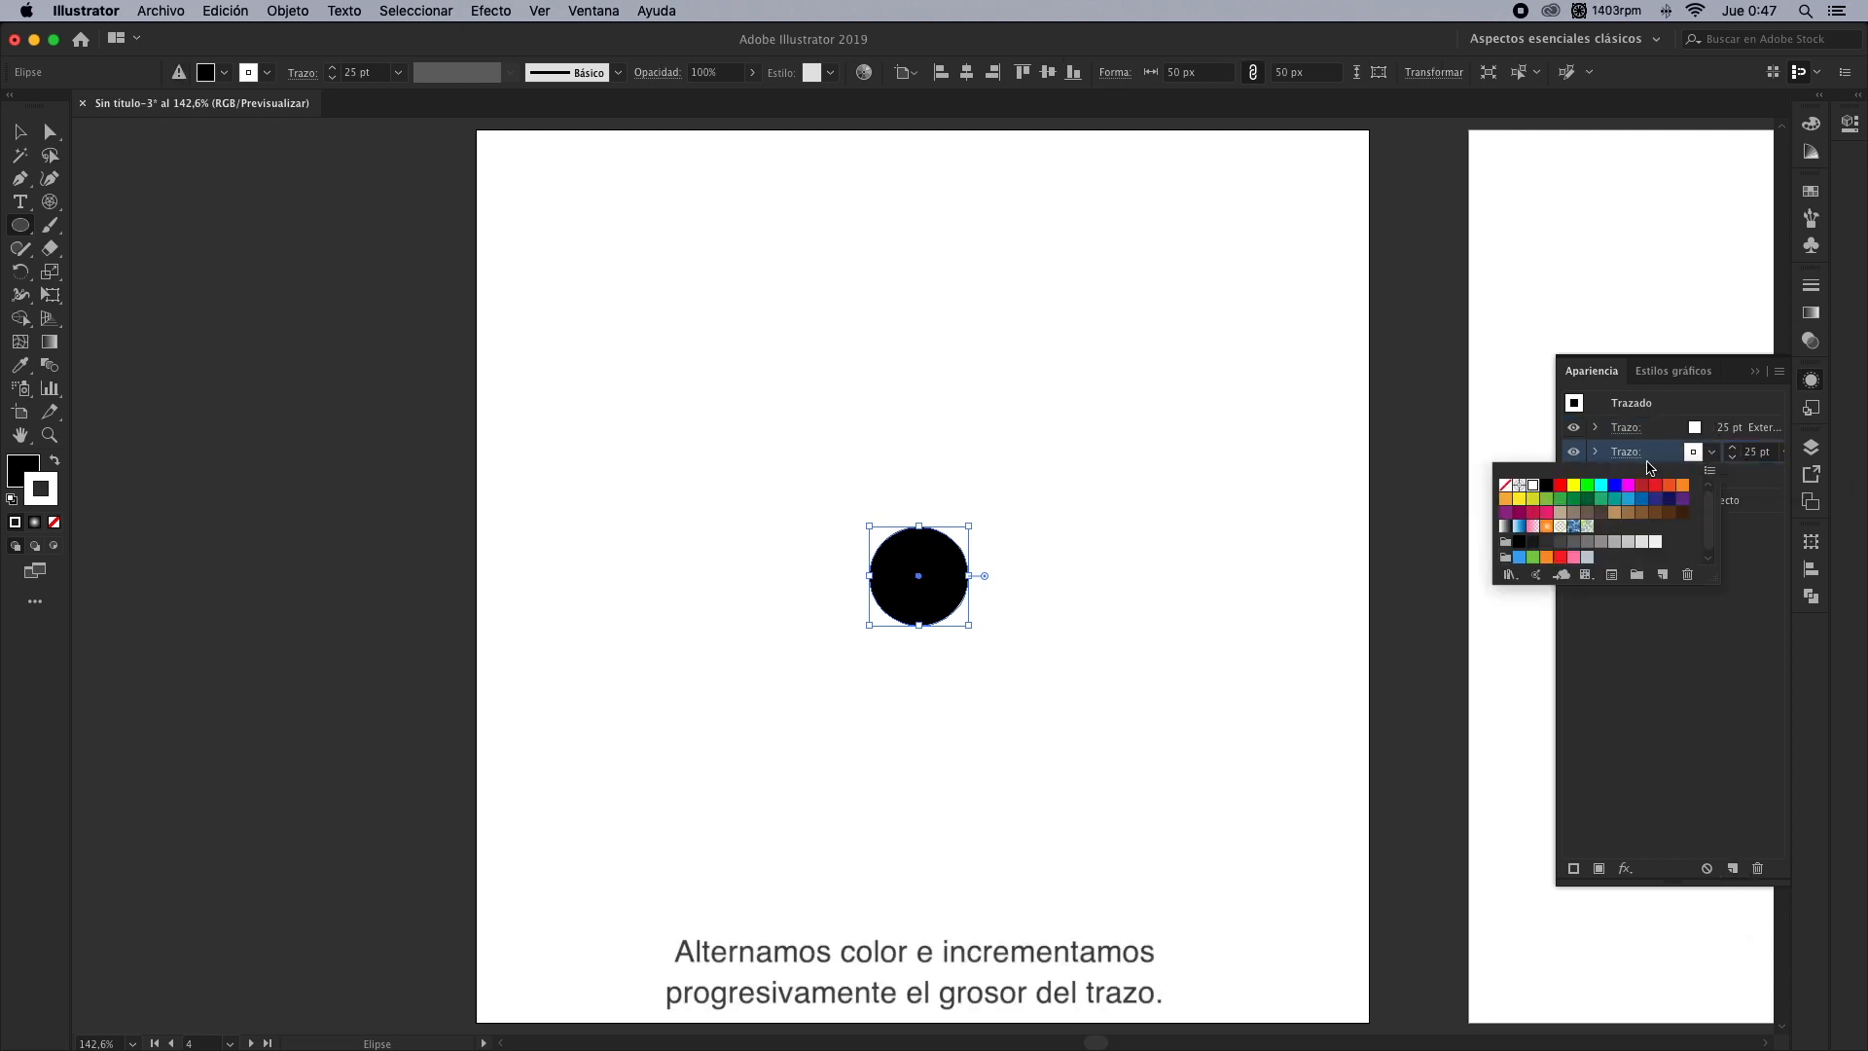
click(1561, 491)
click(1733, 448)
shift+click(1733, 449)
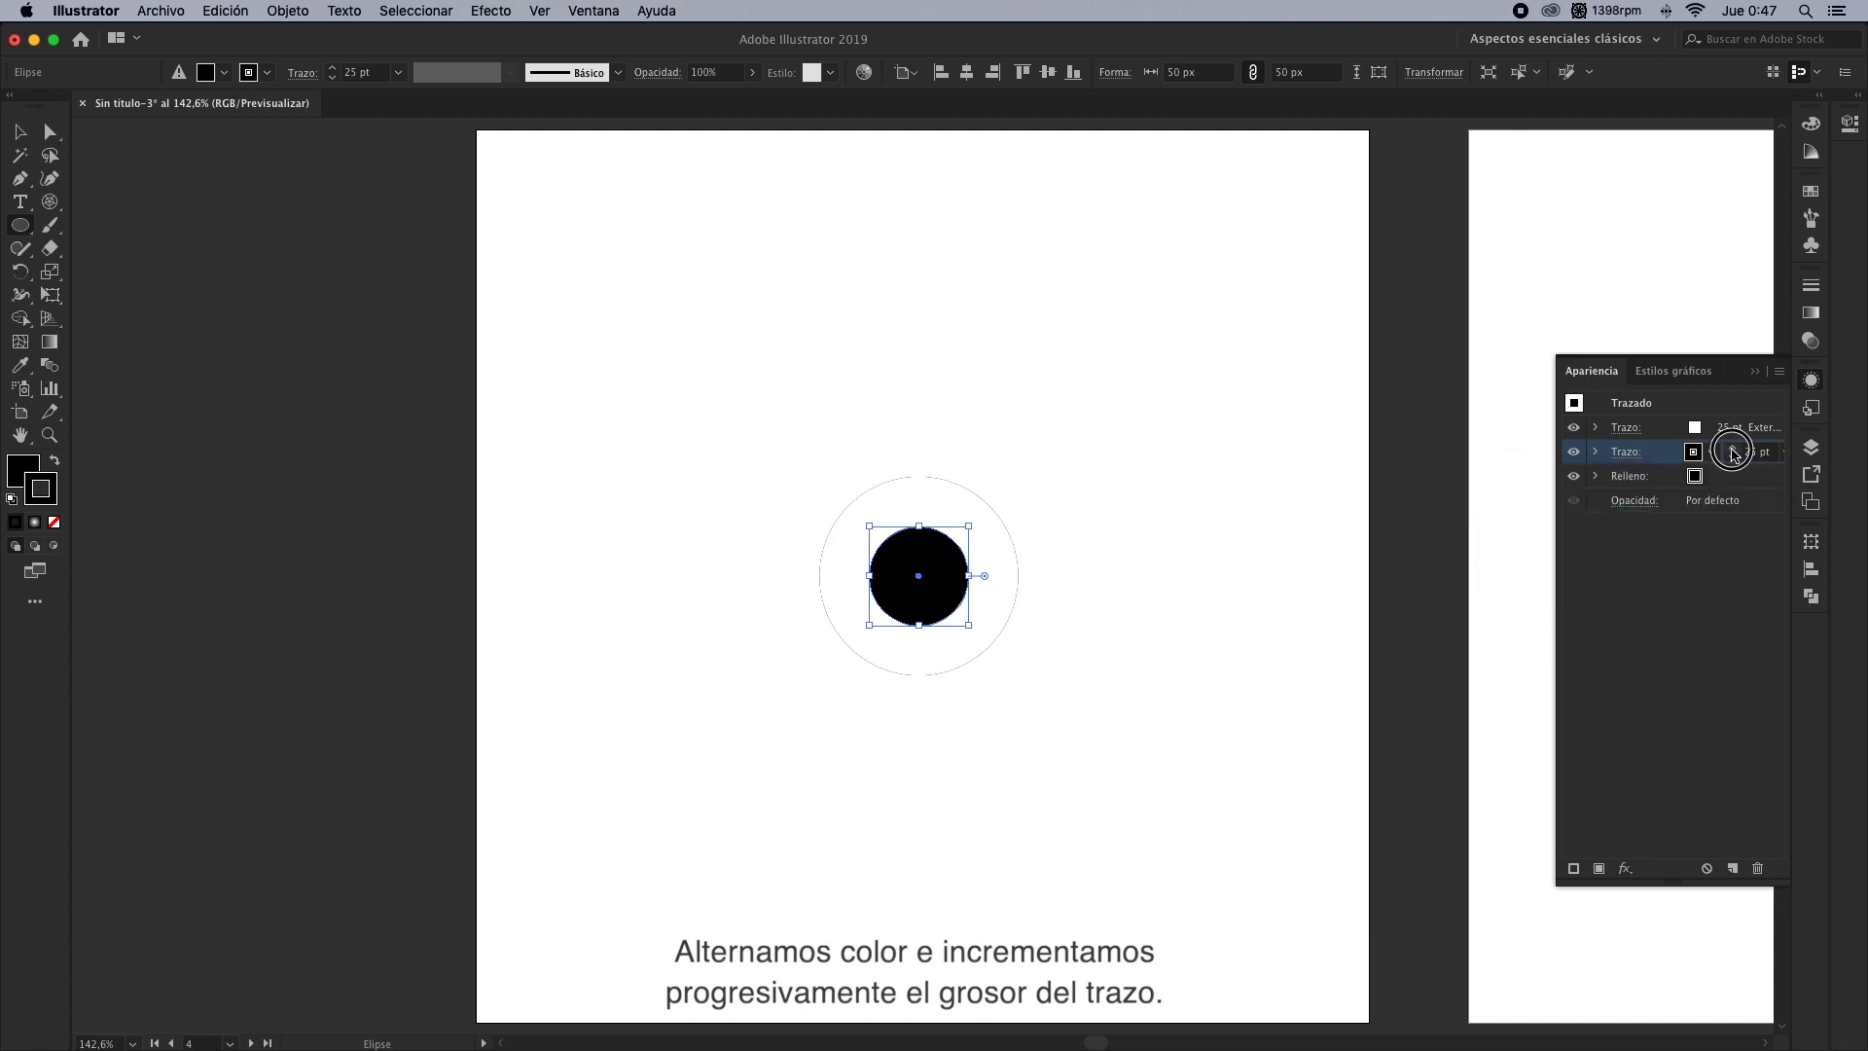
shift+click(1734, 449)
shift+click(1734, 449)
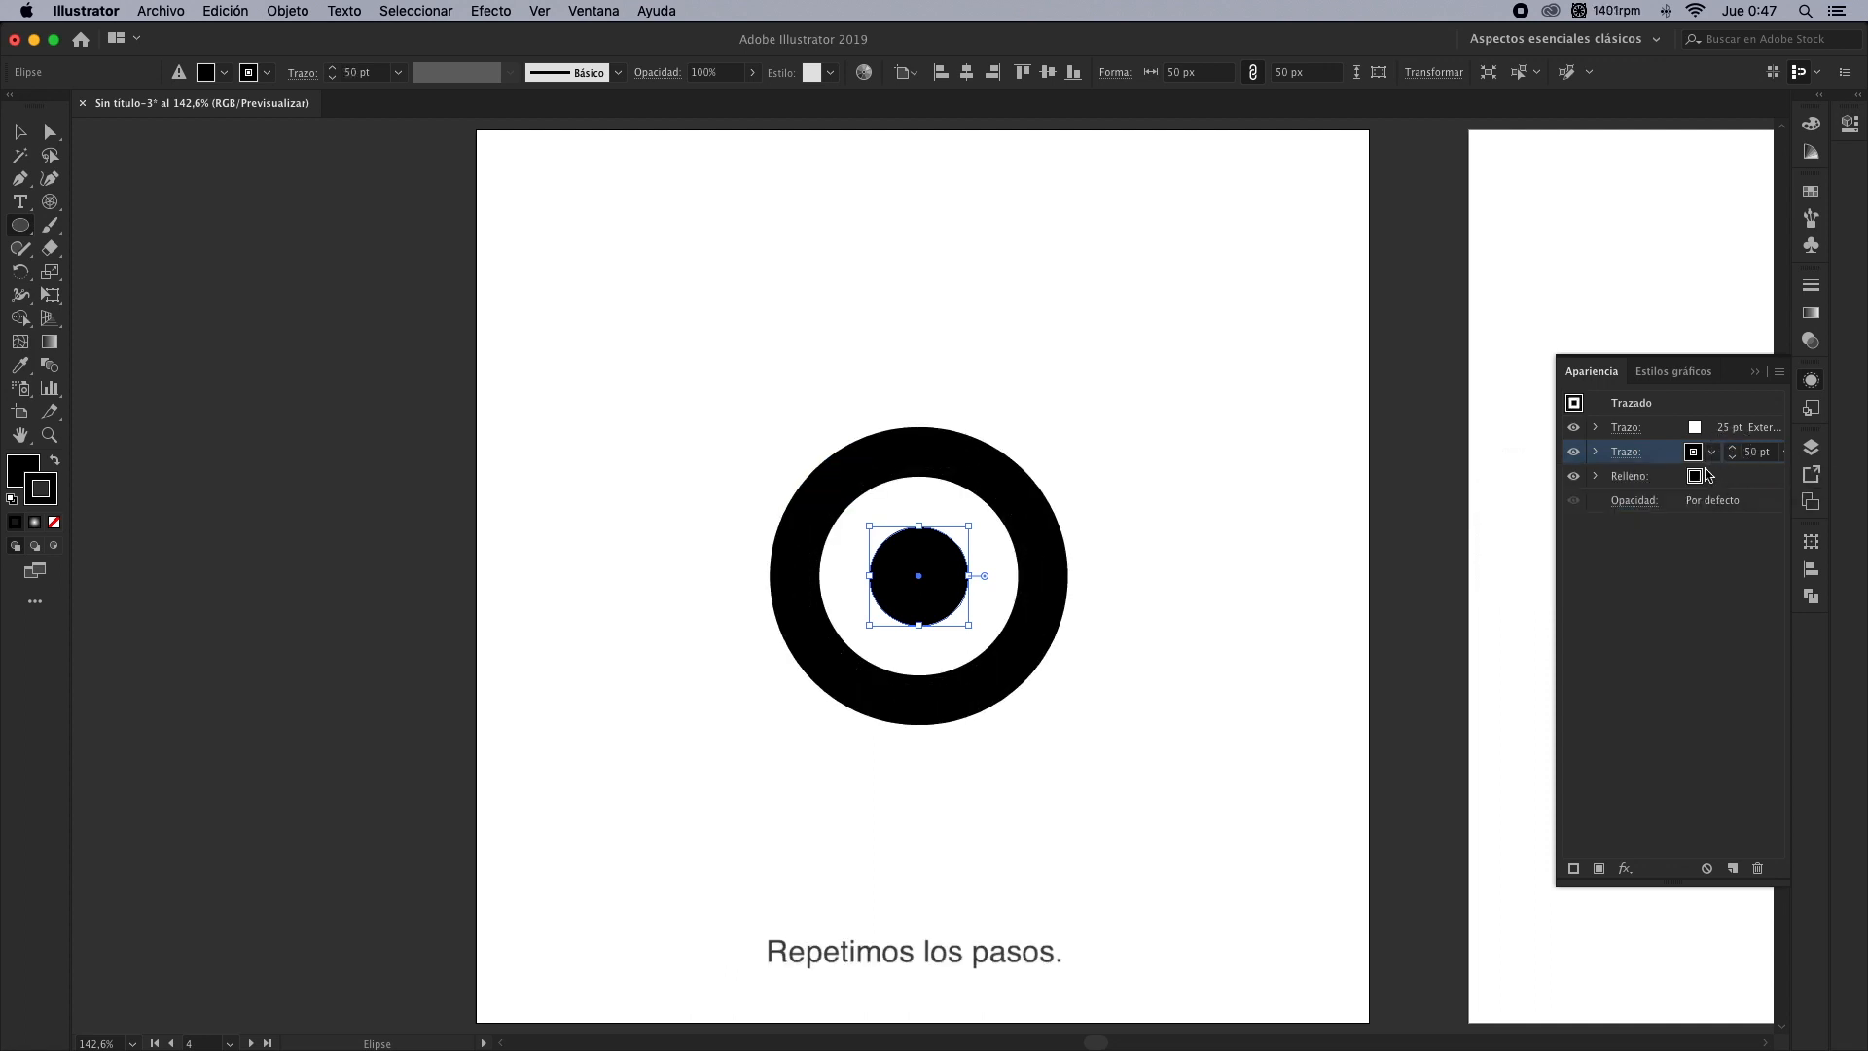
Duplicate the 50 pt black stroke and make the lower copy white with a 75 pt weight
click(1733, 868)
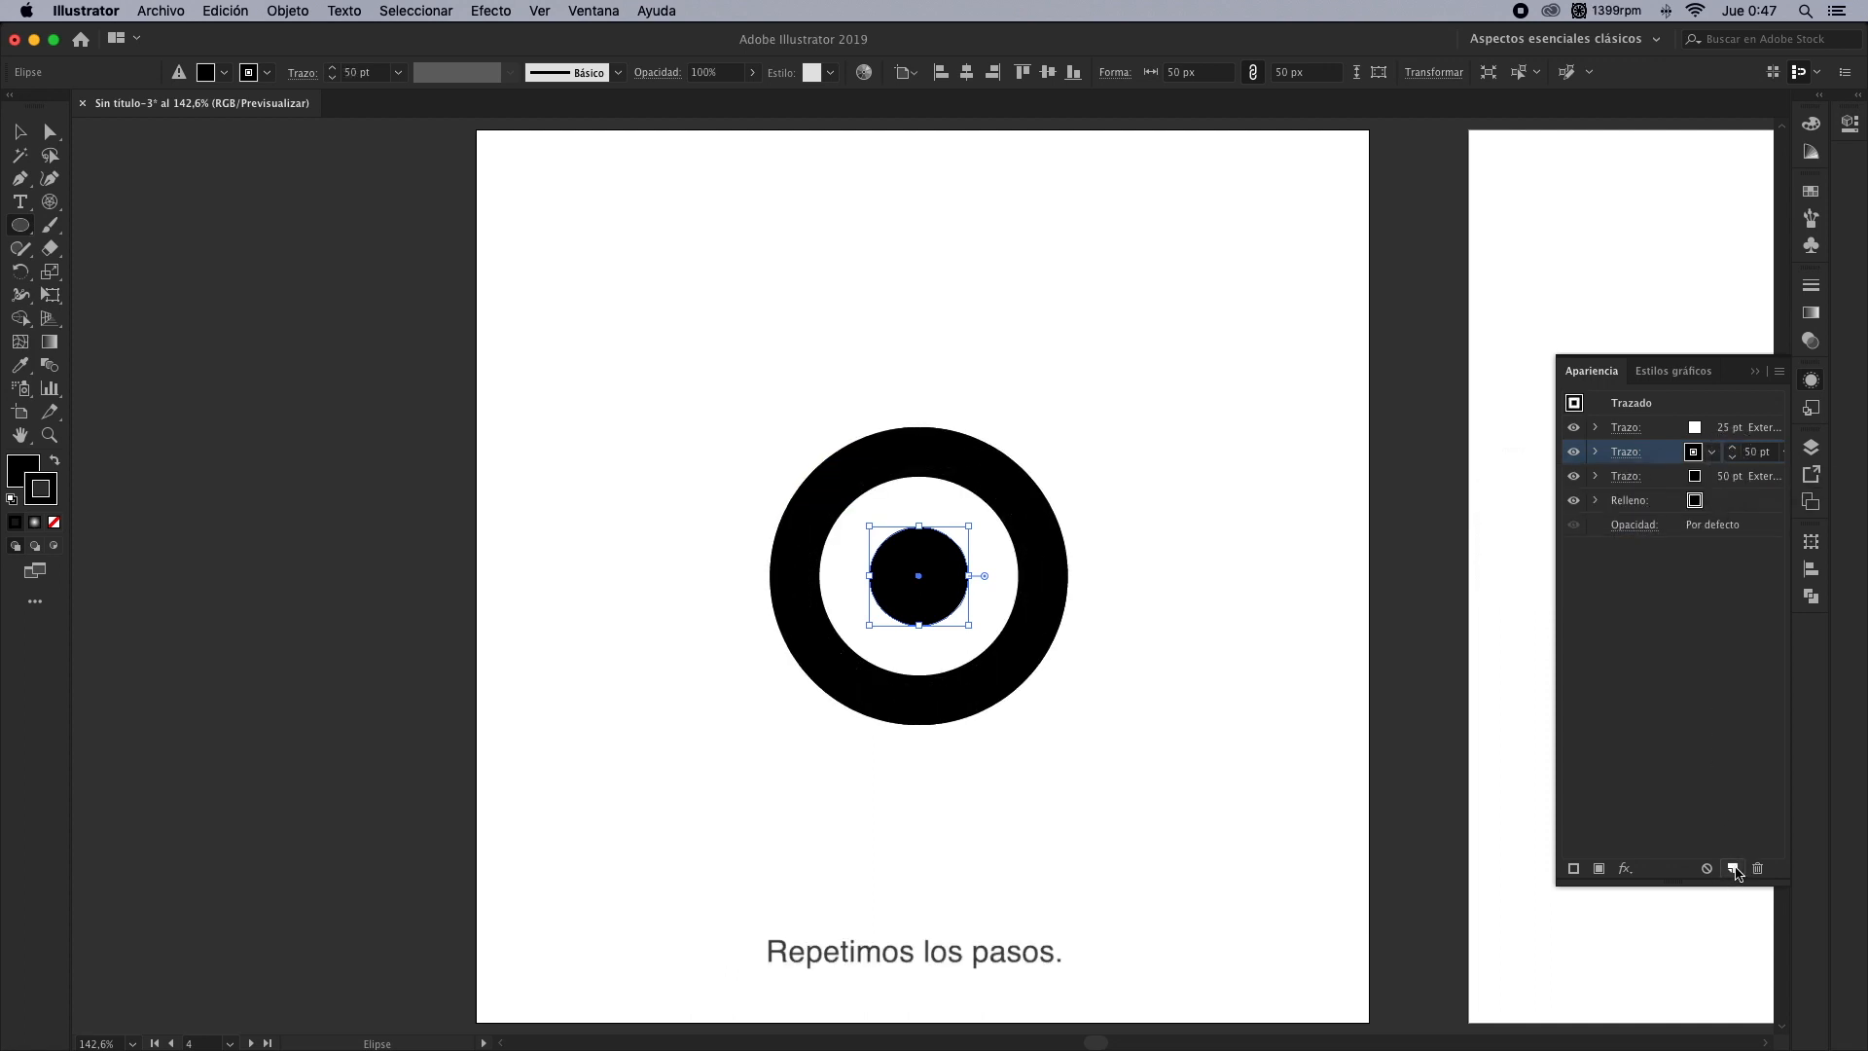
click(1722, 477)
click(1711, 476)
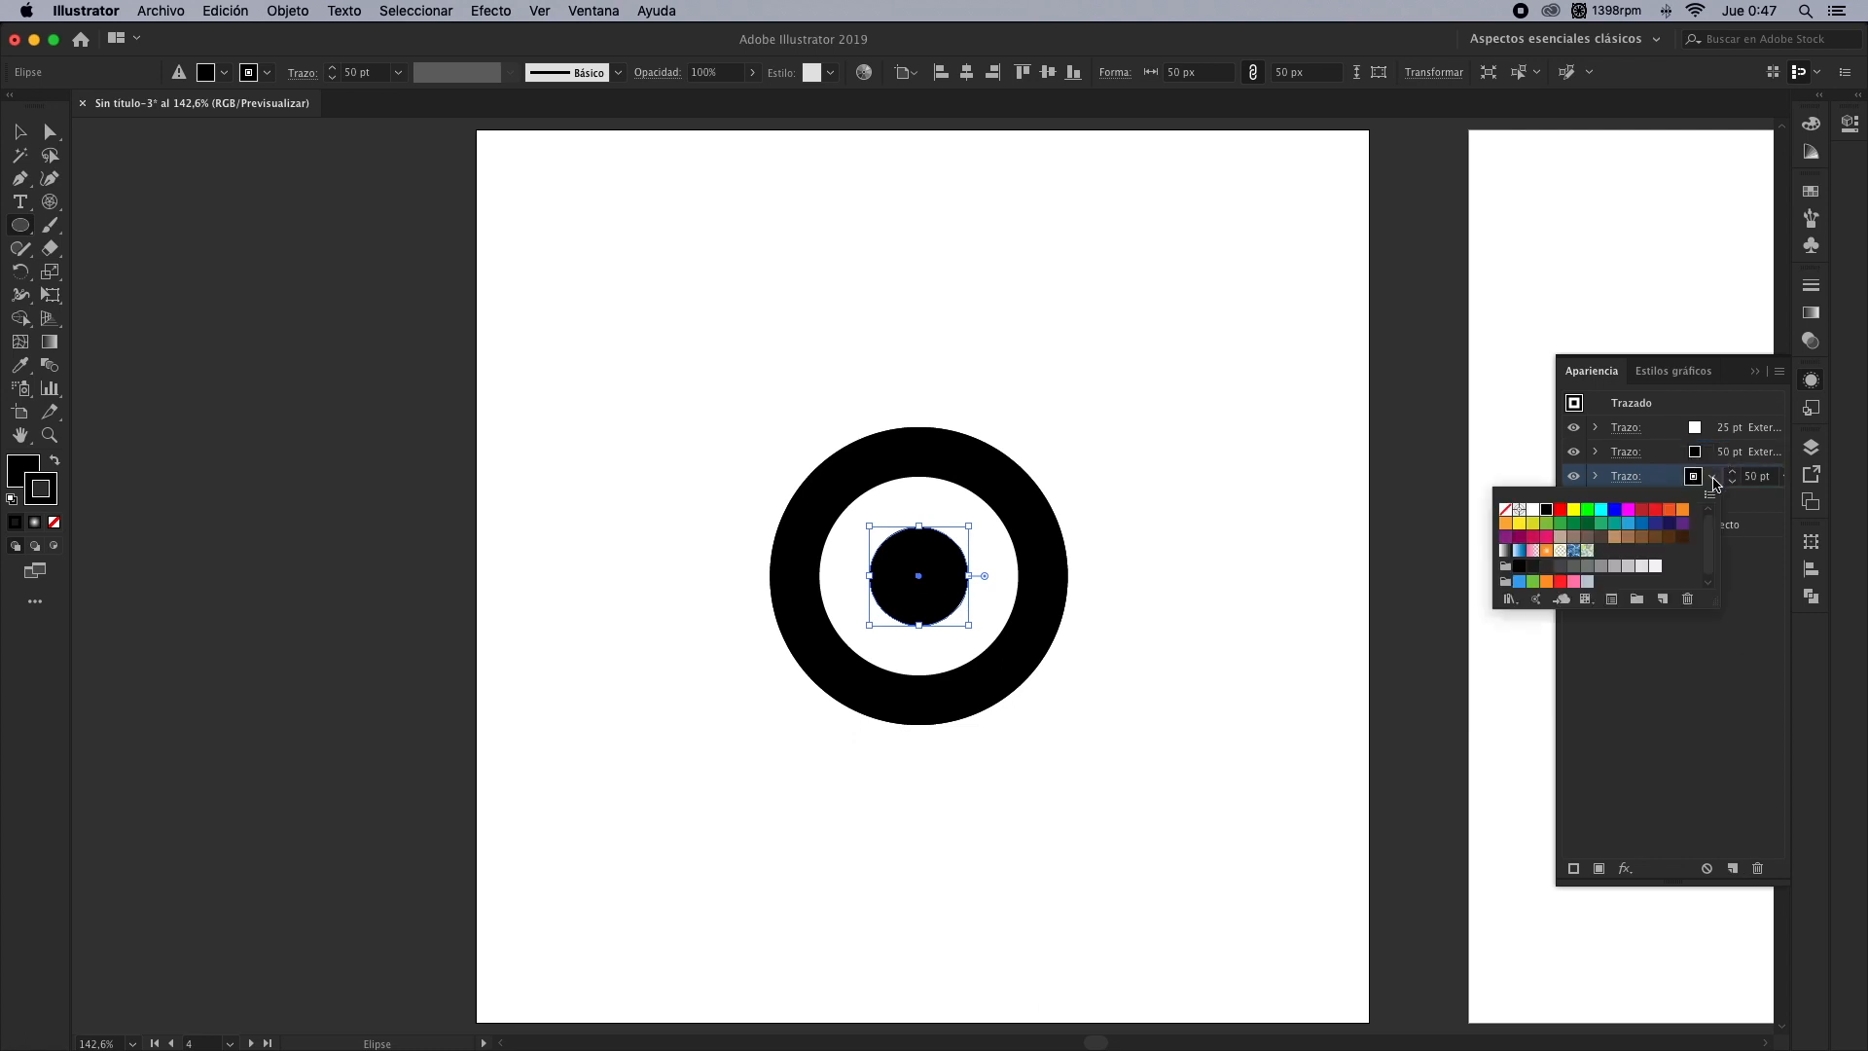
click(1533, 509)
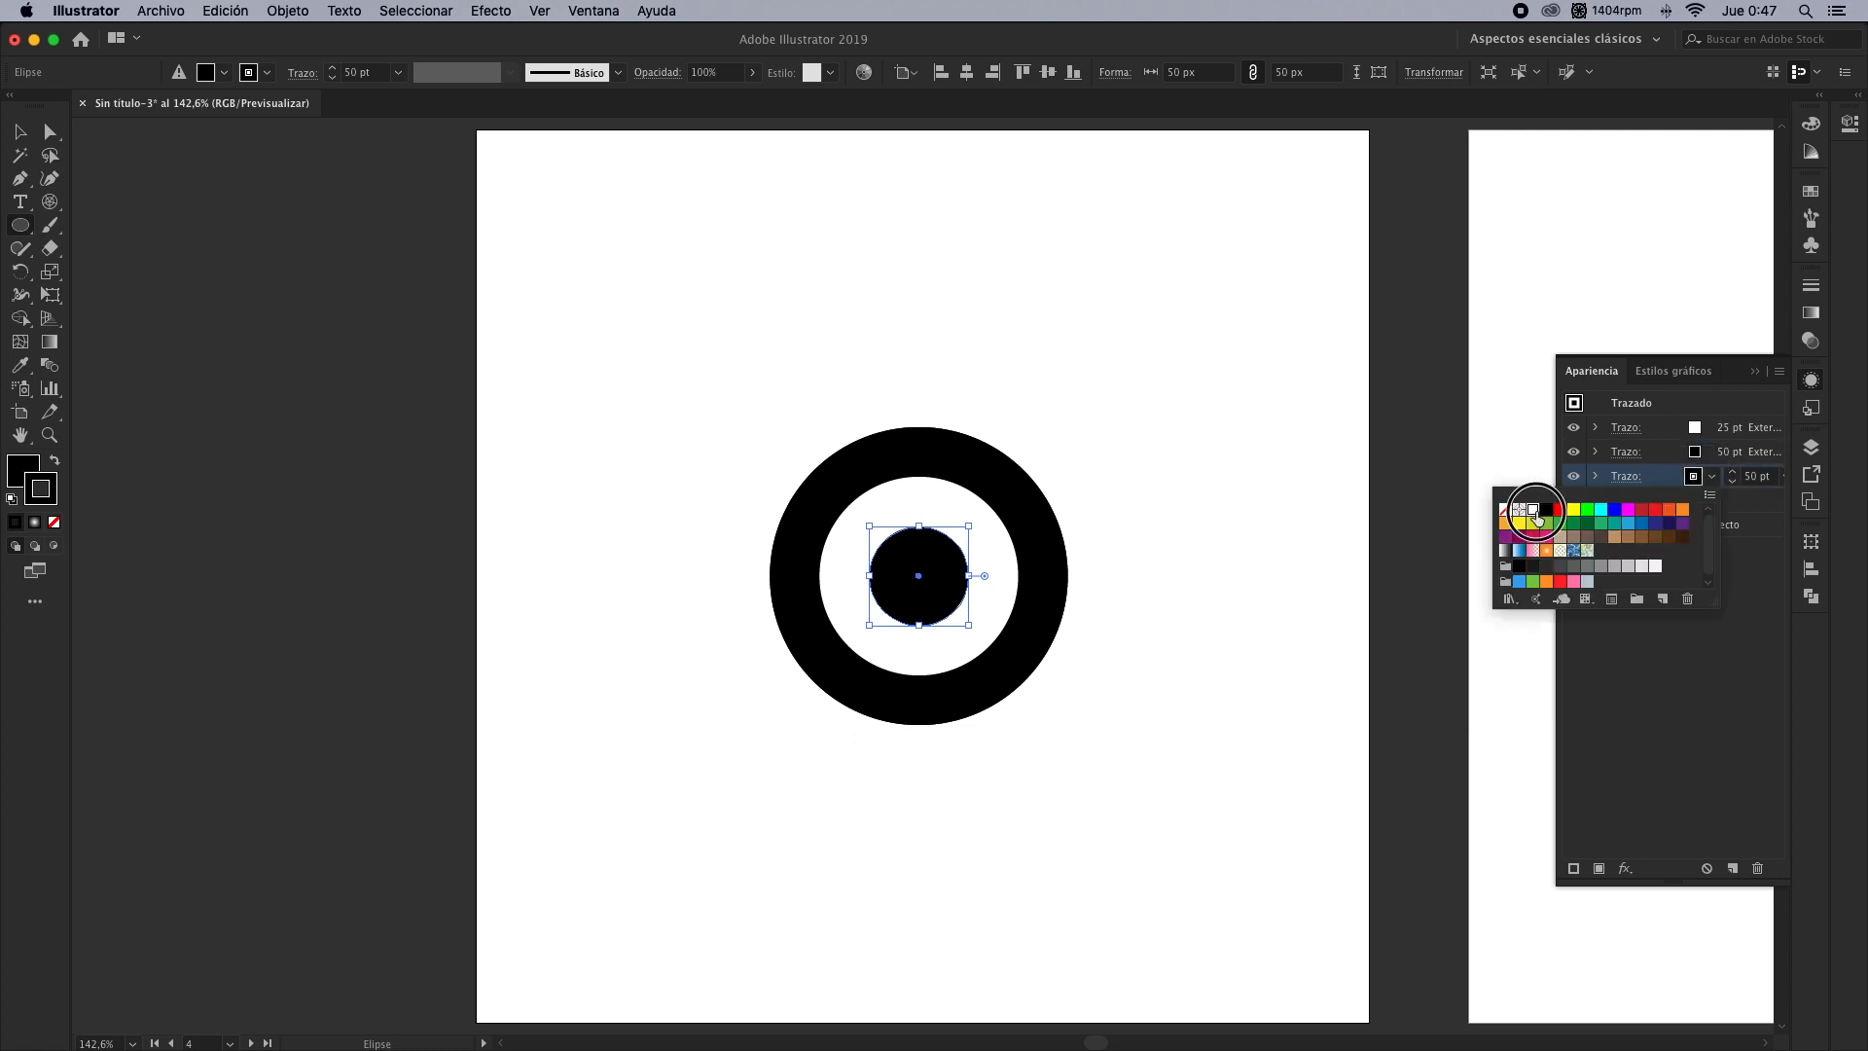
click(1729, 477)
click(1731, 475)
click(1732, 475)
click(1733, 475)
click(1734, 476)
click(1734, 476)
click(1734, 476)
click(1734, 476)
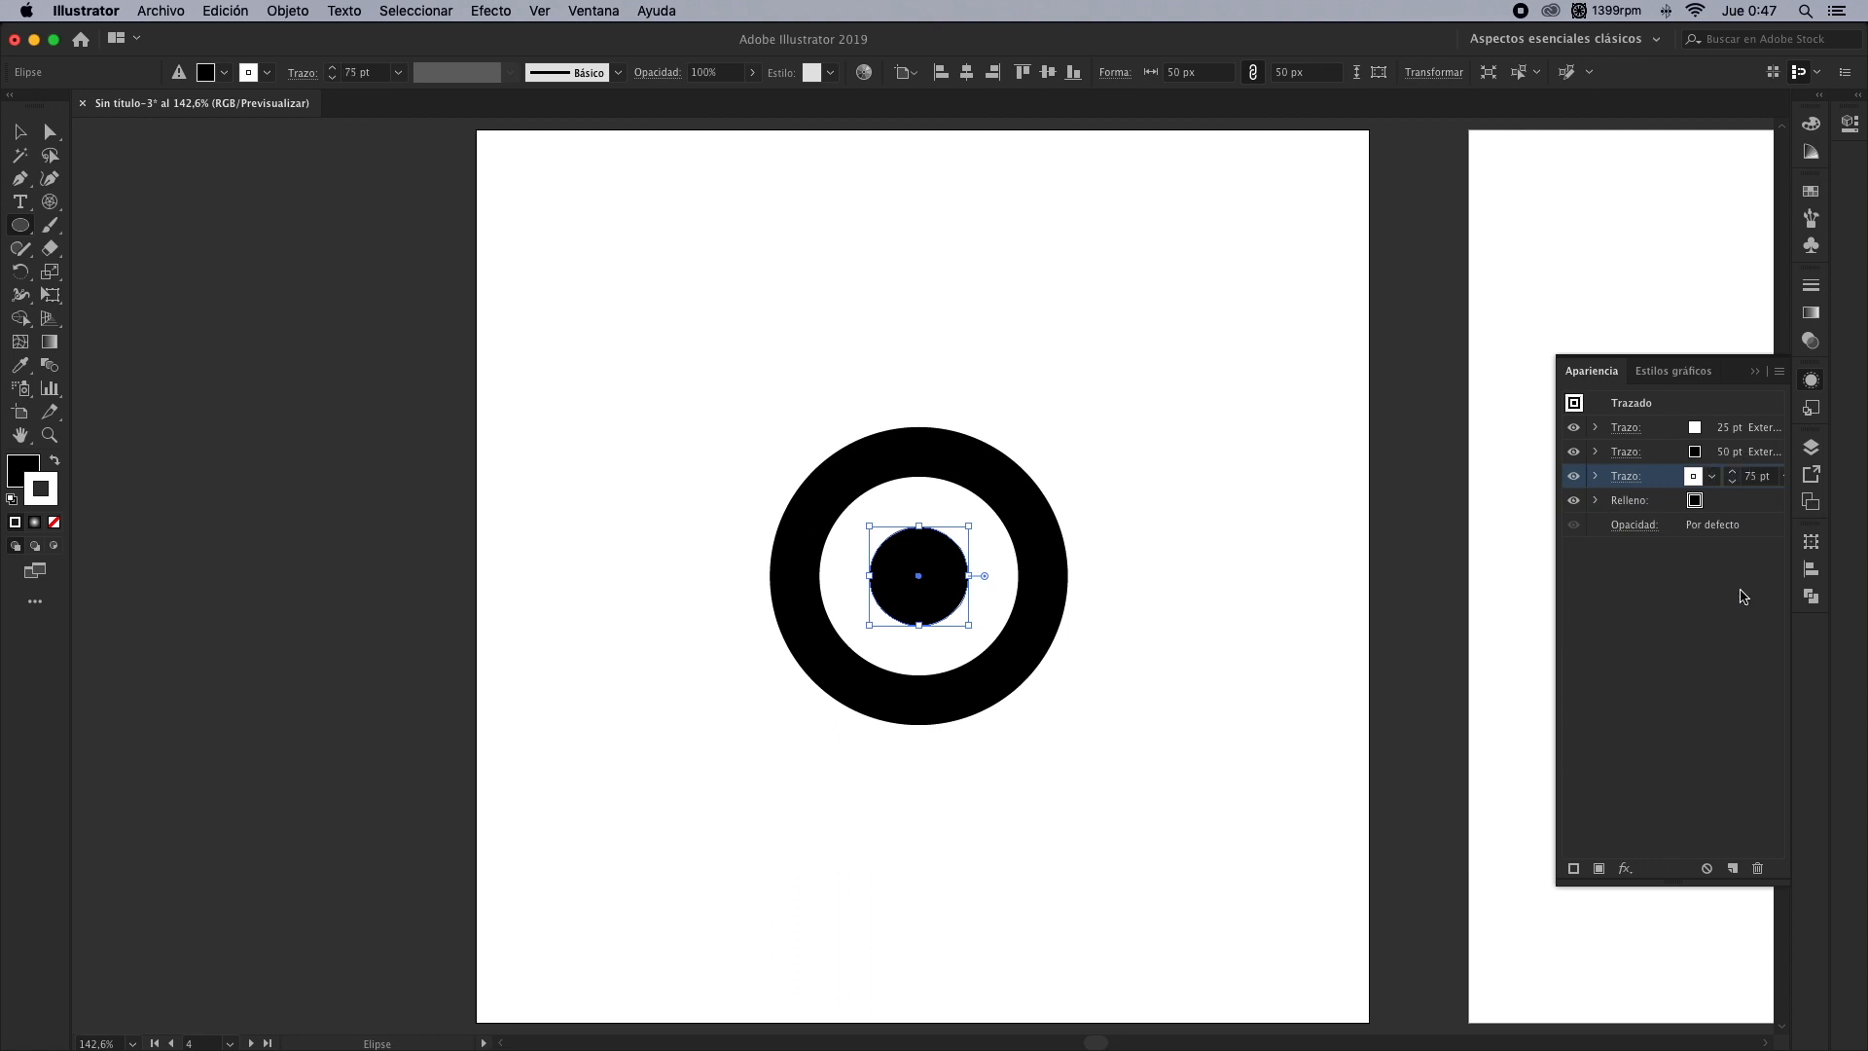
Duplicate the 75 pt white stroke and make the lower copy black with a 100 pt weight
click(1734, 868)
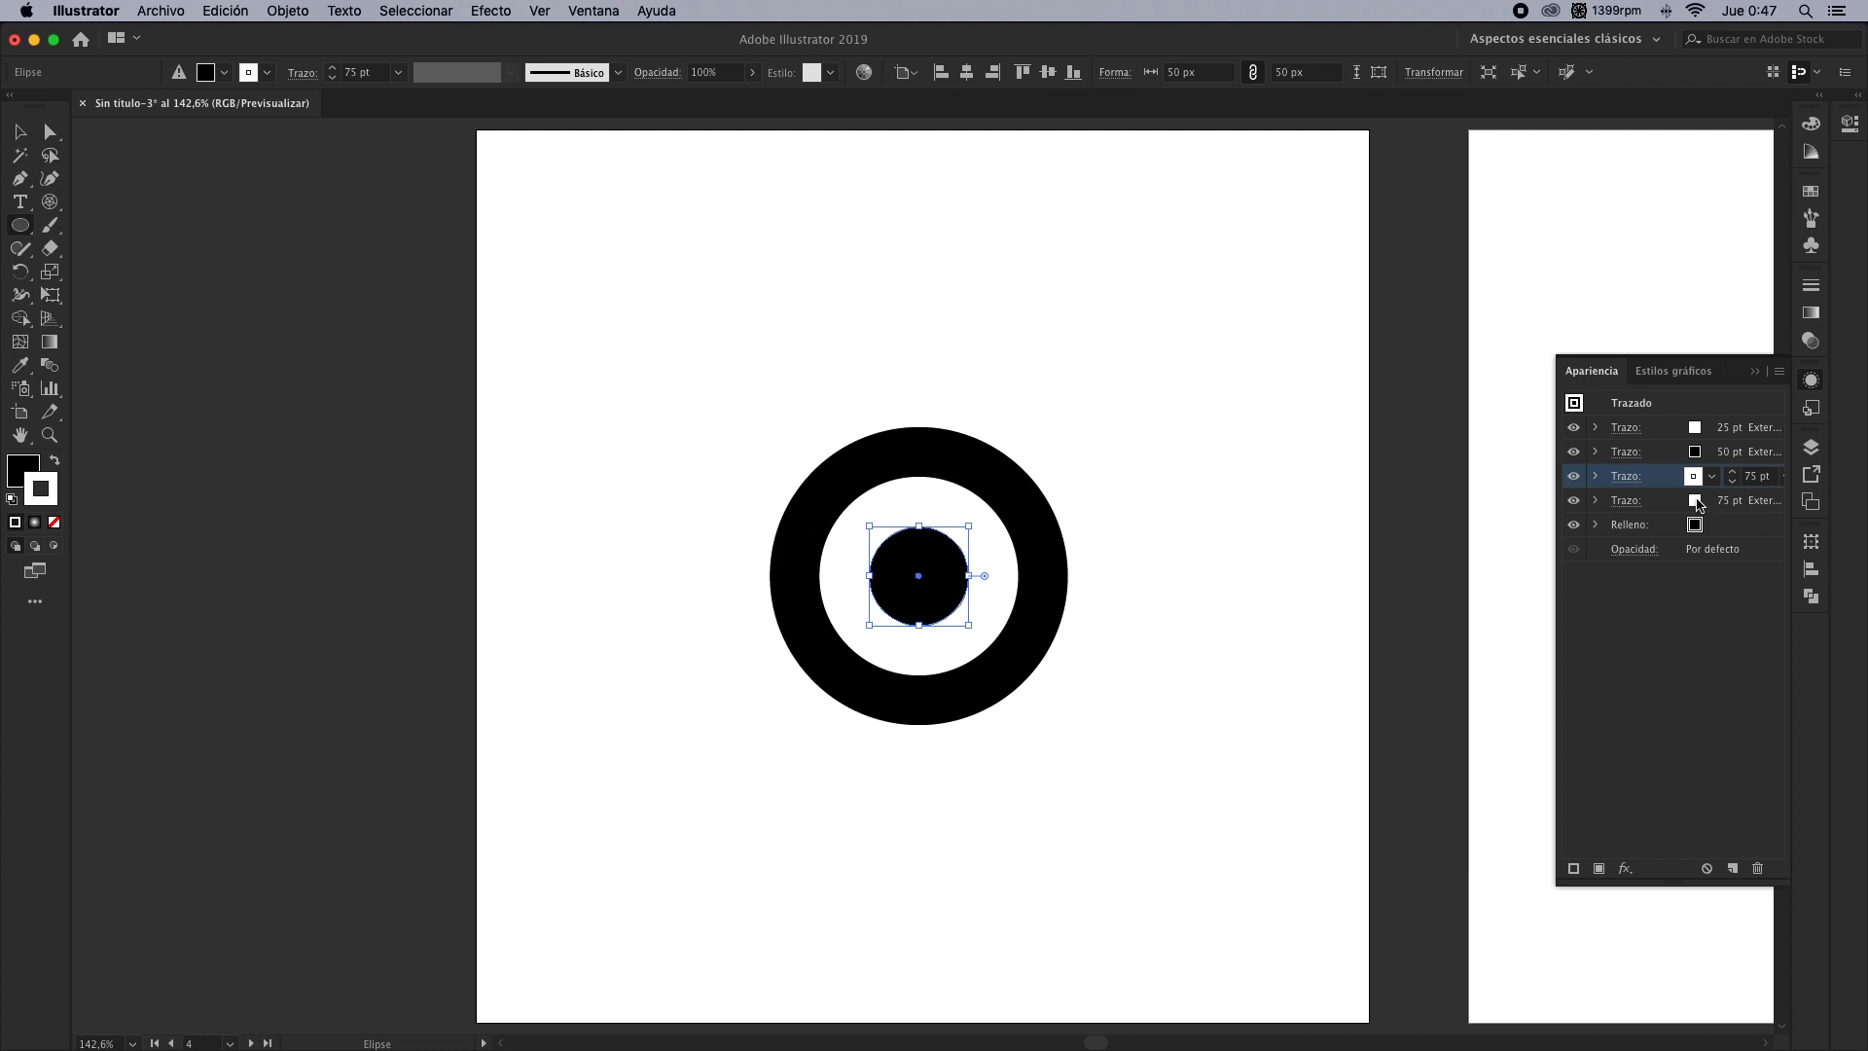
click(1698, 503)
click(1695, 501)
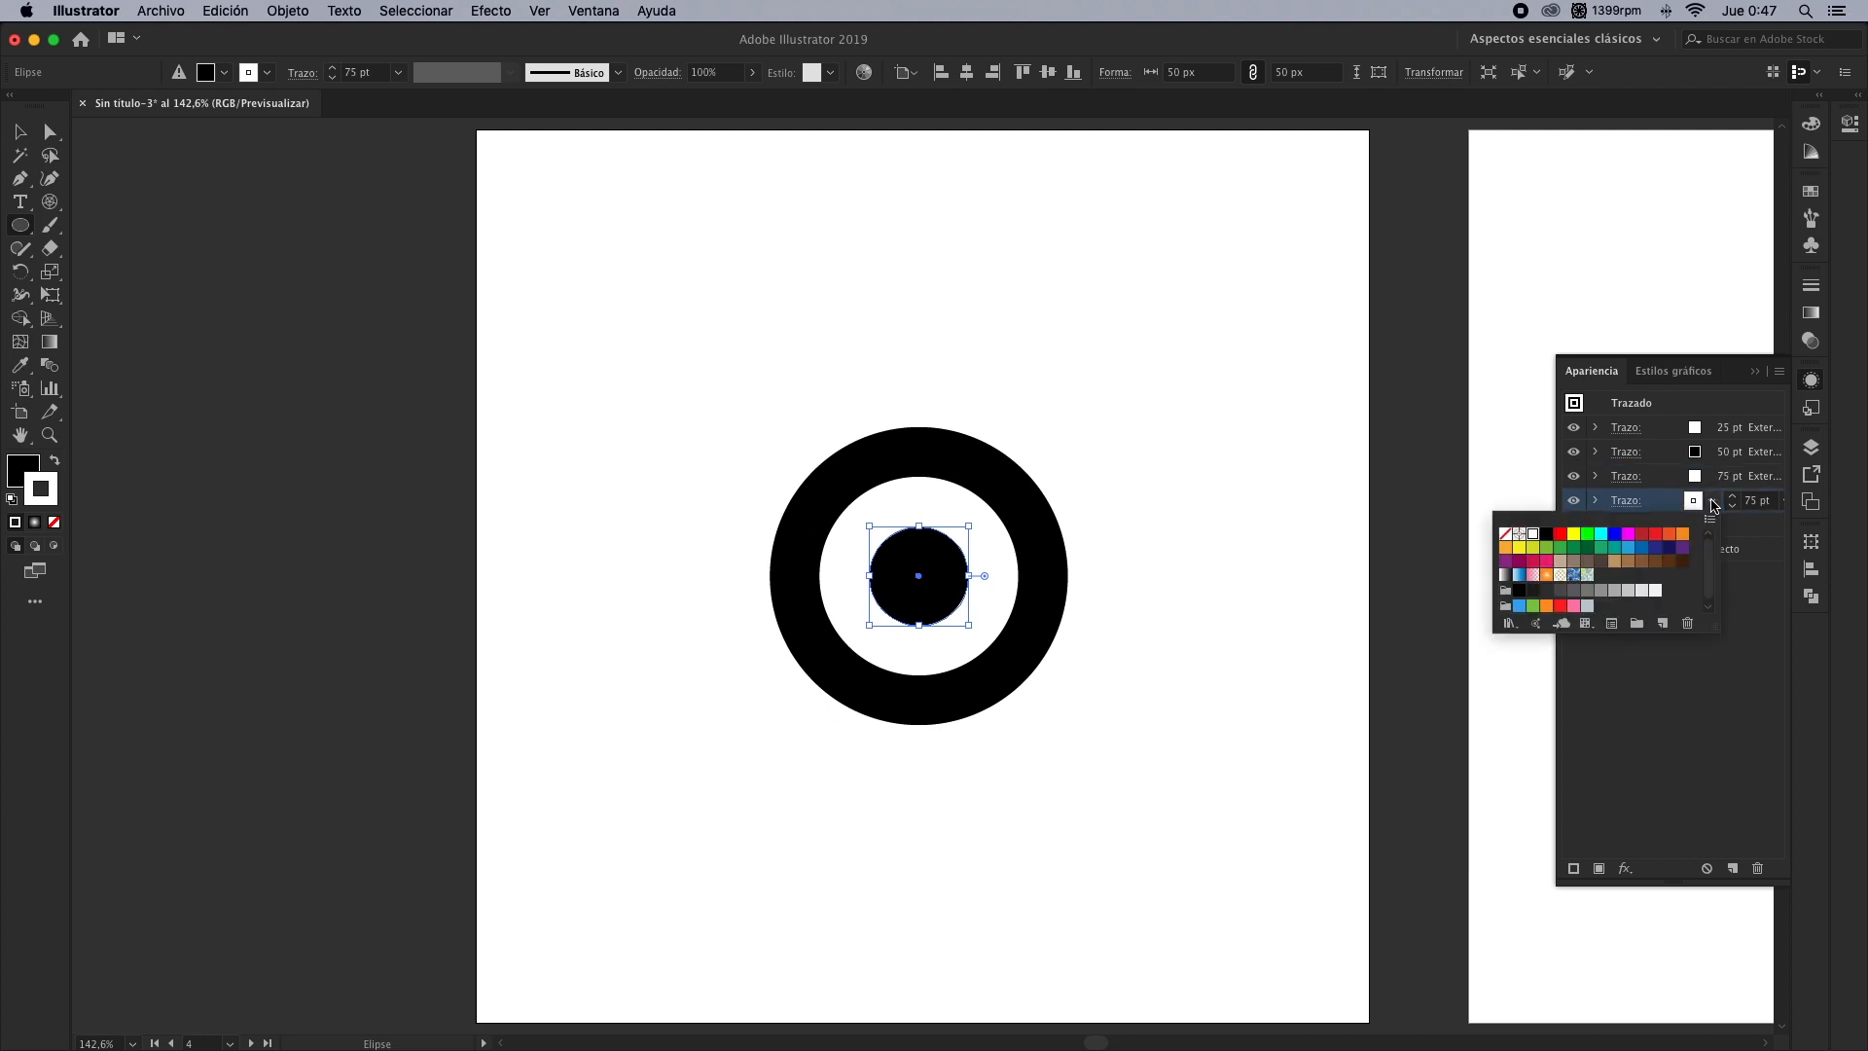
click(1547, 534)
click(1733, 498)
click(1735, 501)
click(1735, 501)
click(1735, 501)
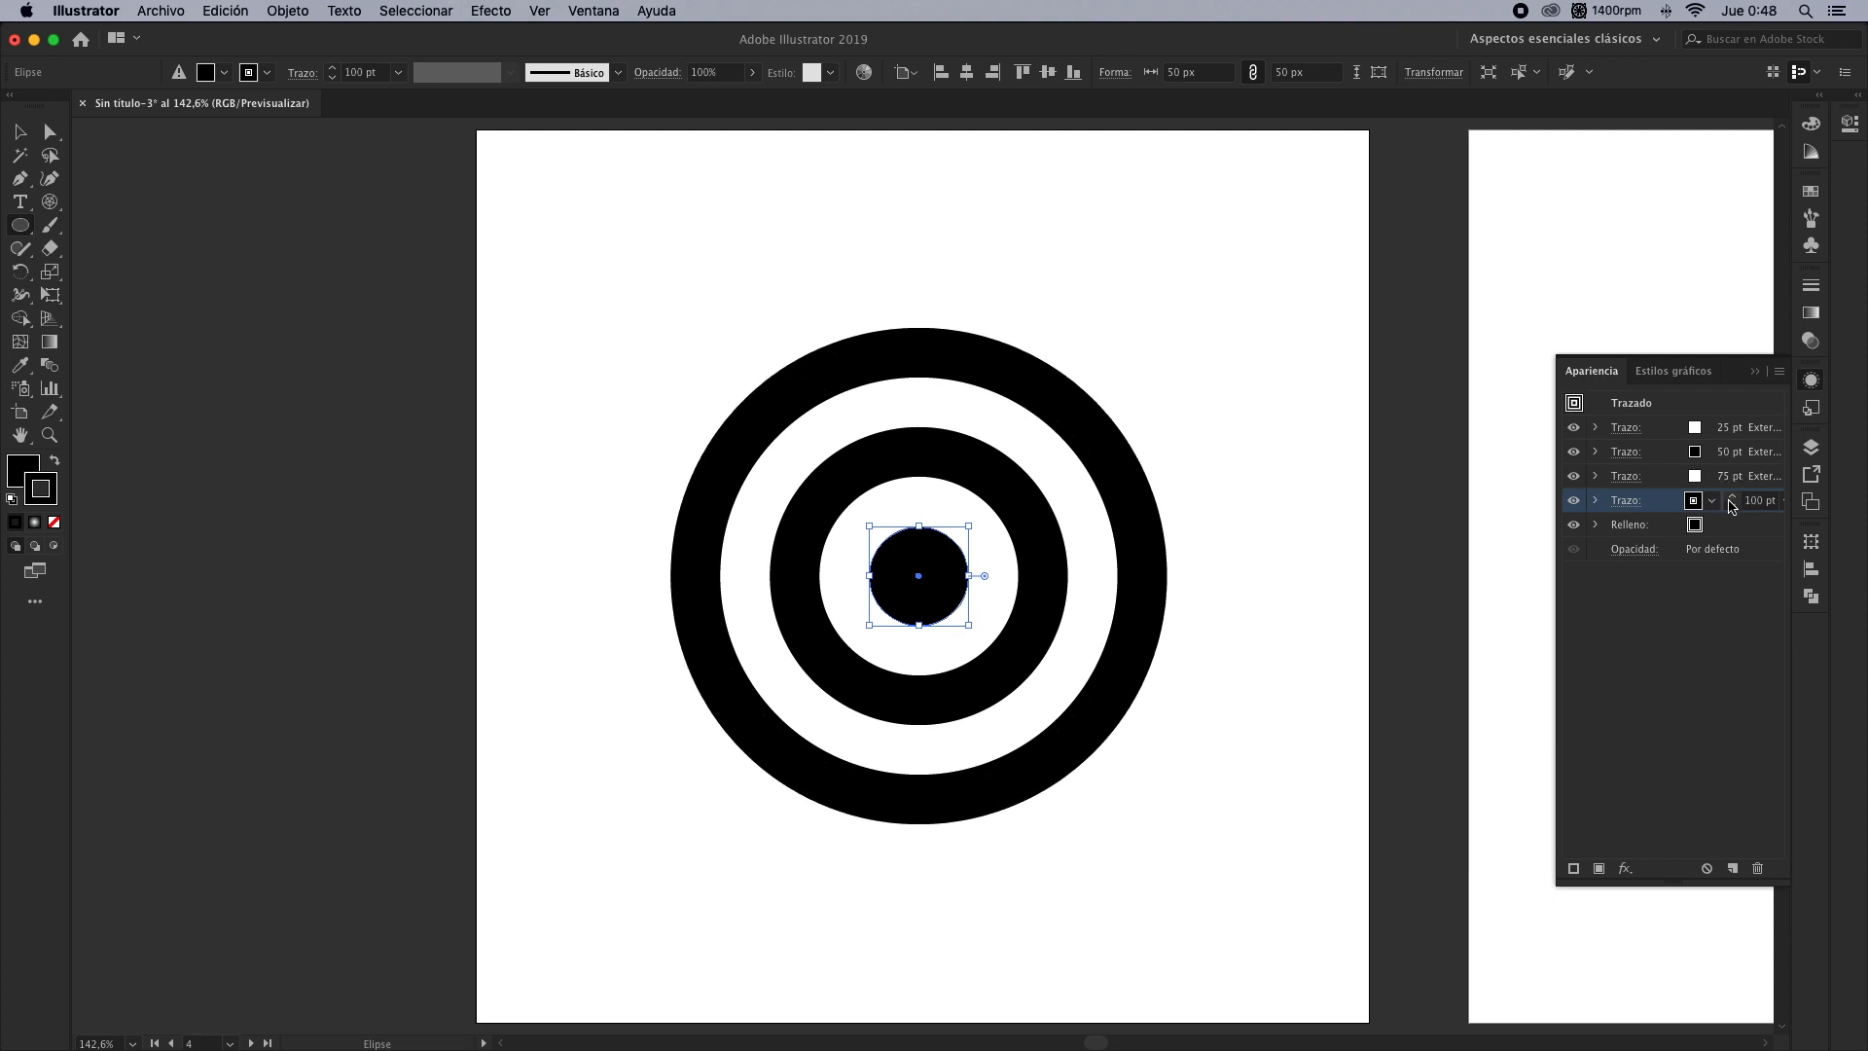
Duplicate the 100 pt black stroke and make the lower copy white with a 125 pt weight
click(1733, 868)
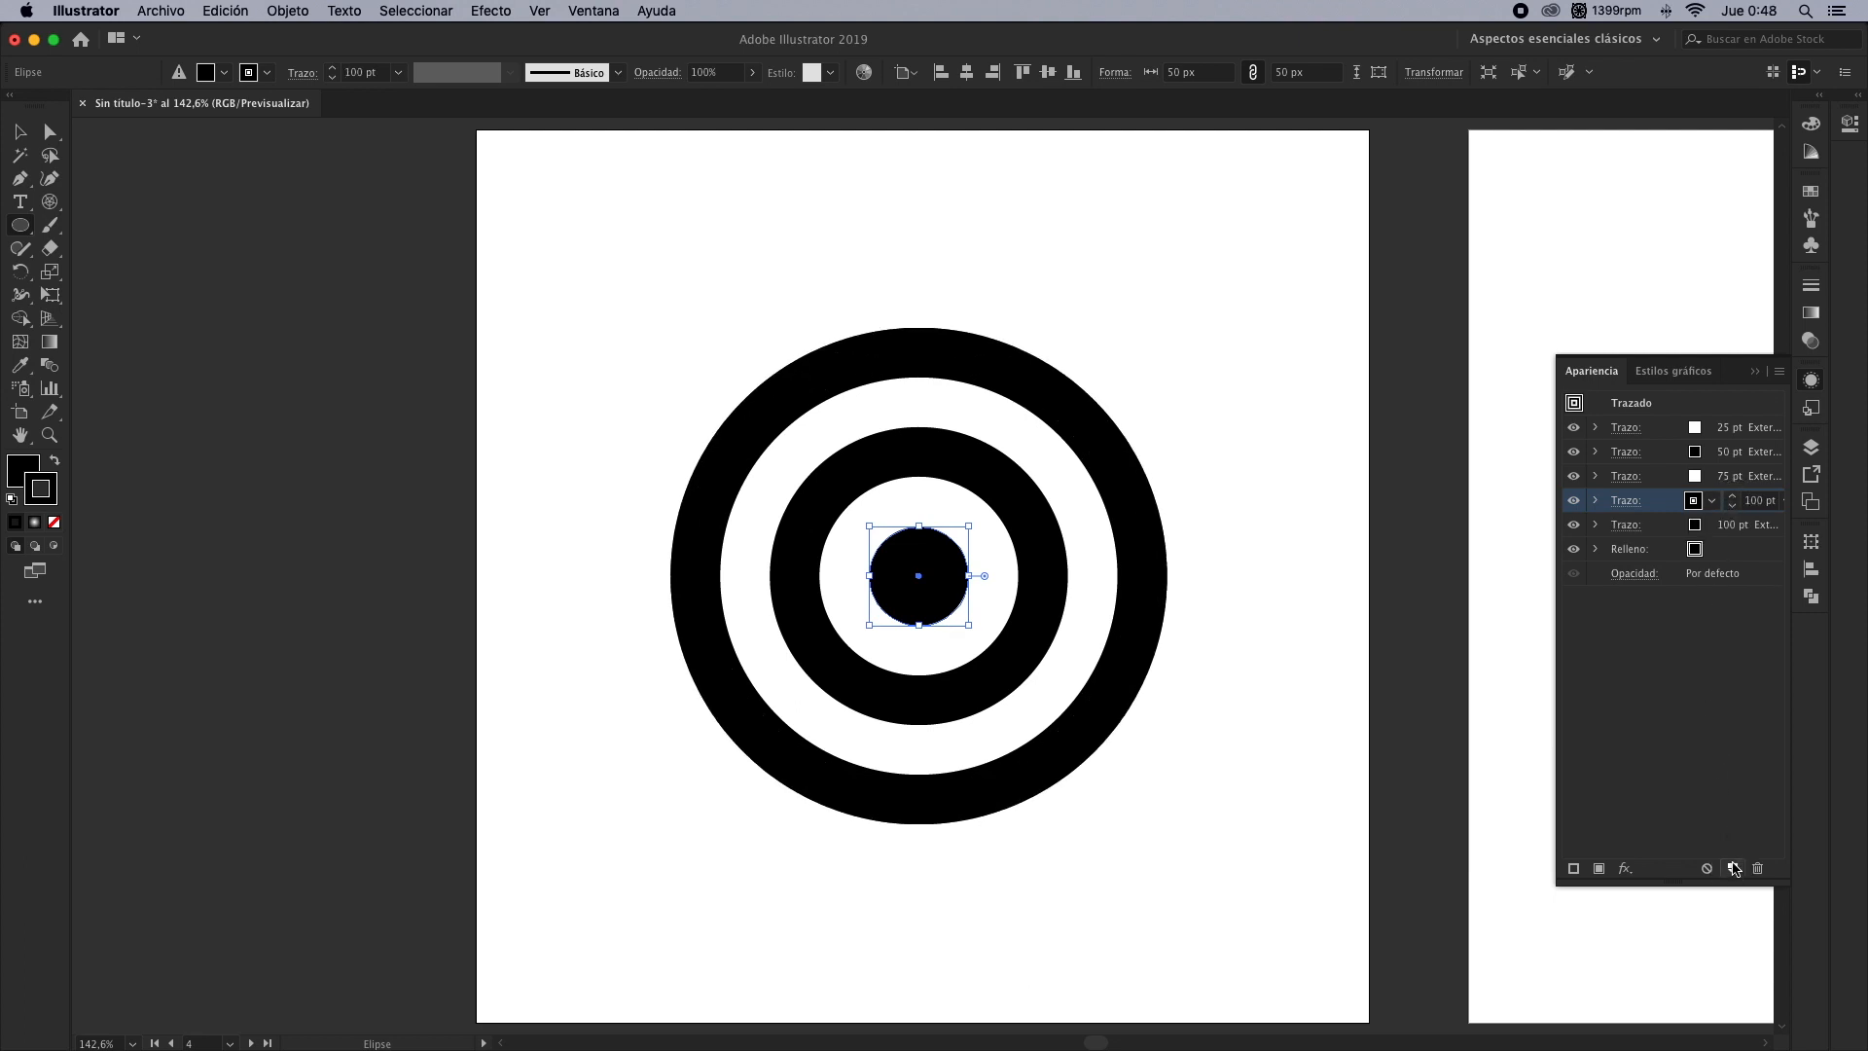
click(1704, 524)
click(1712, 525)
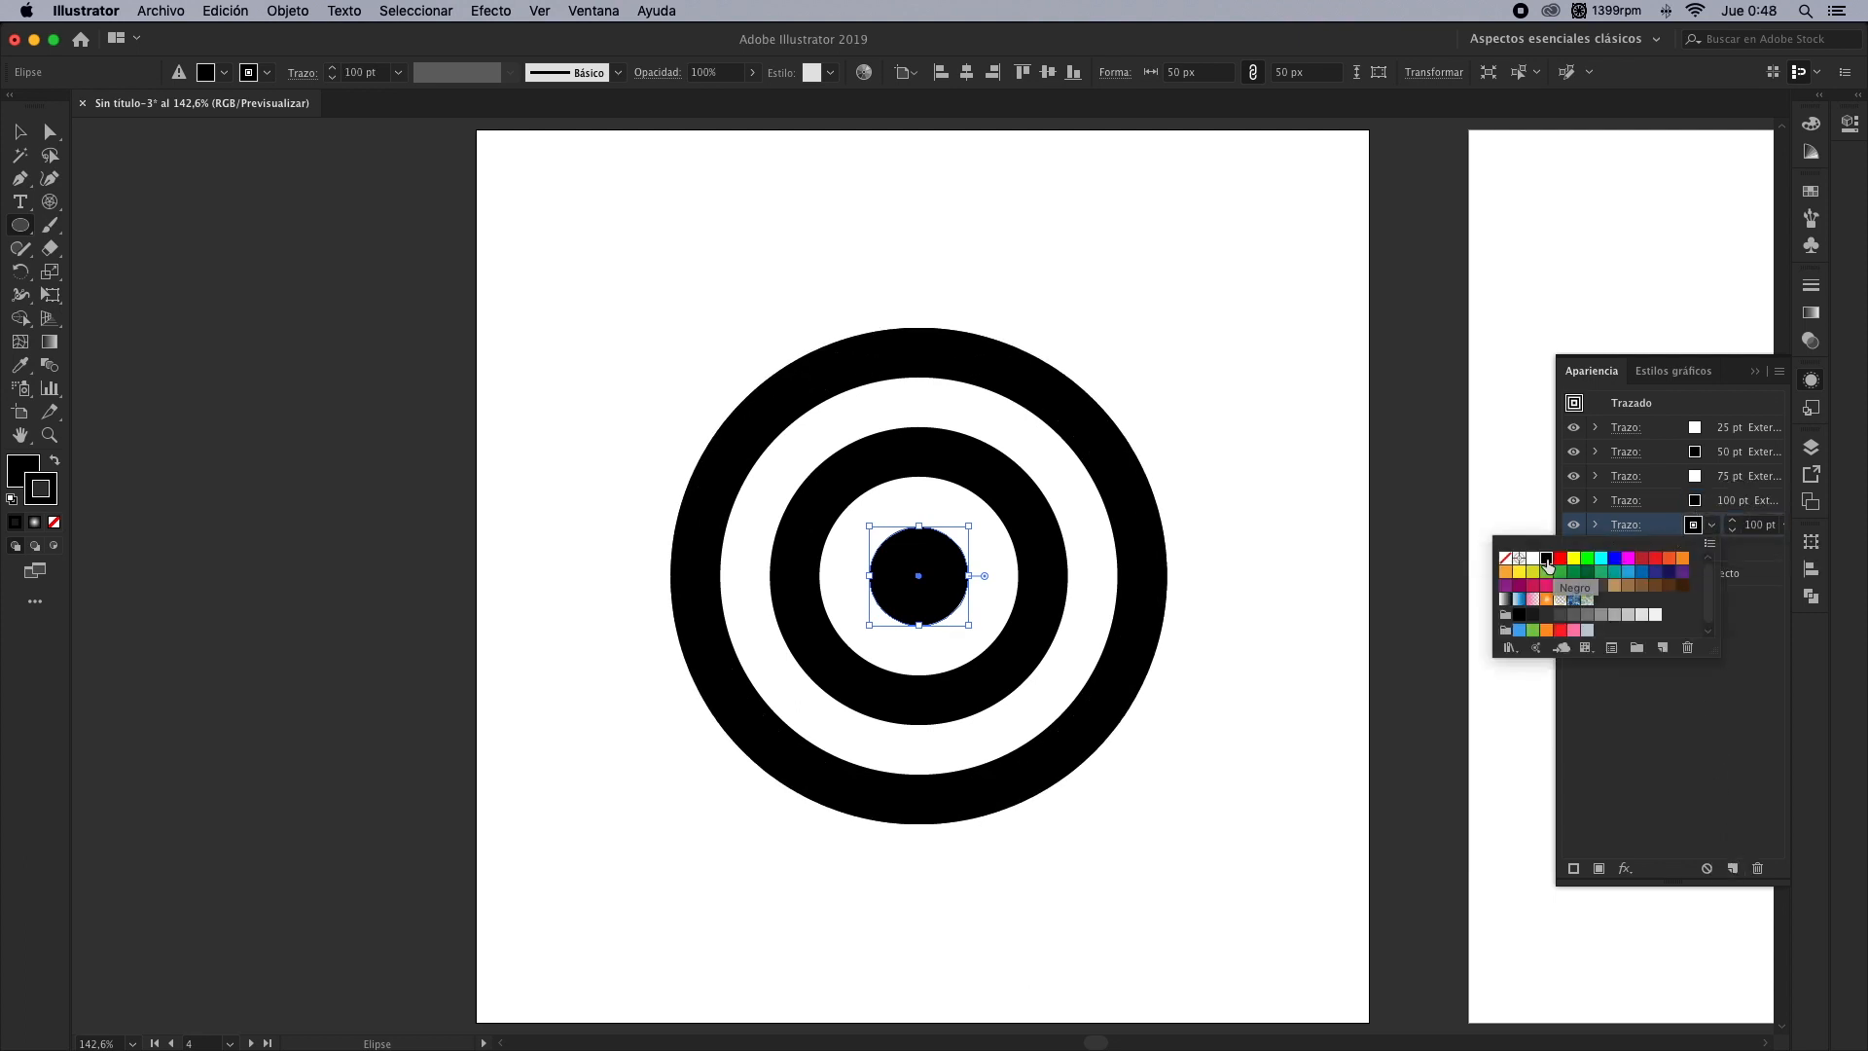
click(1534, 559)
click(1733, 523)
click(1733, 522)
click(1733, 524)
click(1733, 523)
click(1733, 523)
click(1733, 524)
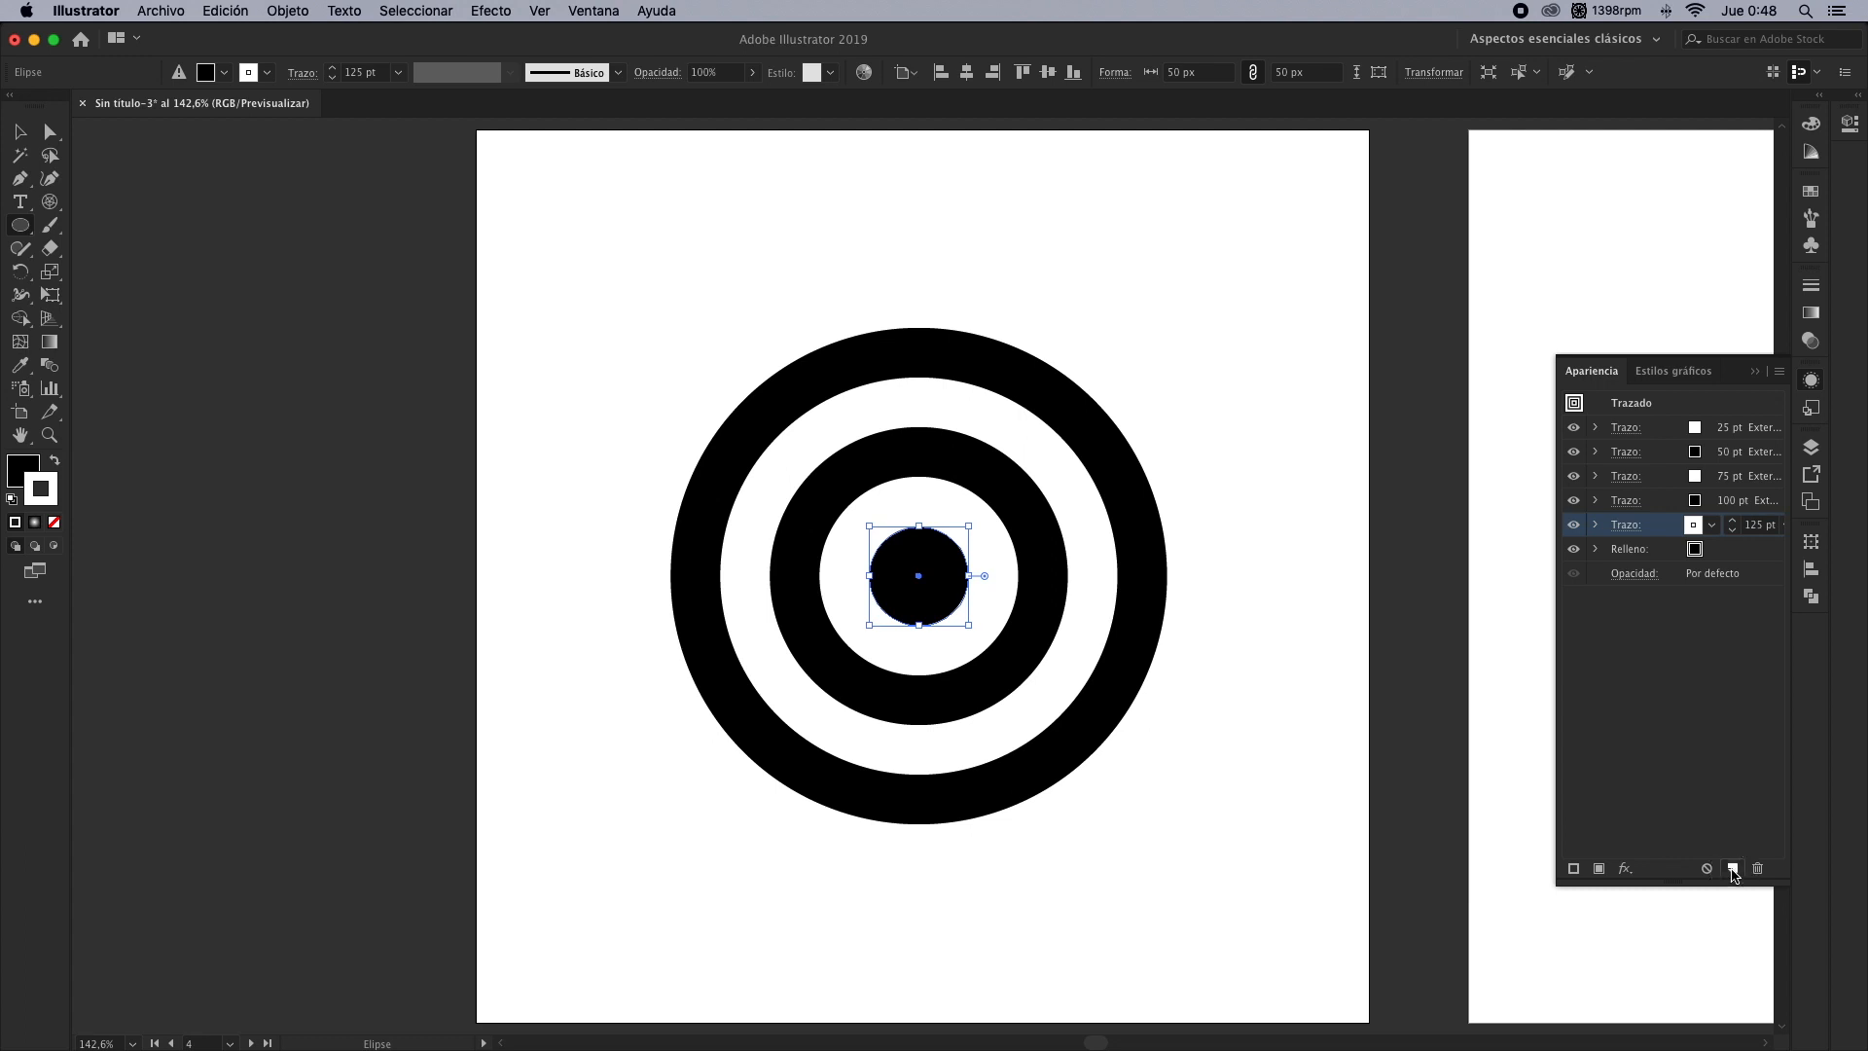
Duplicate the 125 pt white stroke and make the lower copy black with a 150 pt weight
click(1733, 869)
click(1713, 550)
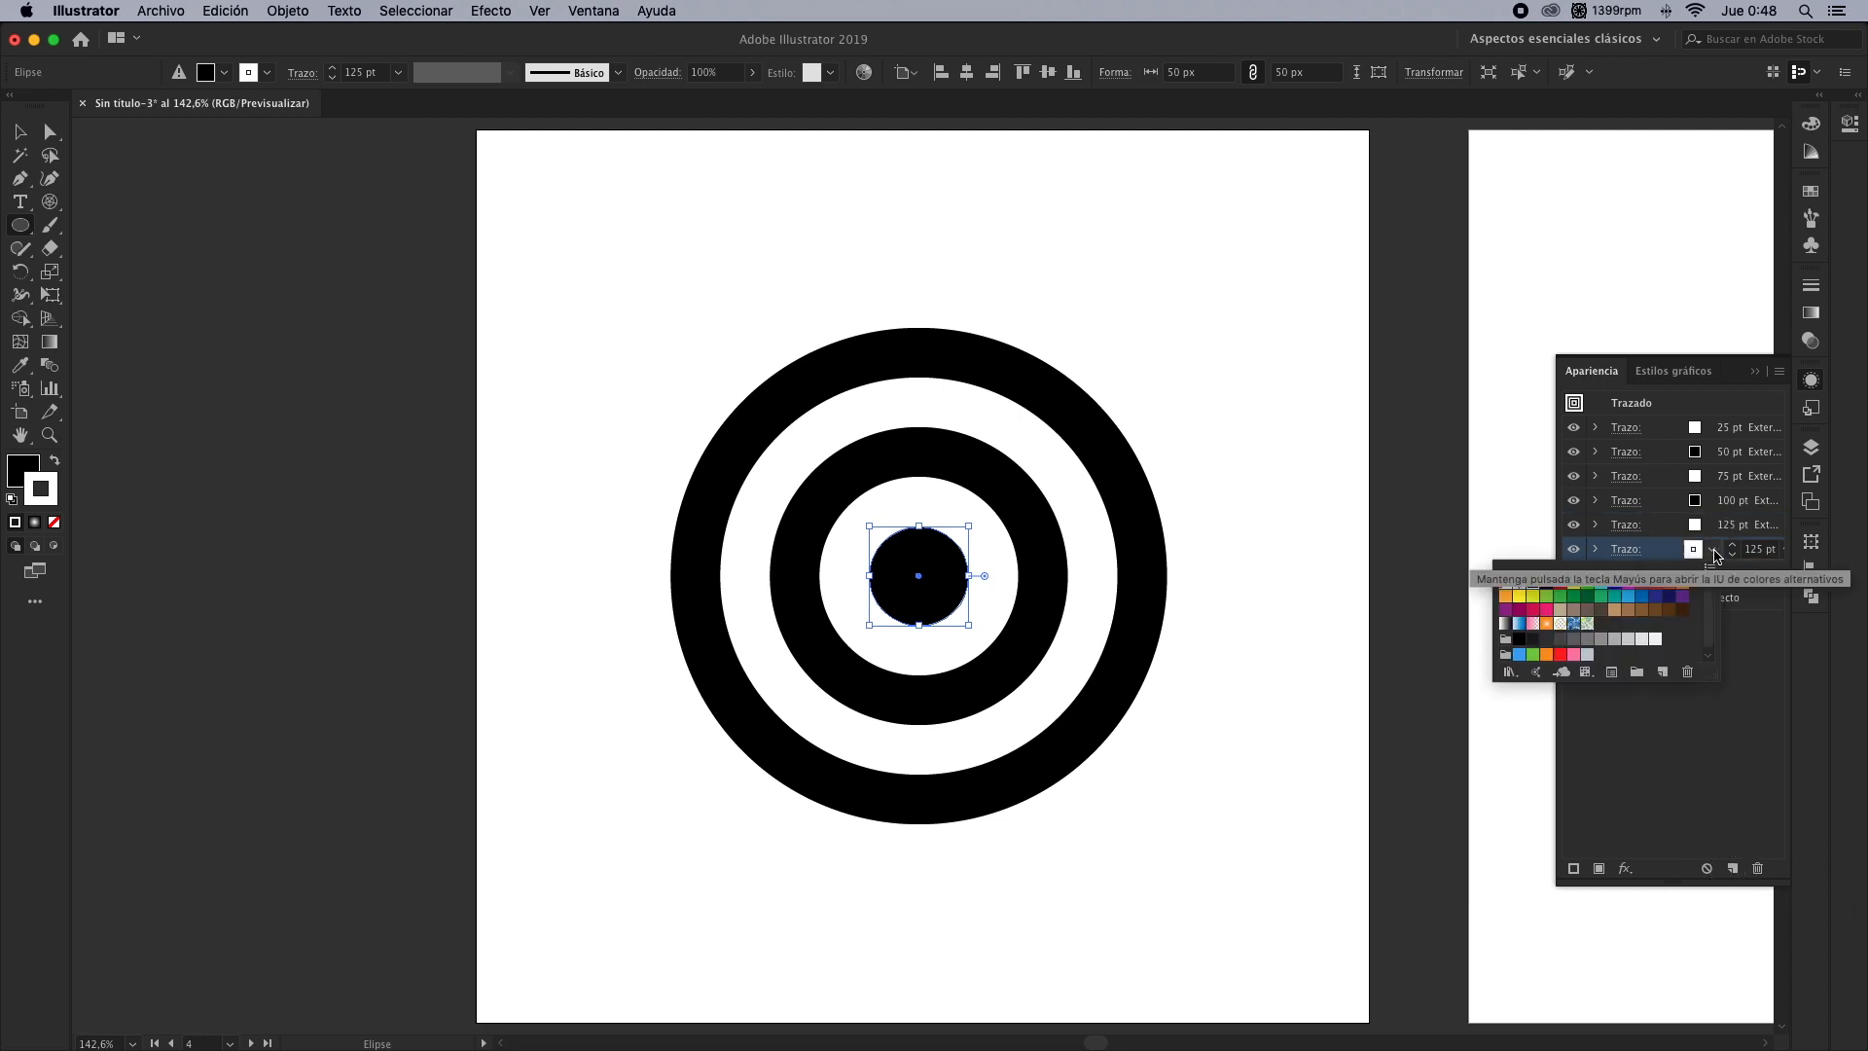
click(1547, 583)
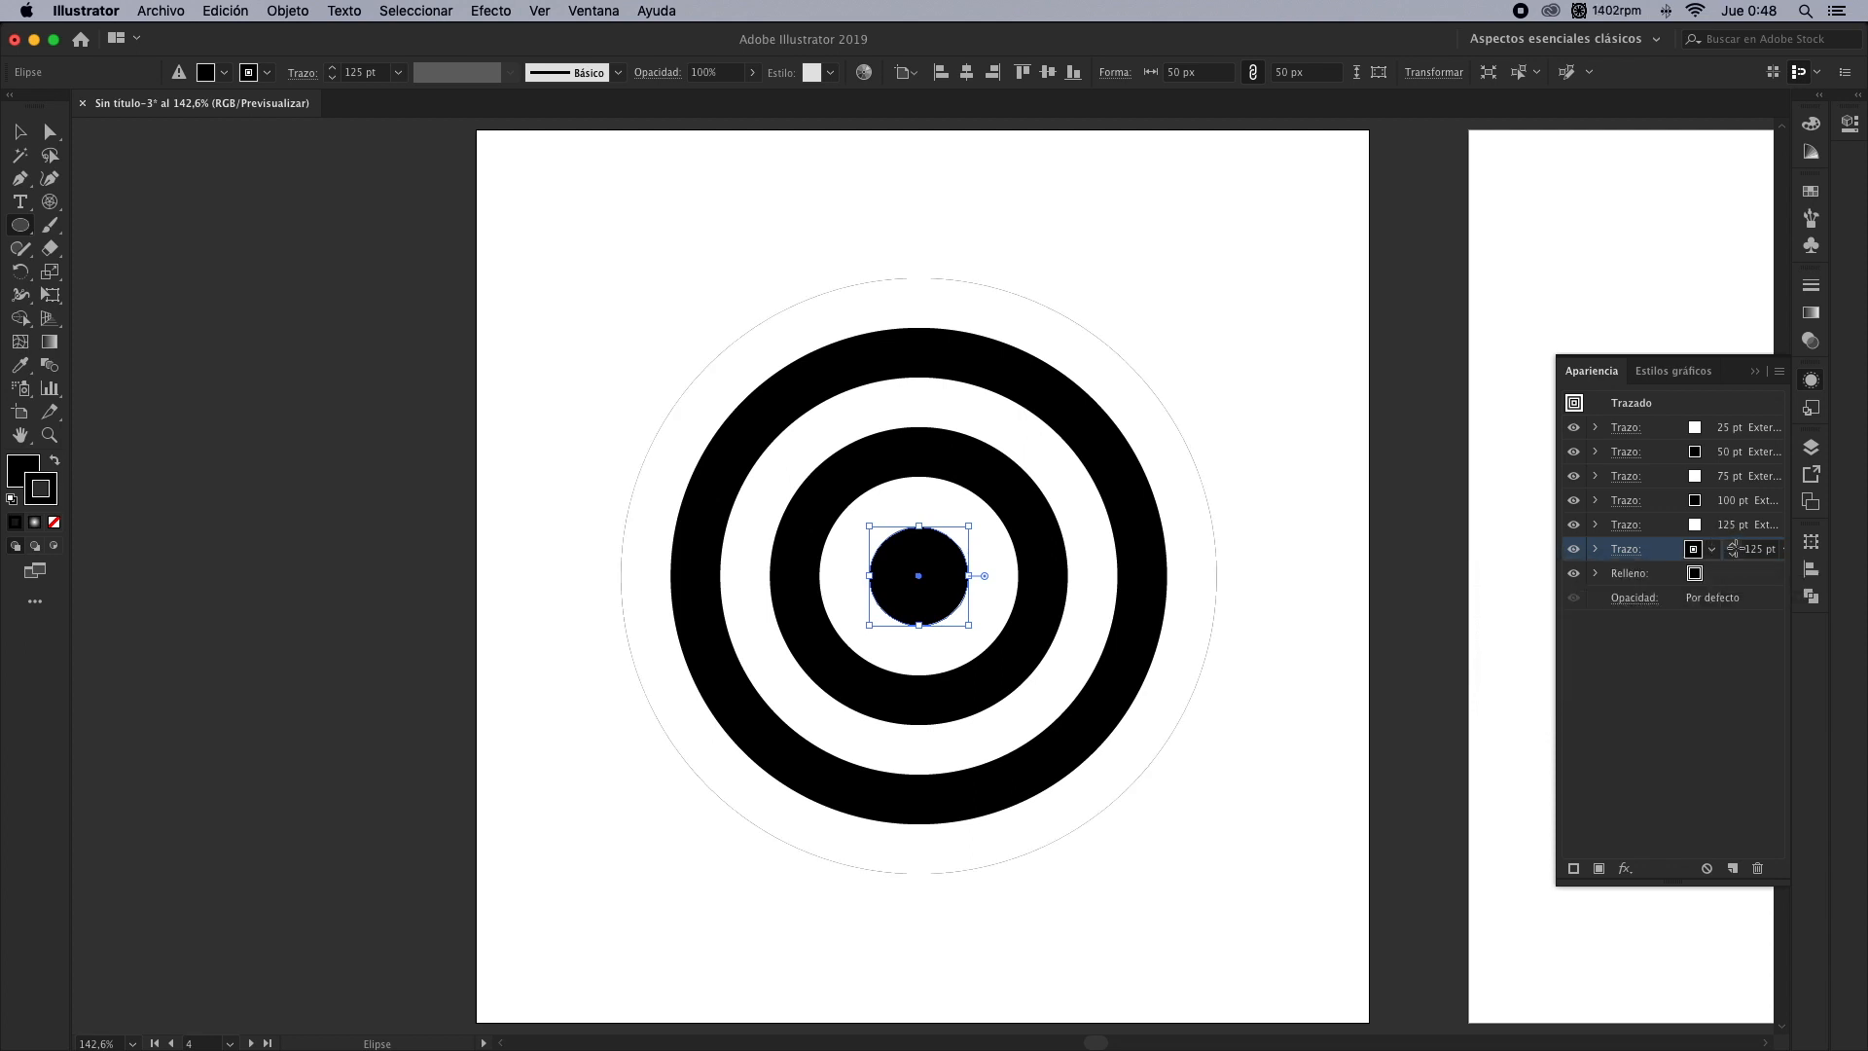
click(1733, 545)
click(1733, 545)
click(1733, 545)
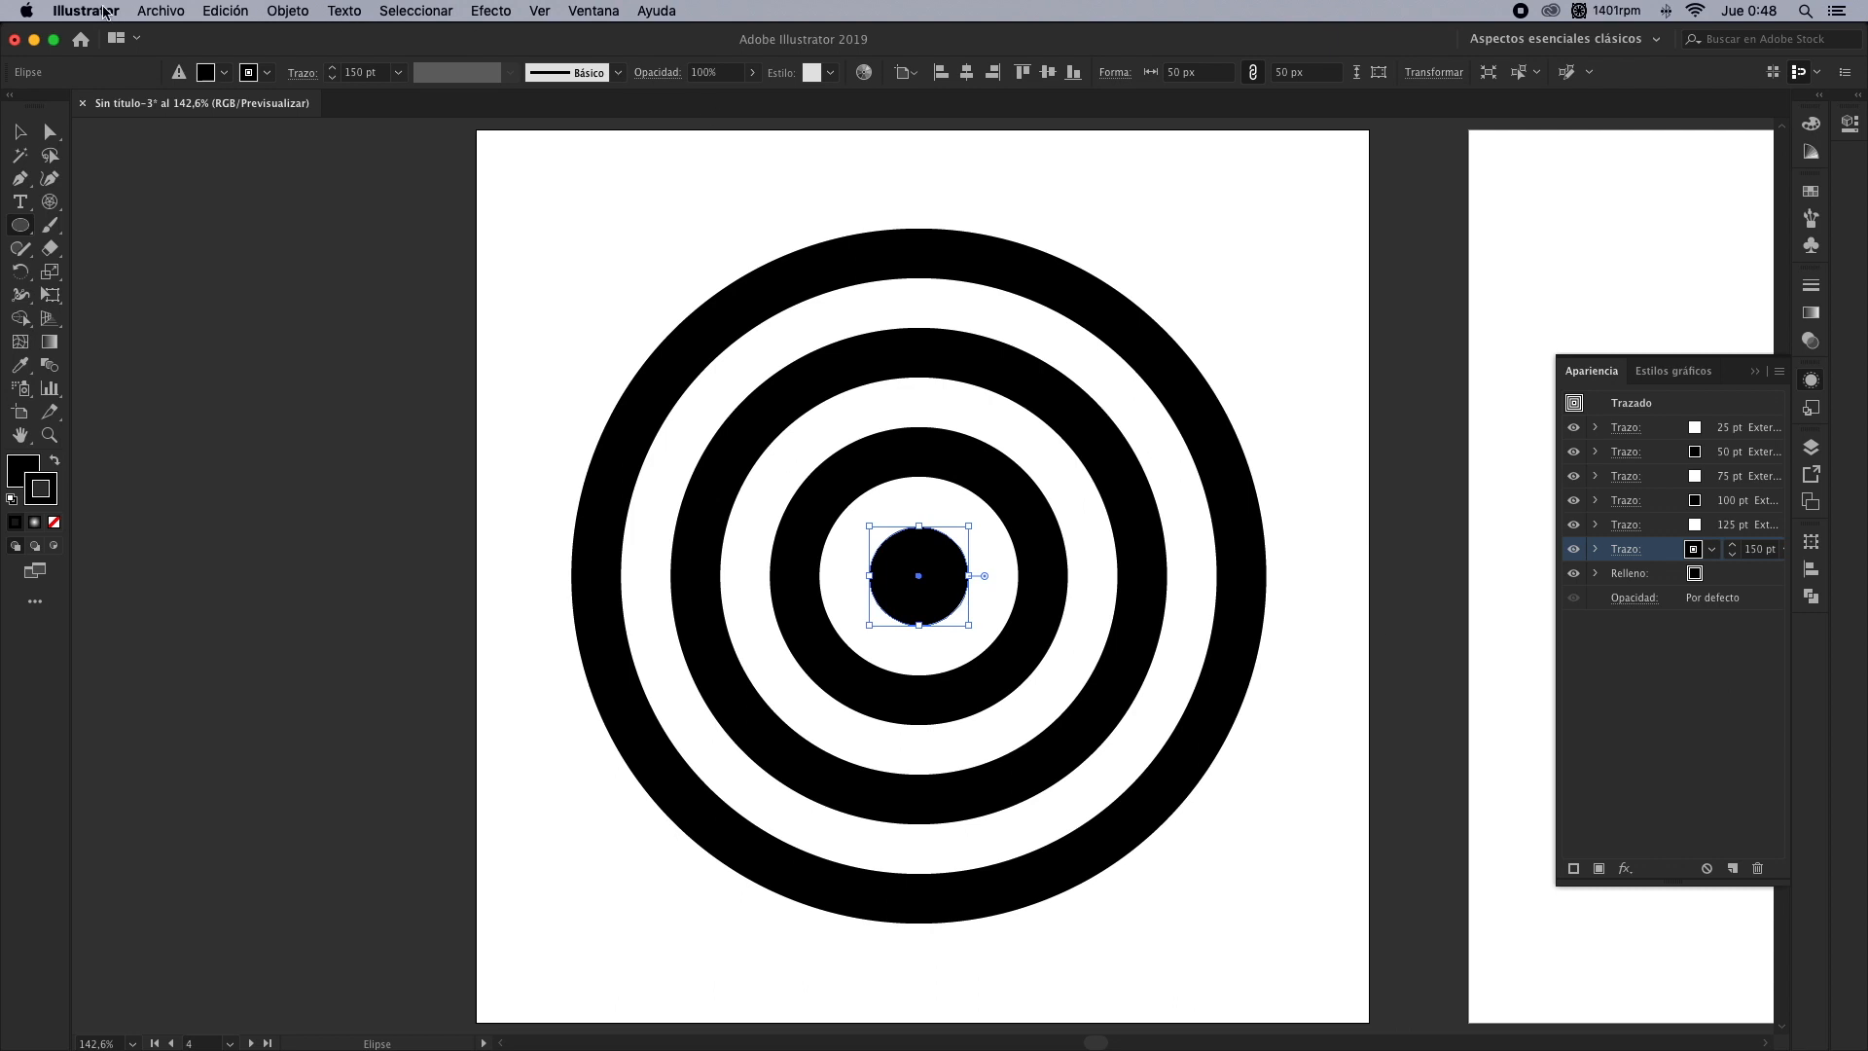
key(v)
click(273, 194)
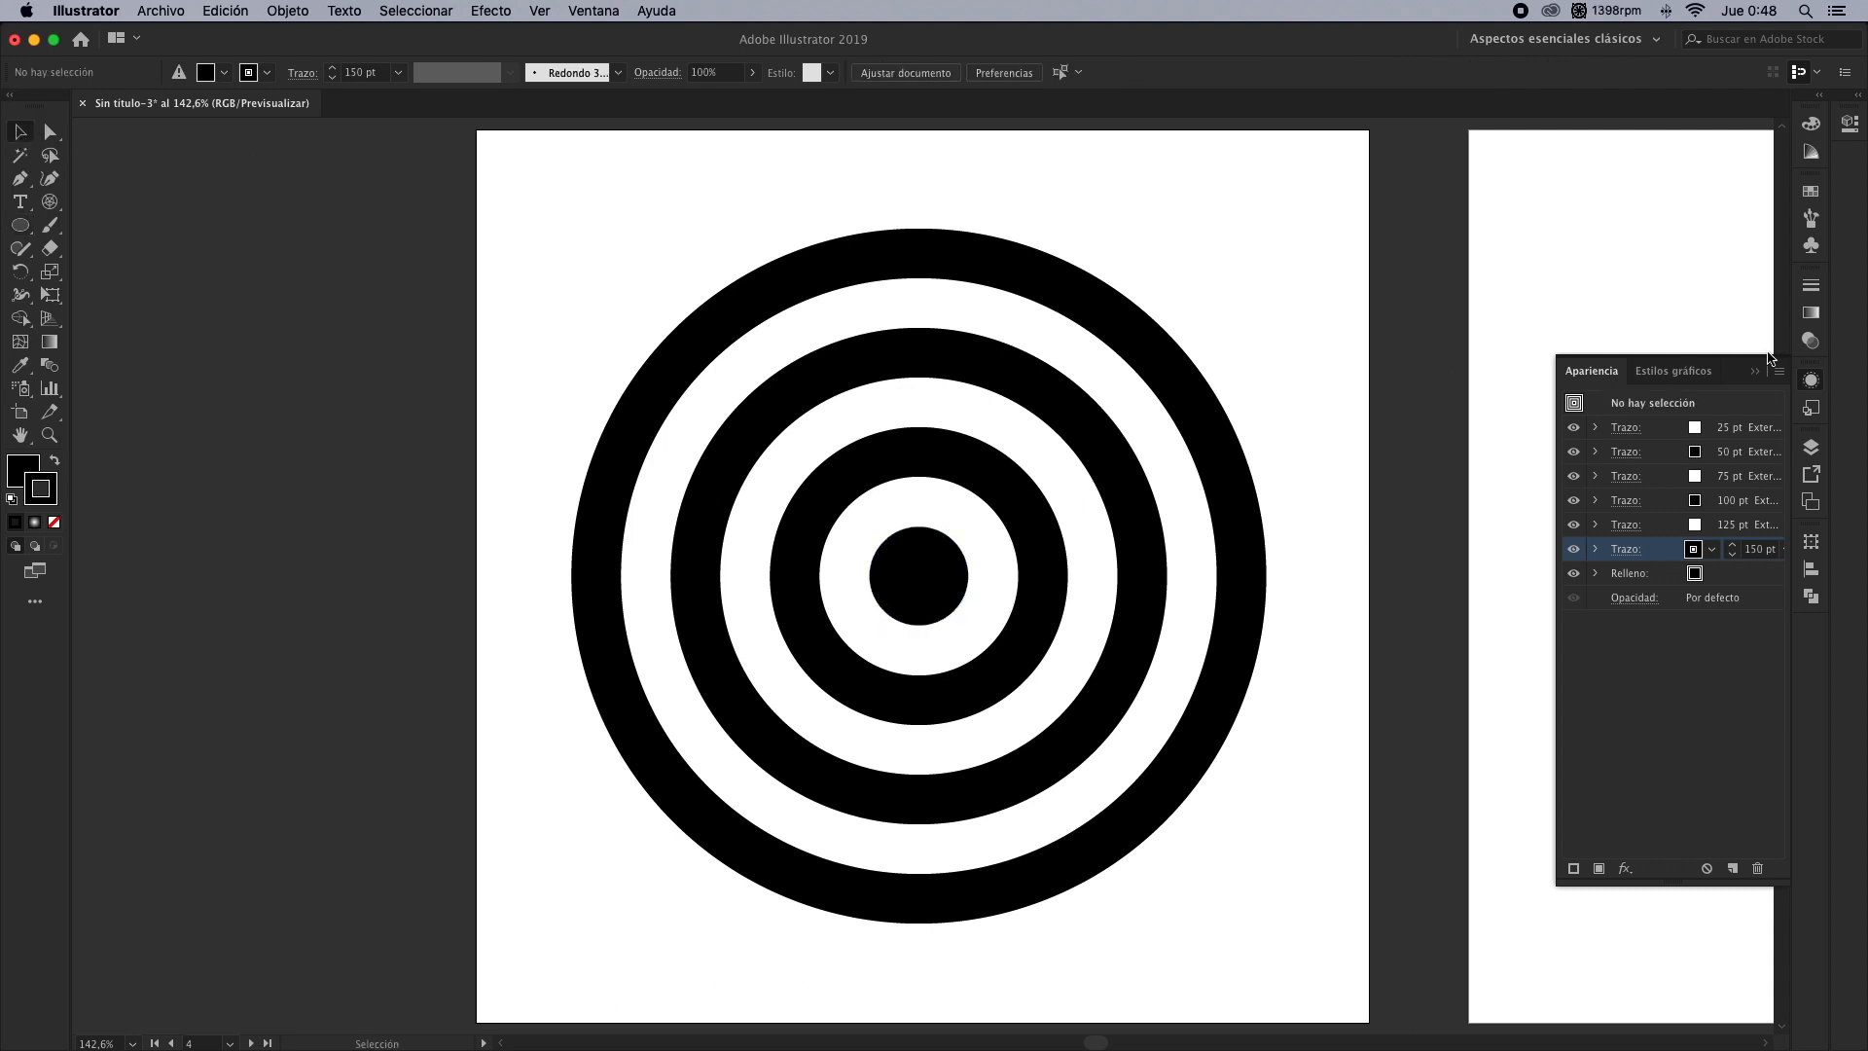
click(1757, 371)
Create a 350 × 350 px circle on the Método 5 artboard
click(1435, 359)
click(1488, 367)
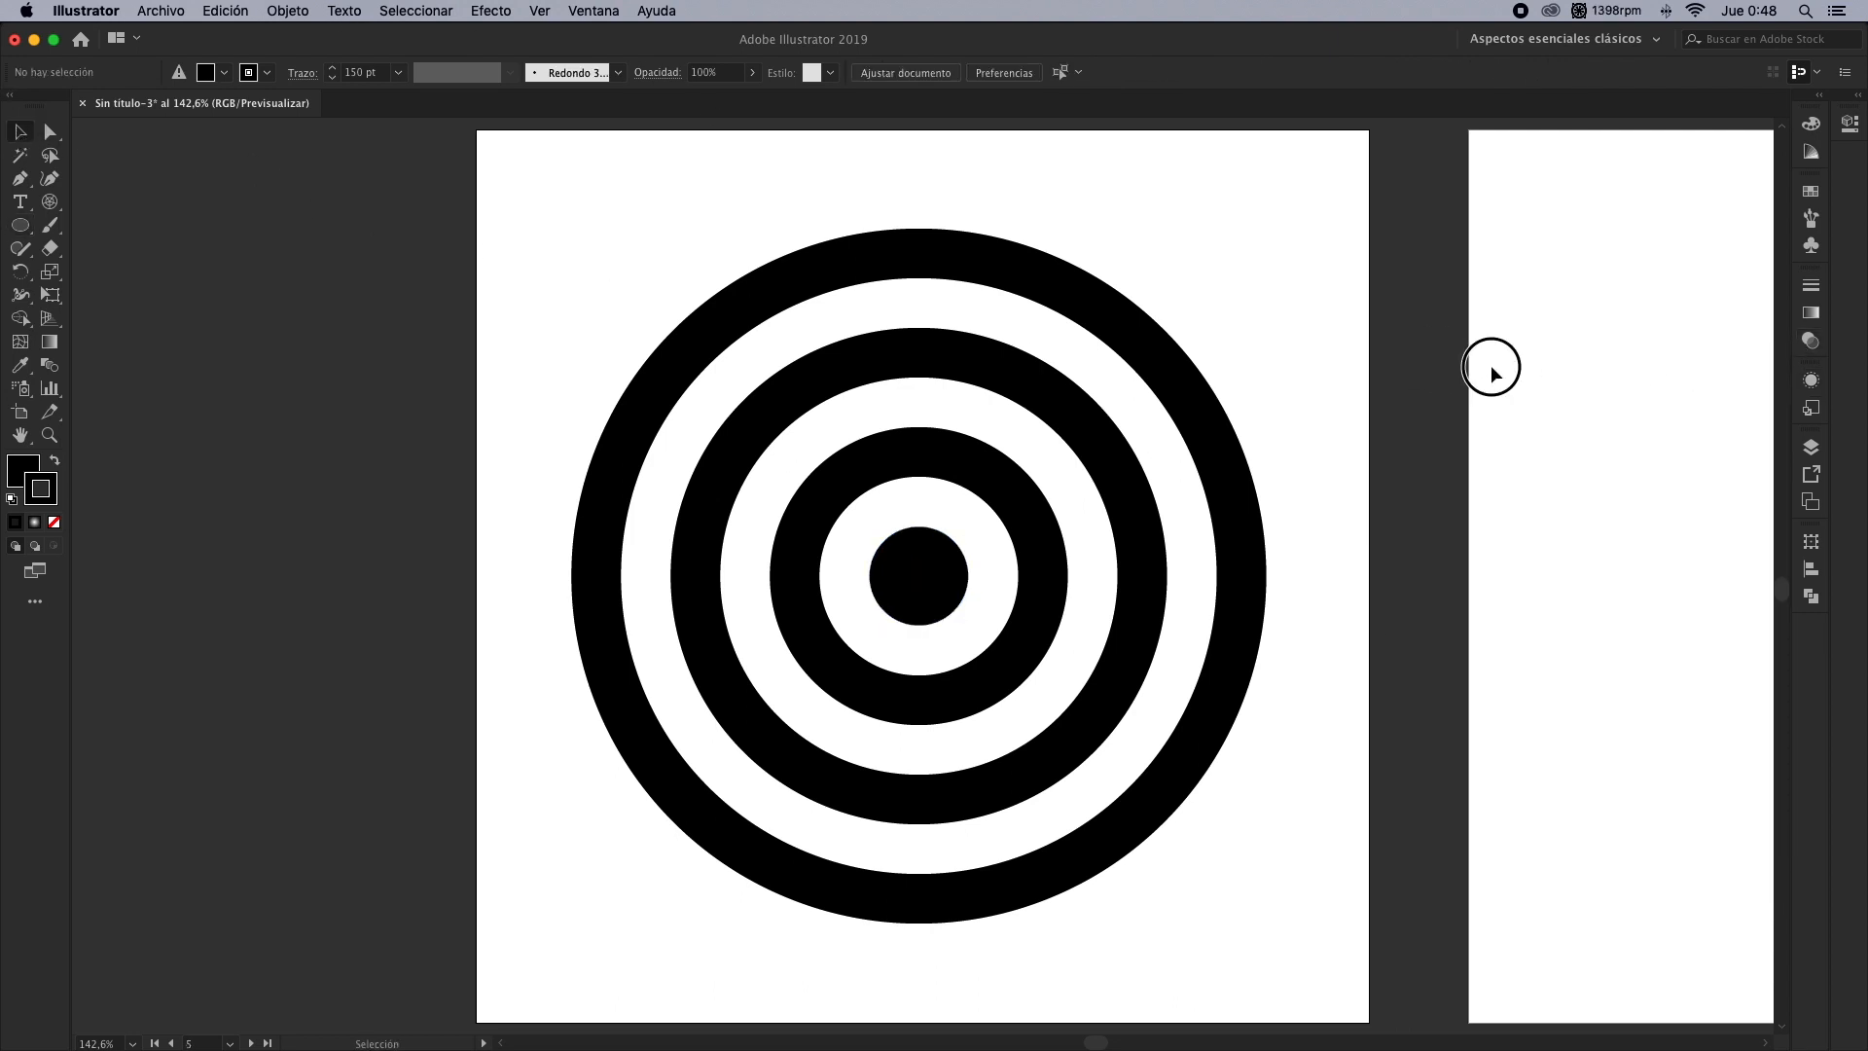
scroll(1496, 374, right, 10)
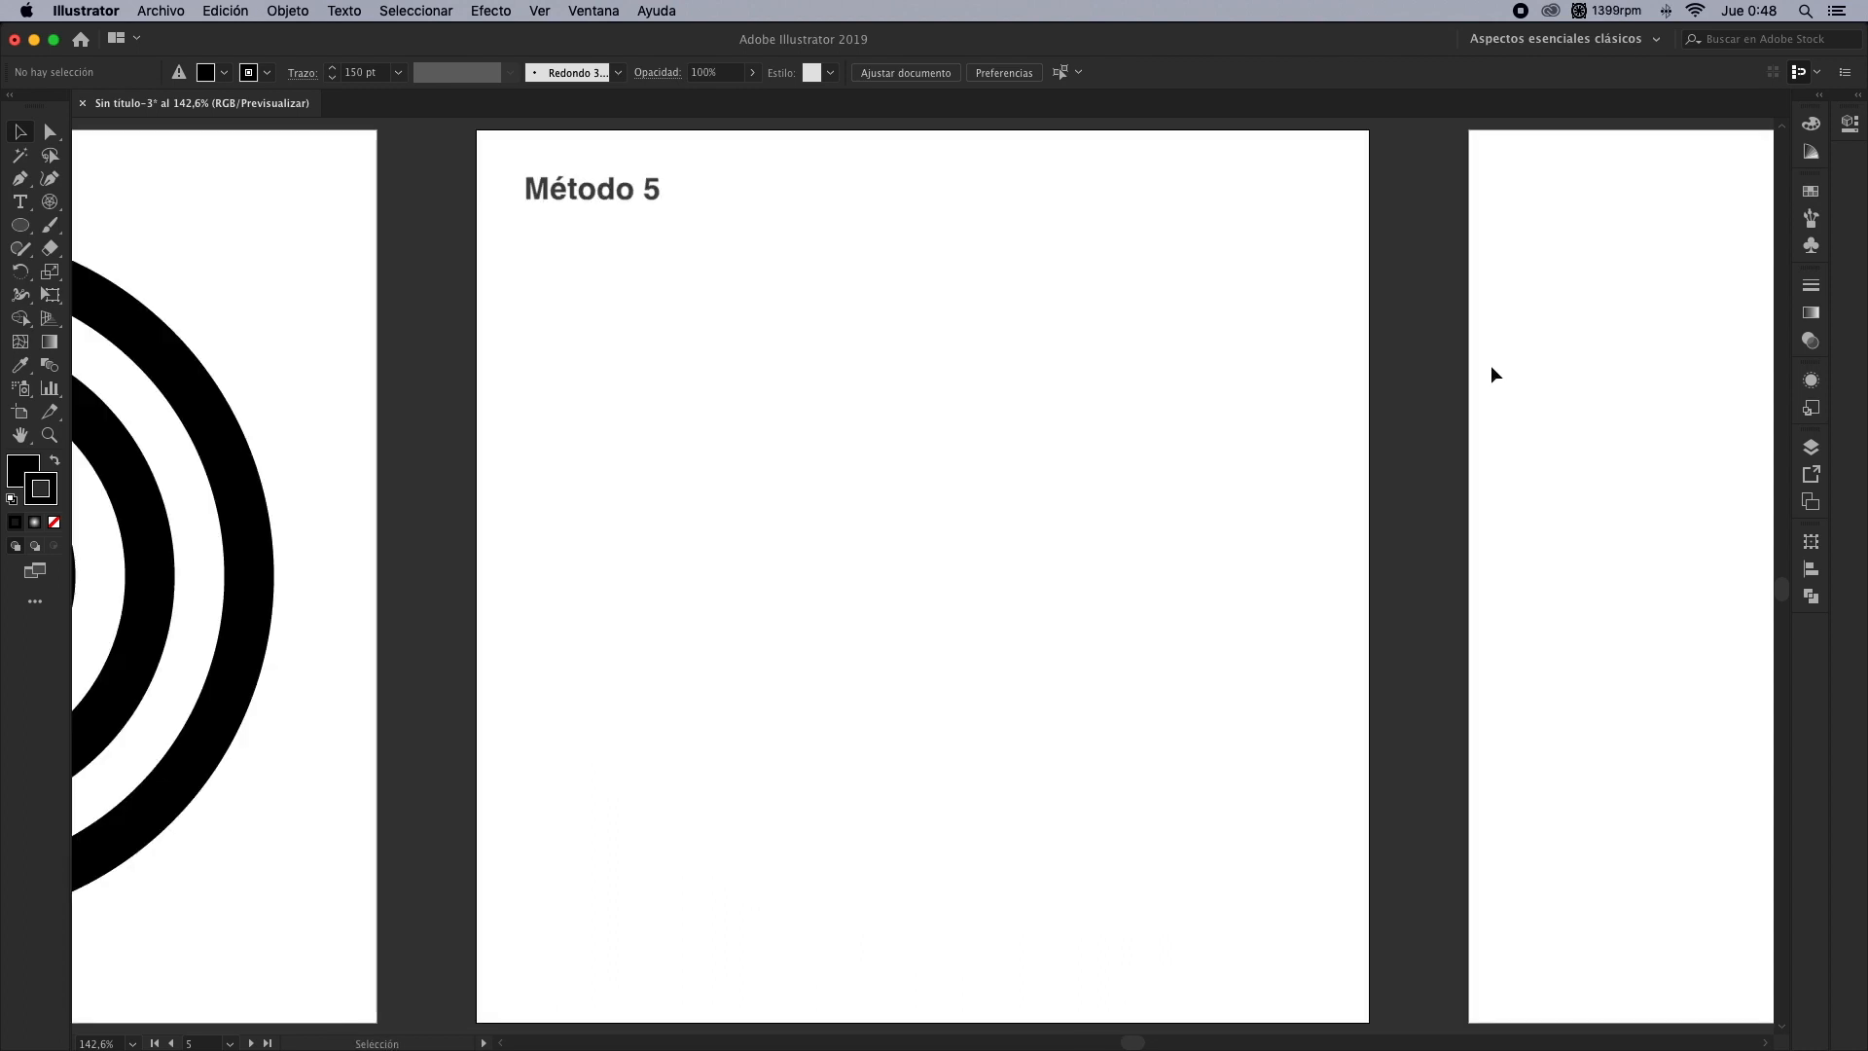
click(20, 229)
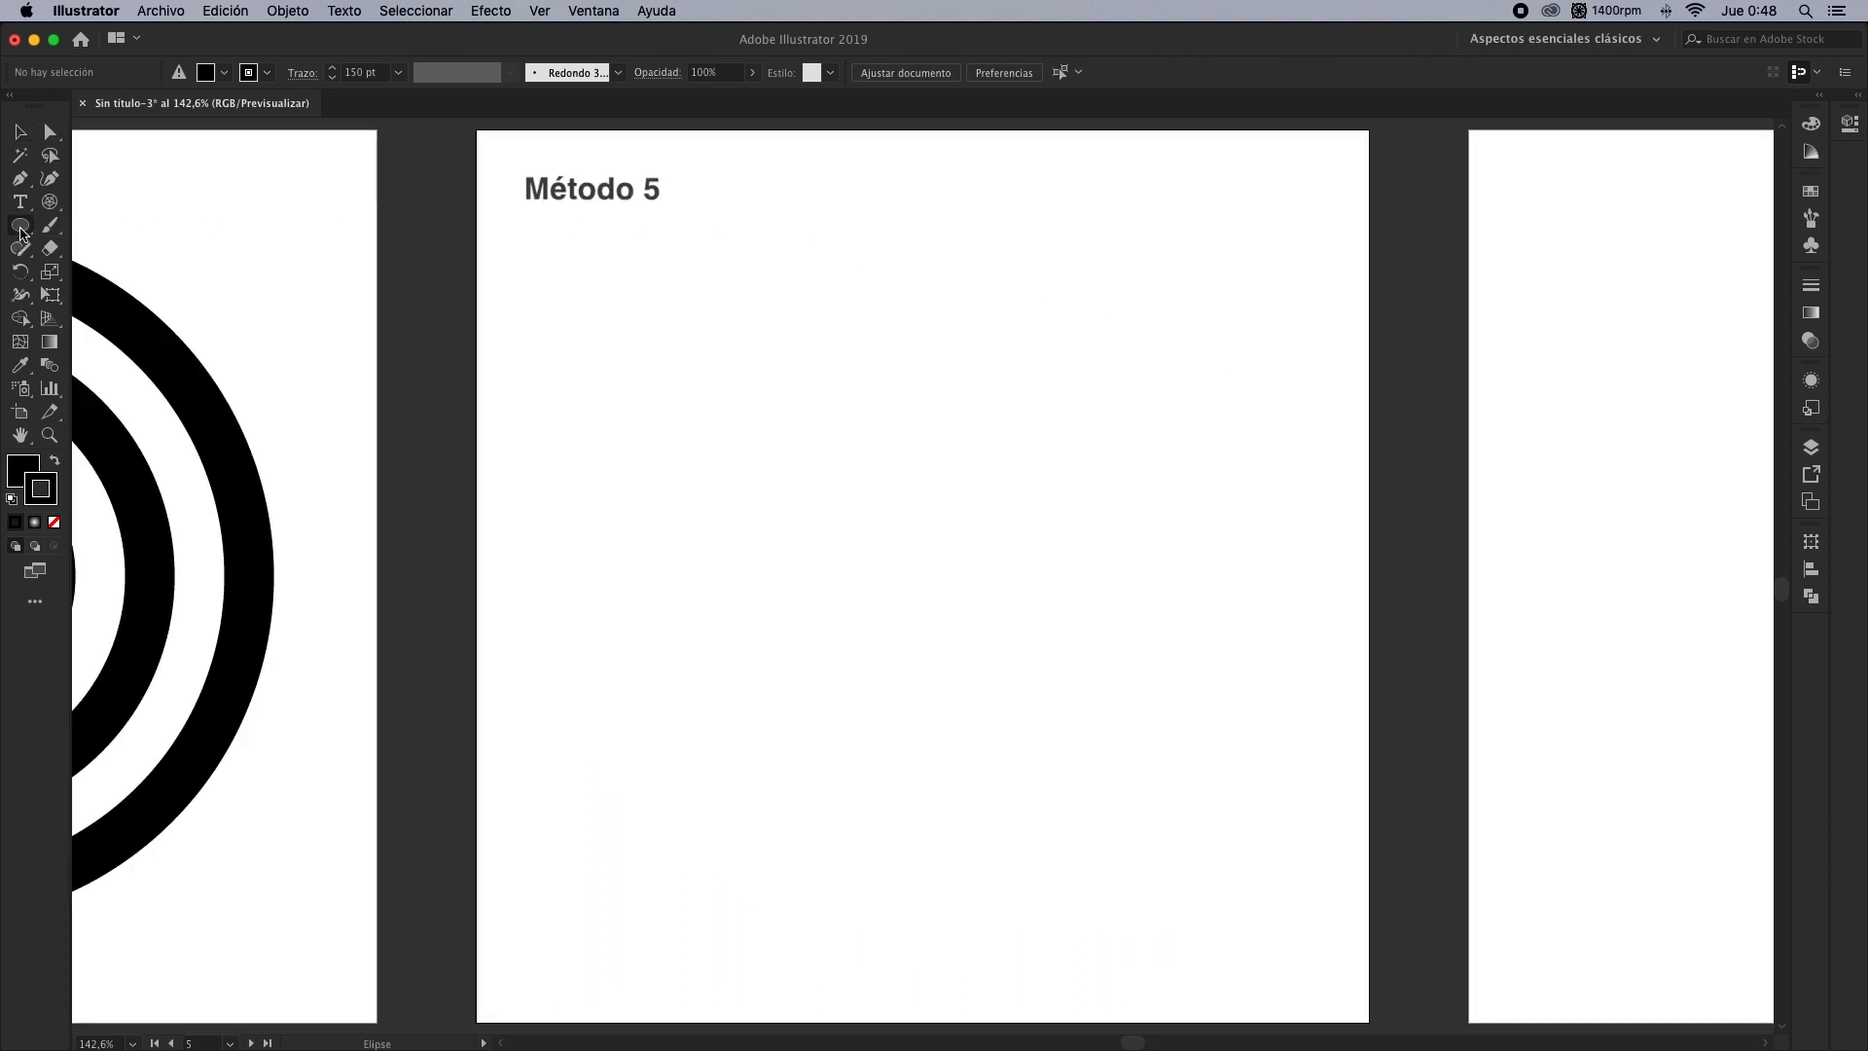
click(671, 294)
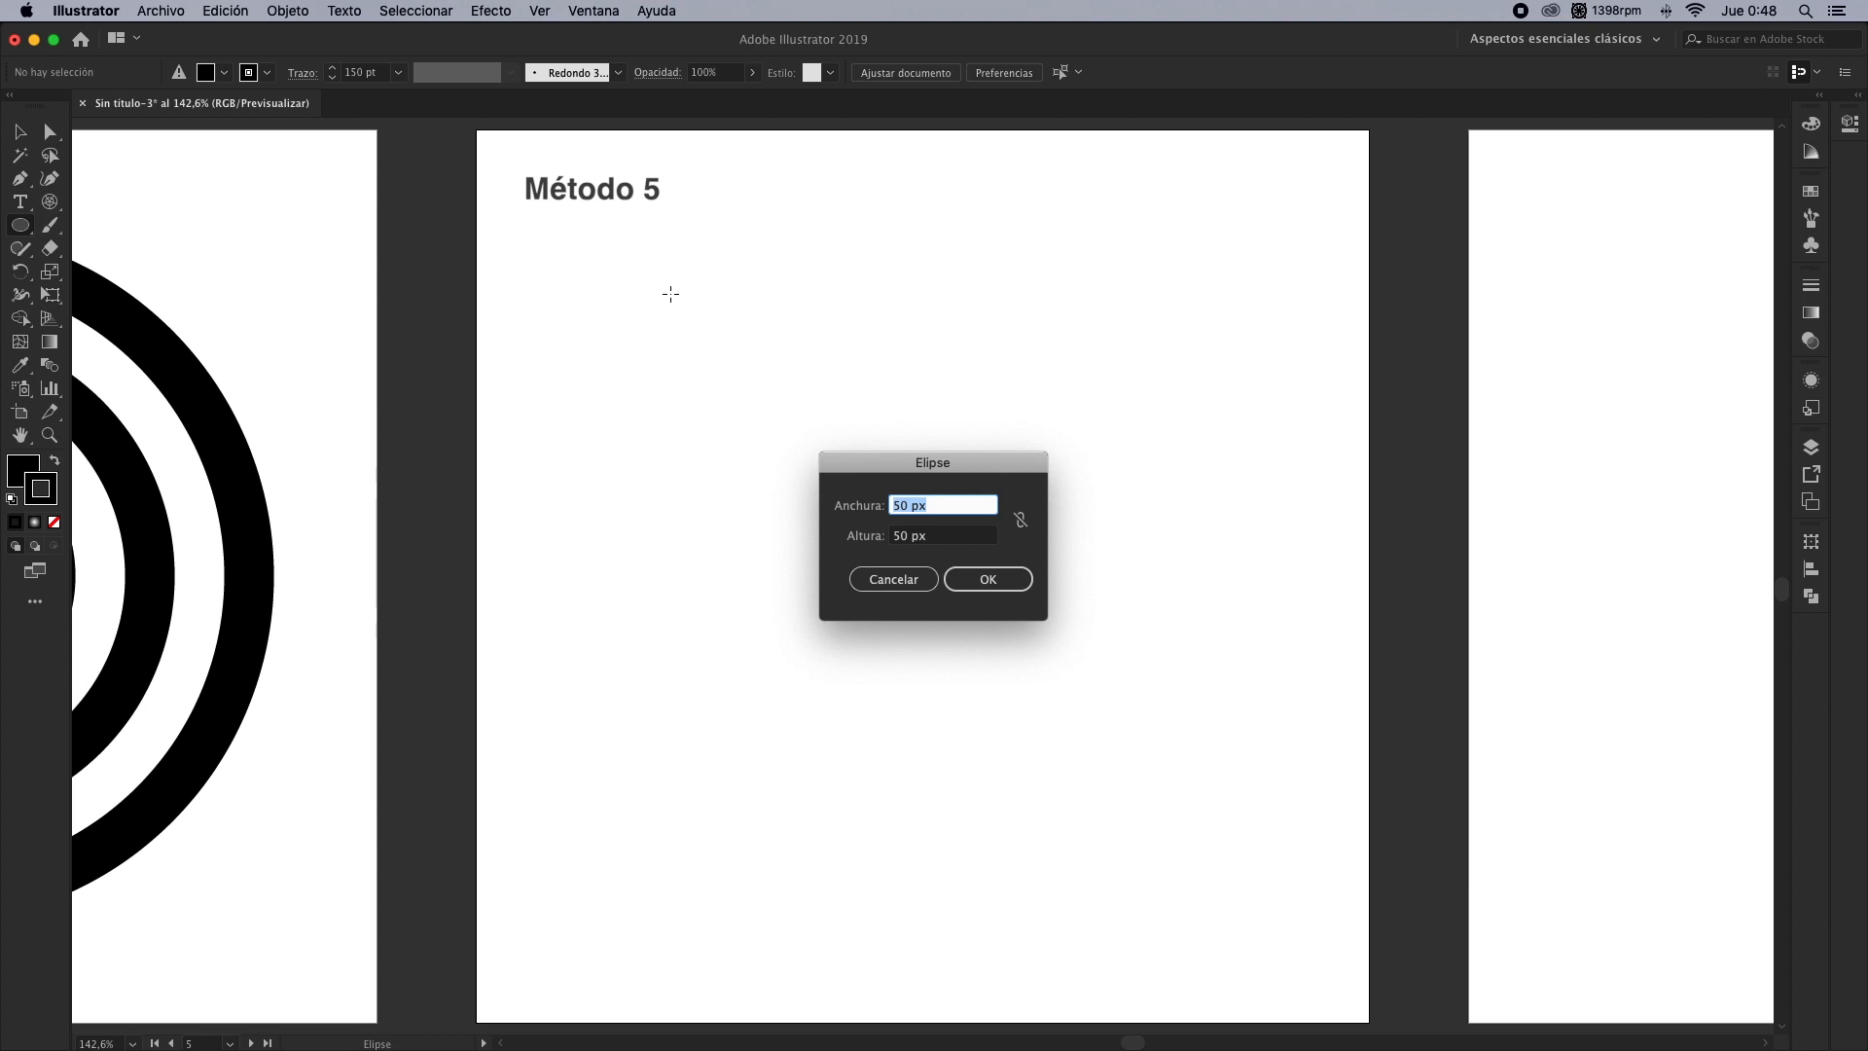
text(350)
key(Tab)
text(3)
key(Return)
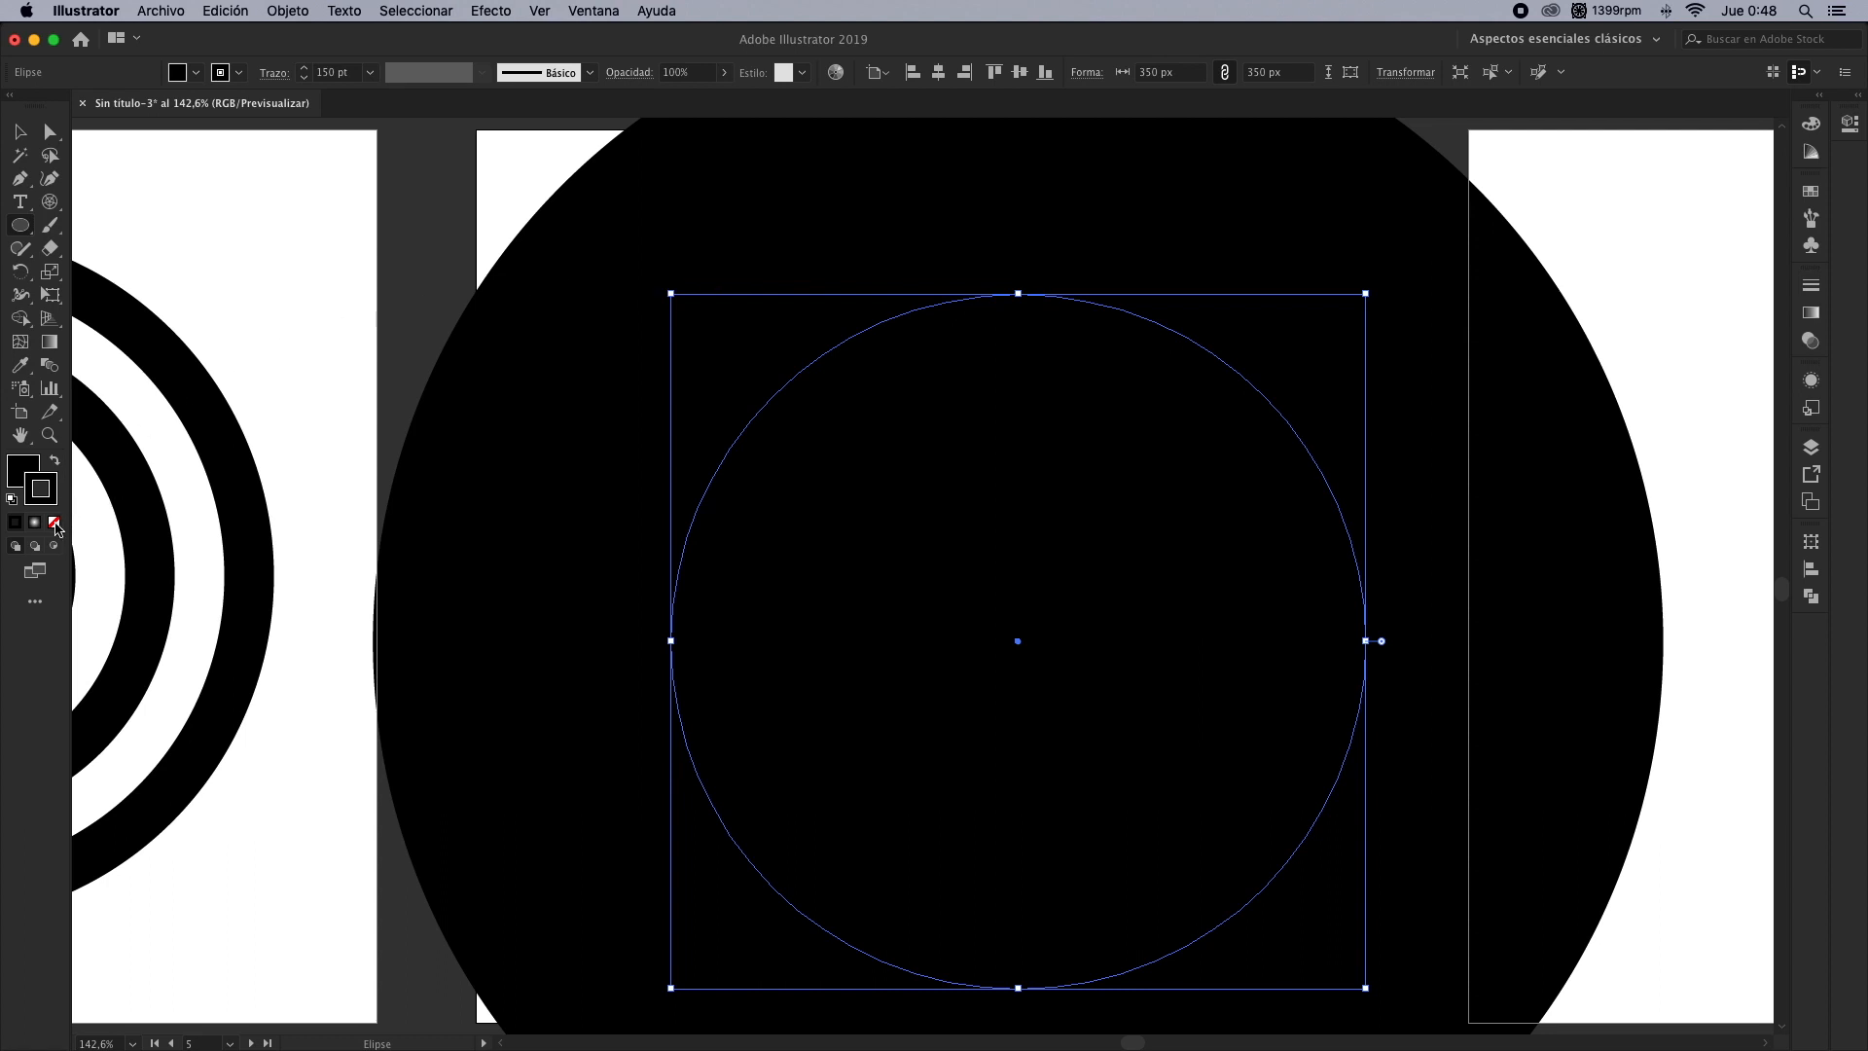
Remove the new circle's stroke and centre it horizontally and vertically on the artboard
click(54, 521)
click(29, 468)
click(20, 131)
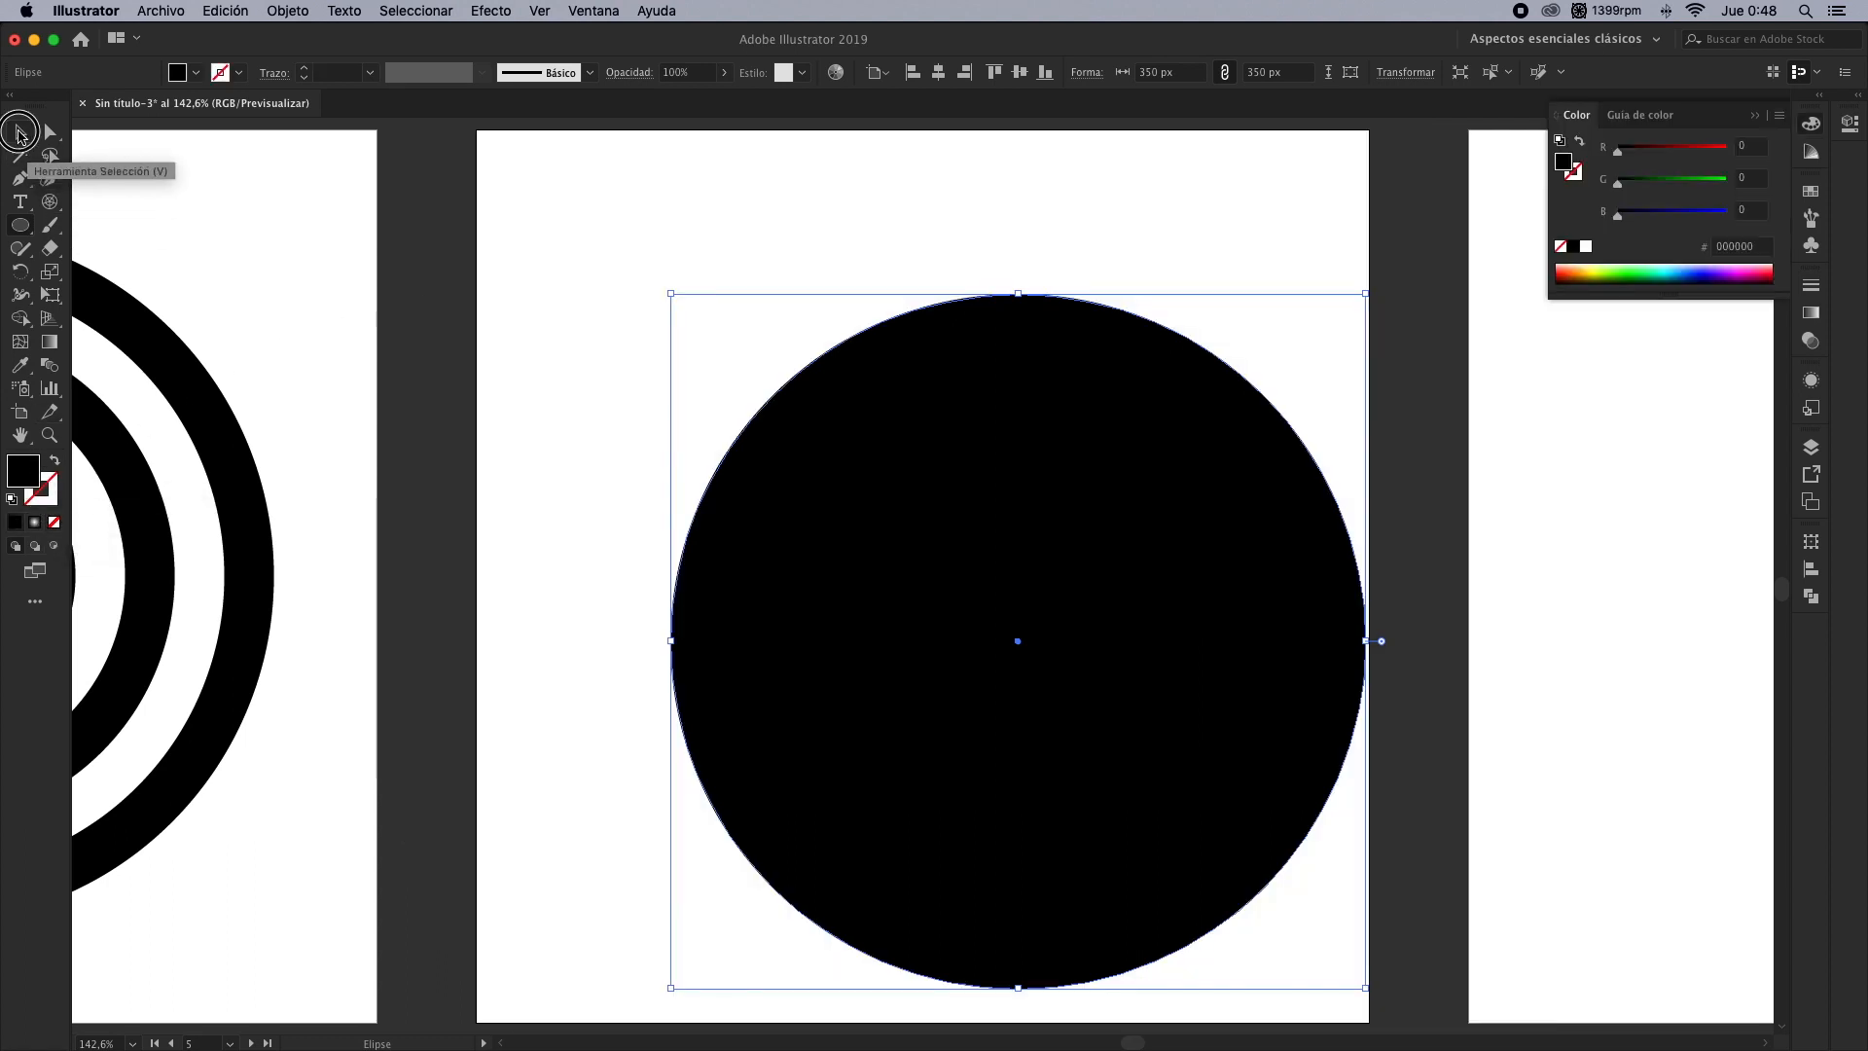
click(938, 72)
click(1019, 73)
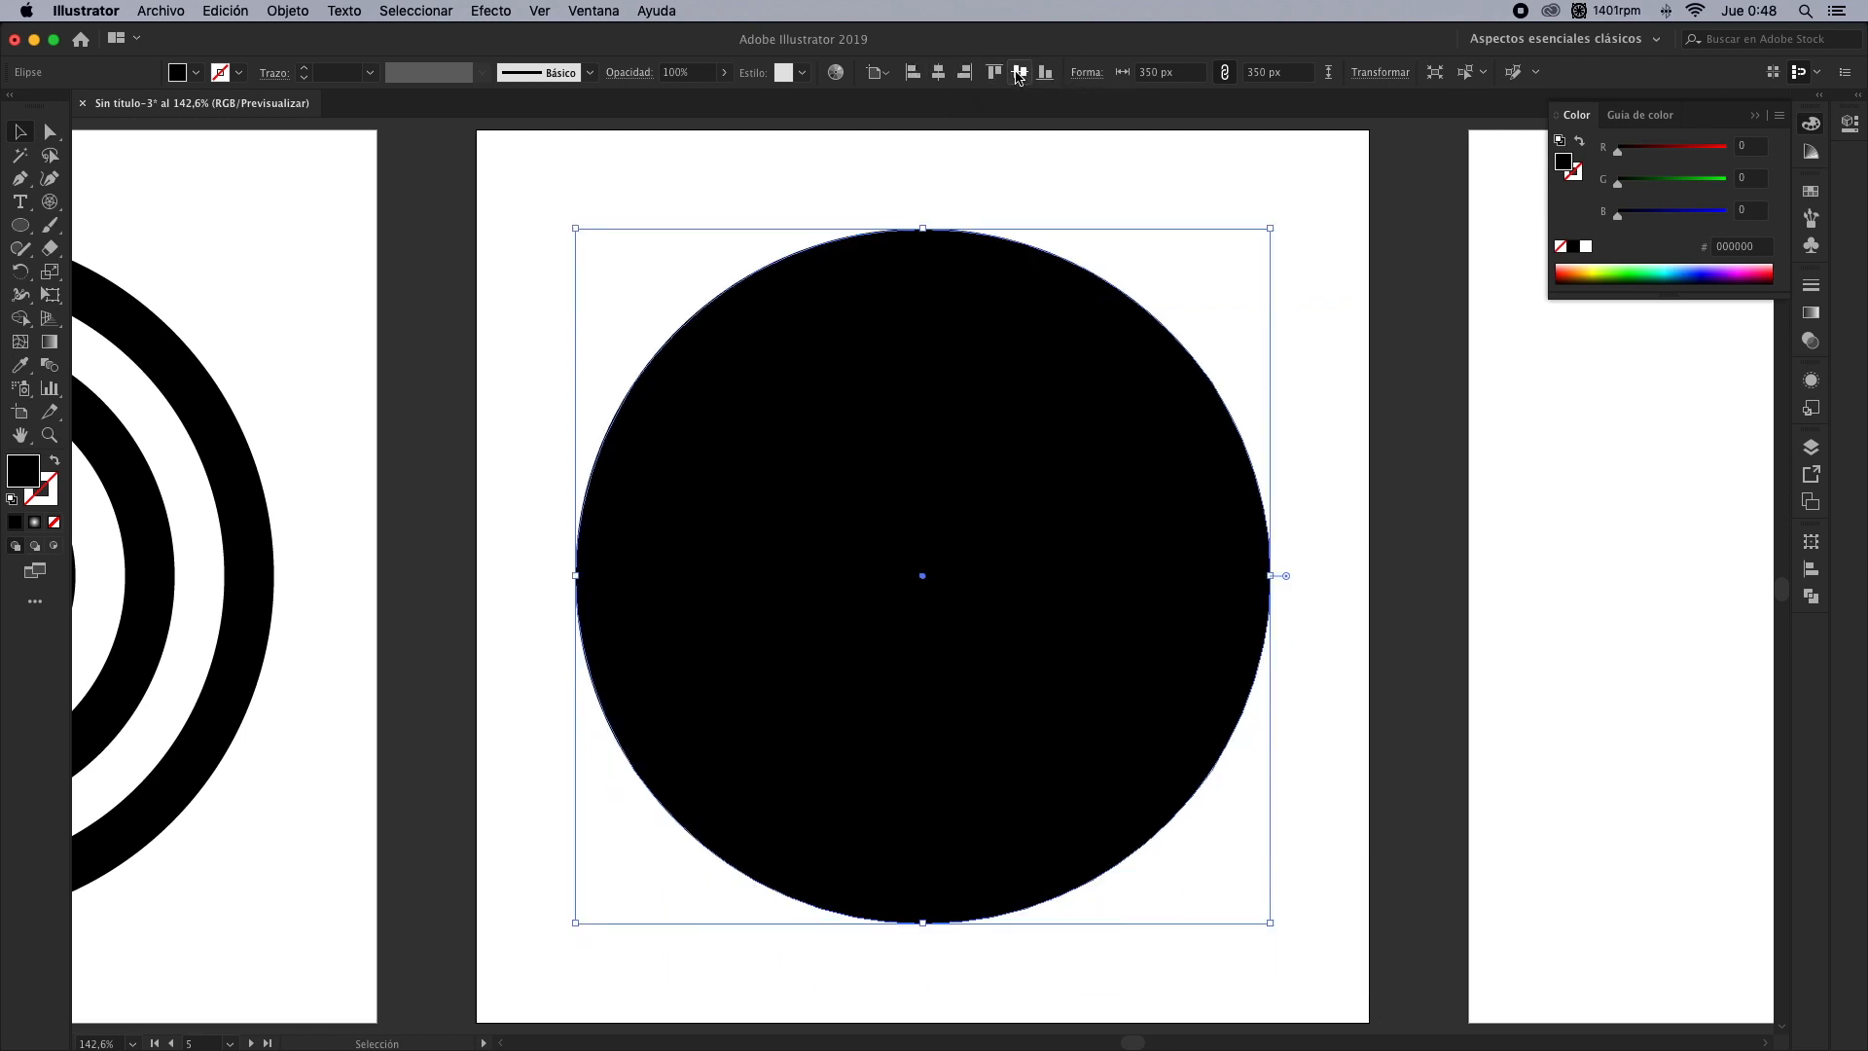
Fill the circle with a radial gradient and expand its appearance and gradient fill into 8 objects
click(1811, 313)
click(1690, 308)
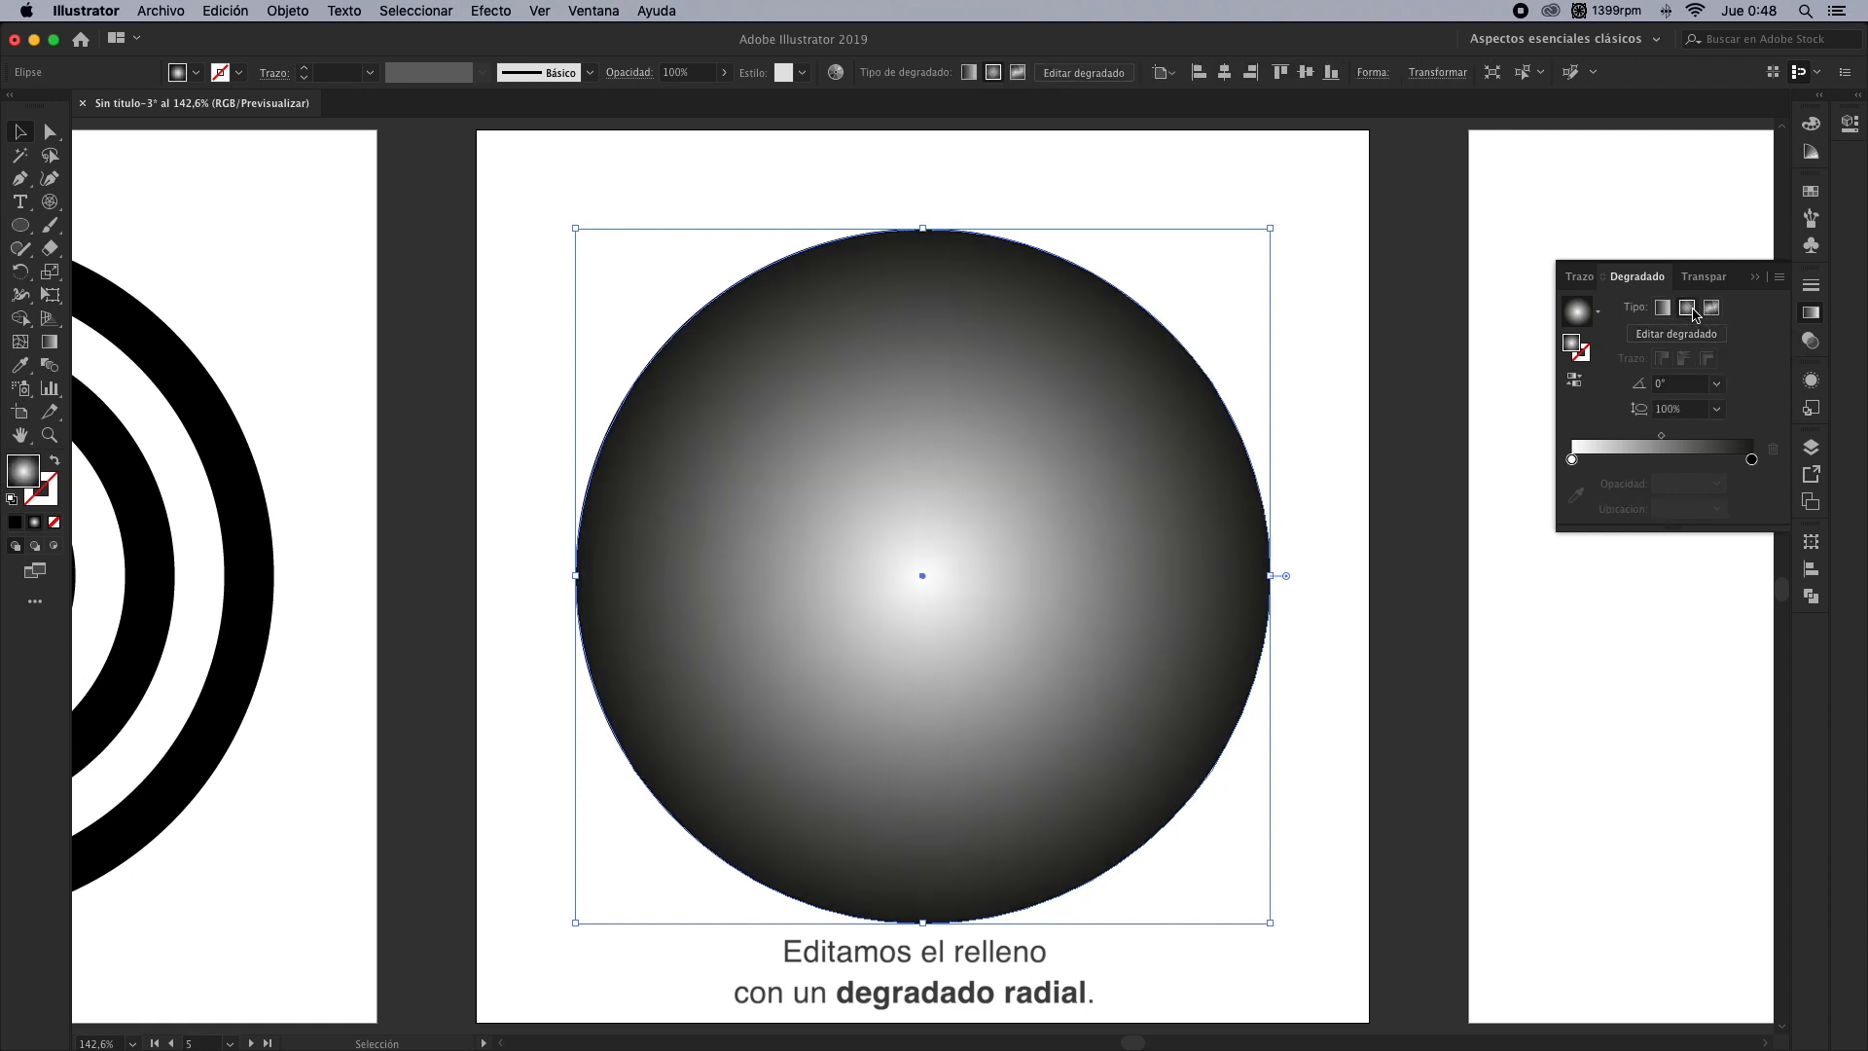
click(290, 12)
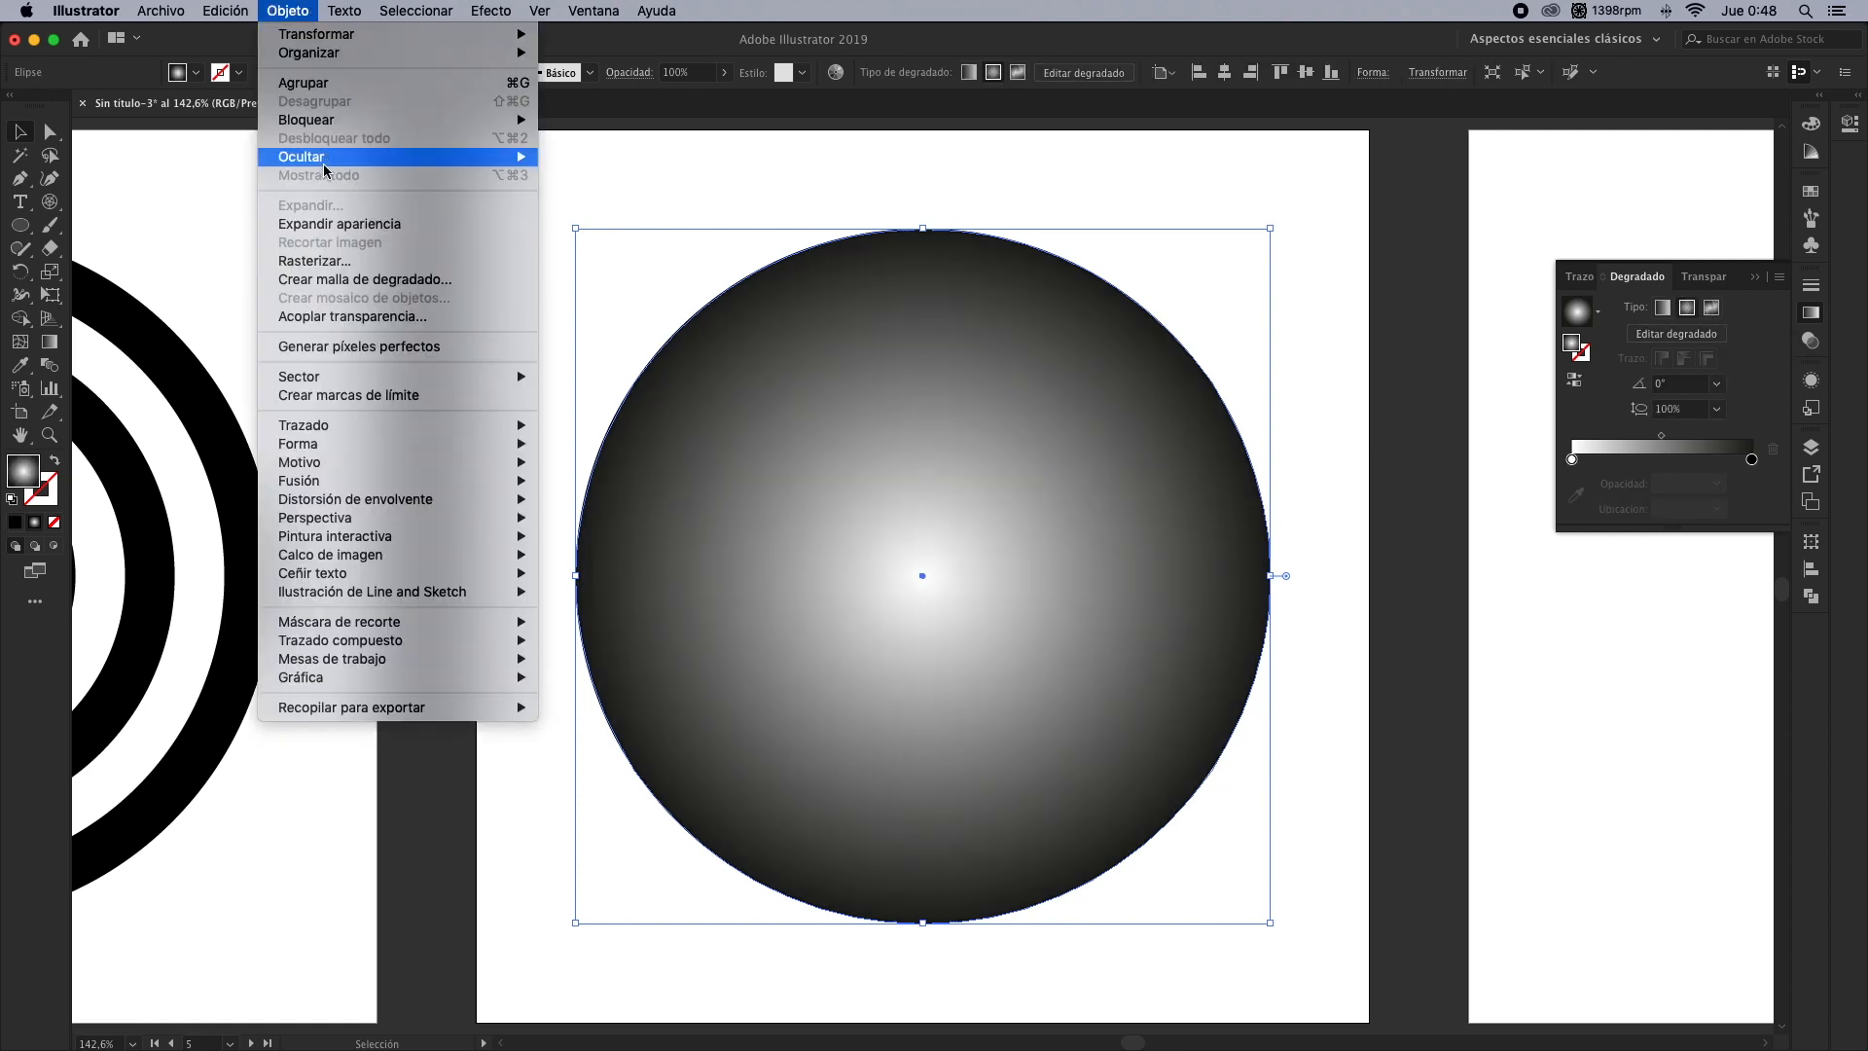
click(332, 222)
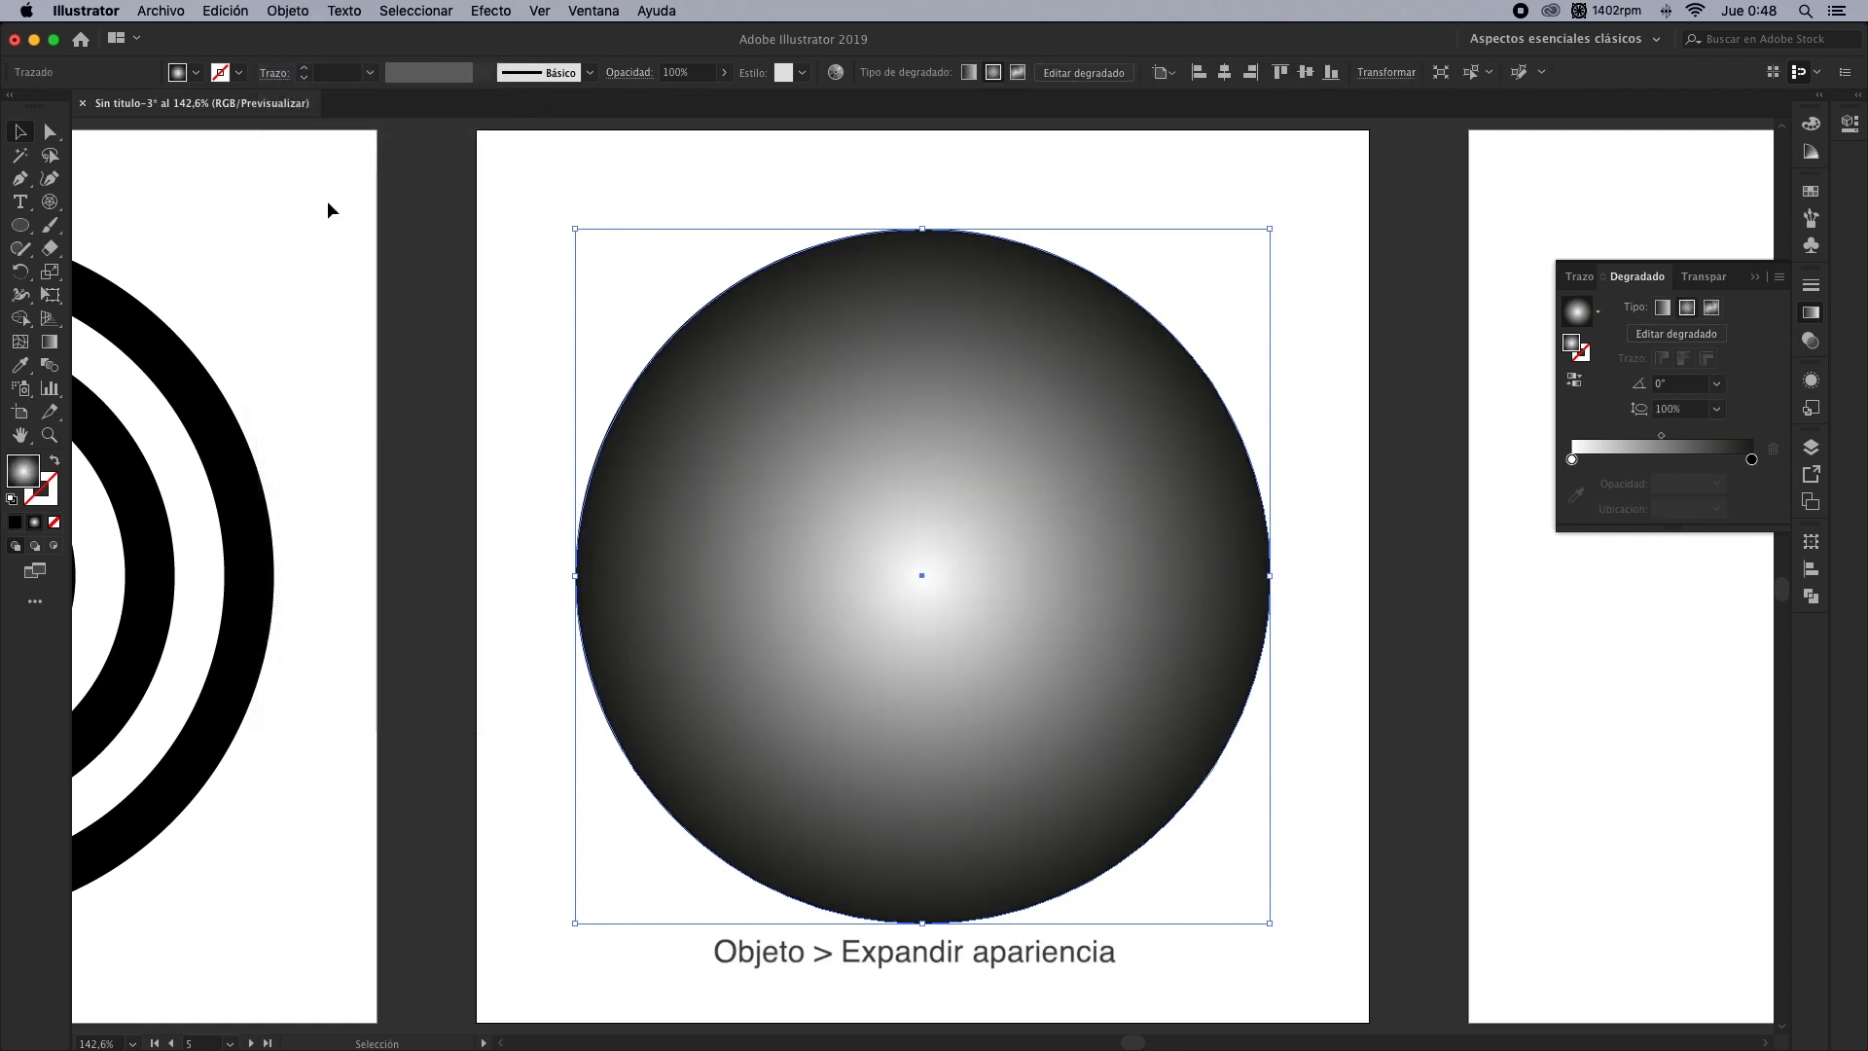
click(287, 10)
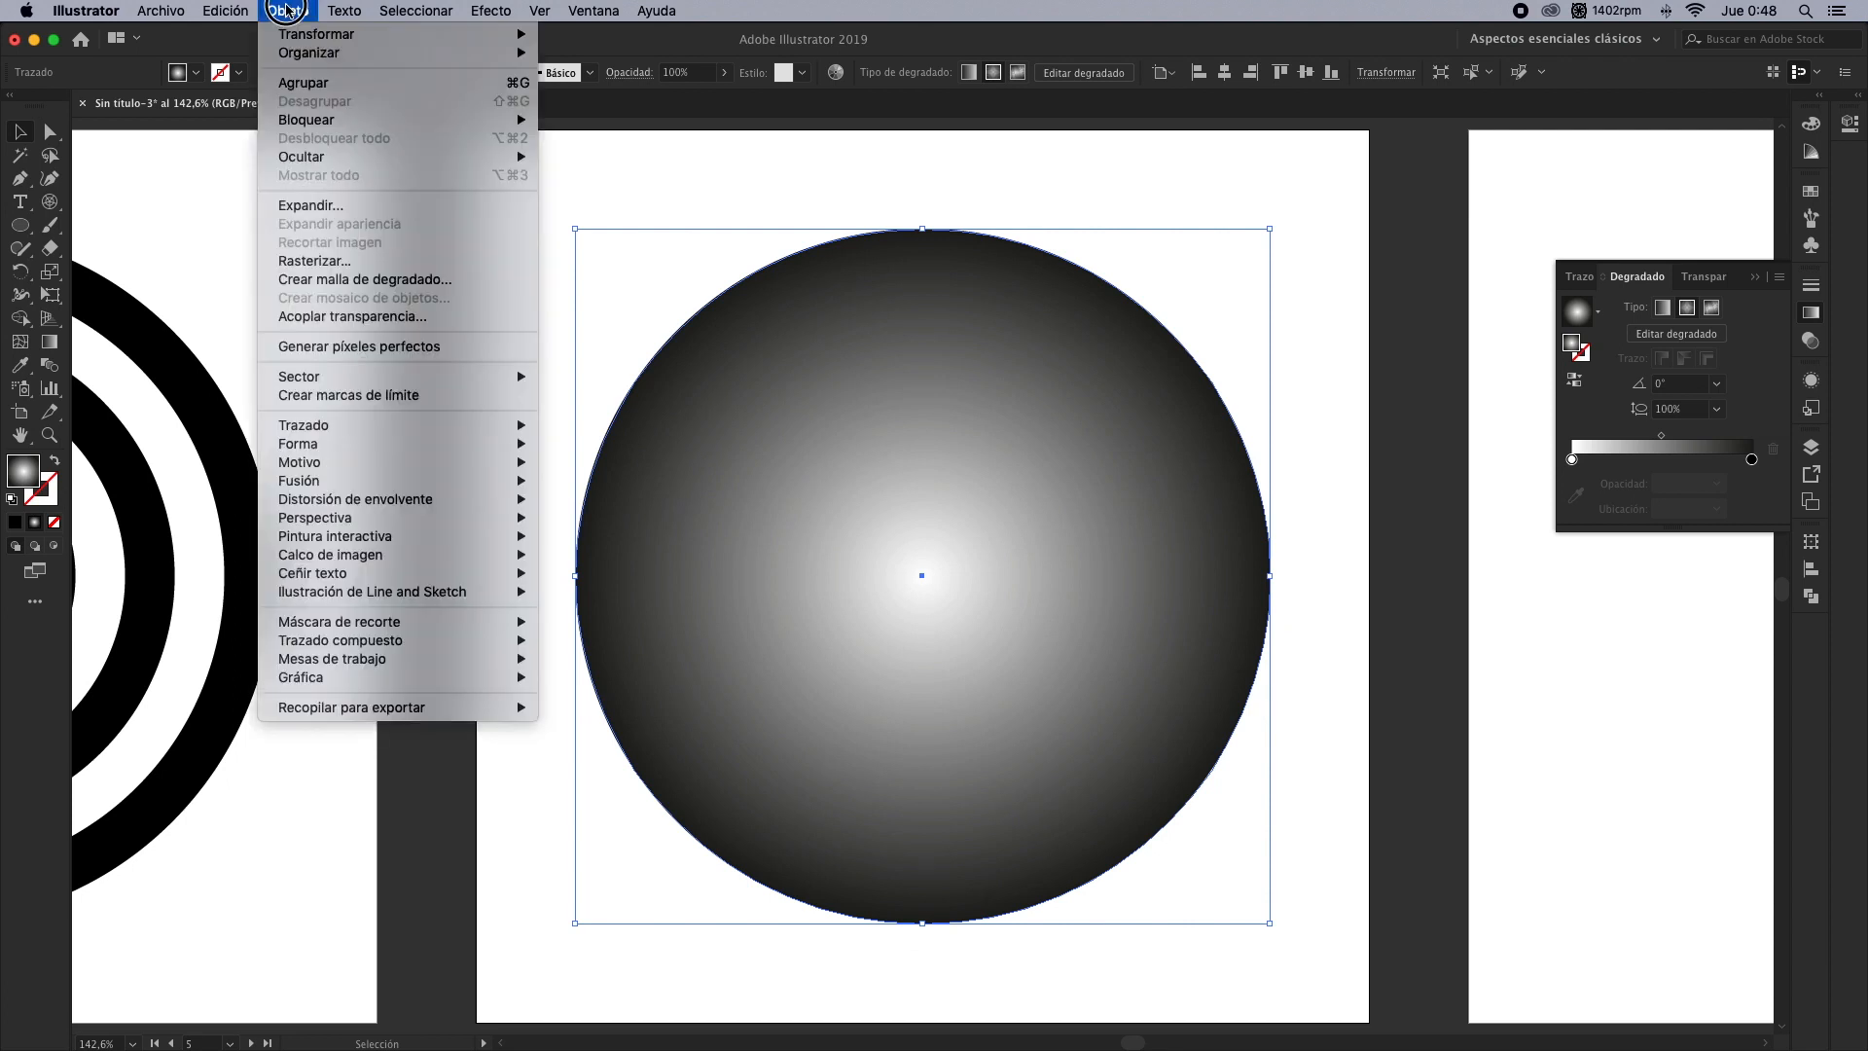
click(321, 202)
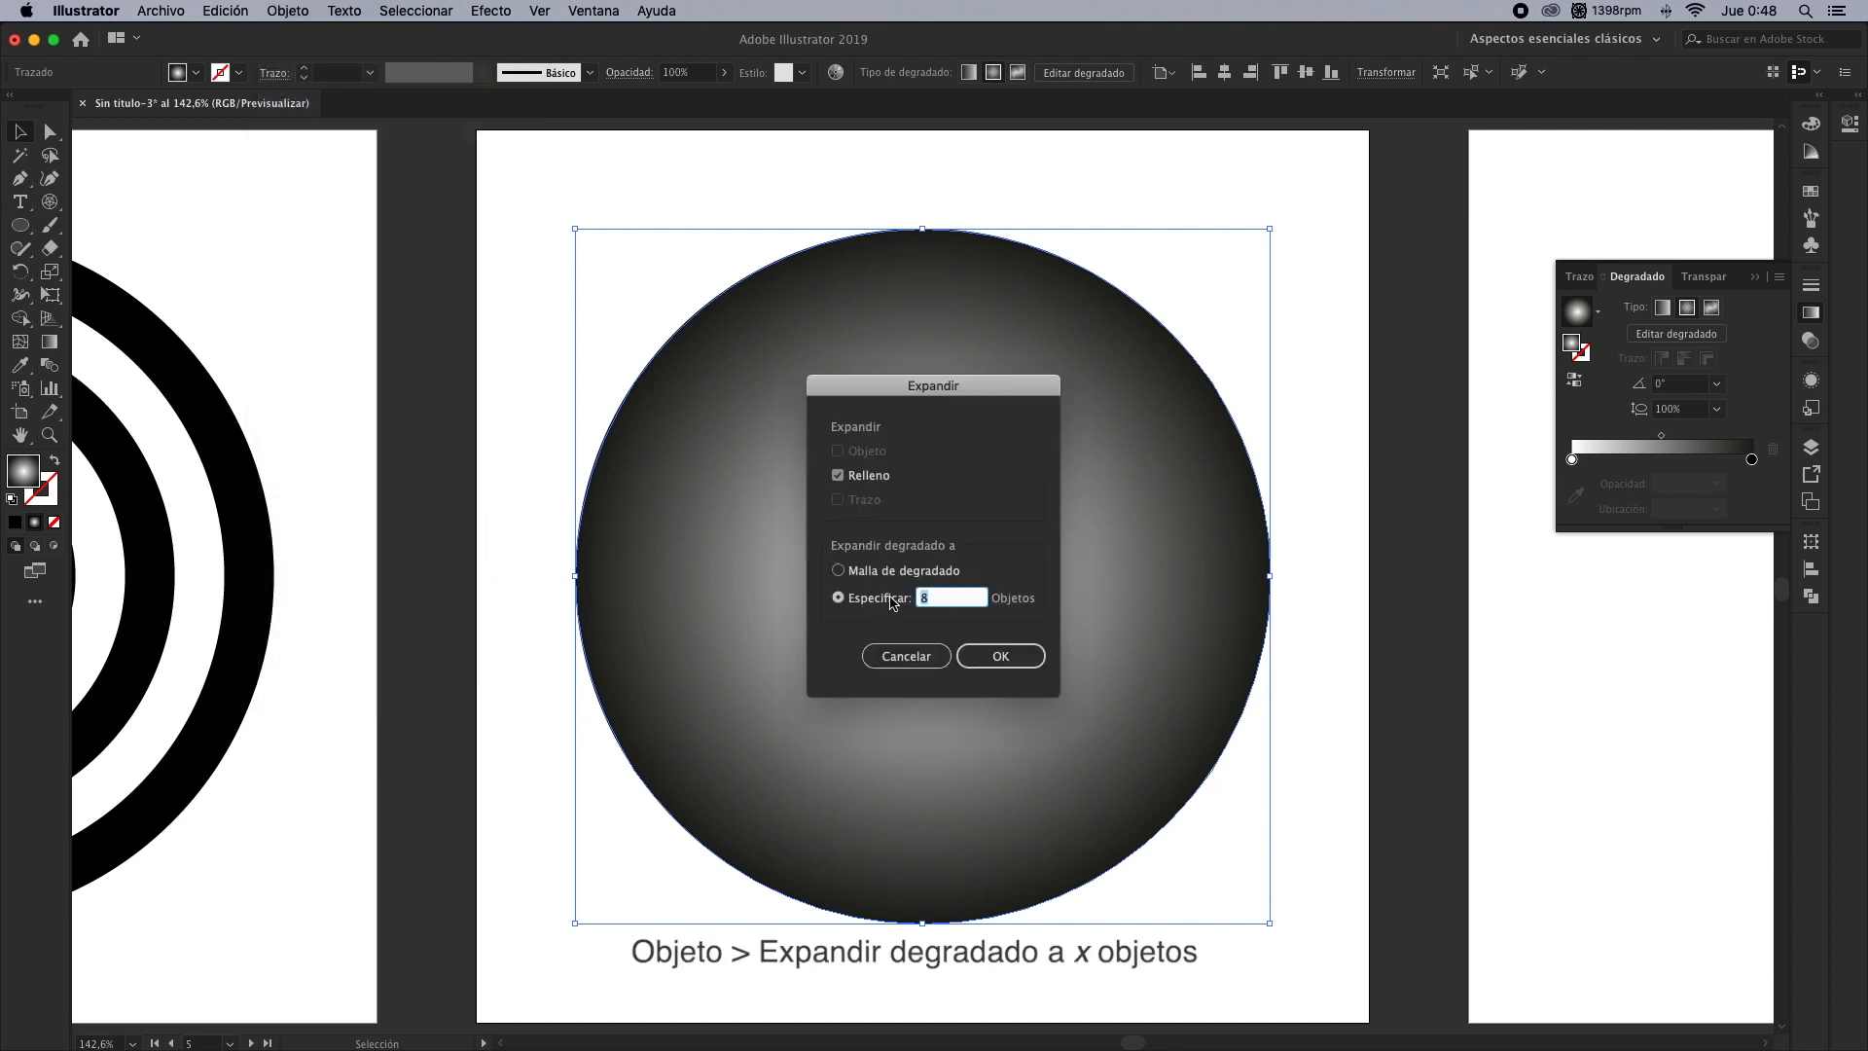
click(1002, 654)
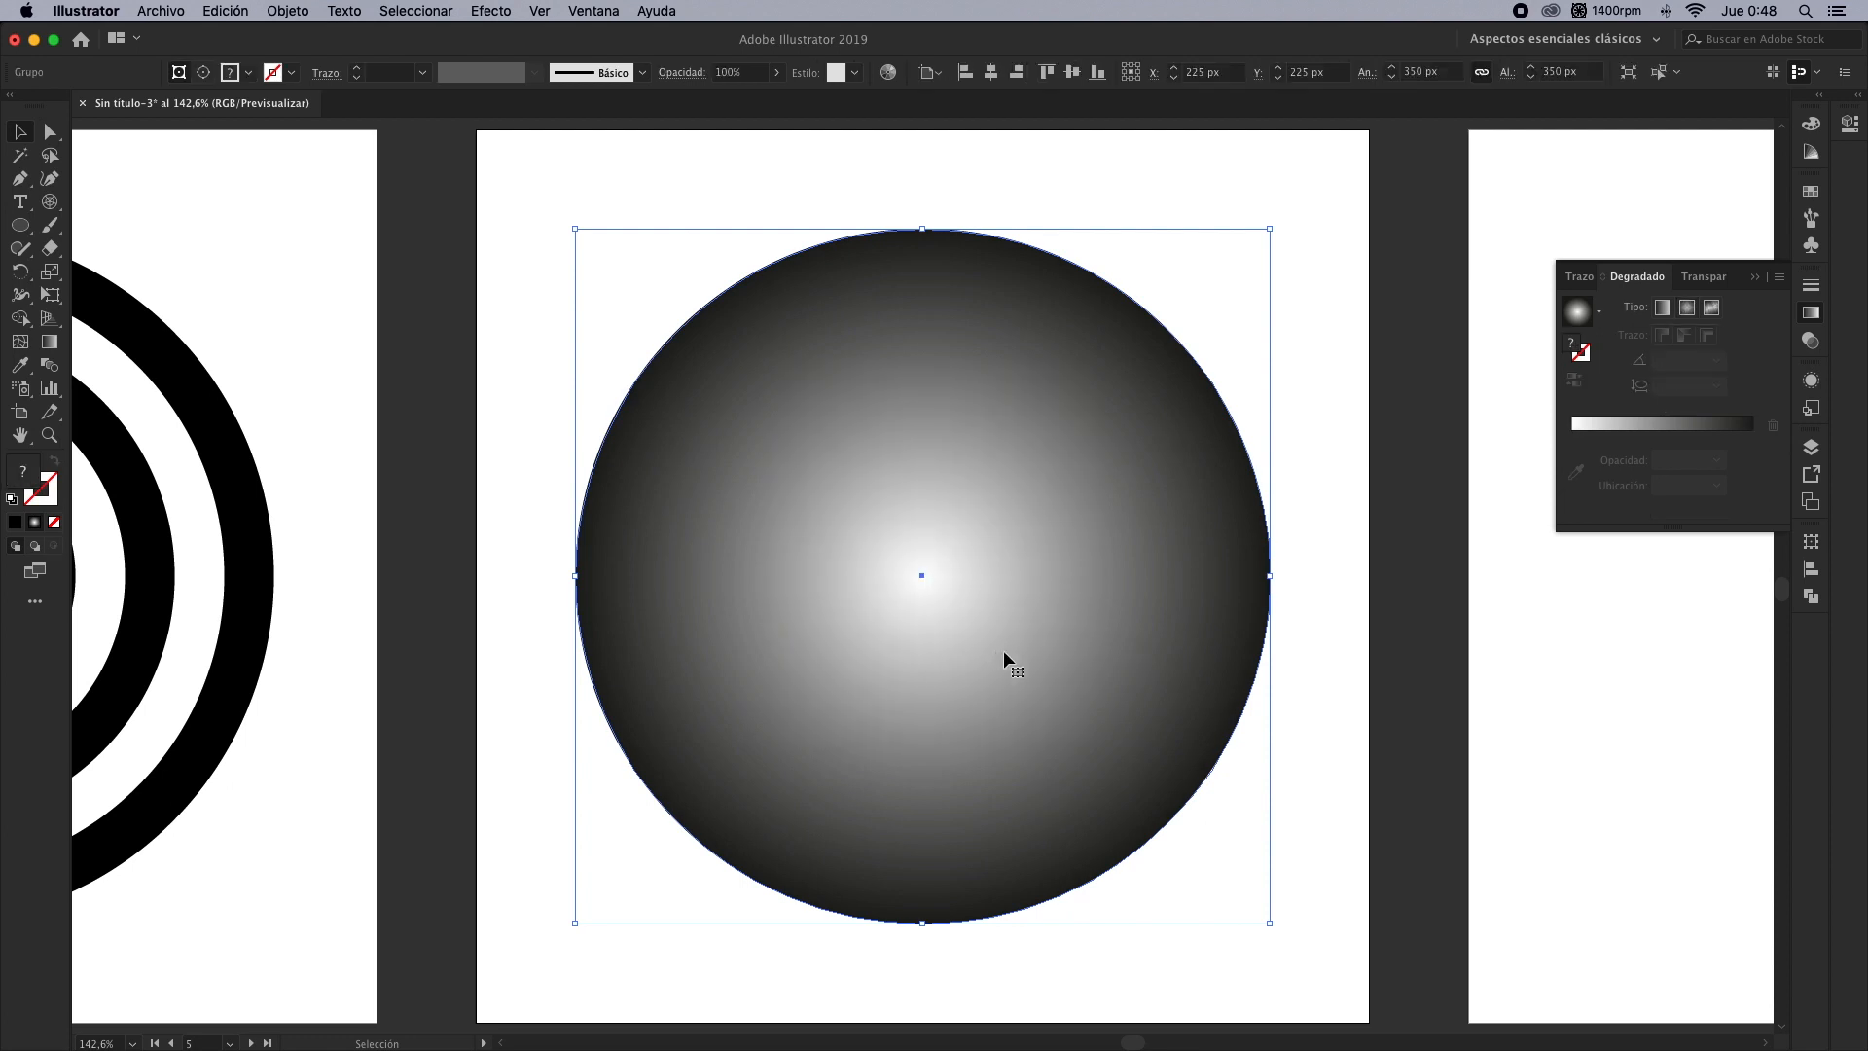
click(1757, 279)
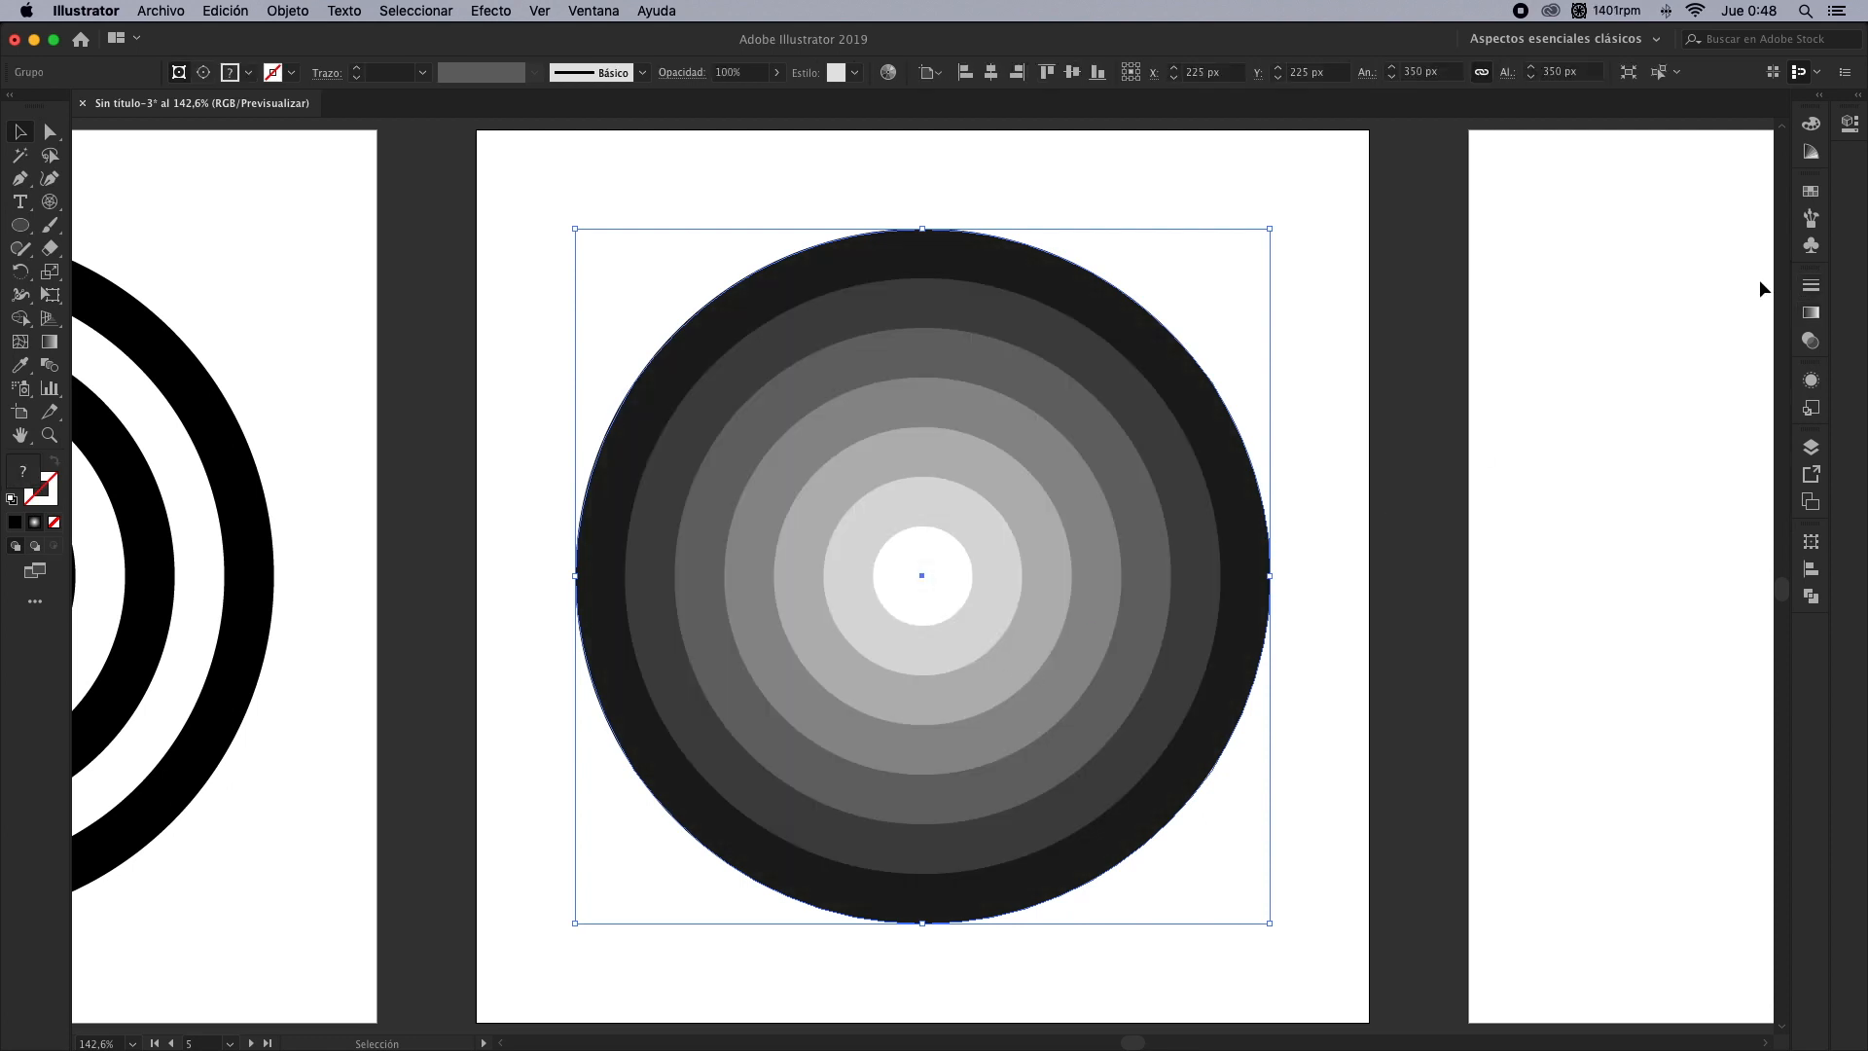
Select the outermost circle, every second ring inward and the centre disc of the expanded gradient, and fill them black
key(a)
click(1159, 241)
click(1097, 299)
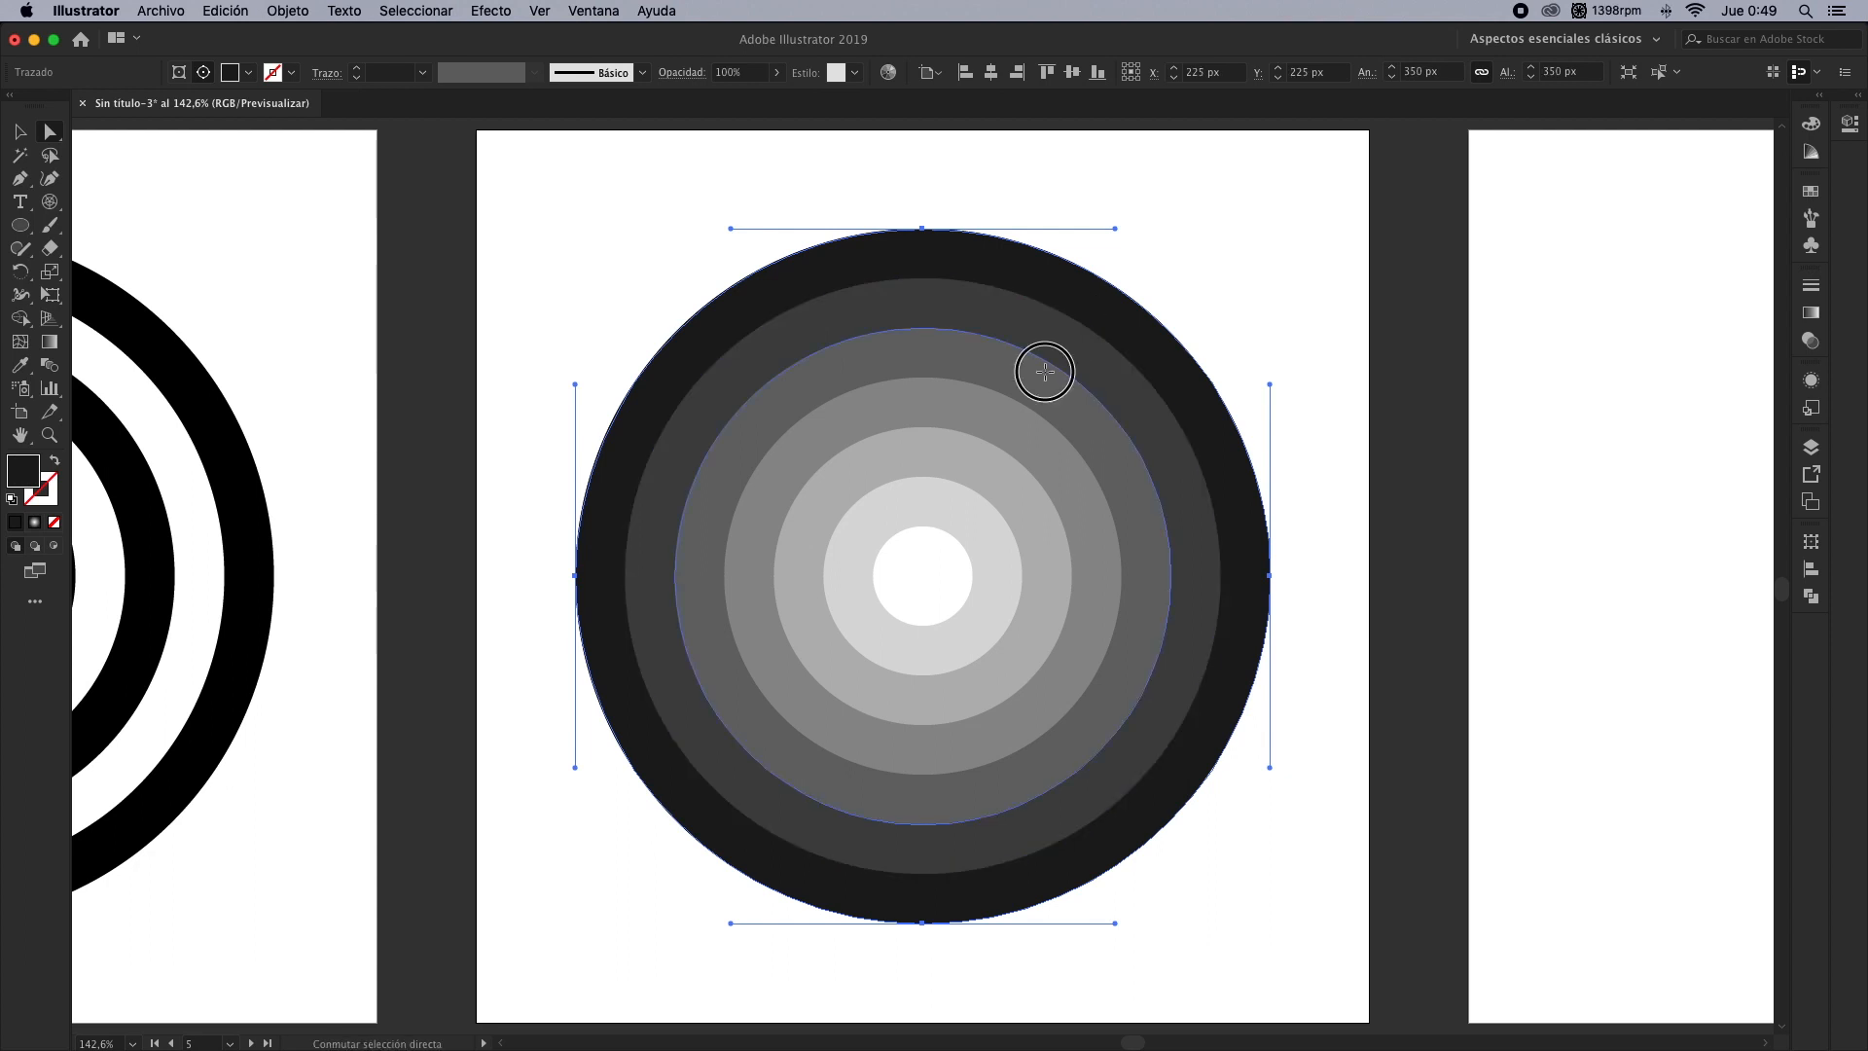
shift+click(1029, 403)
shift+click(1007, 453)
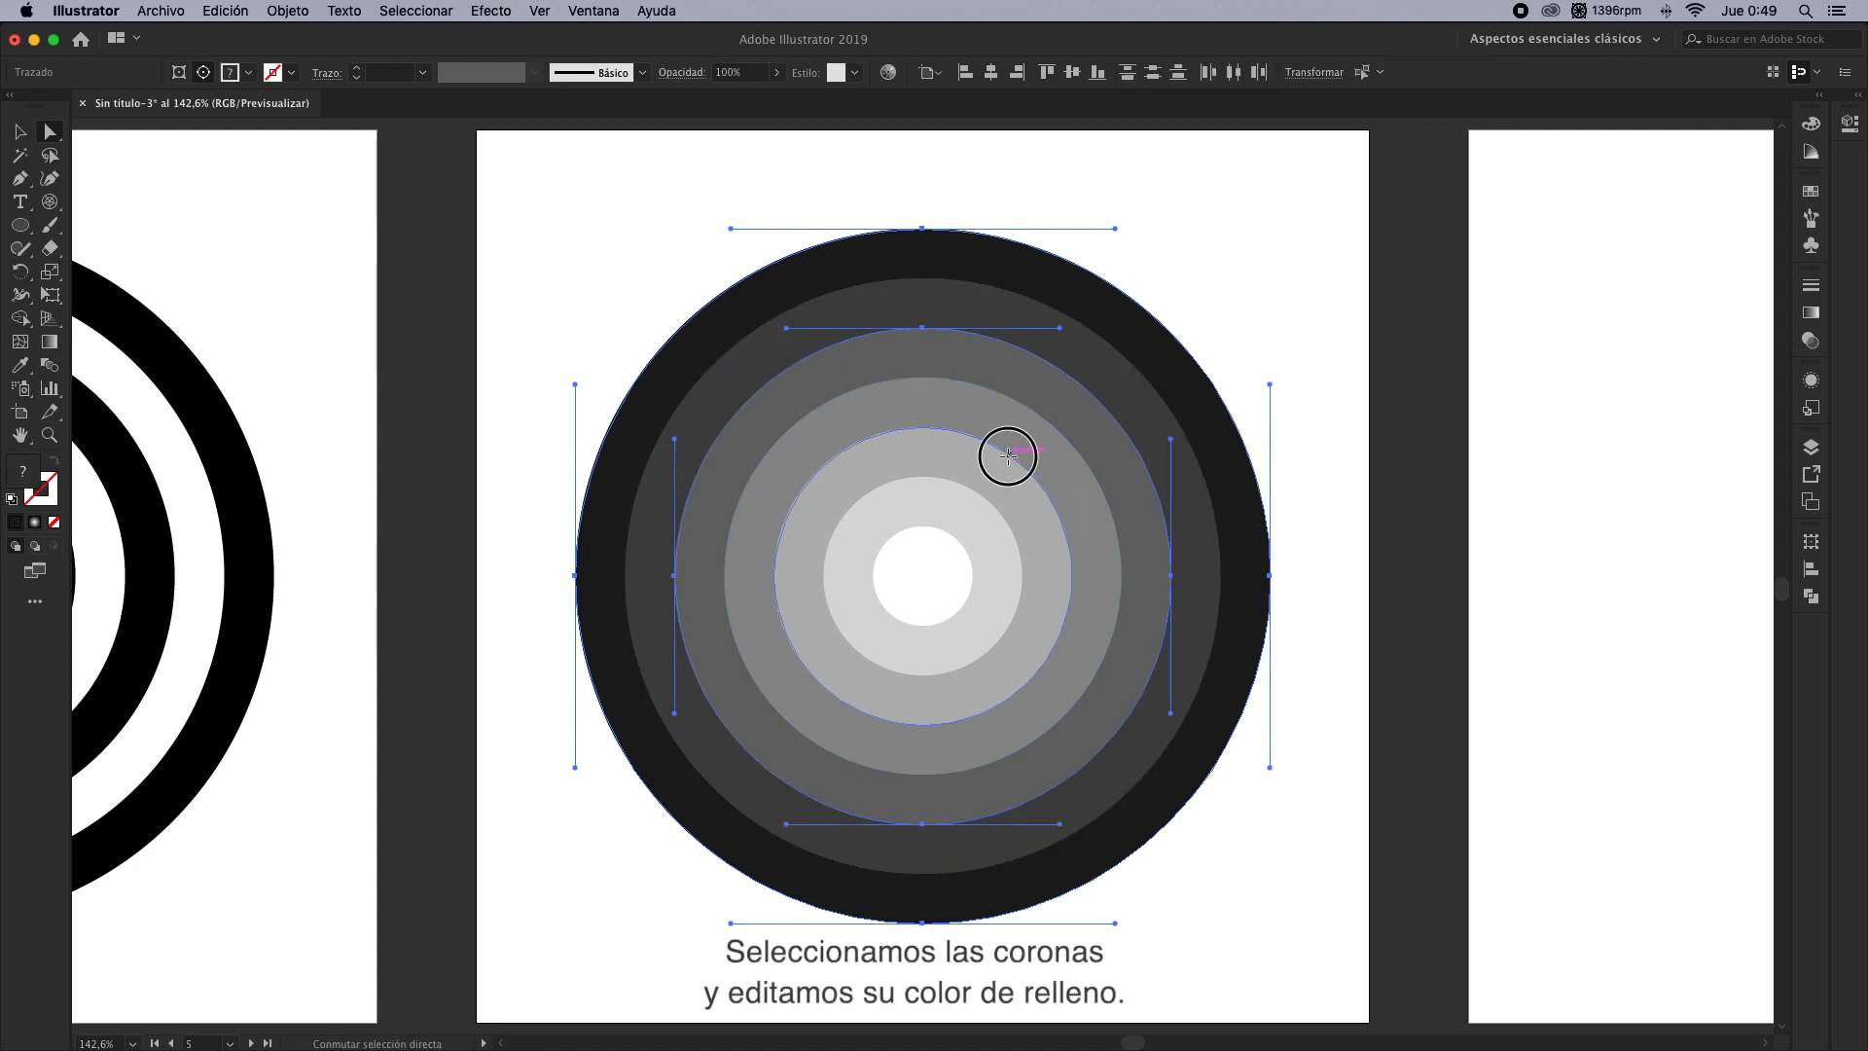
shift+click(958, 538)
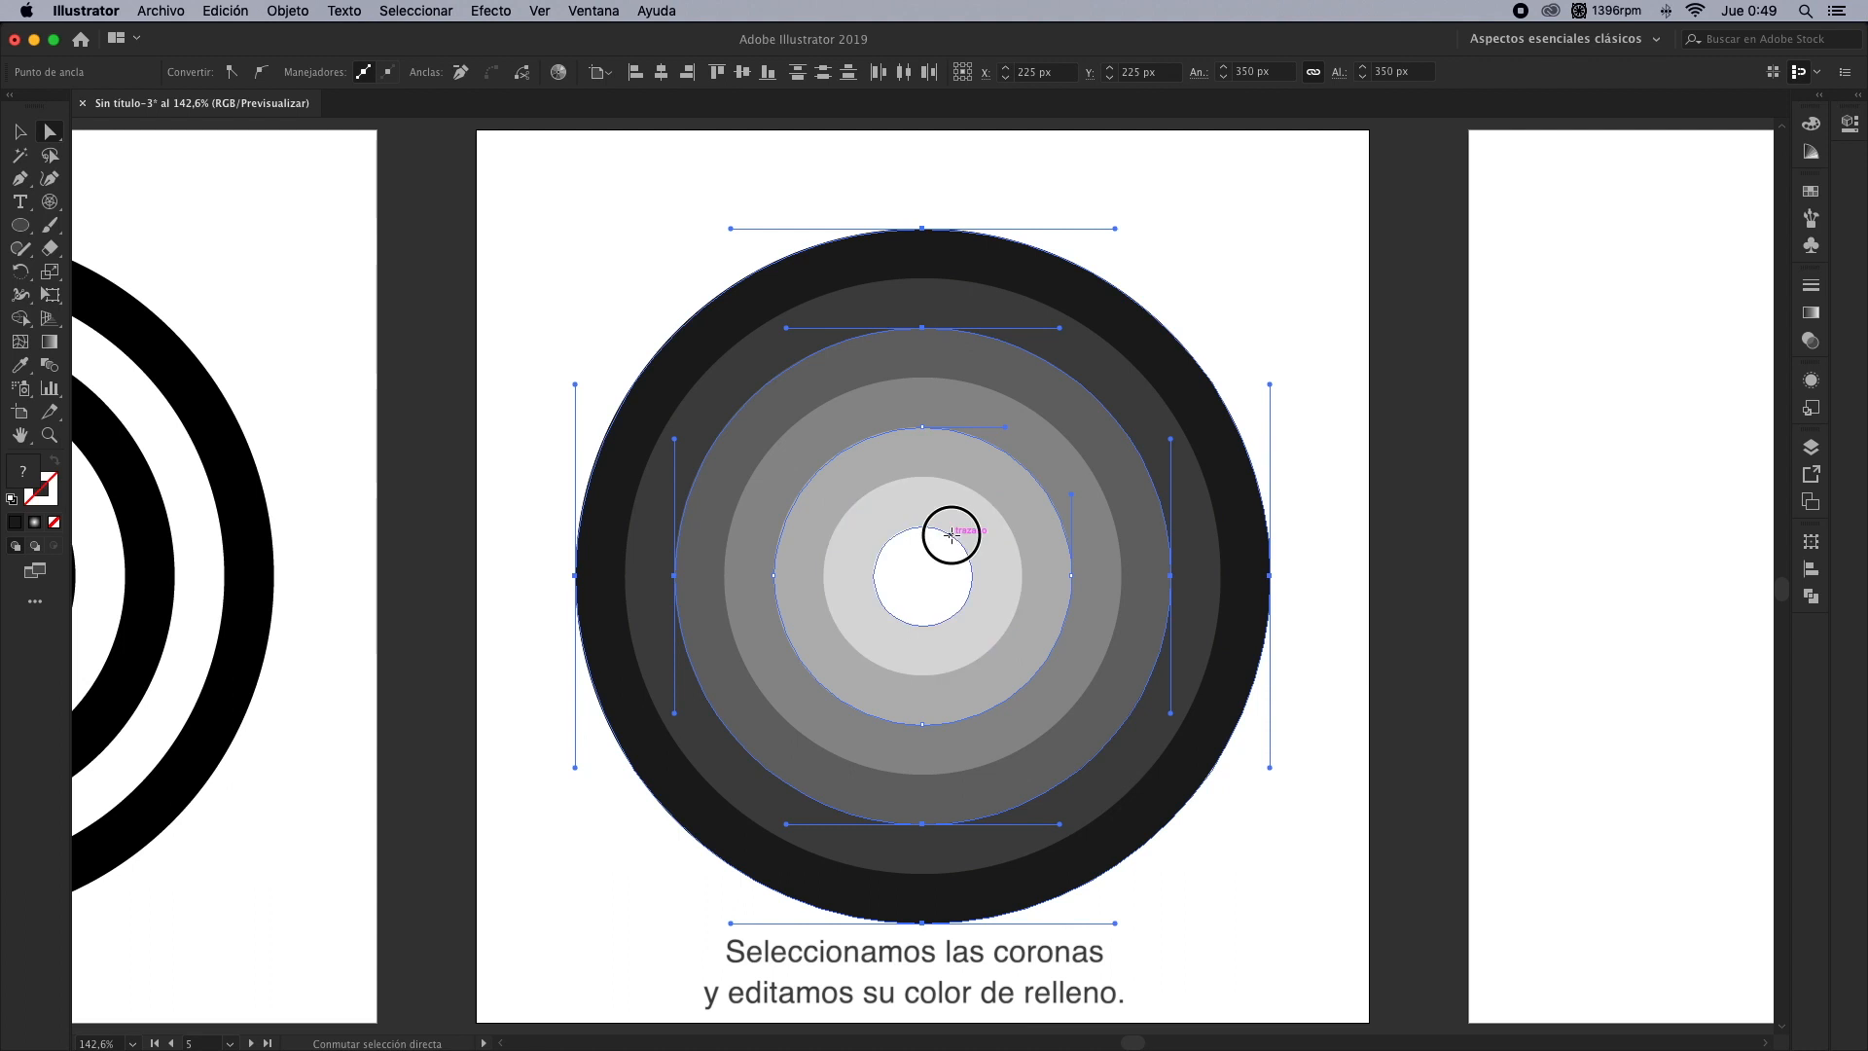
click(1810, 190)
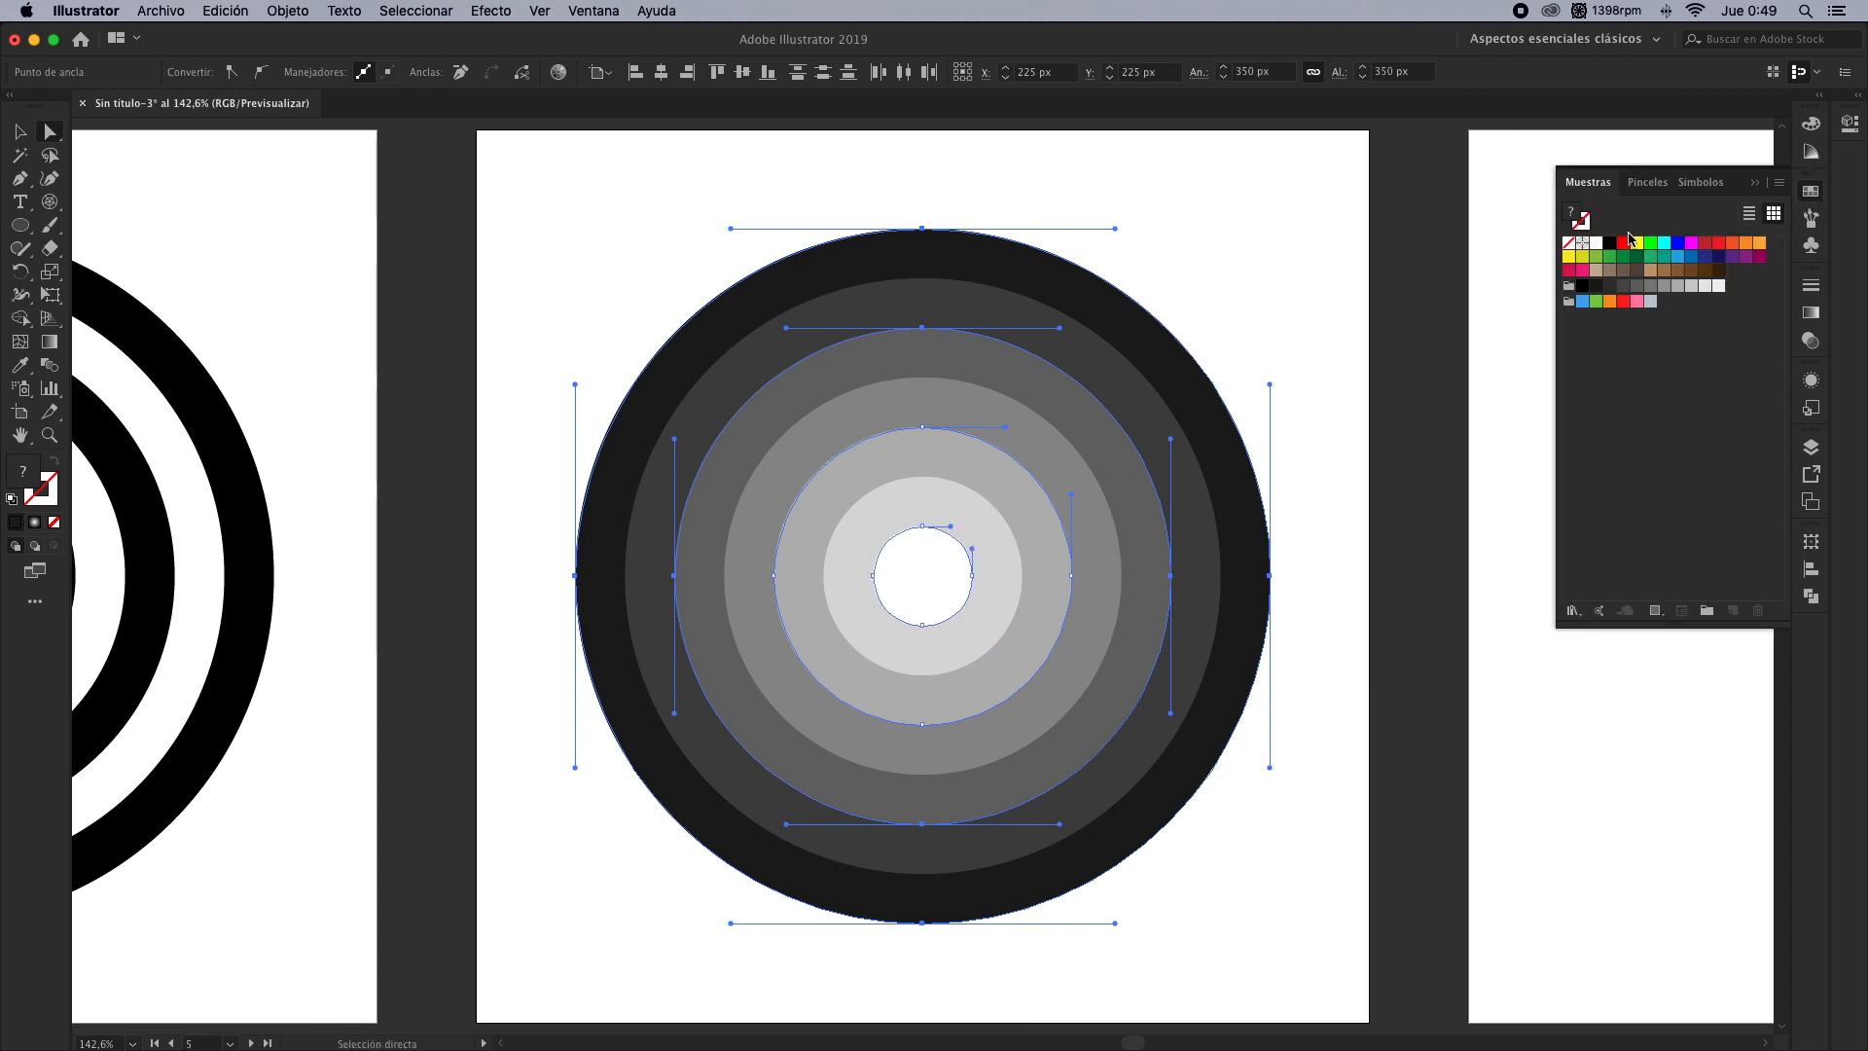
click(1612, 244)
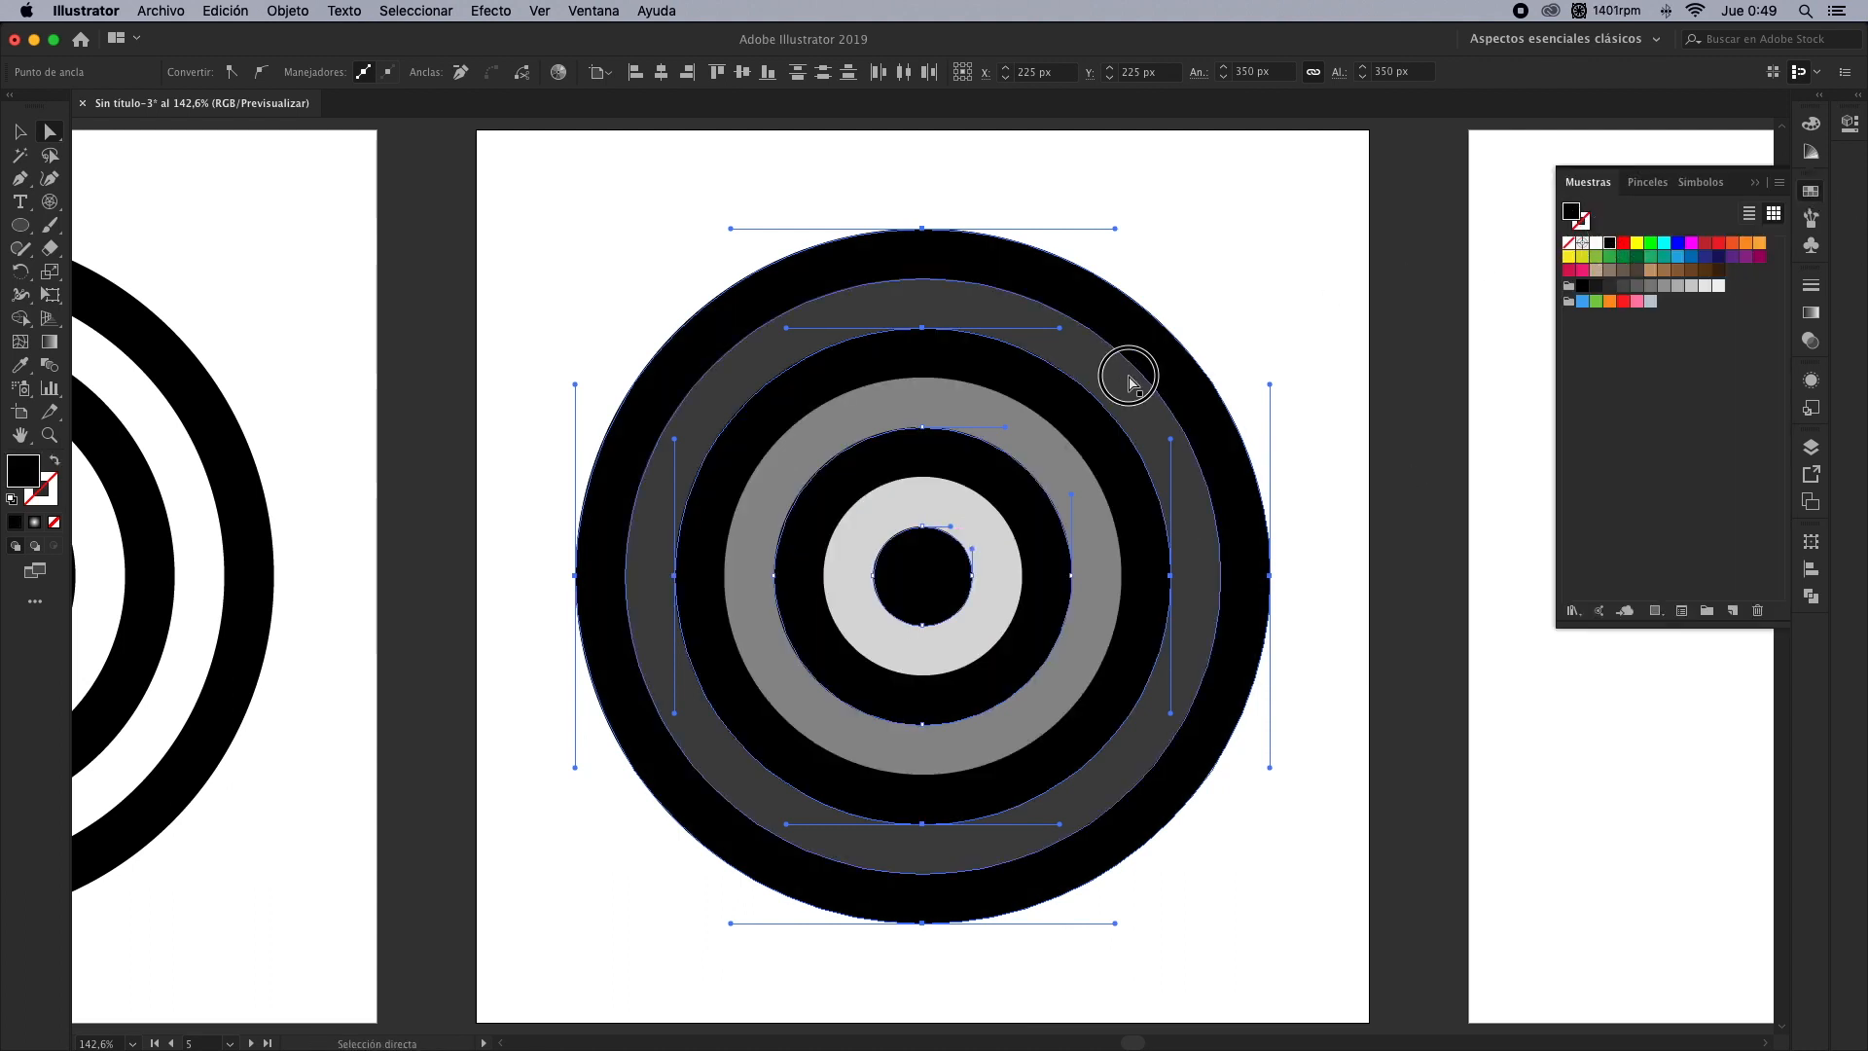
Fill the three remaining grey rings between the black ones white
click(1126, 376)
shift+click(1031, 436)
shift+click(960, 506)
click(1597, 243)
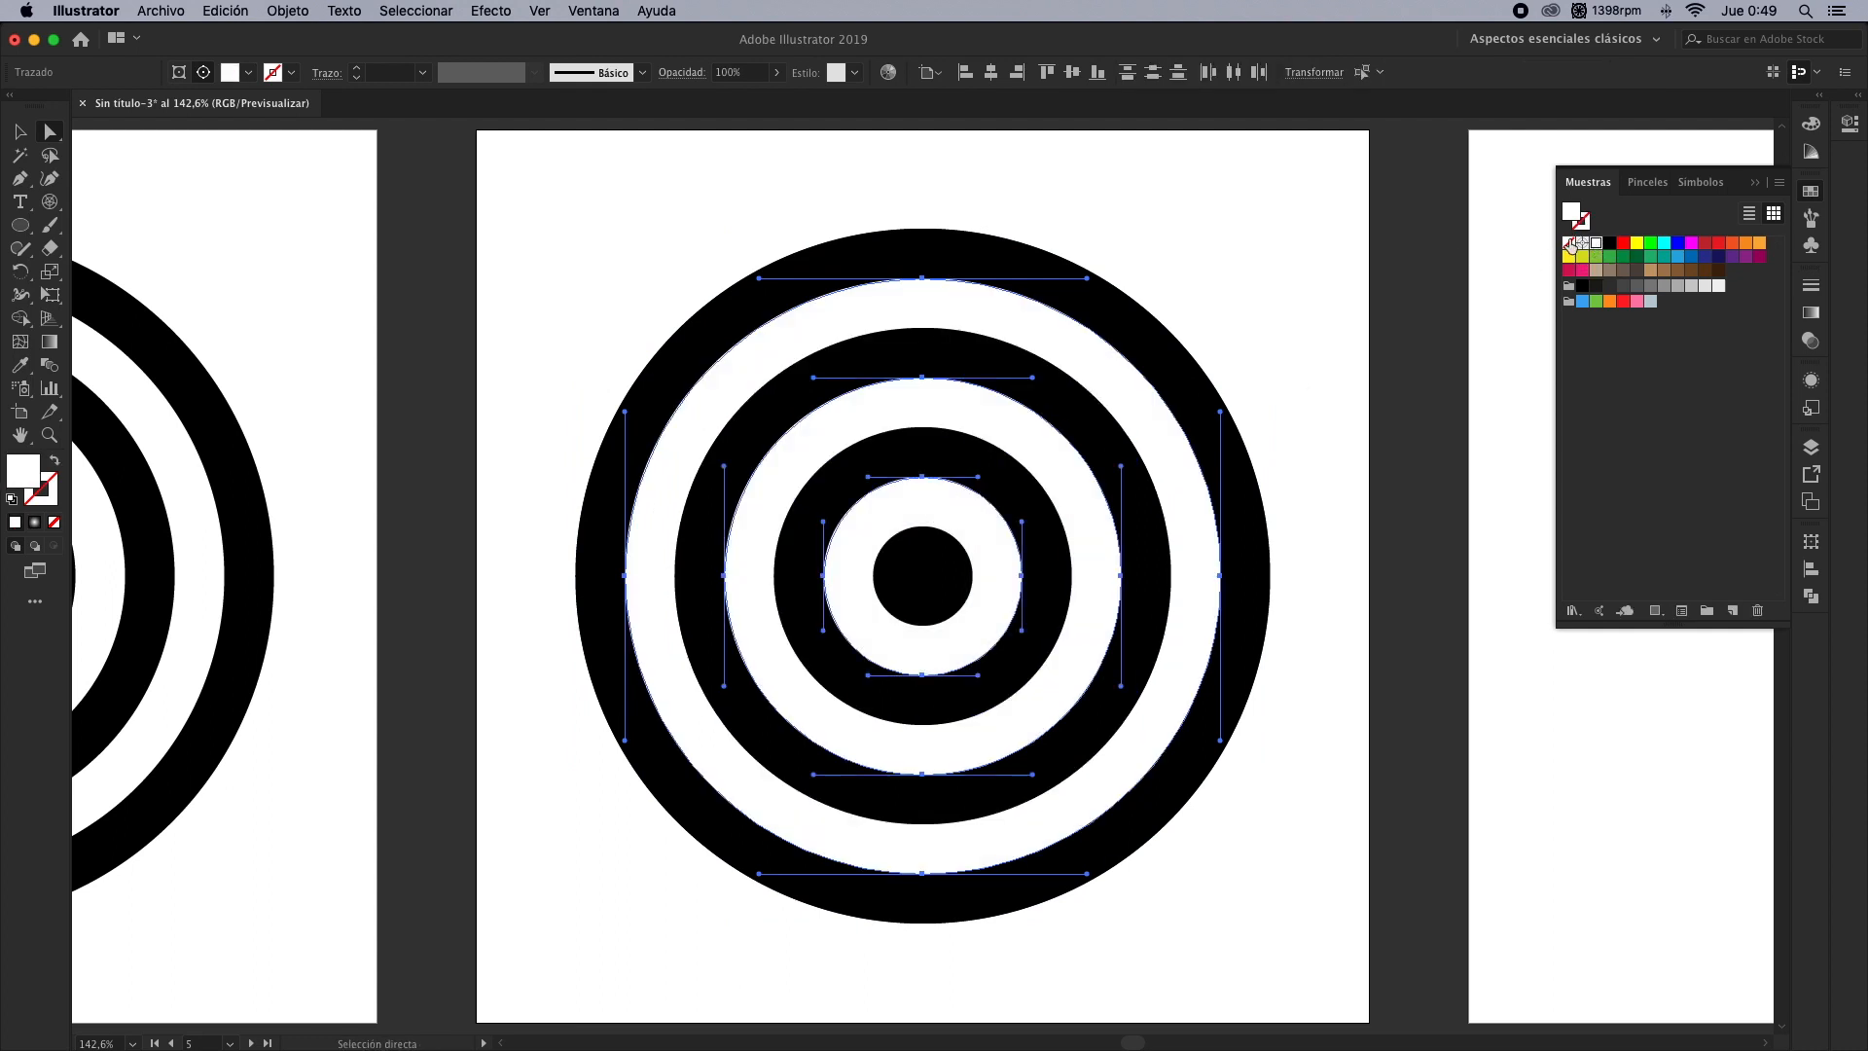
click(1325, 318)
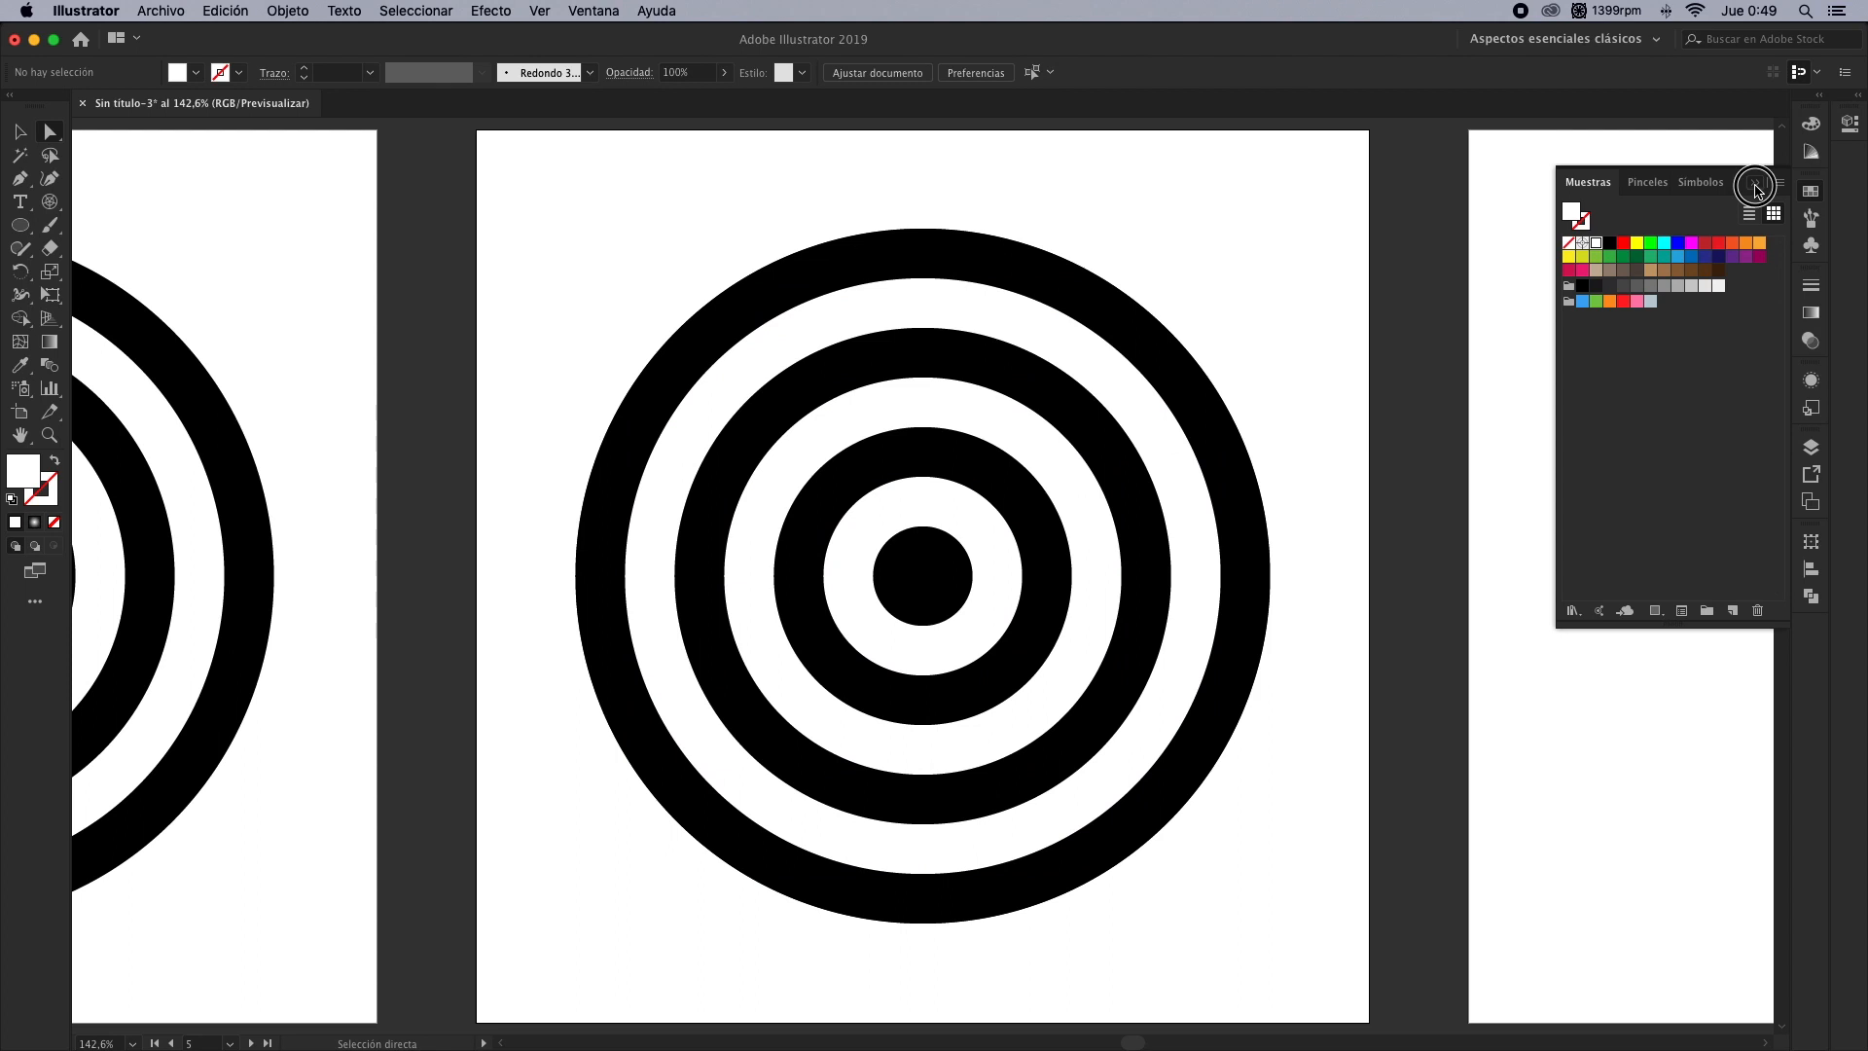
click(1754, 183)
Create a 350 × 350 px circle on the Método 6 artboard
click(1568, 286)
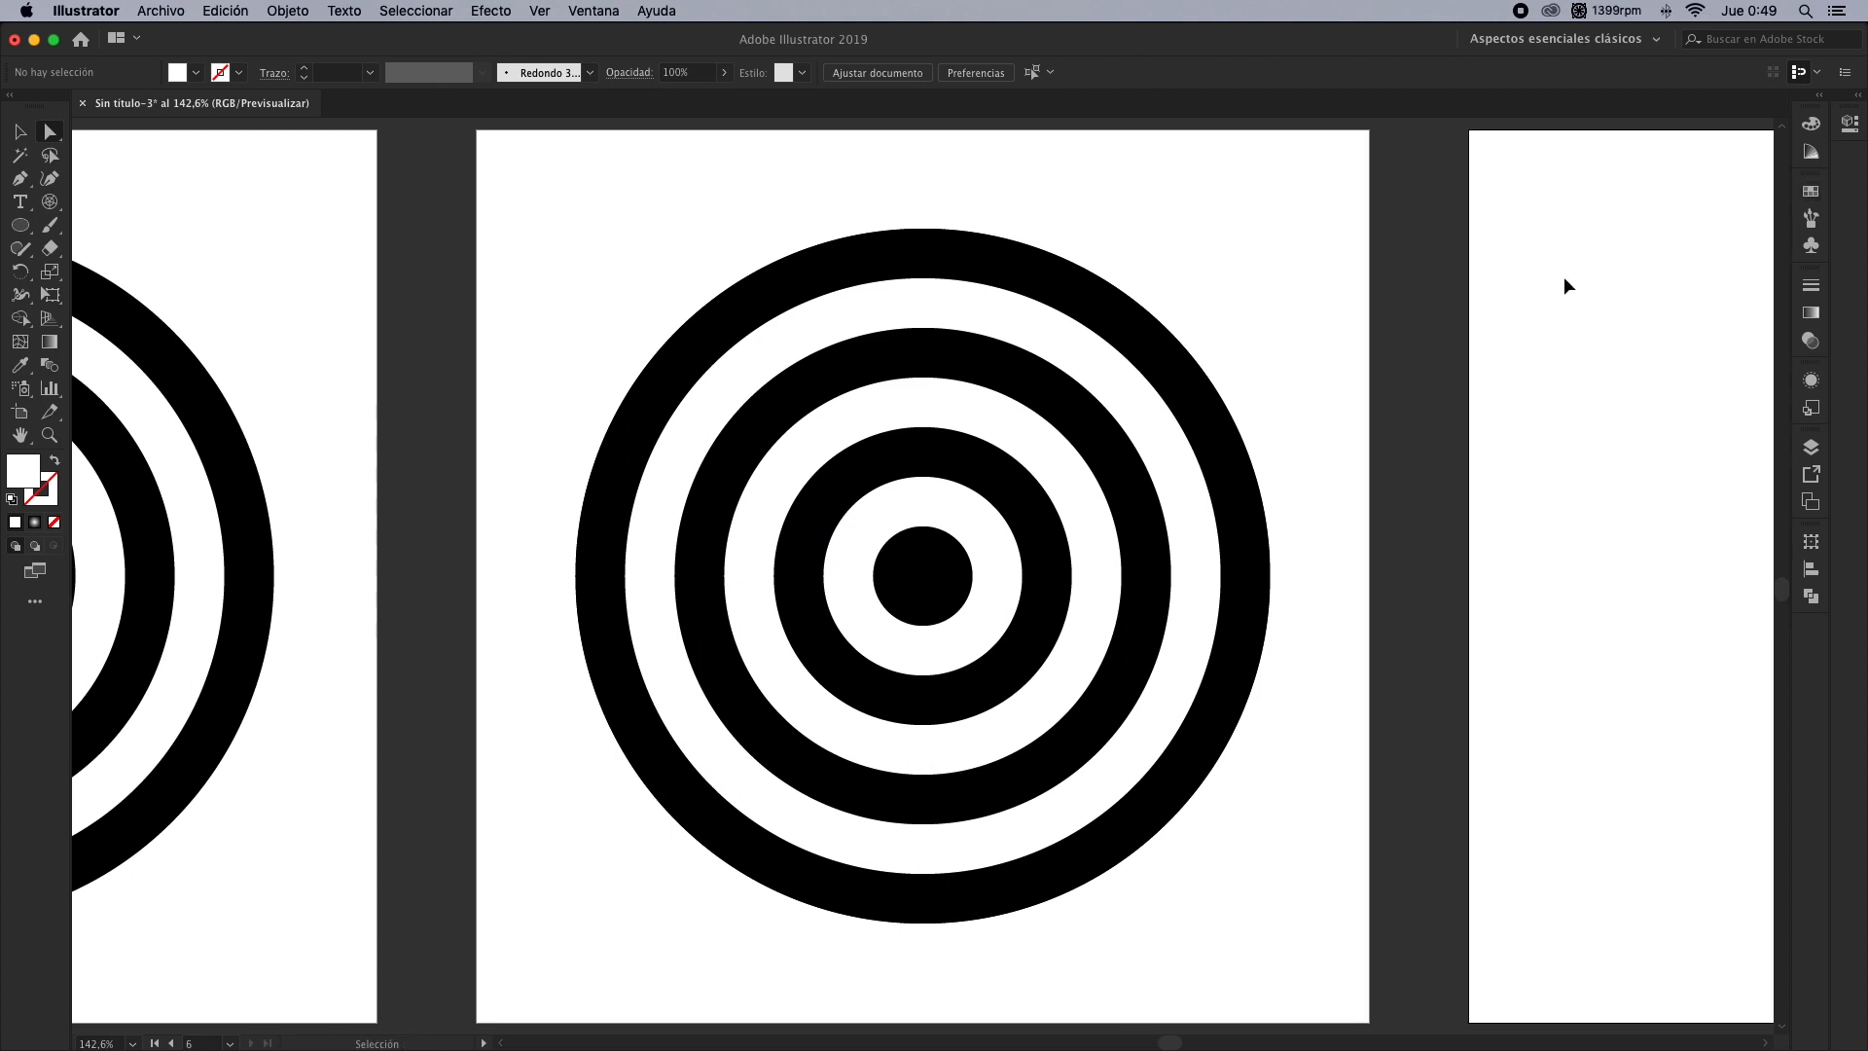
key(super+0)
key(l)
click(671, 262)
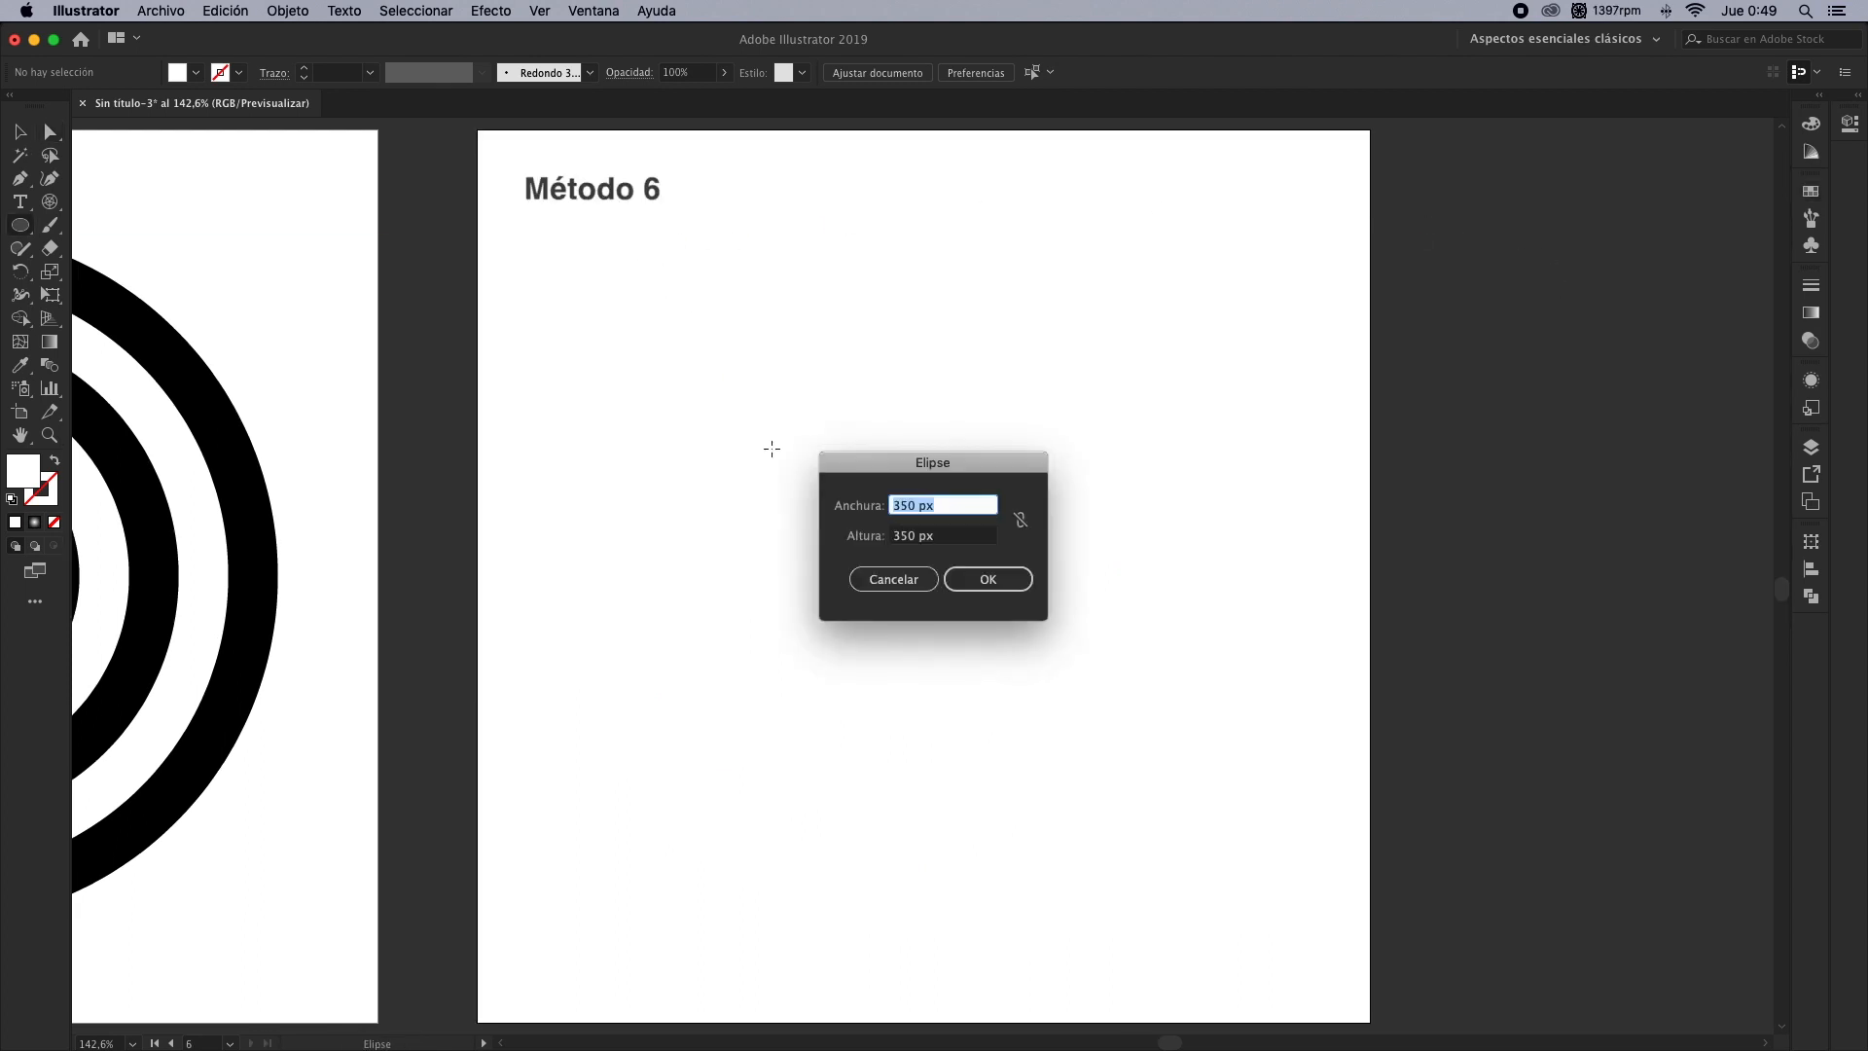
click(988, 580)
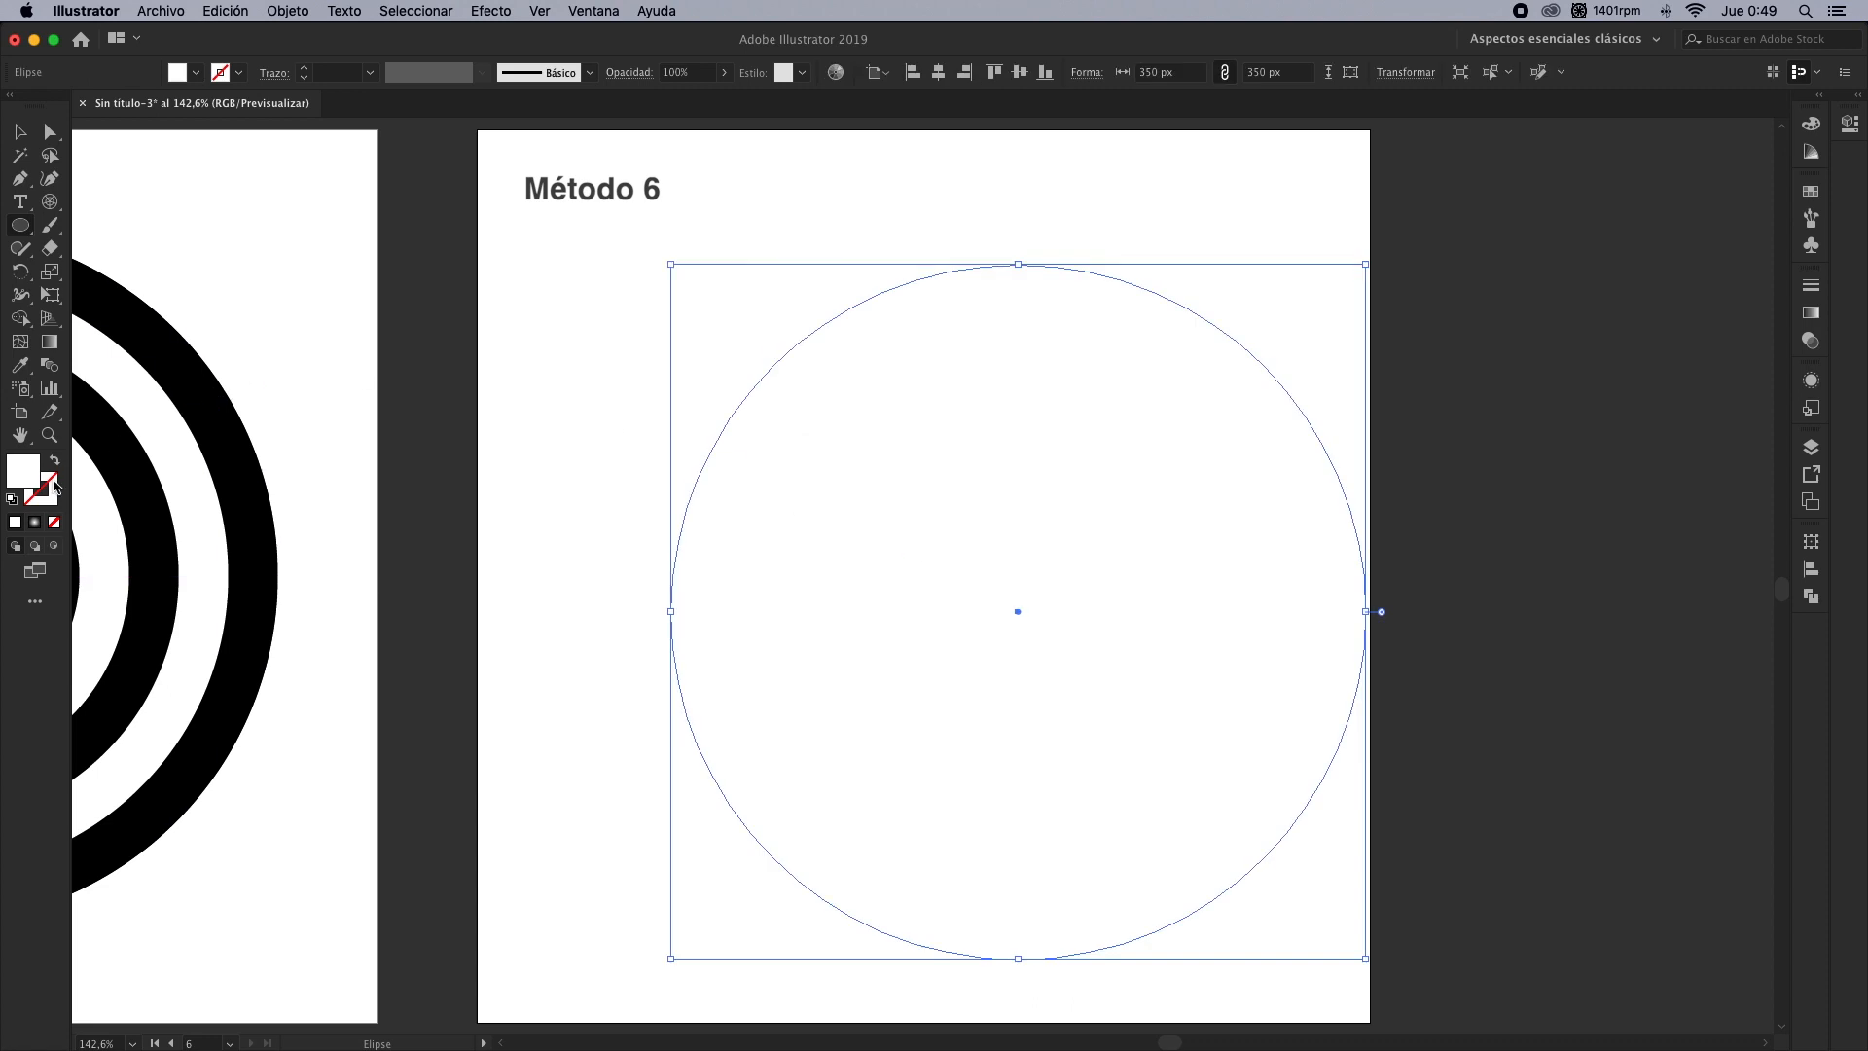
Give the Método 6 circle a black fill without a stroke and centre it on the artboard
click(11, 499)
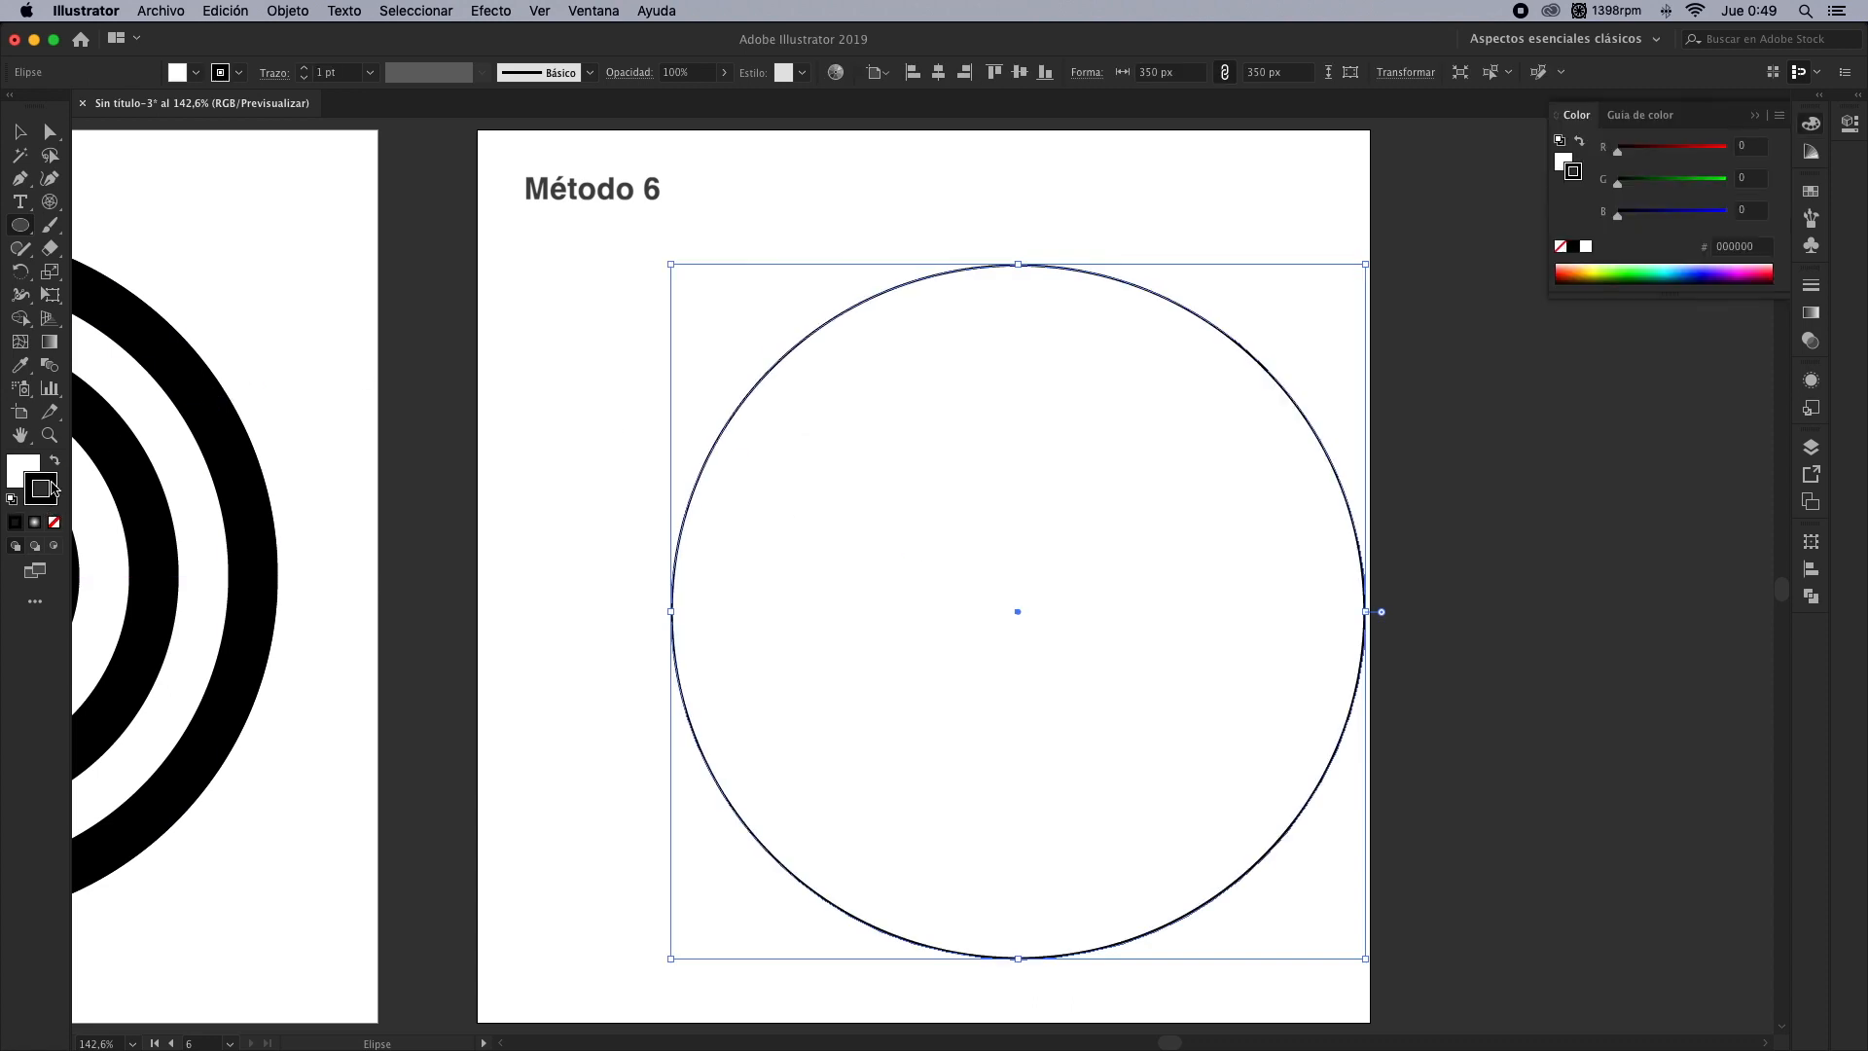
click(55, 459)
click(55, 524)
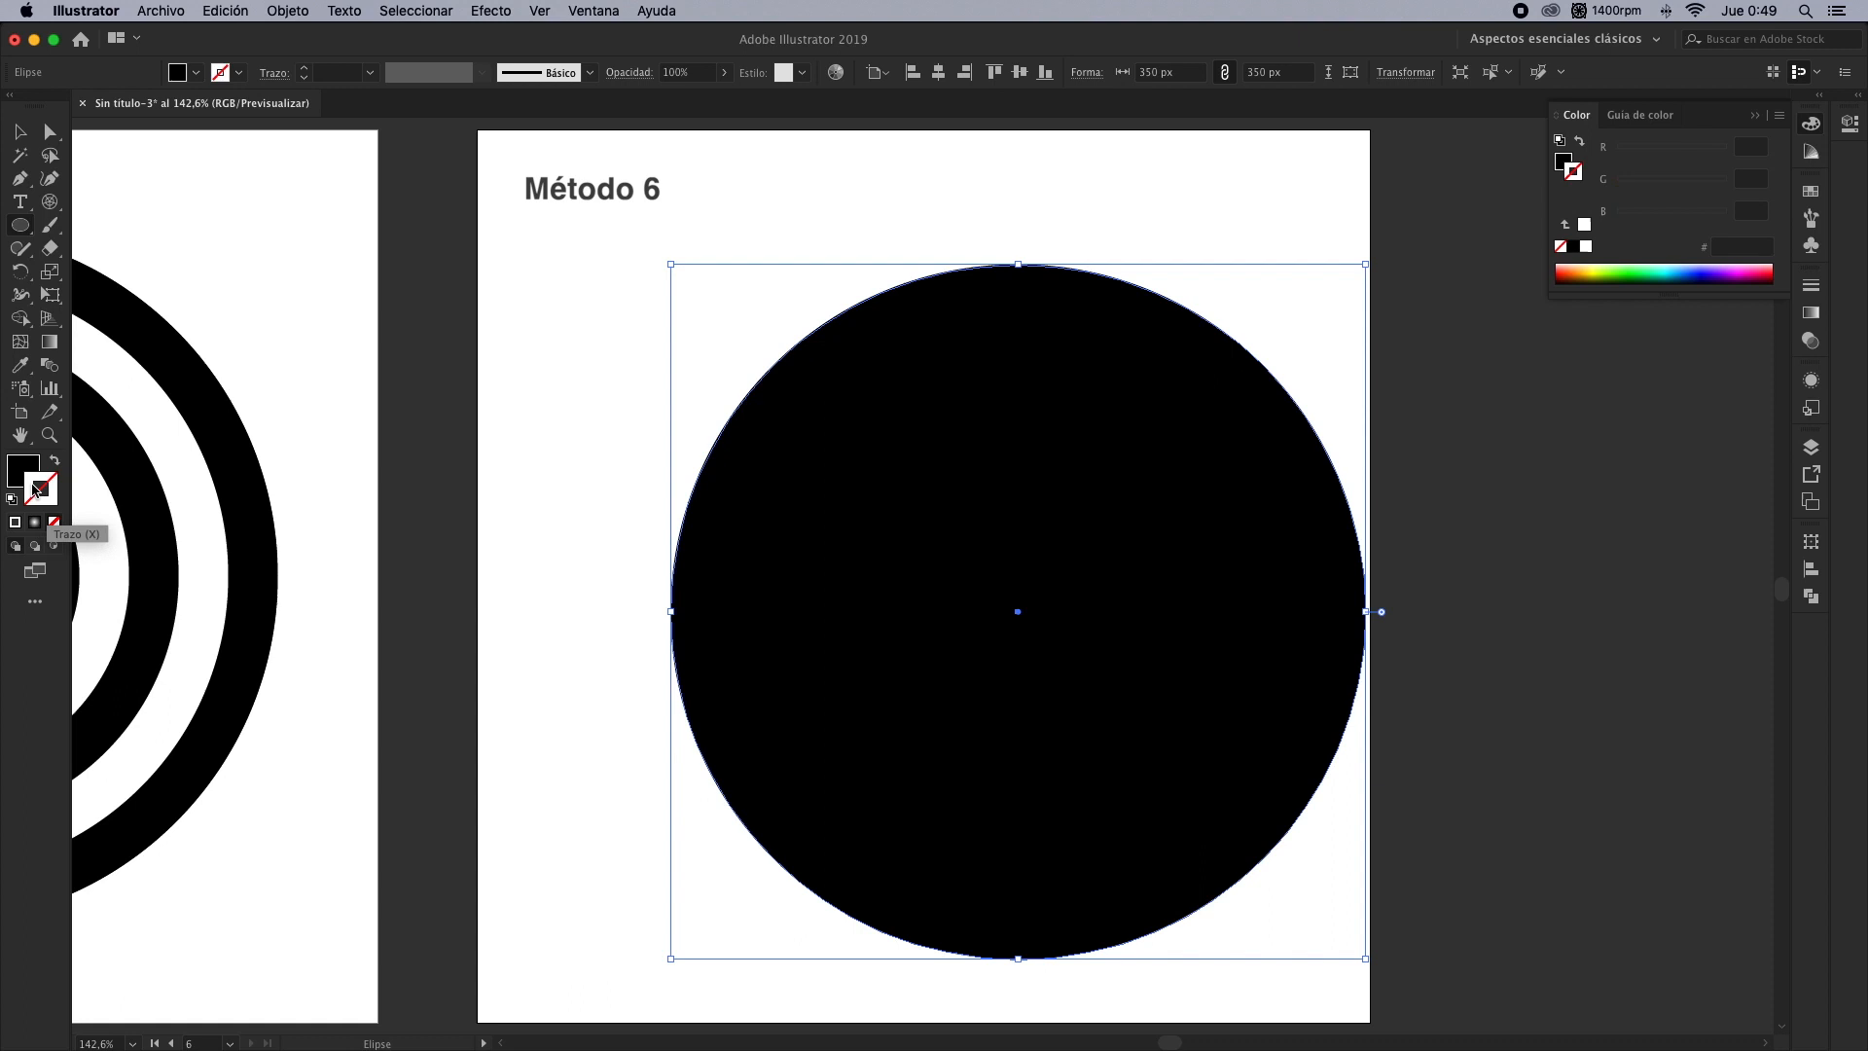
click(21, 469)
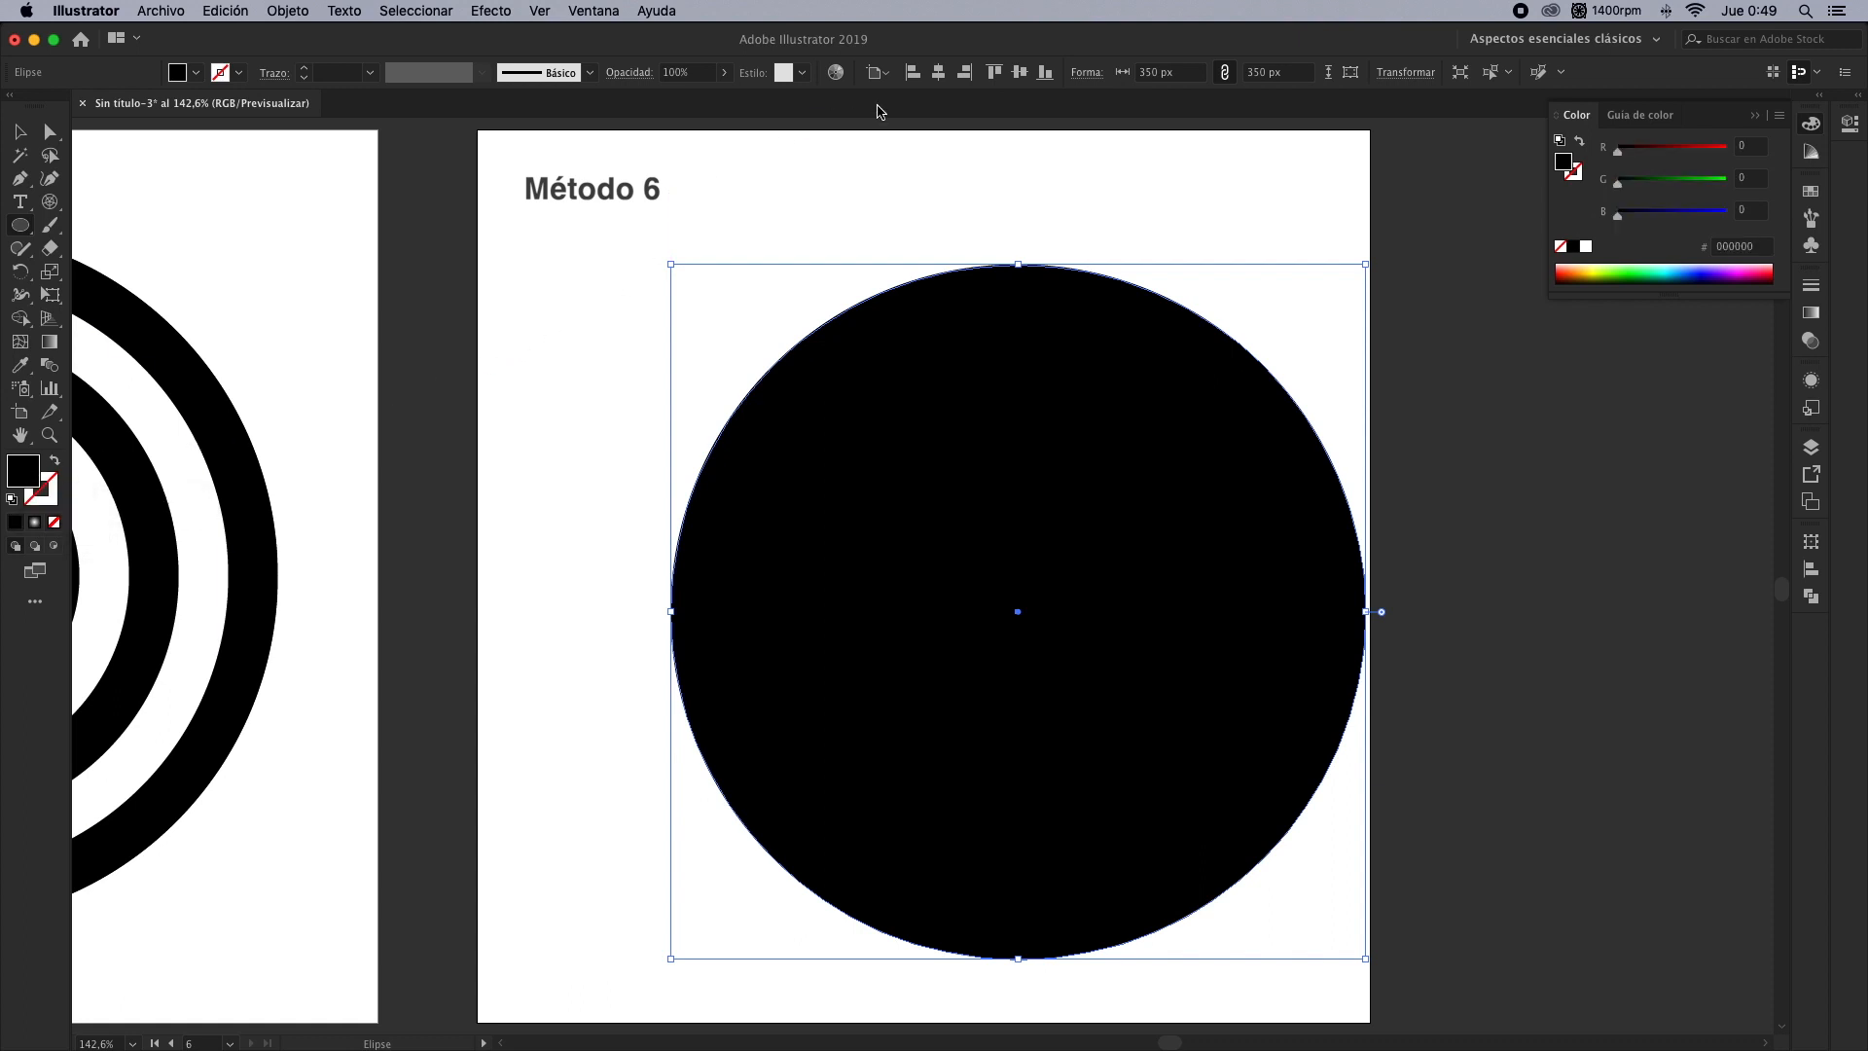
click(938, 72)
click(1021, 73)
key(v)
click(496, 255)
Copy the black circle, paste the copy directly in front and fill it white
click(747, 400)
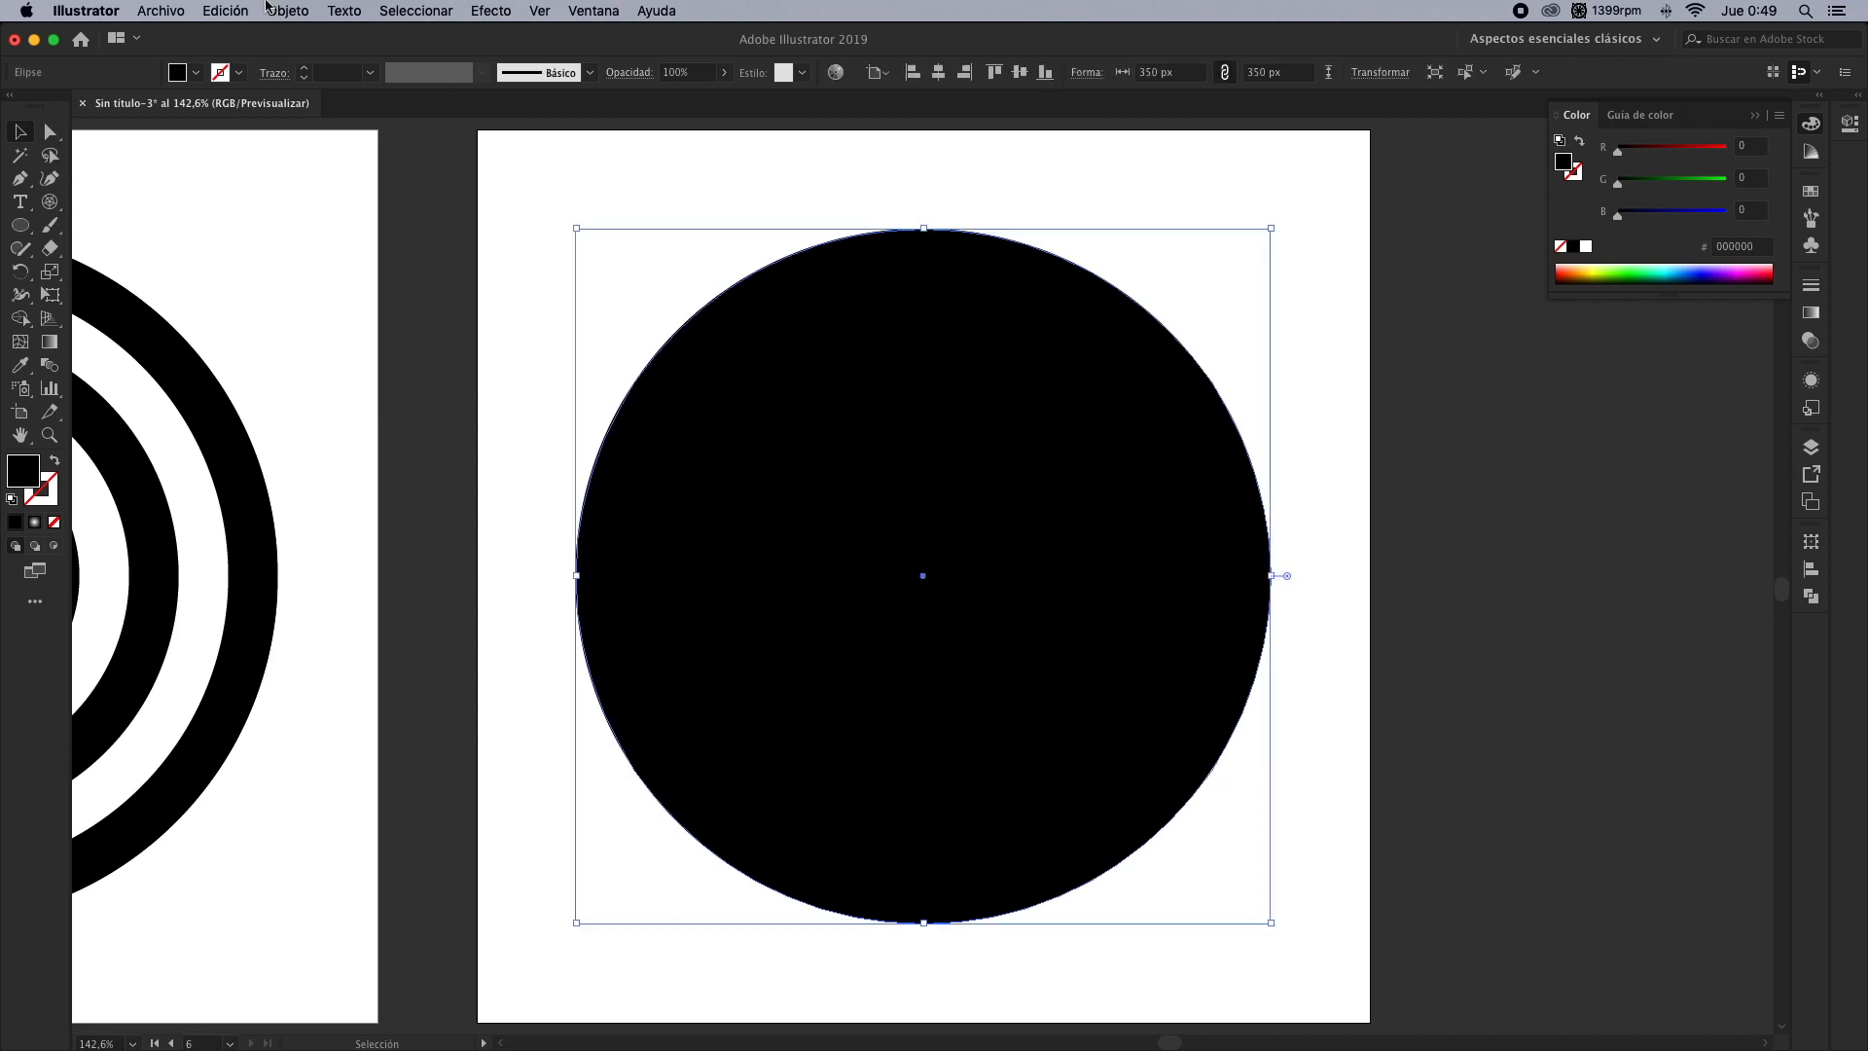
click(231, 16)
click(234, 101)
click(243, 16)
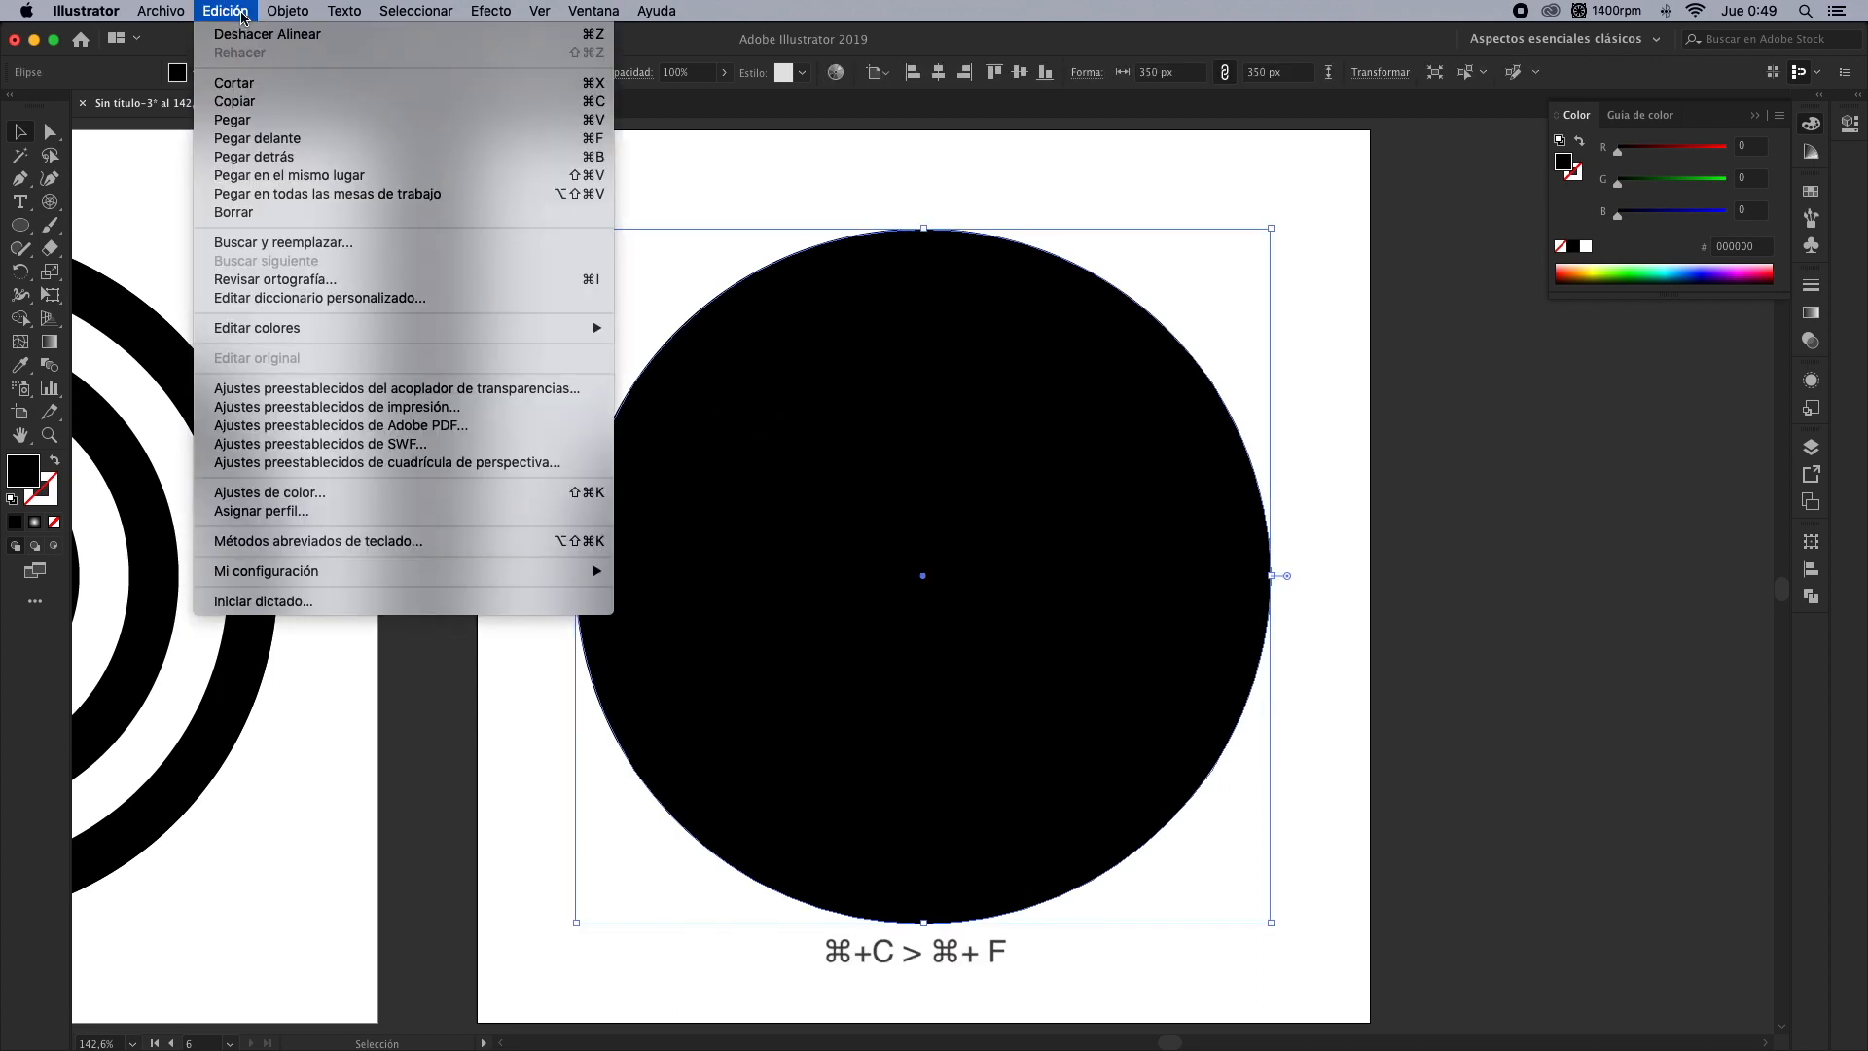
click(257, 138)
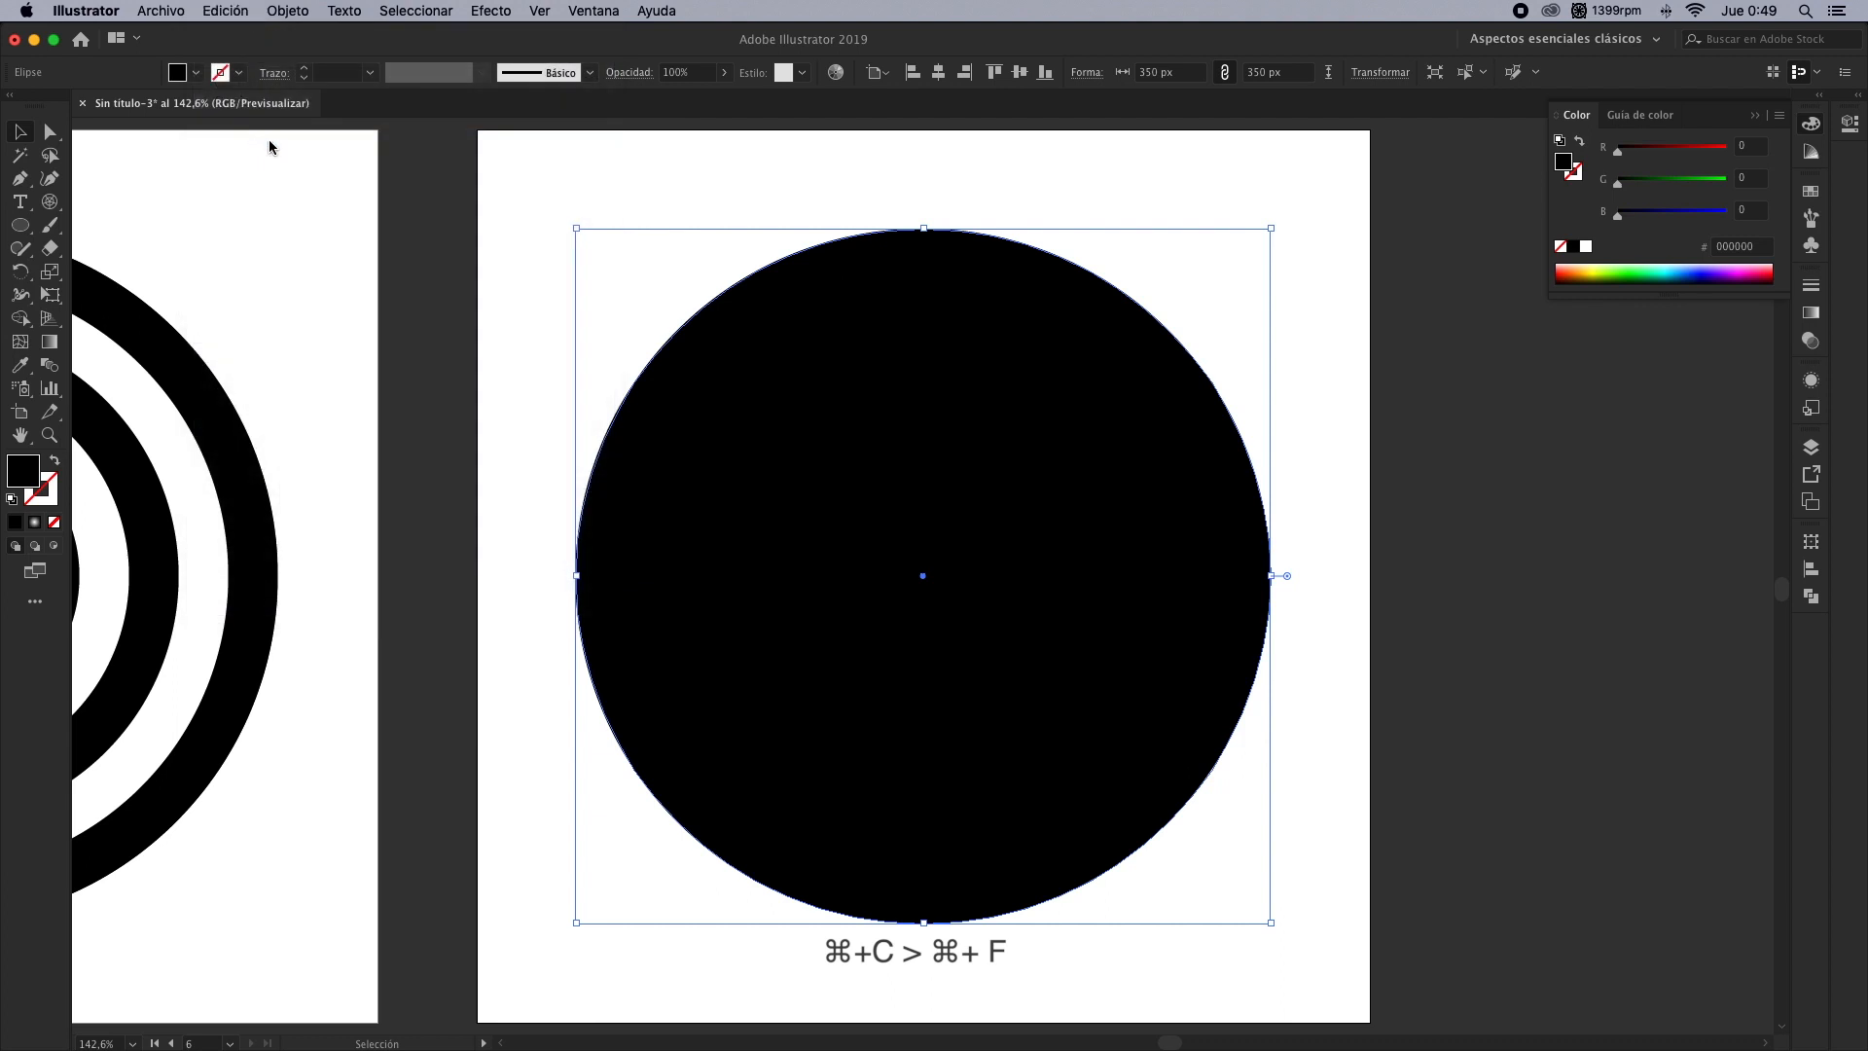
click(1812, 191)
click(1597, 243)
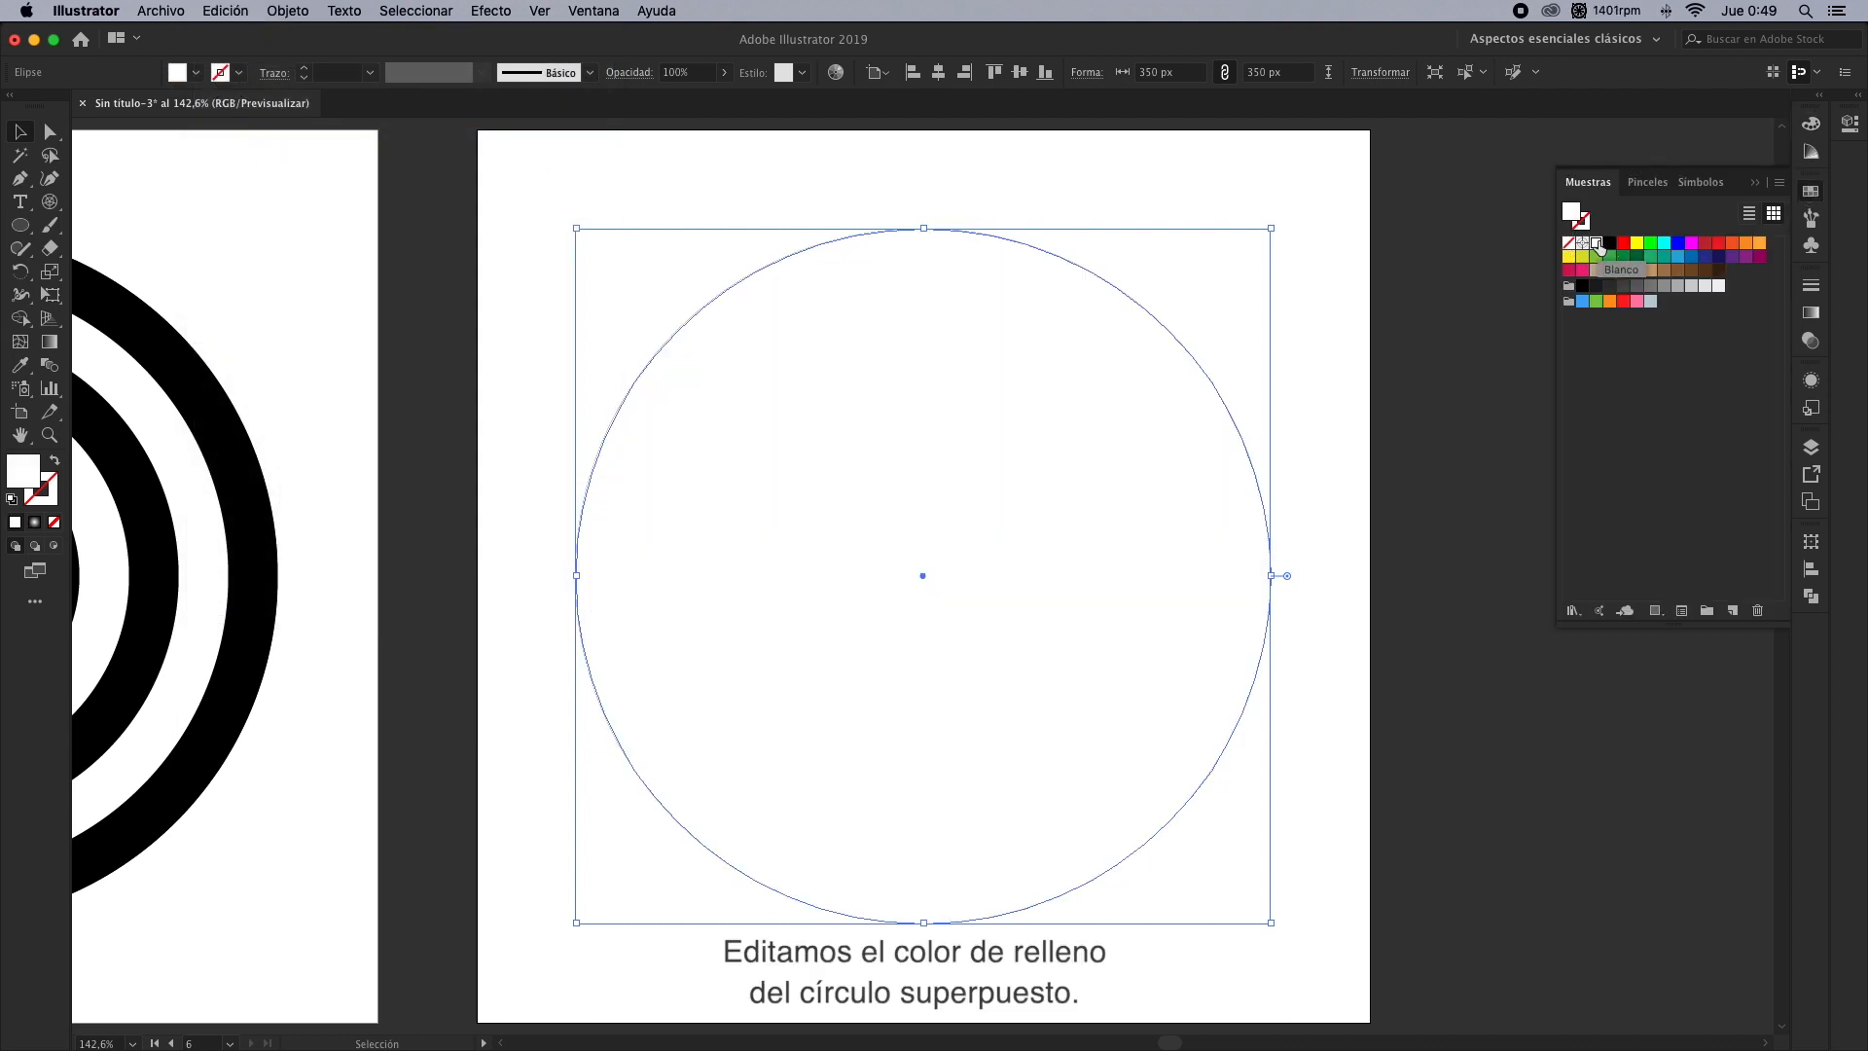
Set the white front circle's width and height to 300 px
click(1225, 72)
click(1167, 72)
text(300)
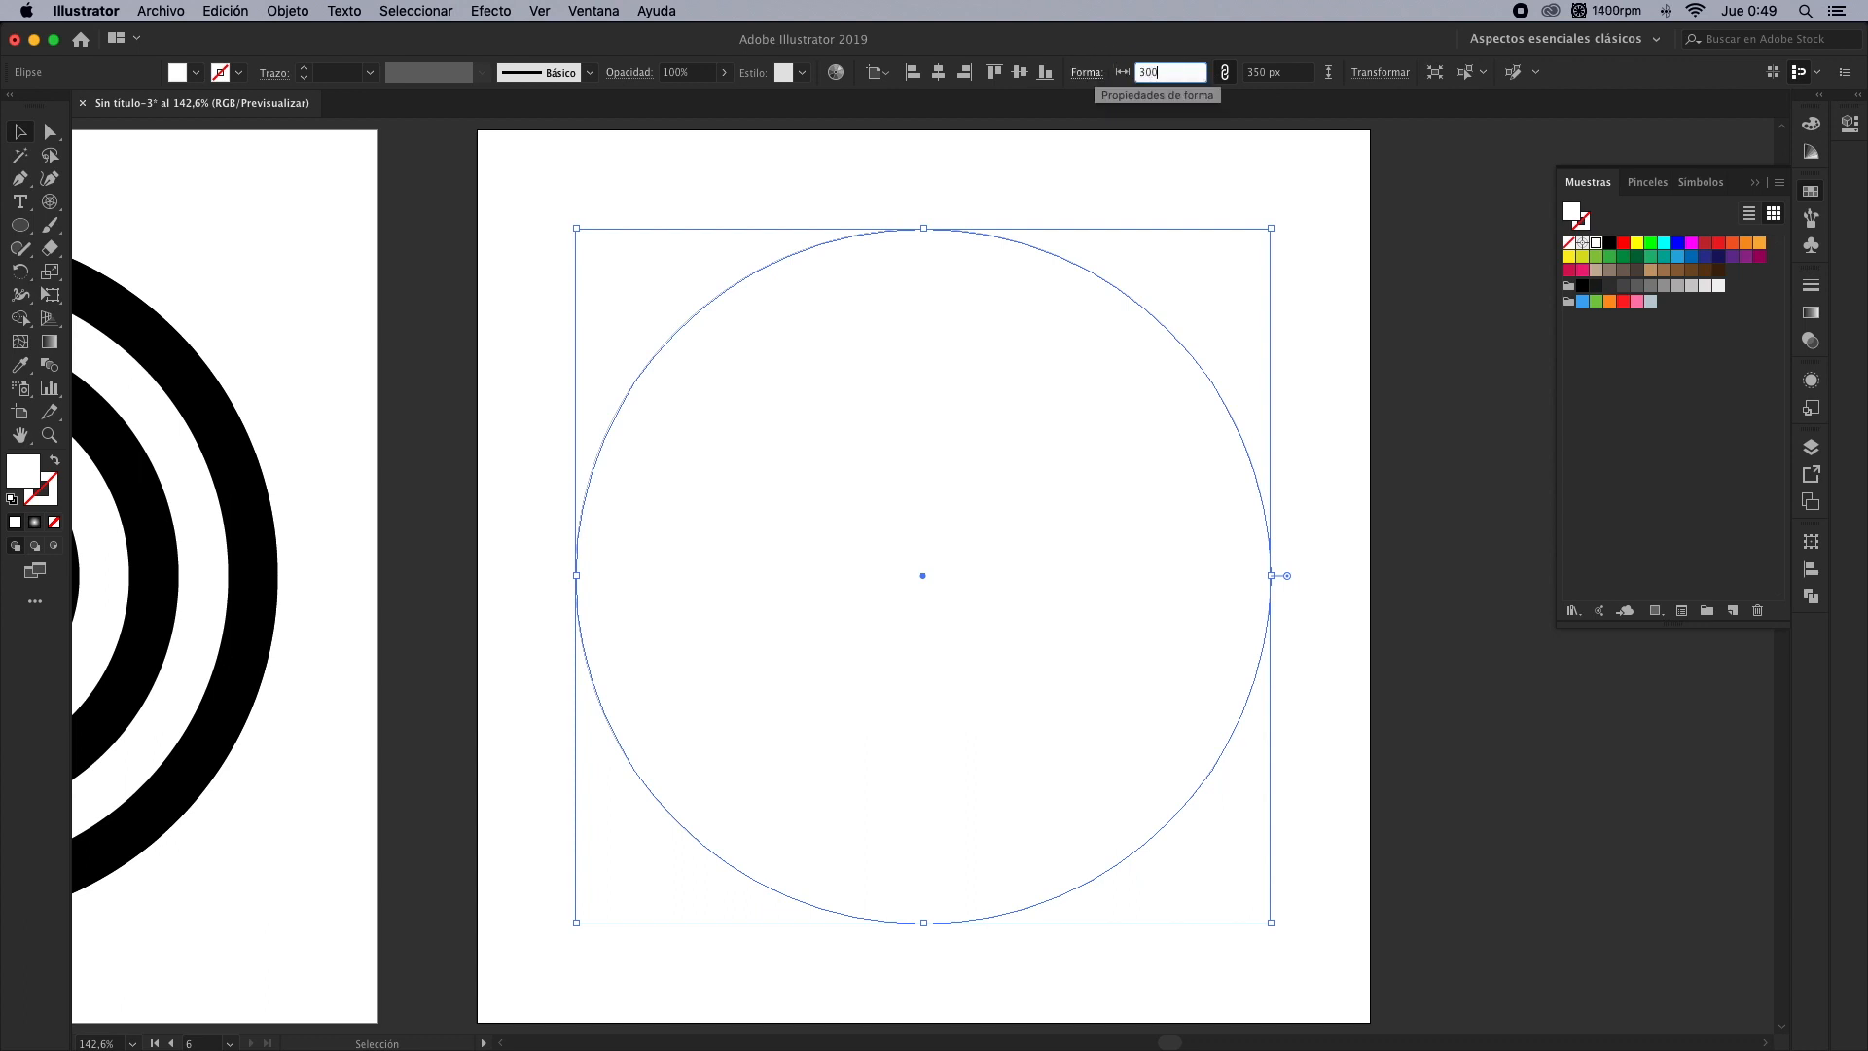
key(Tab)
text(300)
key(Return)
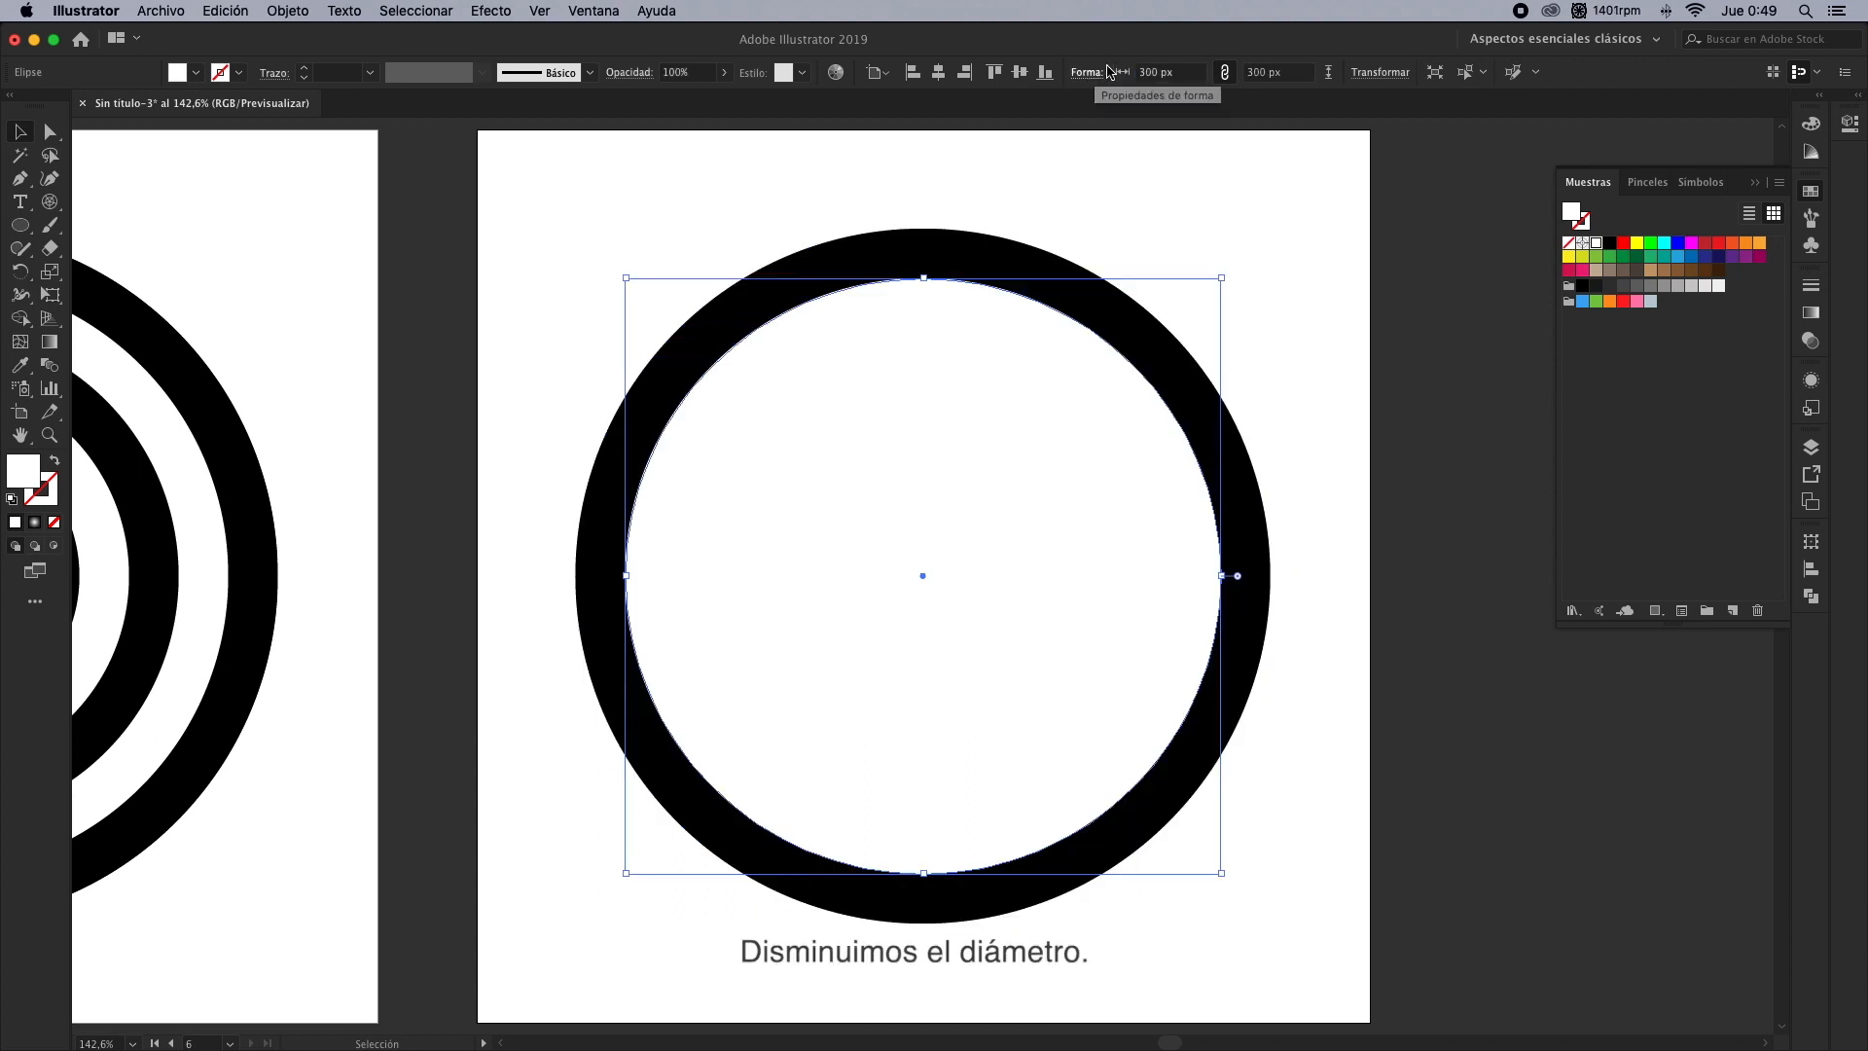
Set the white 300 px circle's blending mode to Diferencia
click(1793, 342)
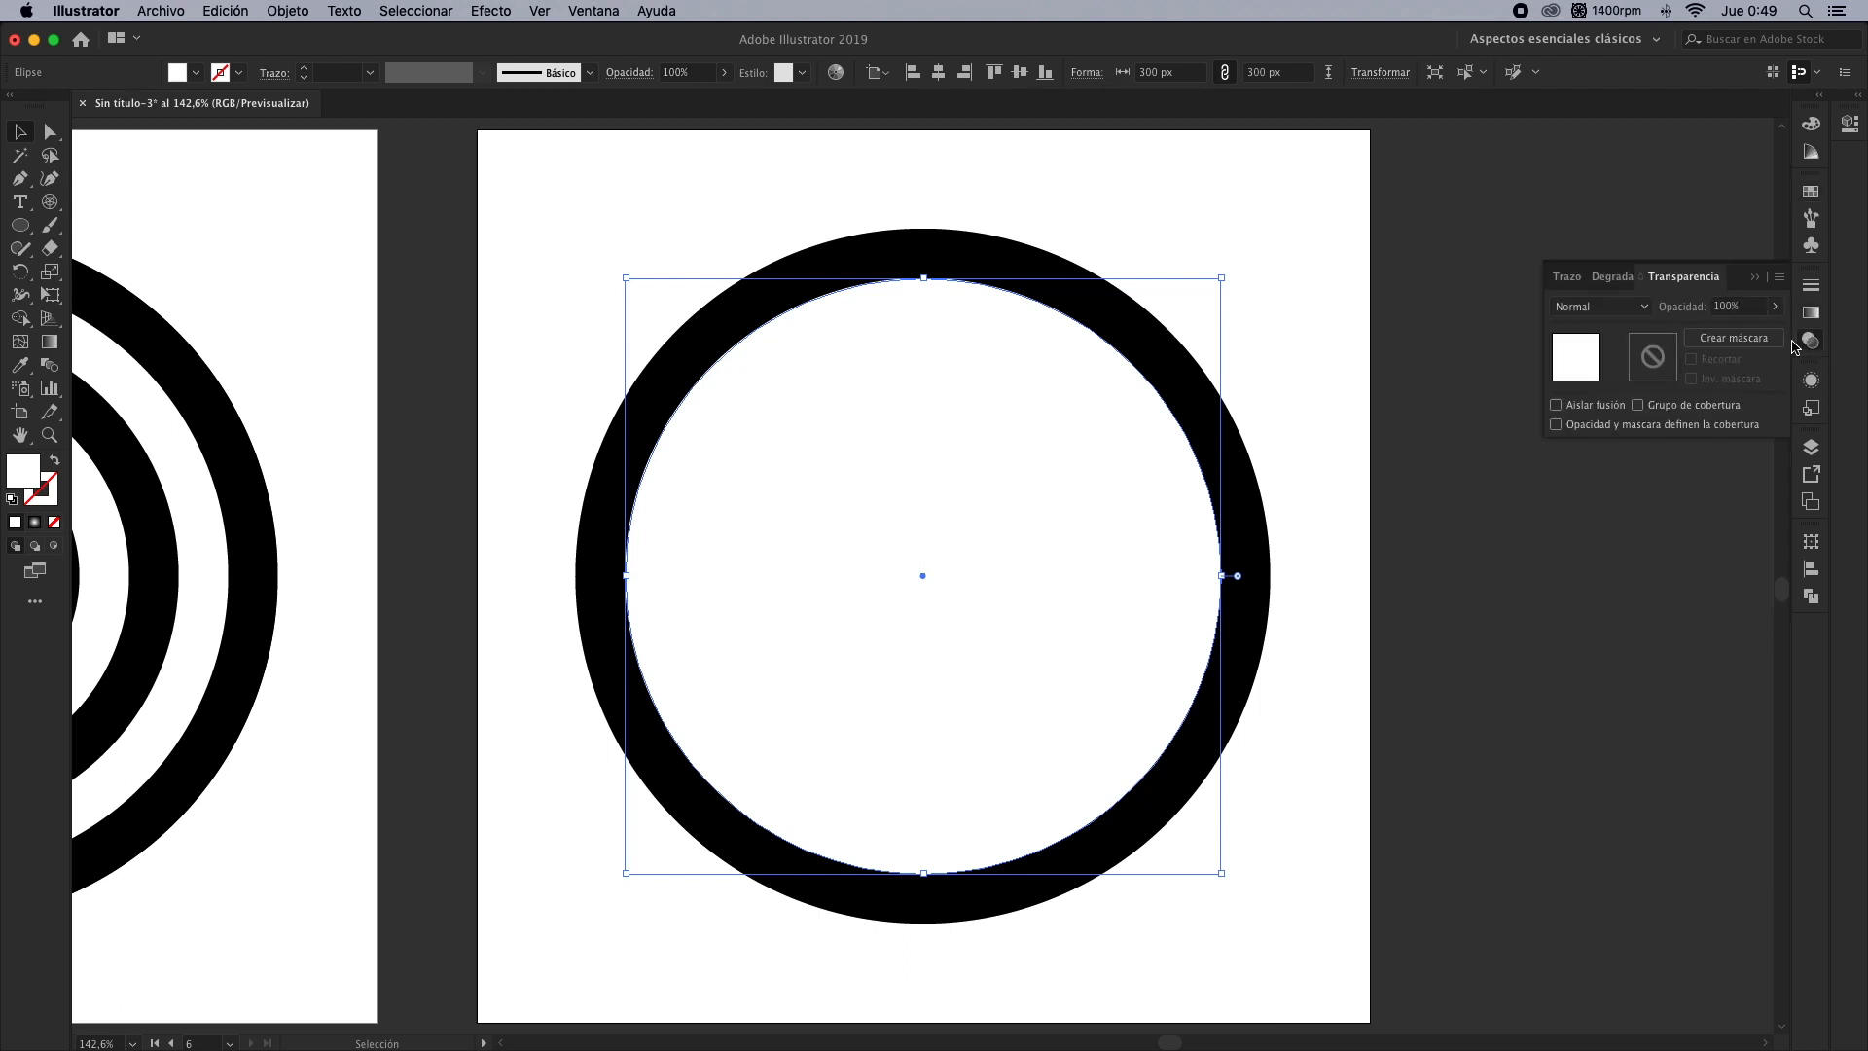
click(1604, 307)
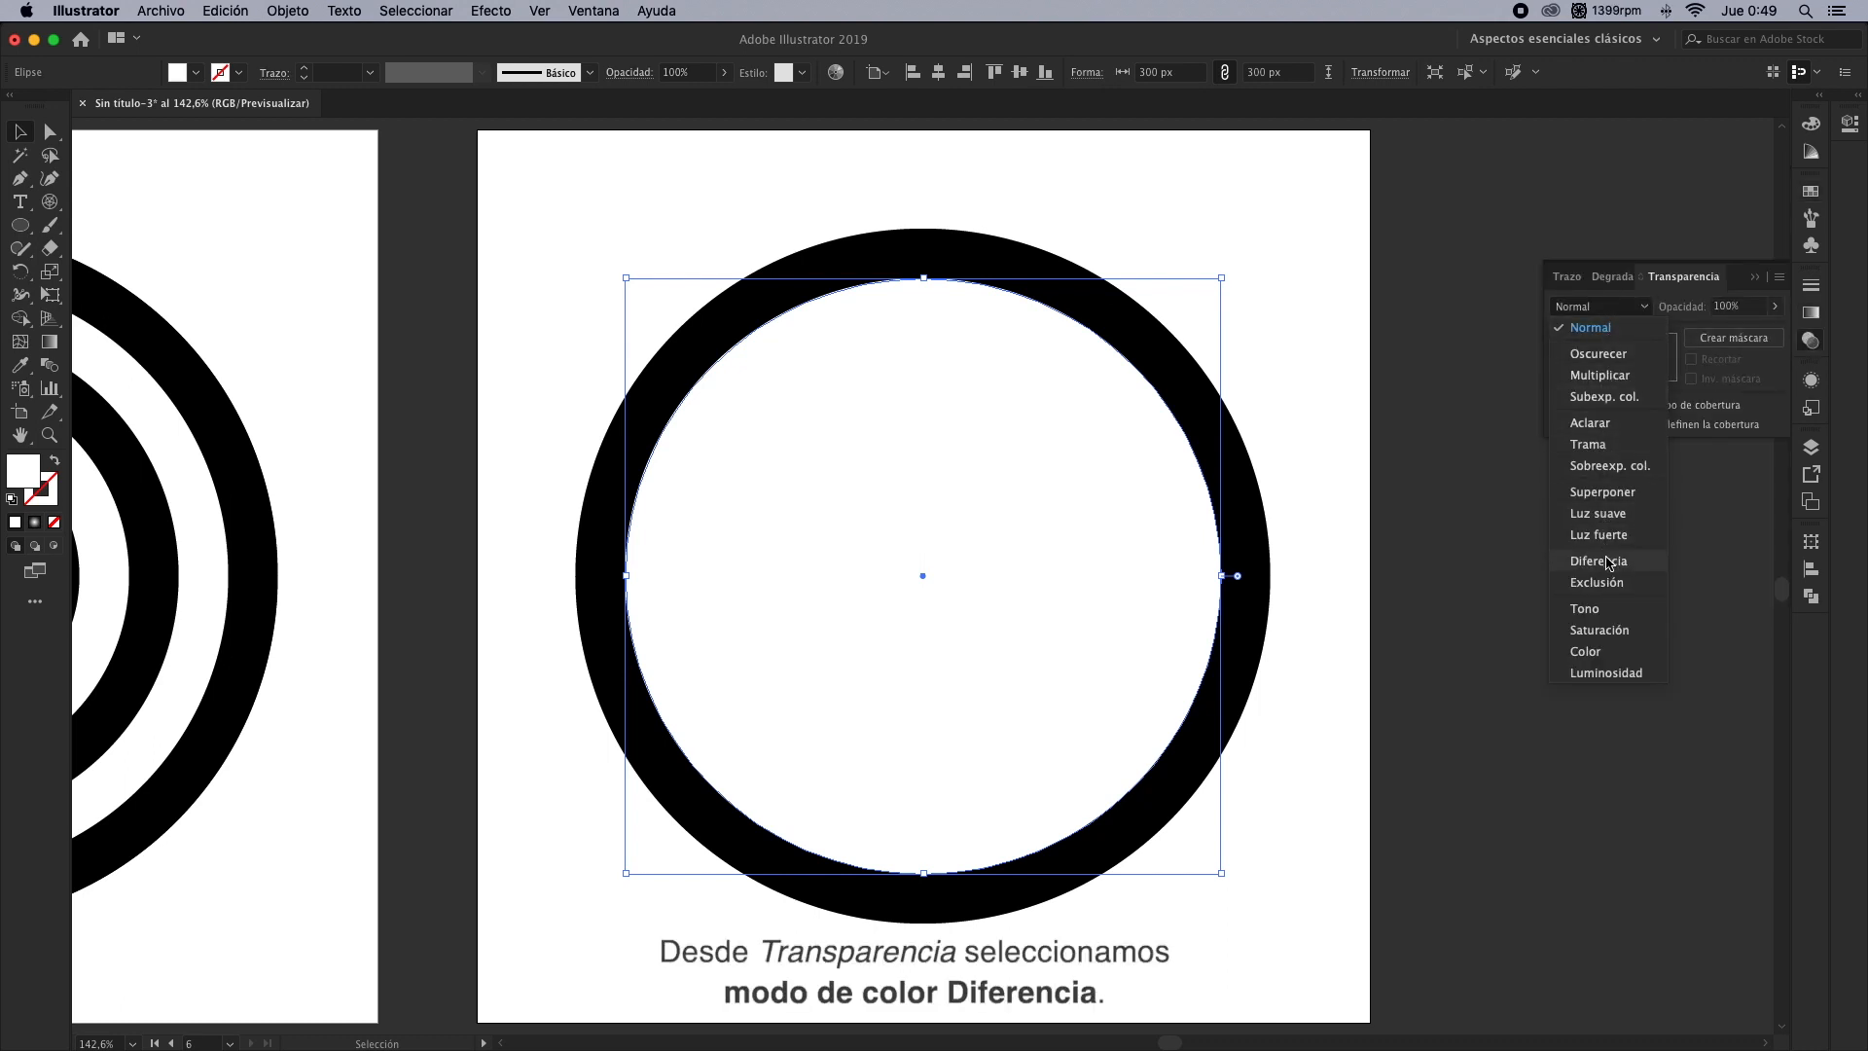
click(1604, 562)
click(1302, 384)
click(1106, 386)
key(a)
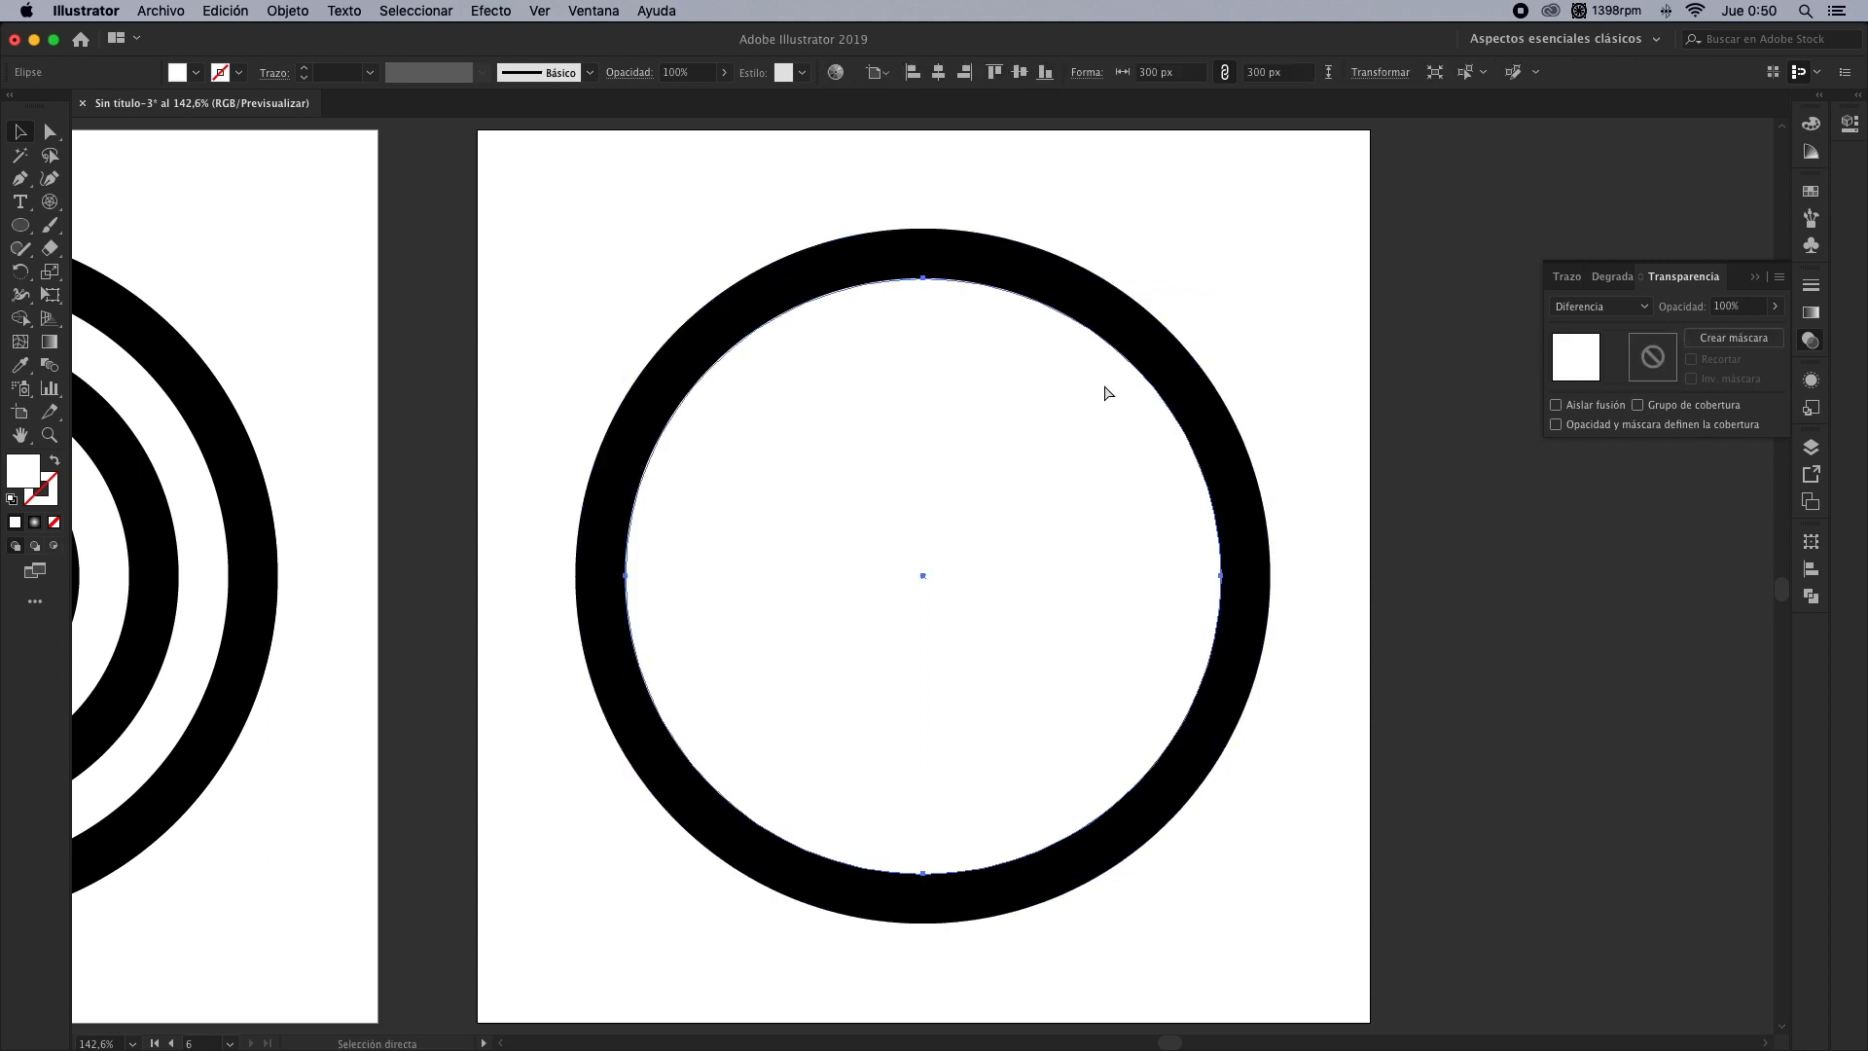
Copy the Diferencia circle, paste it directly in front and resize the copy to 250 × 250 px
key(super+c)
key(super+f)
click(1189, 75)
text(250)
key(Tab)
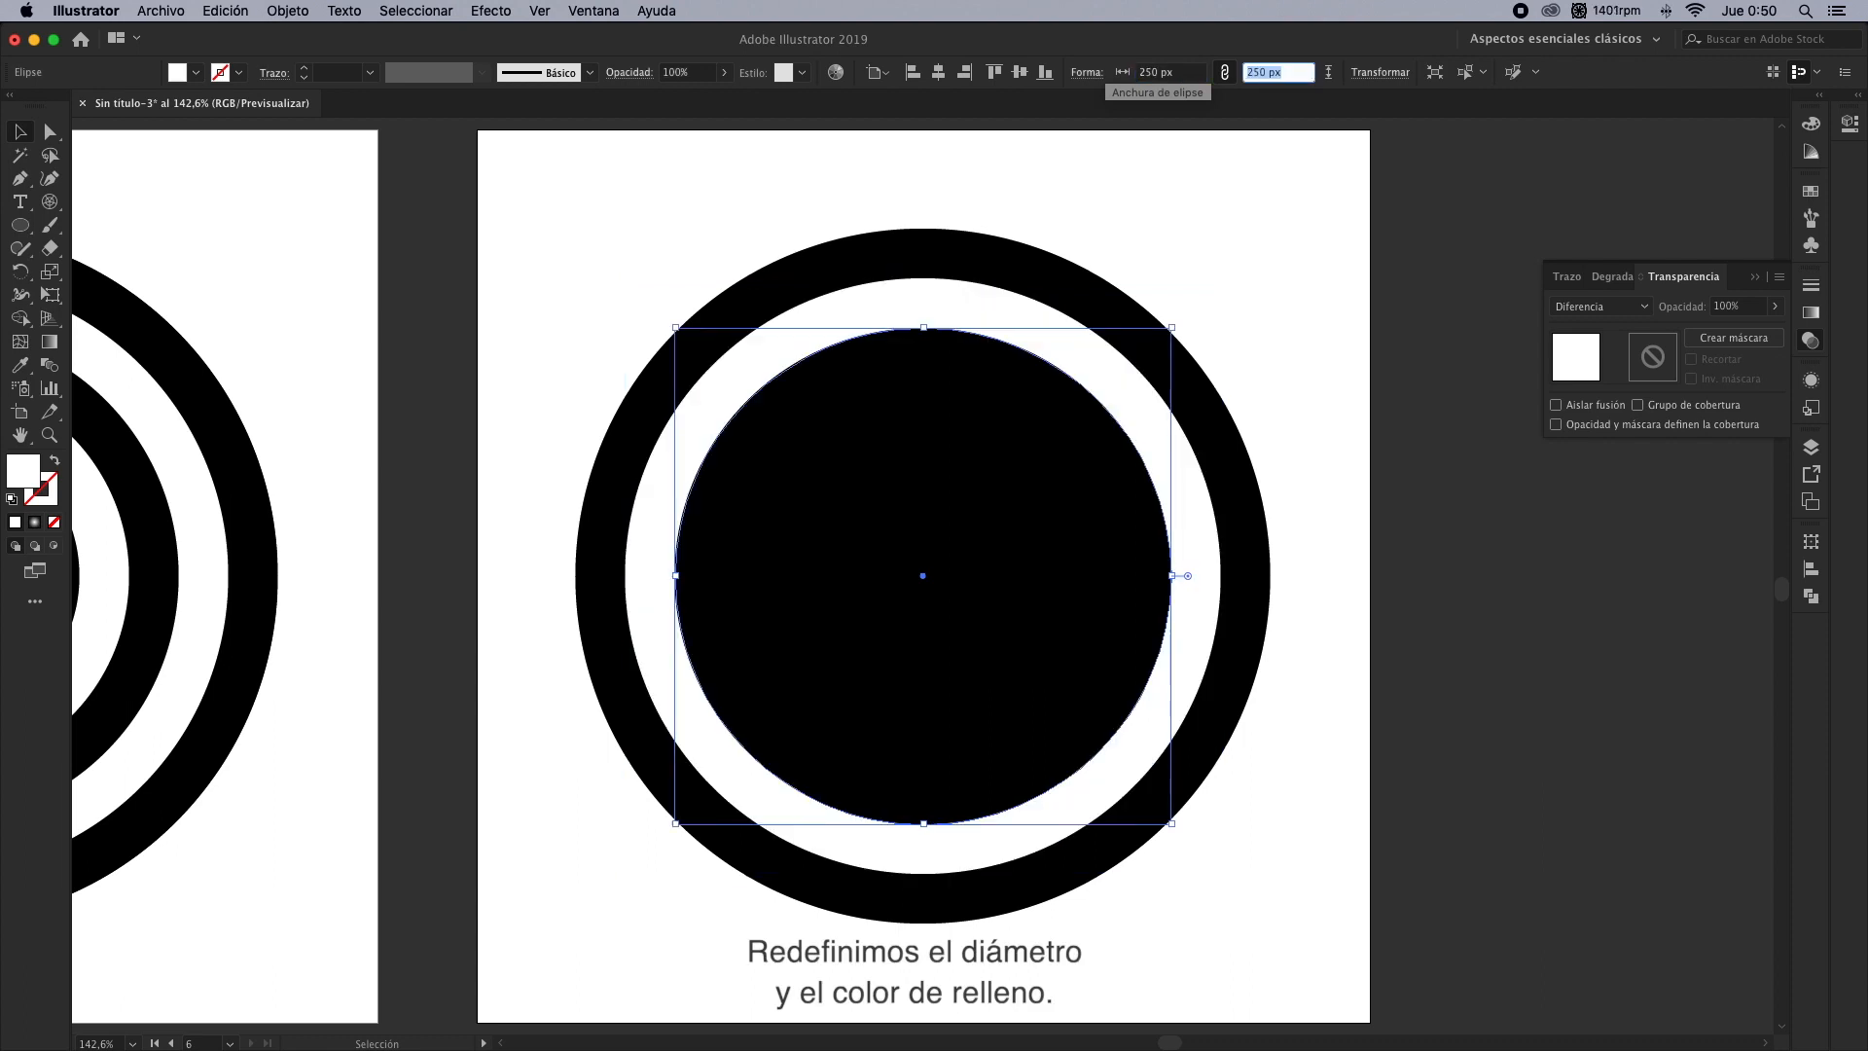
click(1092, 128)
key(super+v)
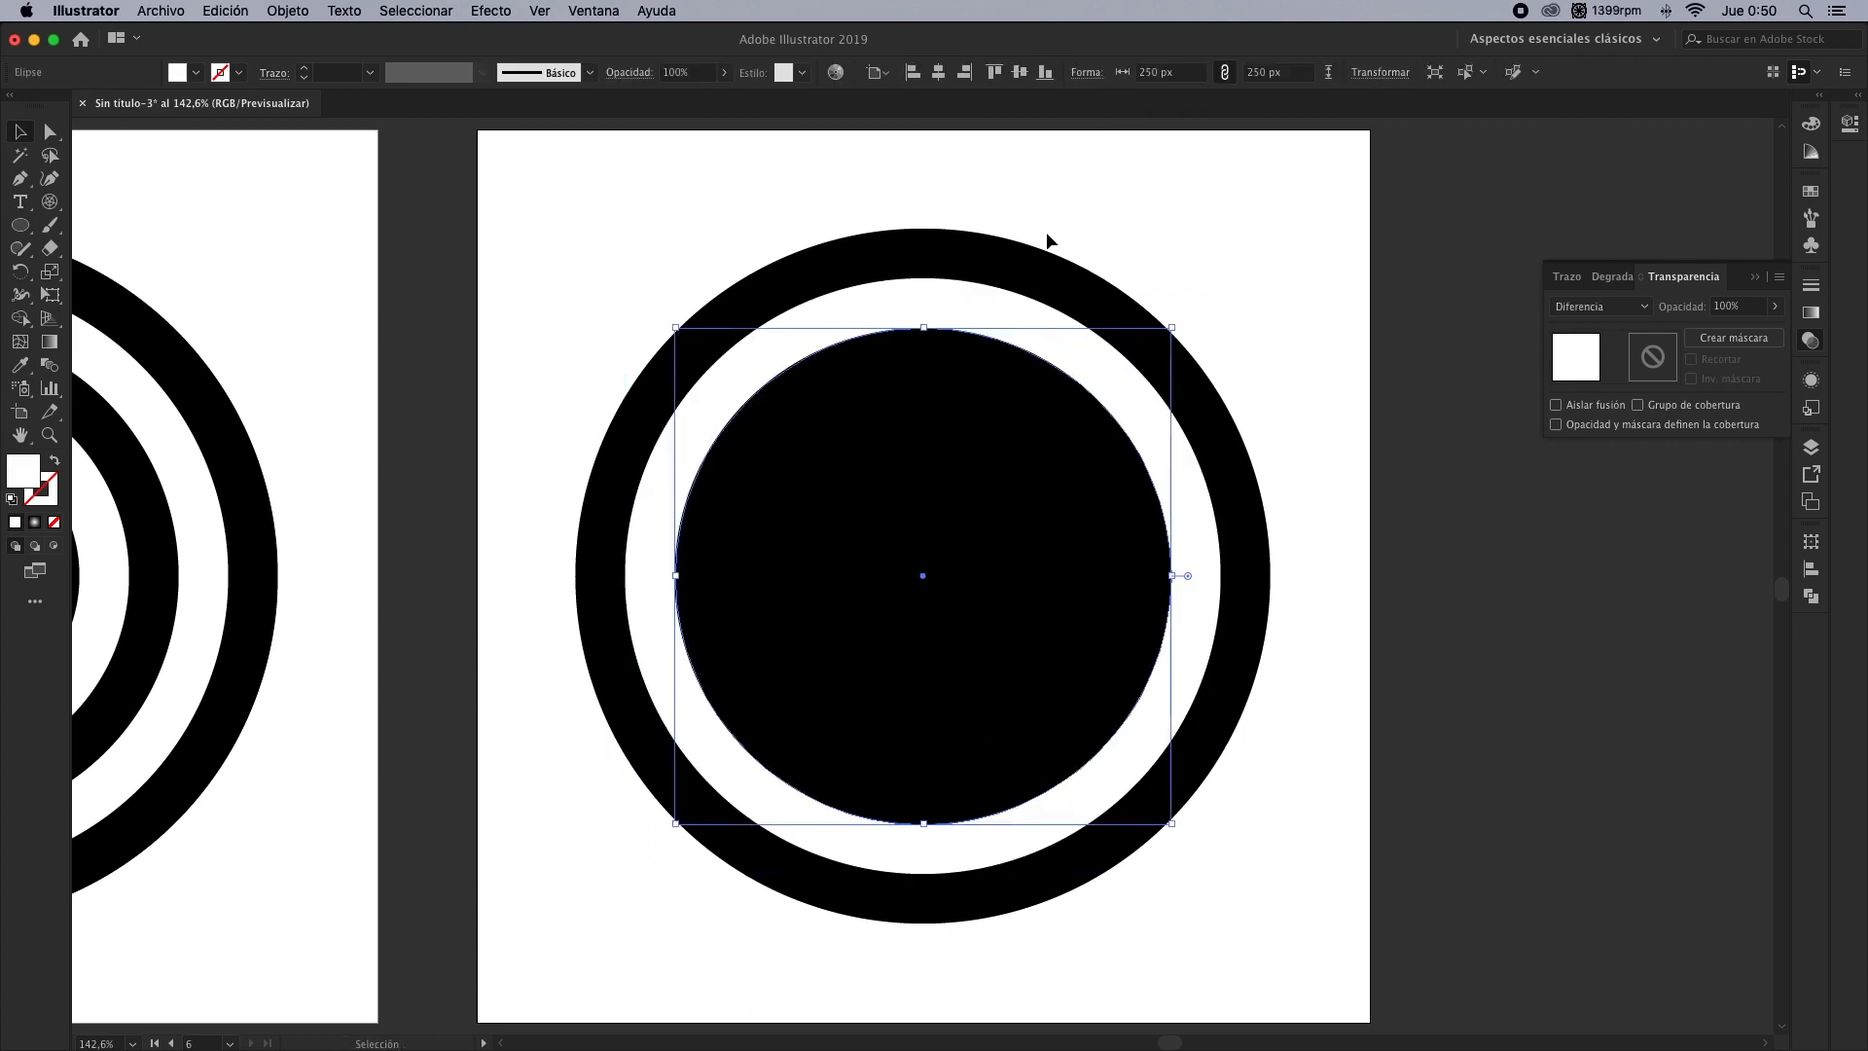
Duplicate the 250 px circle in front of itself and resize the copy to 200 × 200 px
click(972, 368)
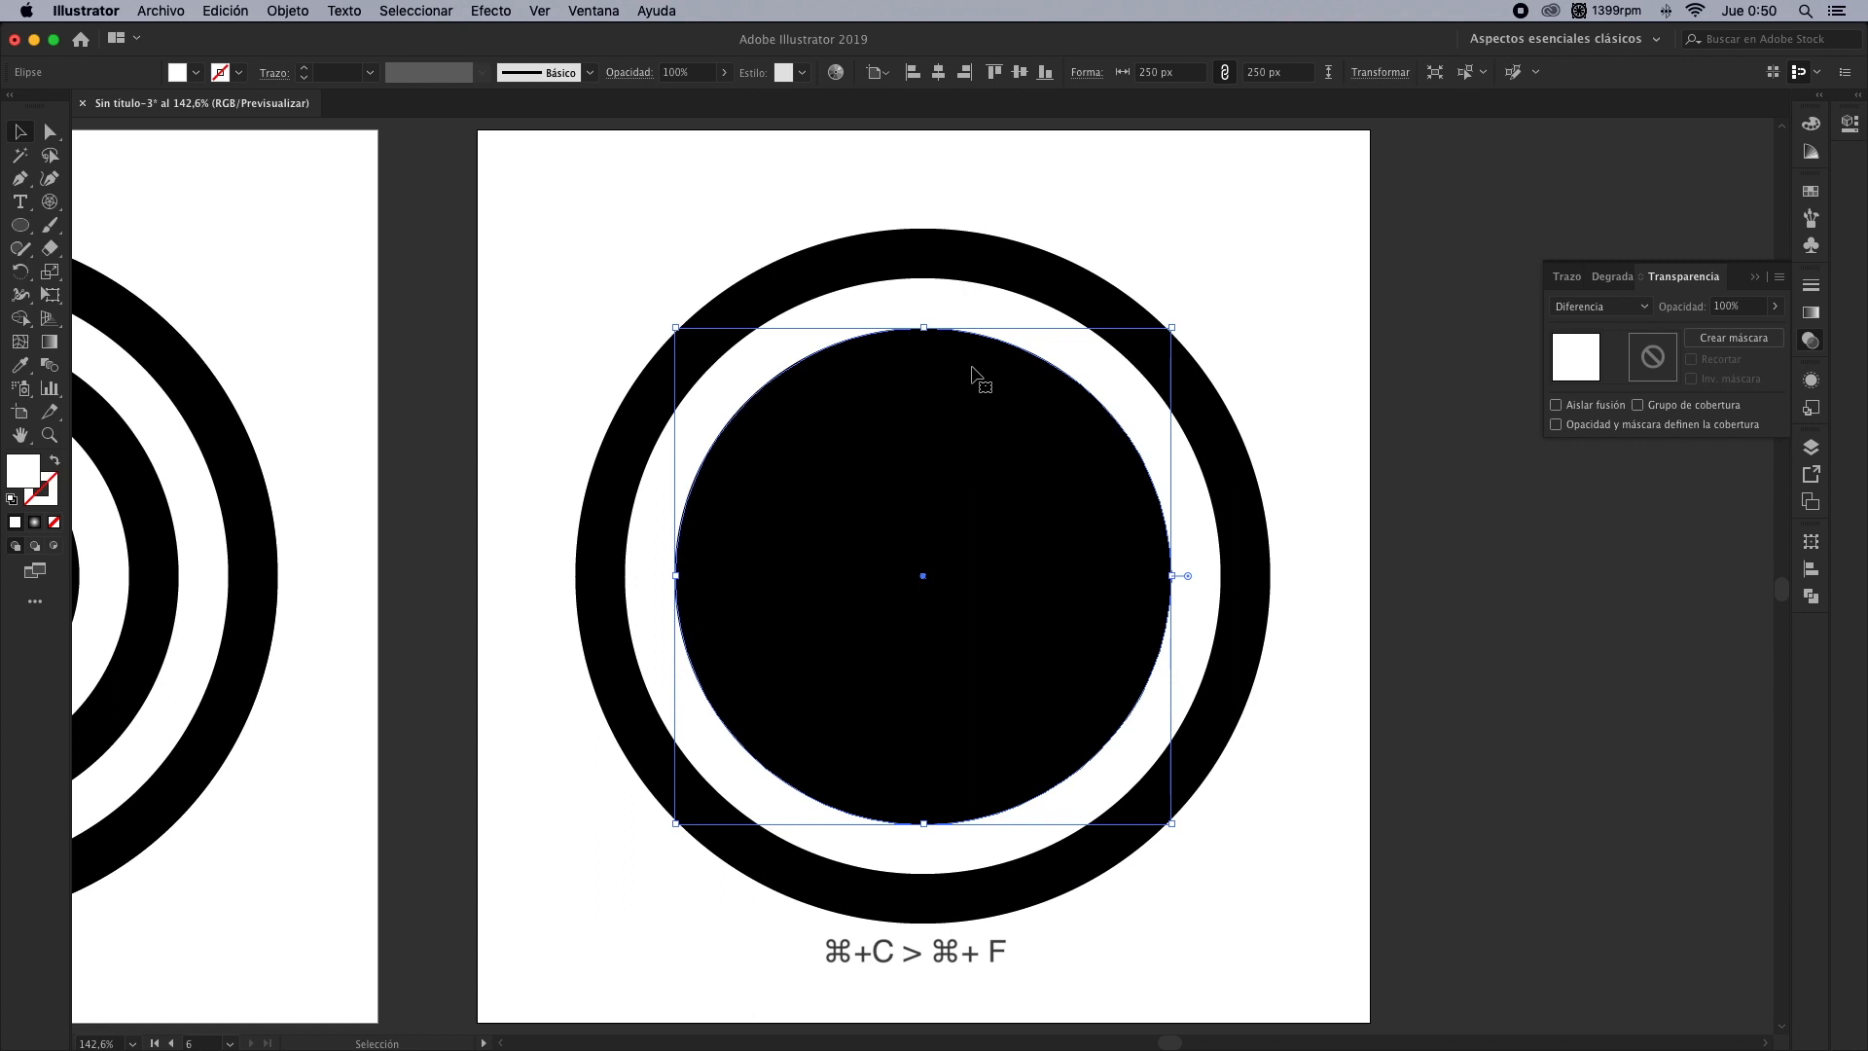
key(super+c)
key(super+f)
click(1125, 64)
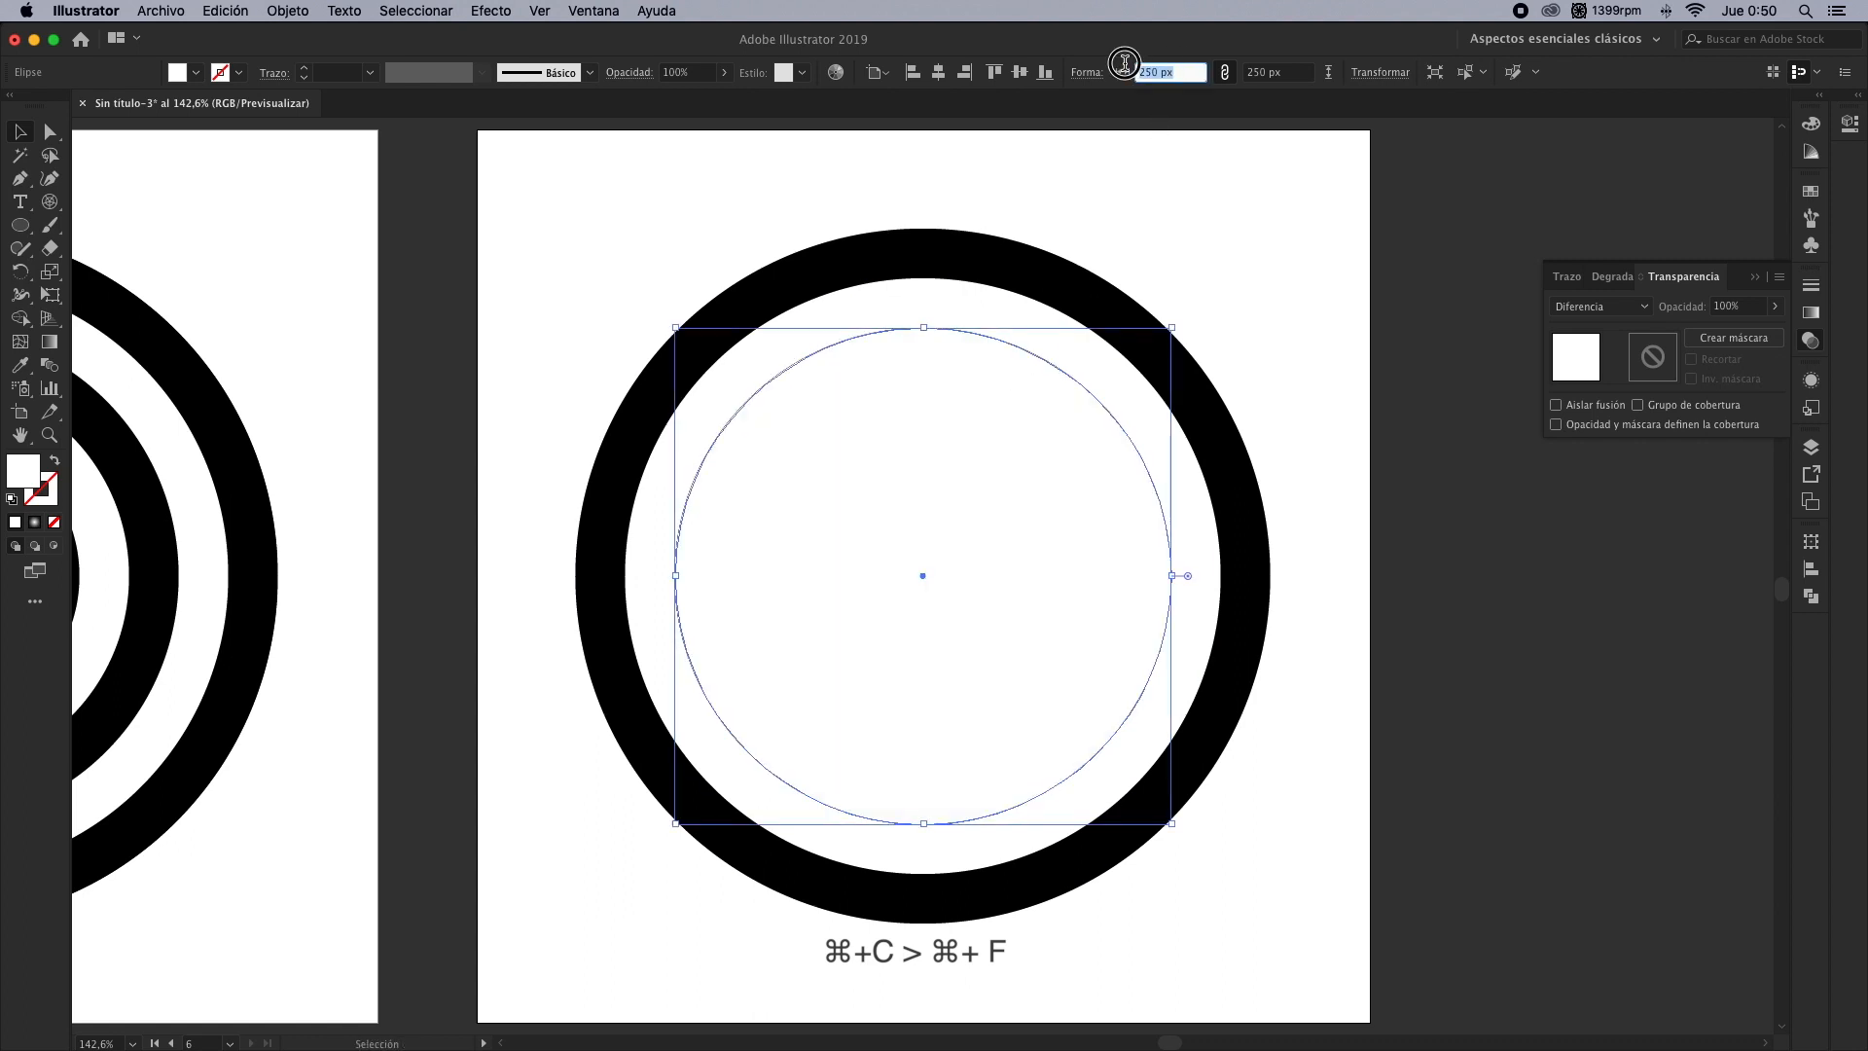
text(200)
key(Tab)
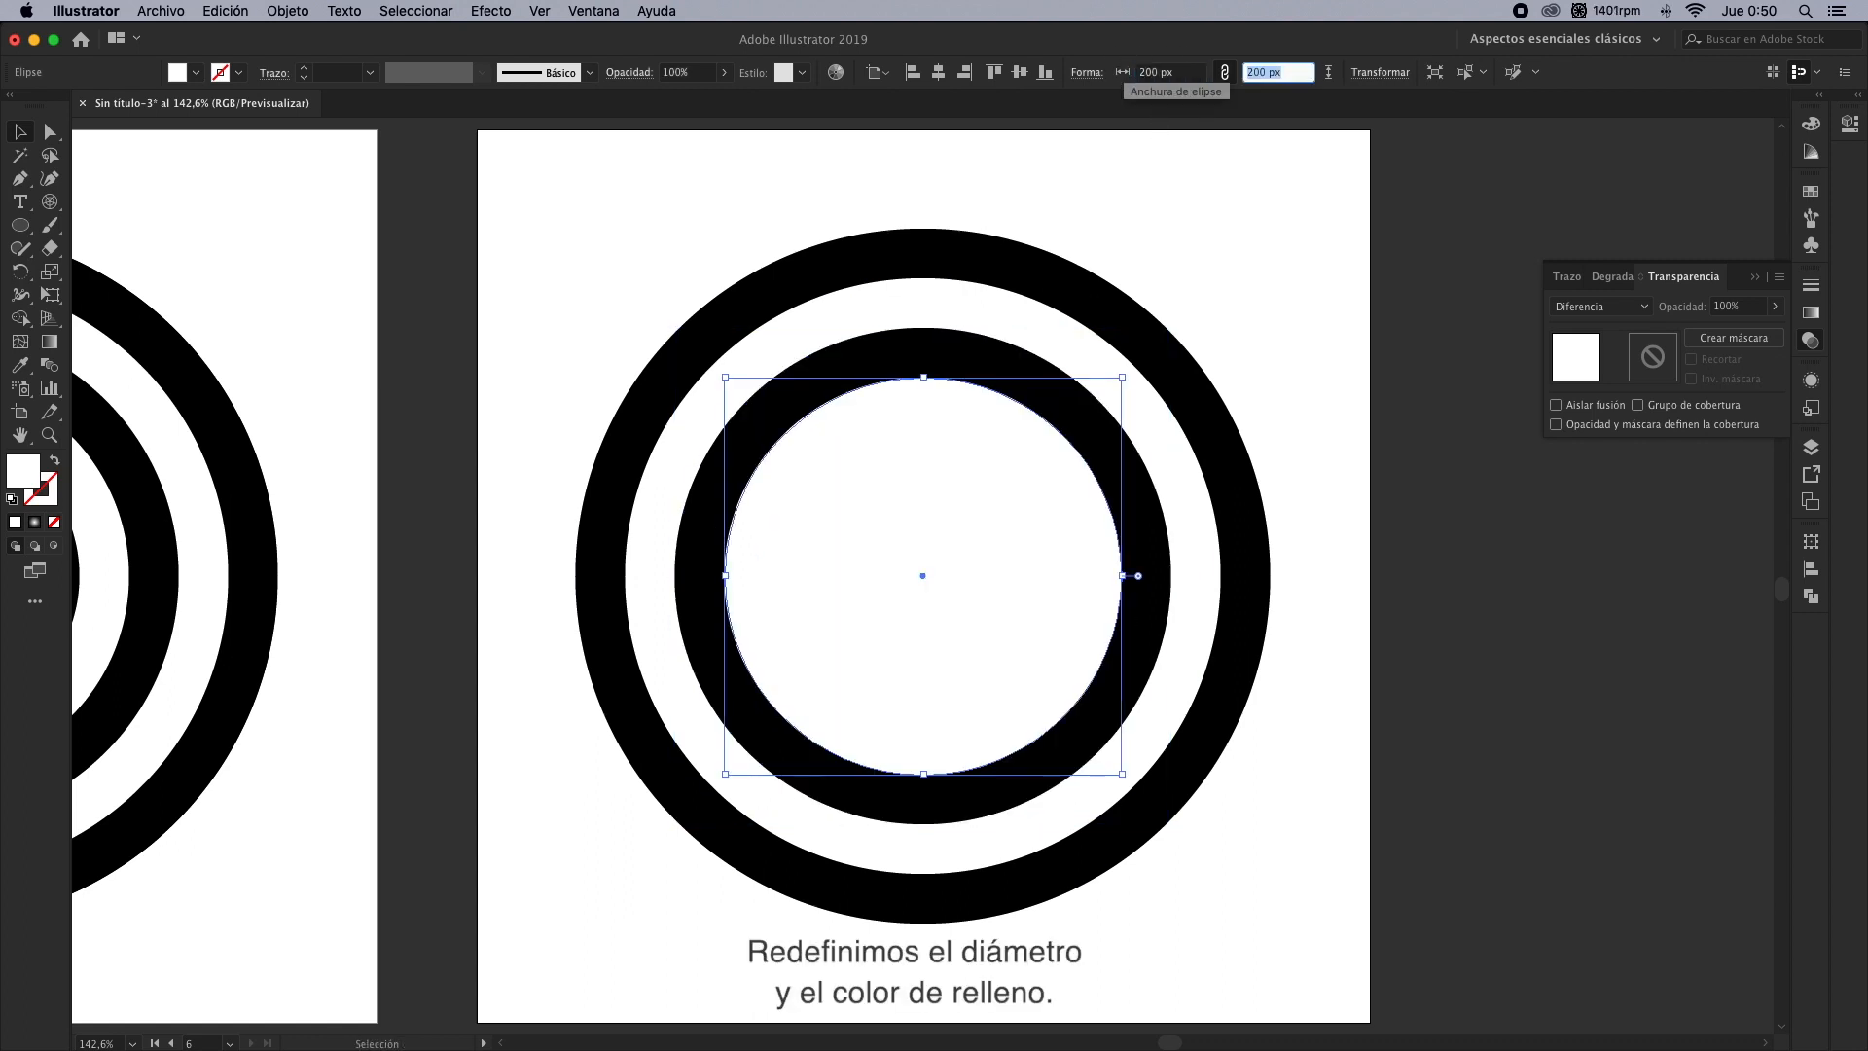
key(Return)
Paste a copy of the 200 px circle in front and set its diameter to 150 px
key(a)
key(v)
click(1196, 73)
text(150)
key(Return)
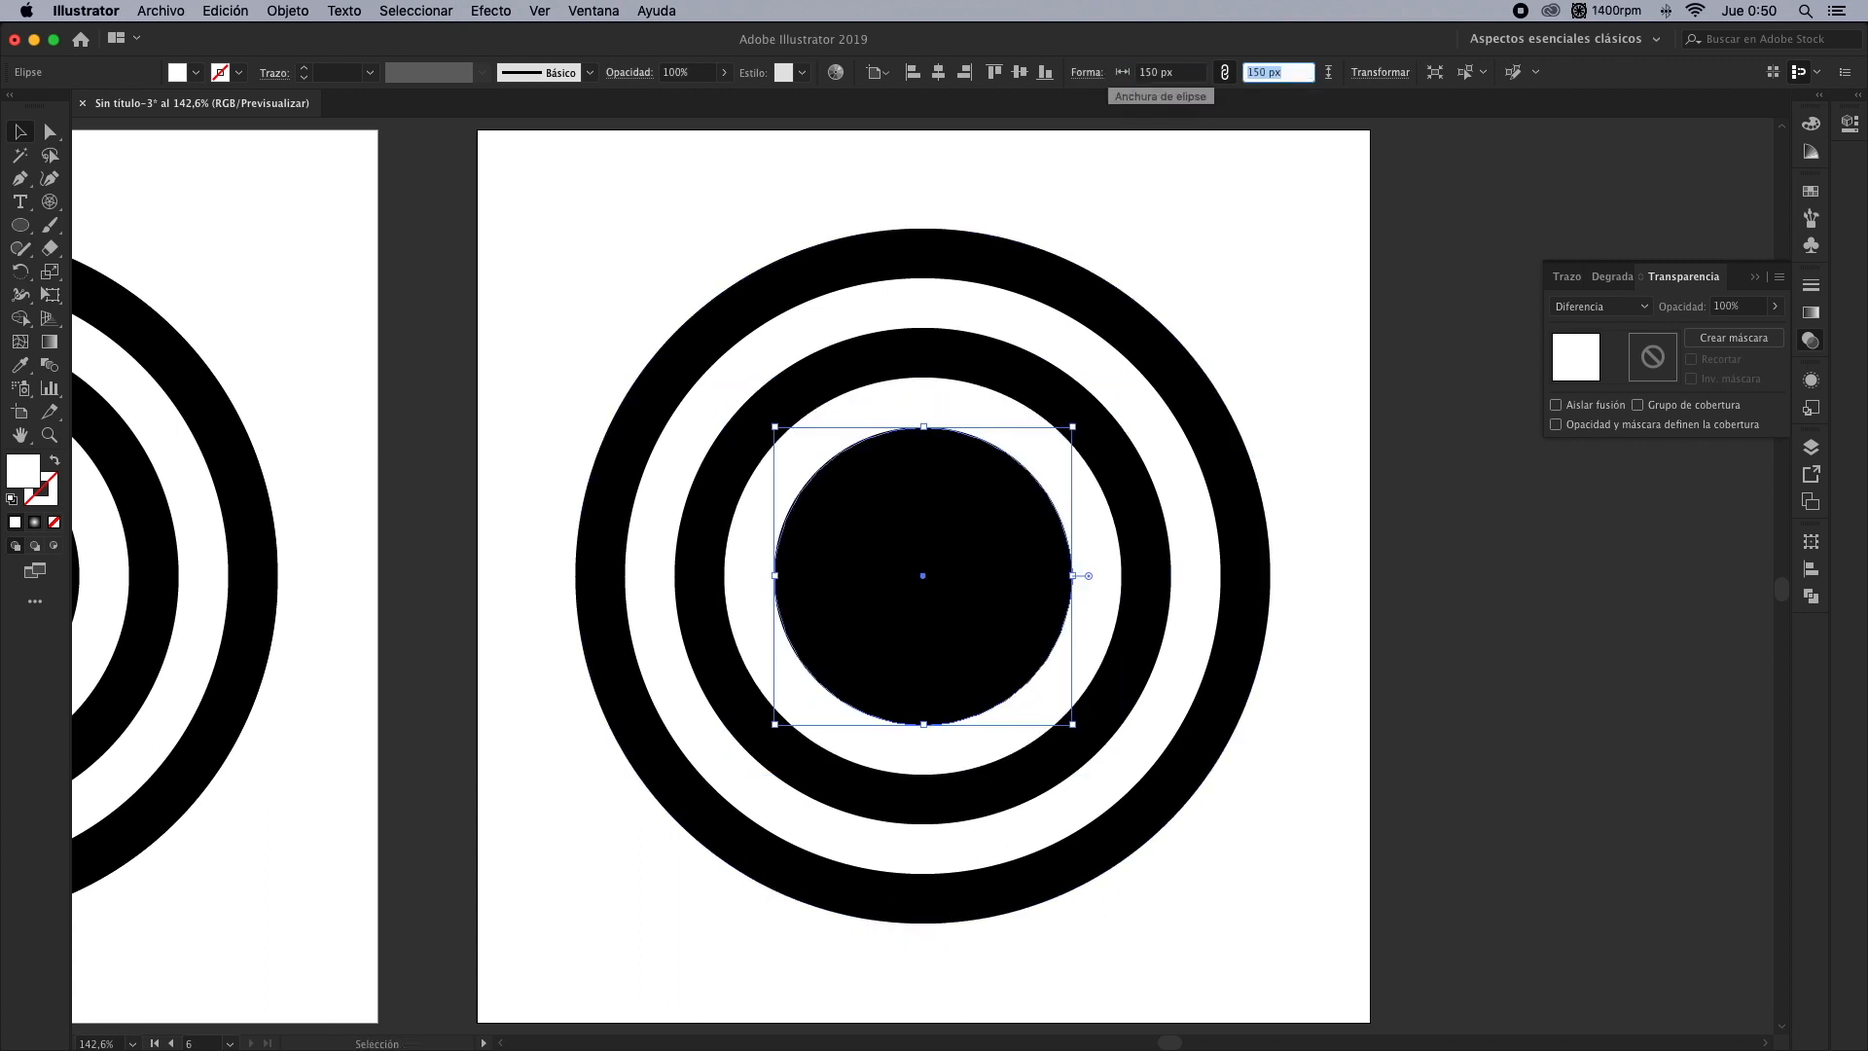
Add another copy in front of the 150 px circle and reduce it to 100 × 100 px
key(a)
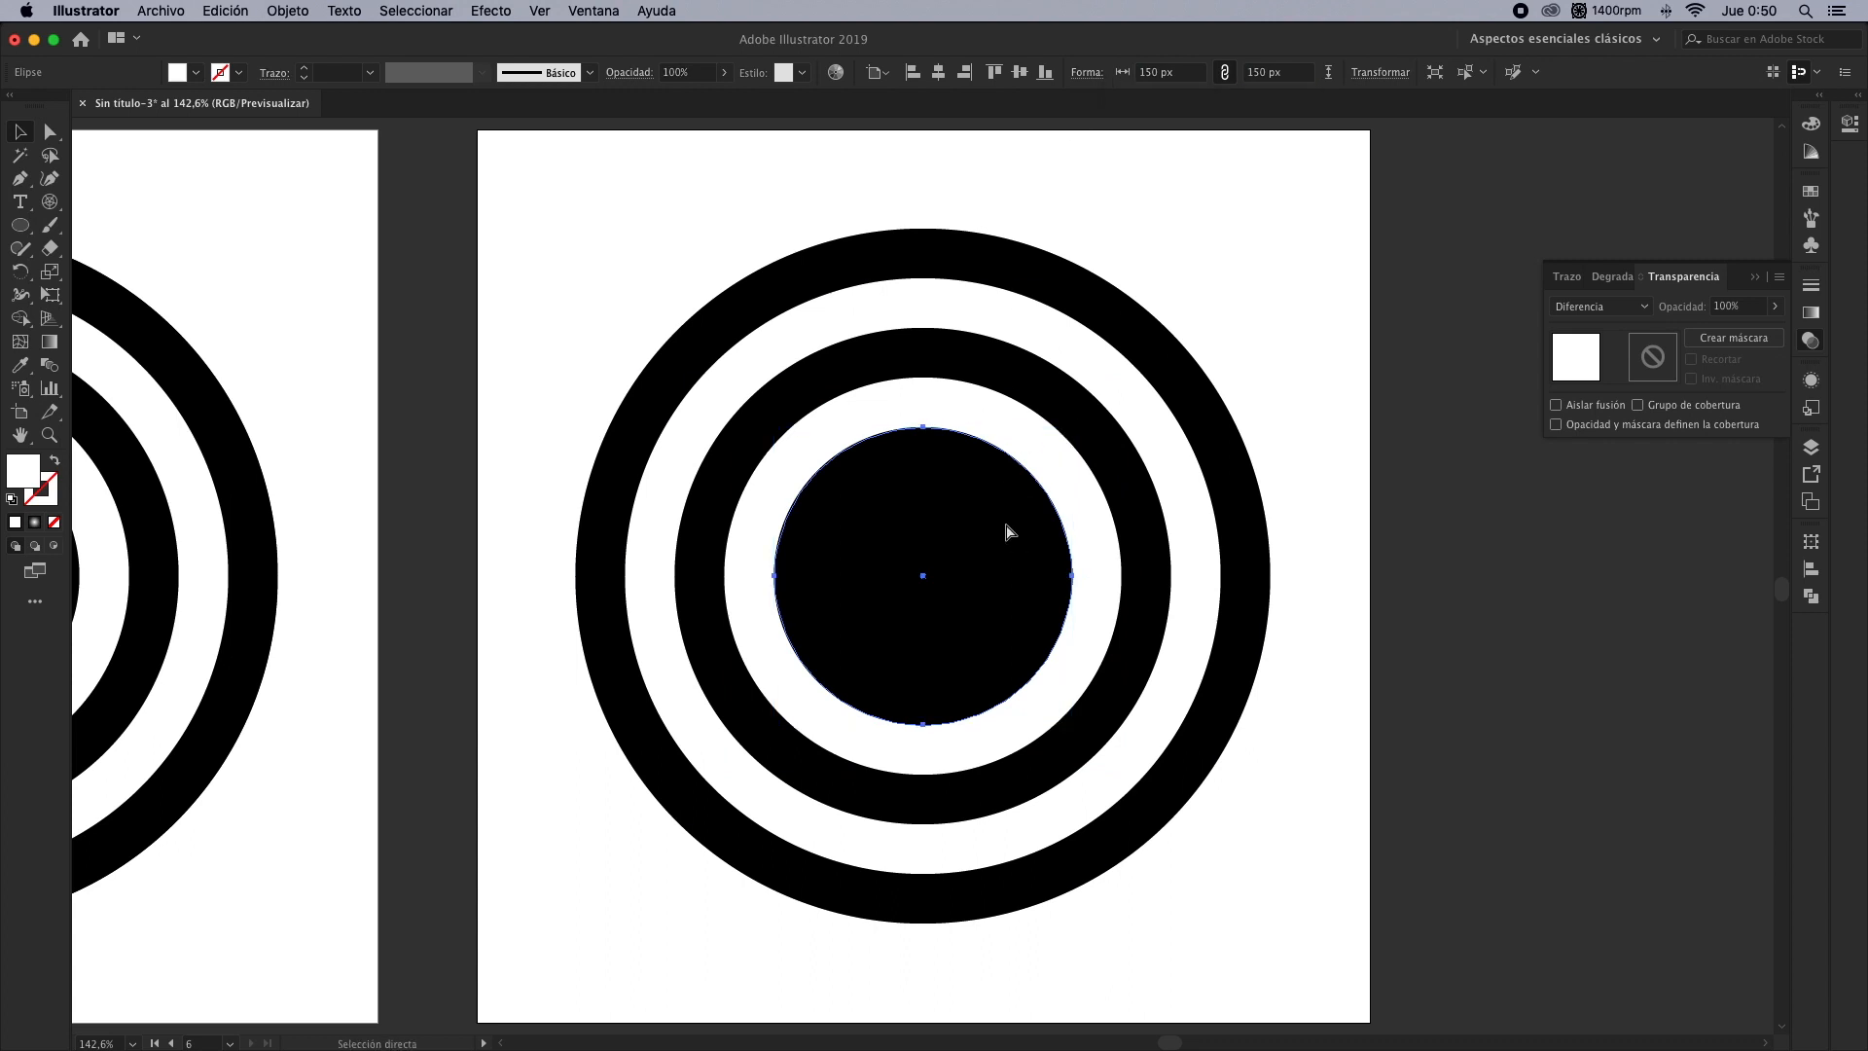
key(v)
click(1196, 76)
text(100)
key(Return)
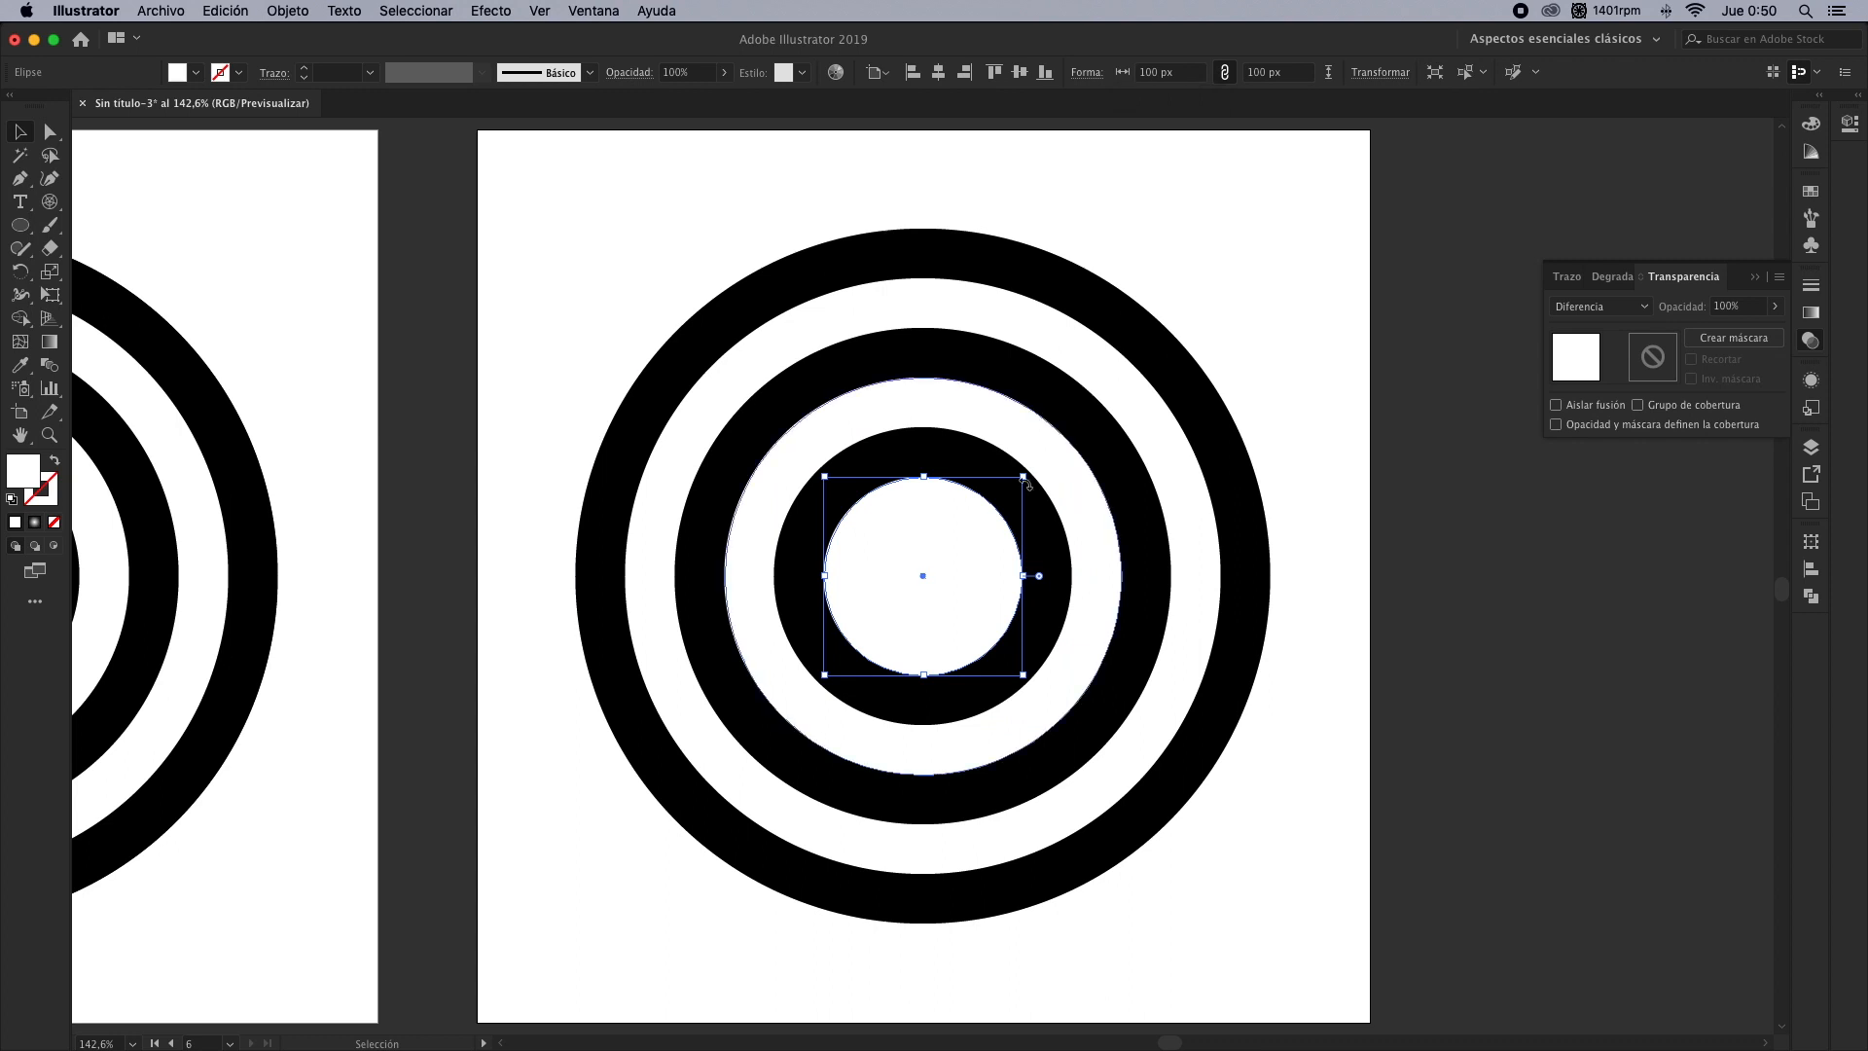
Add the innermost circle as a front copy of the 100 px one, sized 50 × 50 px, and deselect it
key(a)
key(v)
click(1191, 73)
text(50)
key(Tab)
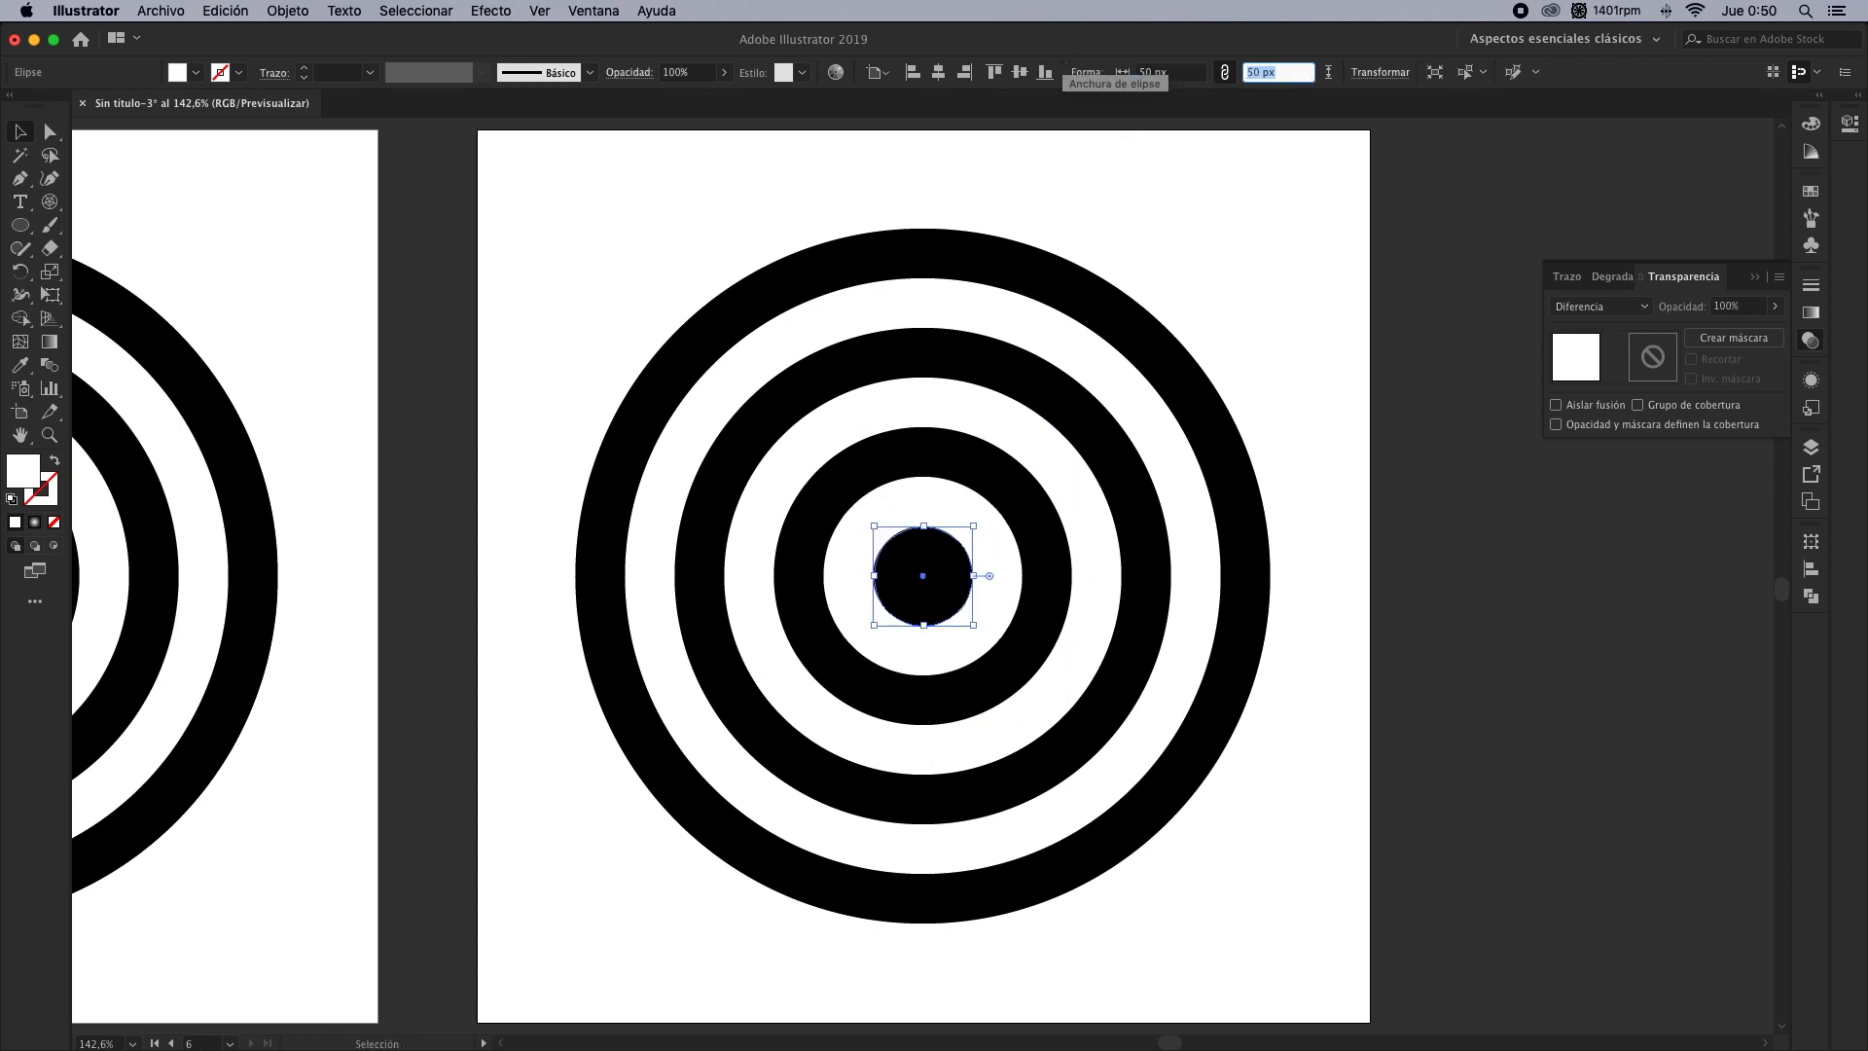
click(1333, 452)
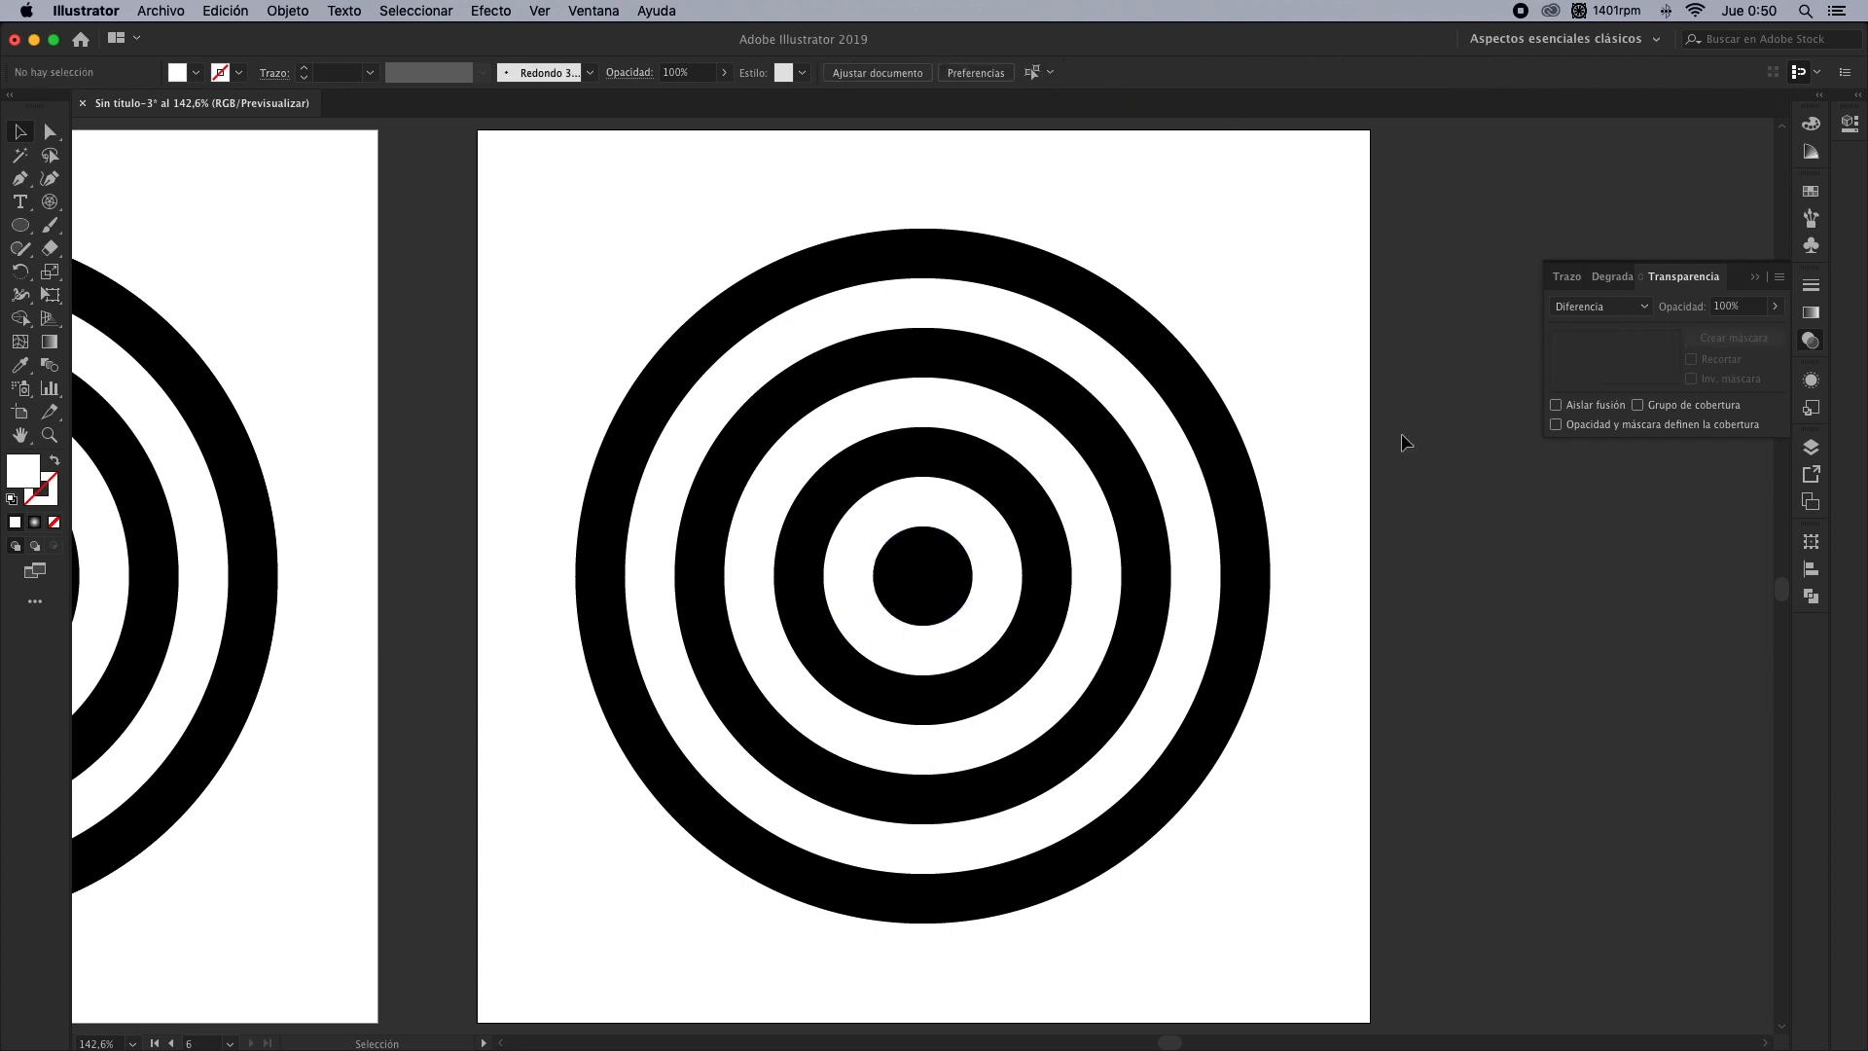
Show all six artboards with the panels hidden and compare the targets in outline view before returning to preview
click(1497, 312)
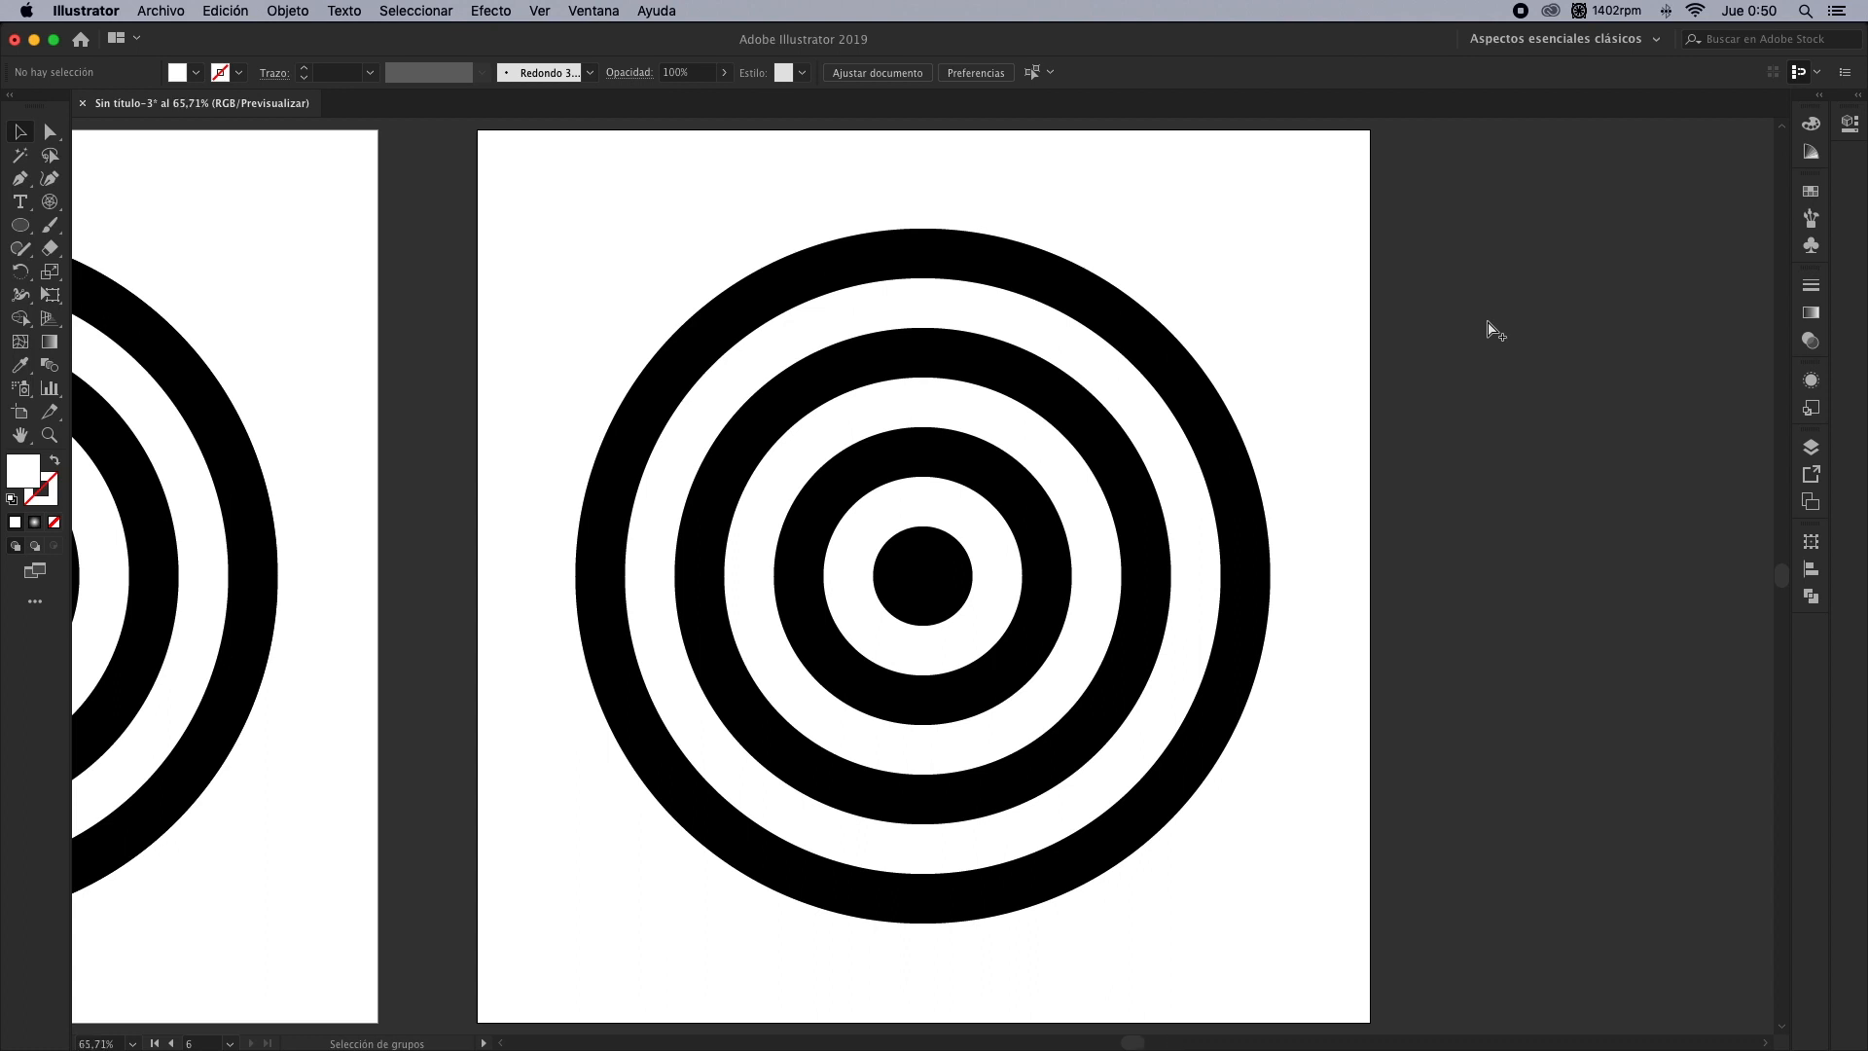
key(Tab)
key(super+alt+0)
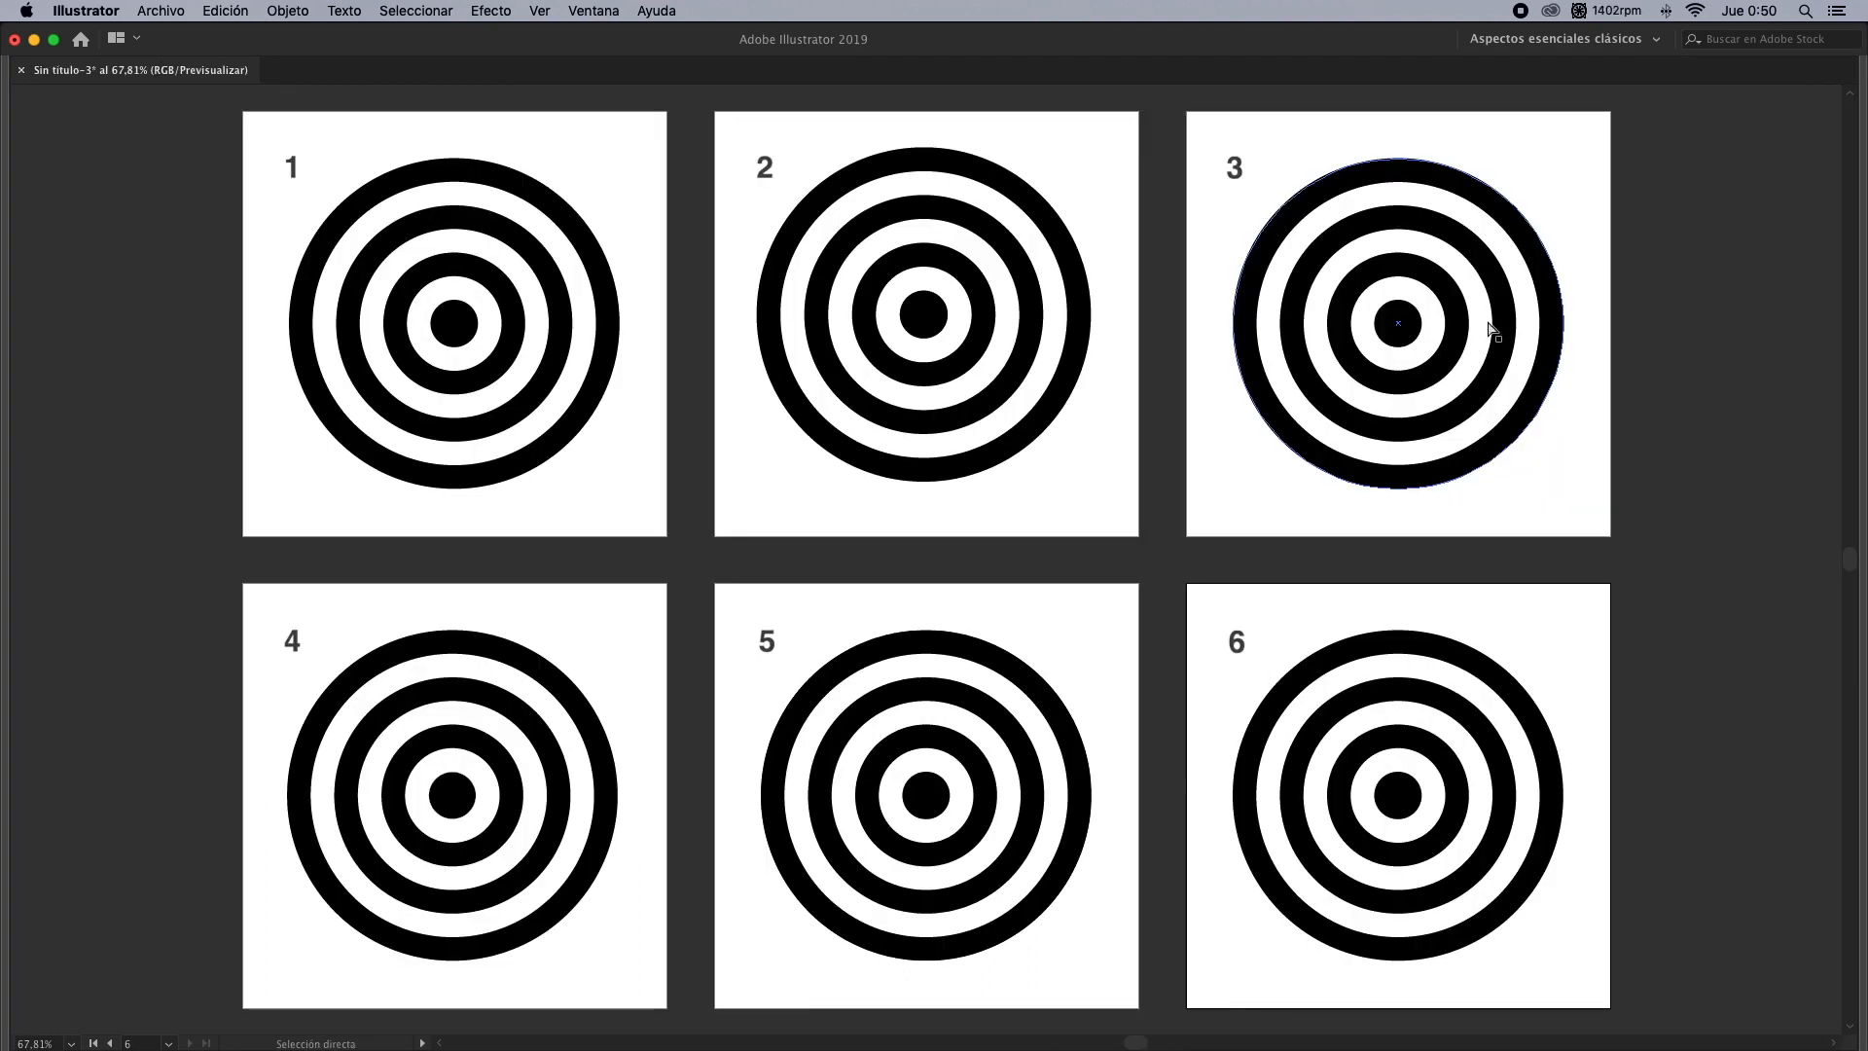
key(super+y)
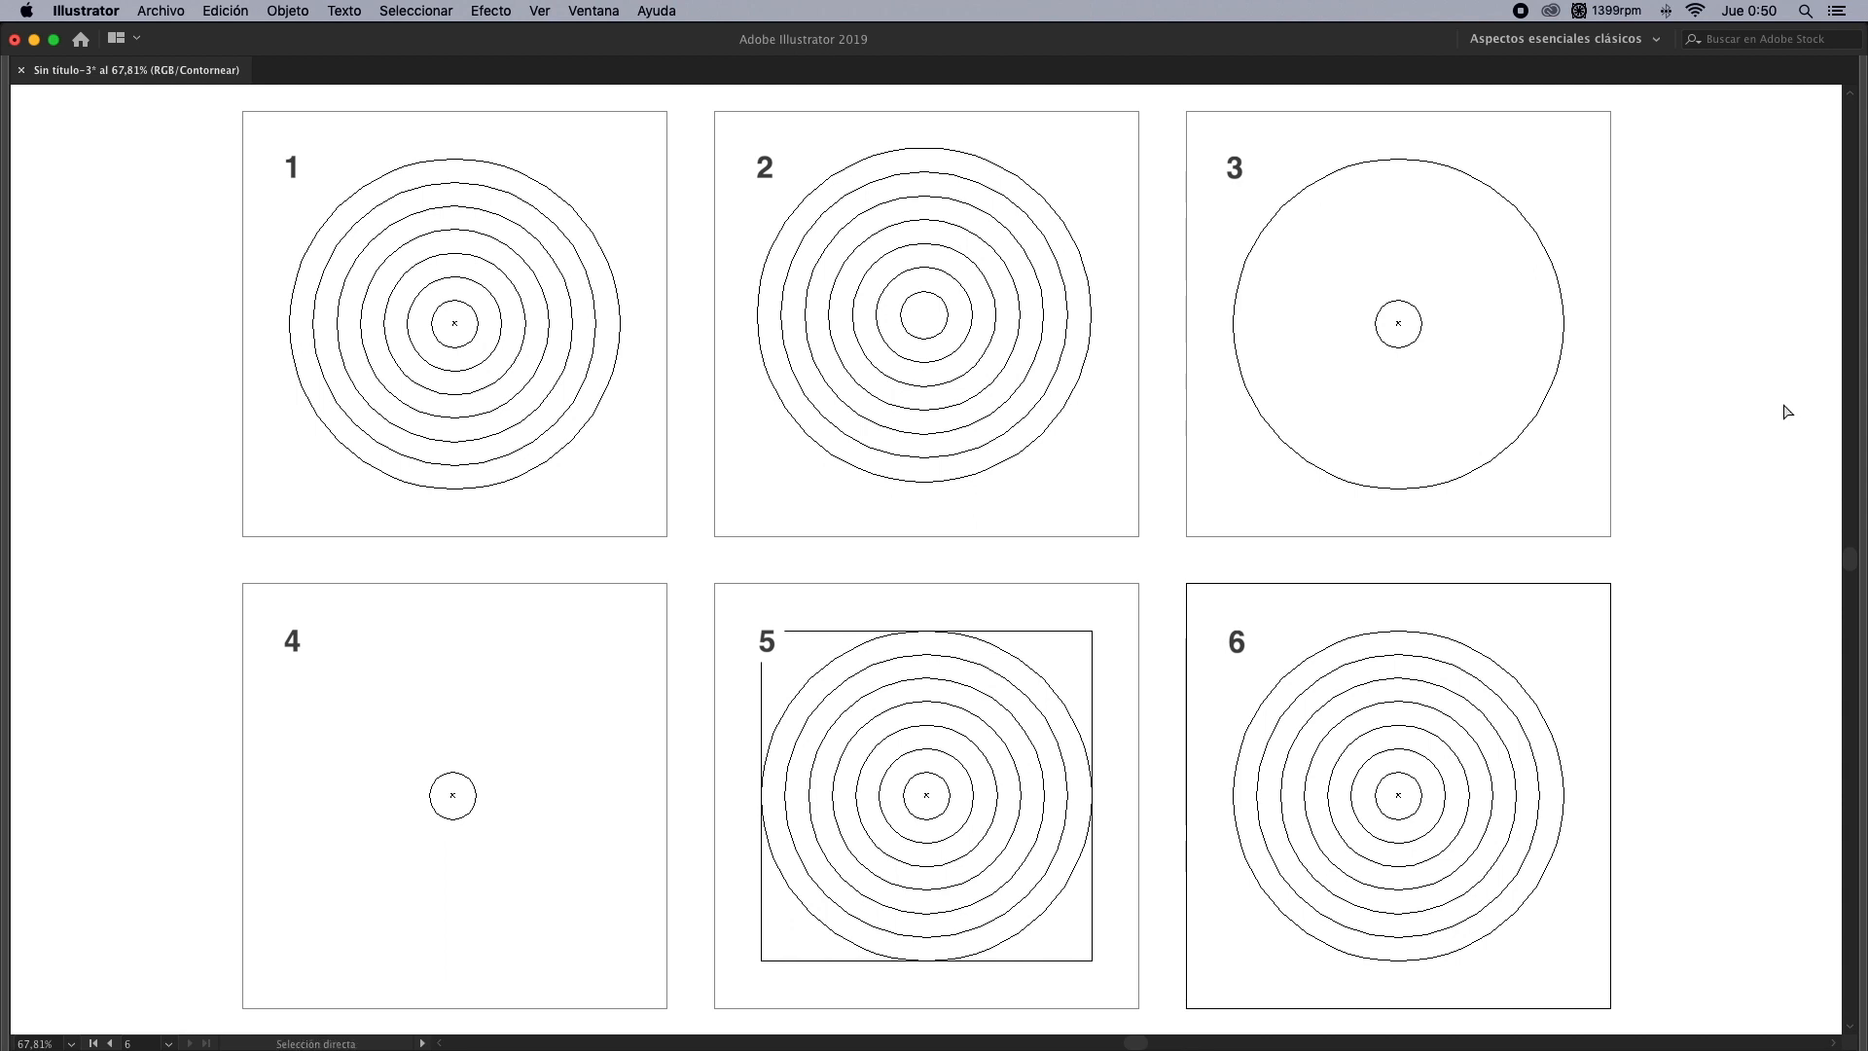
key(super+y)
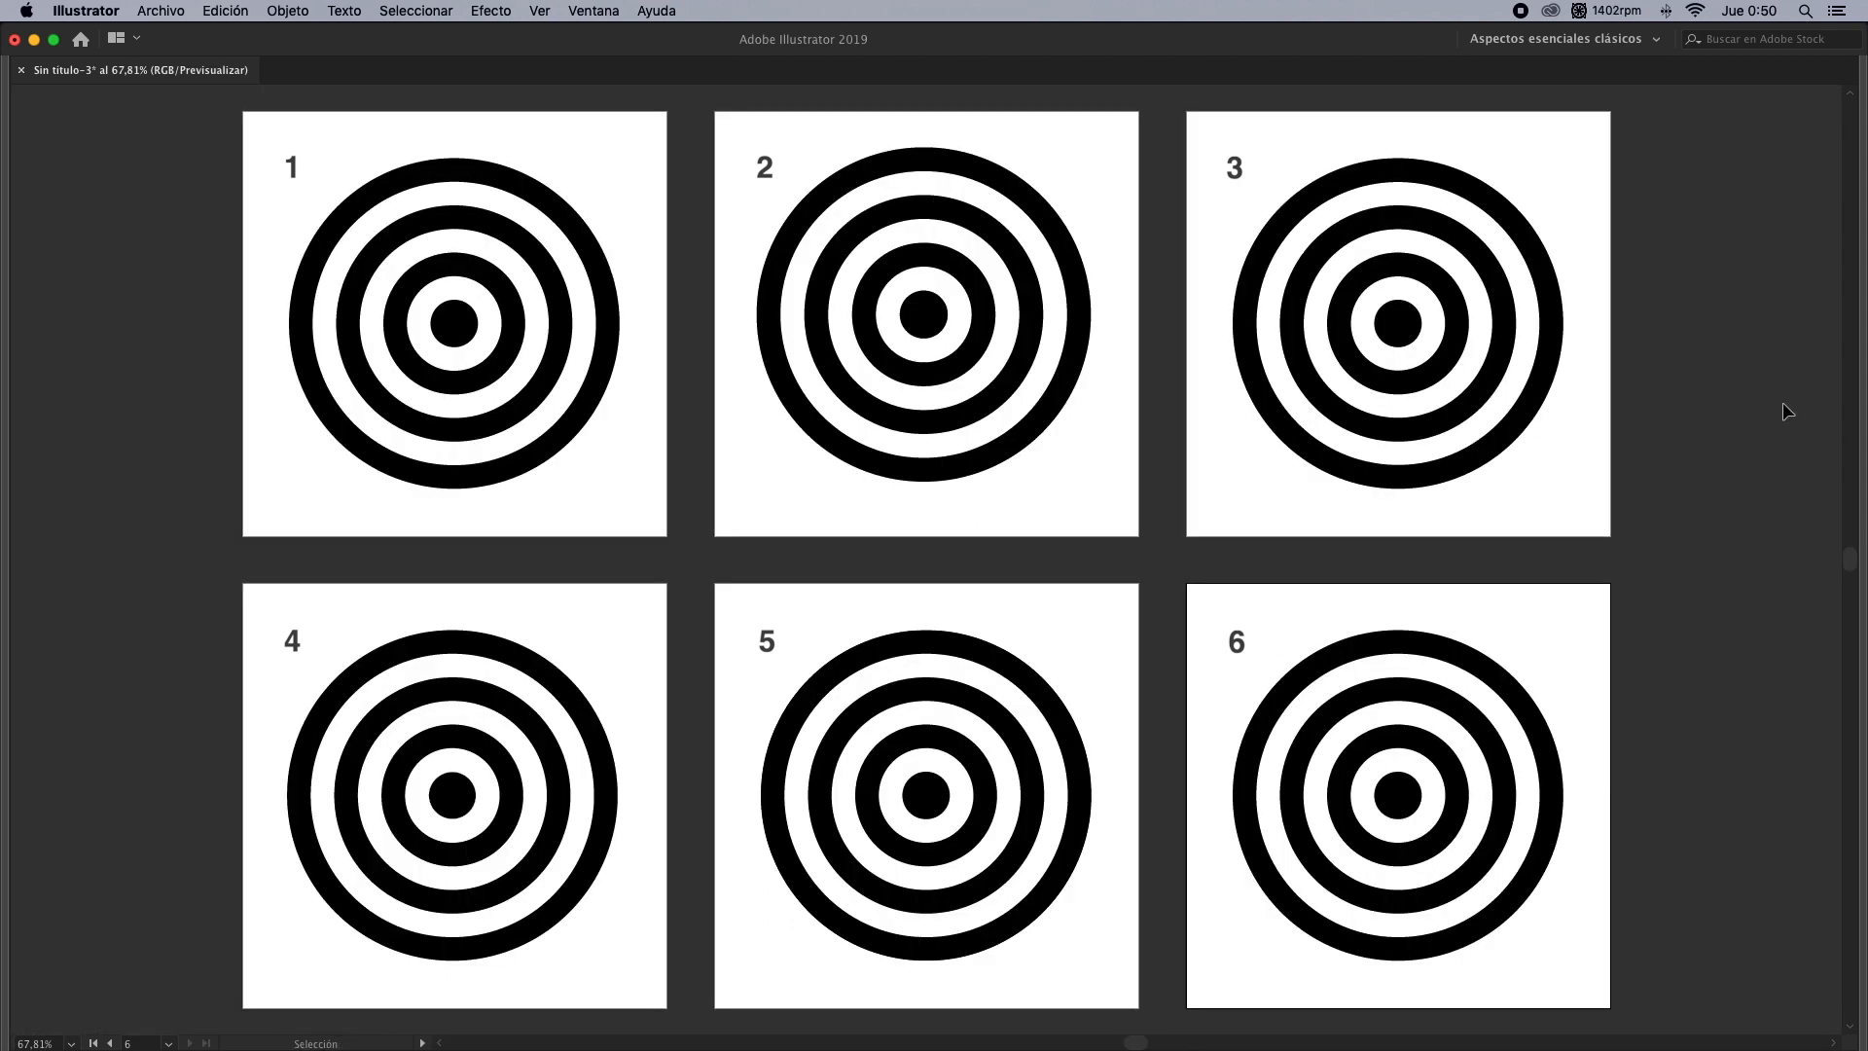